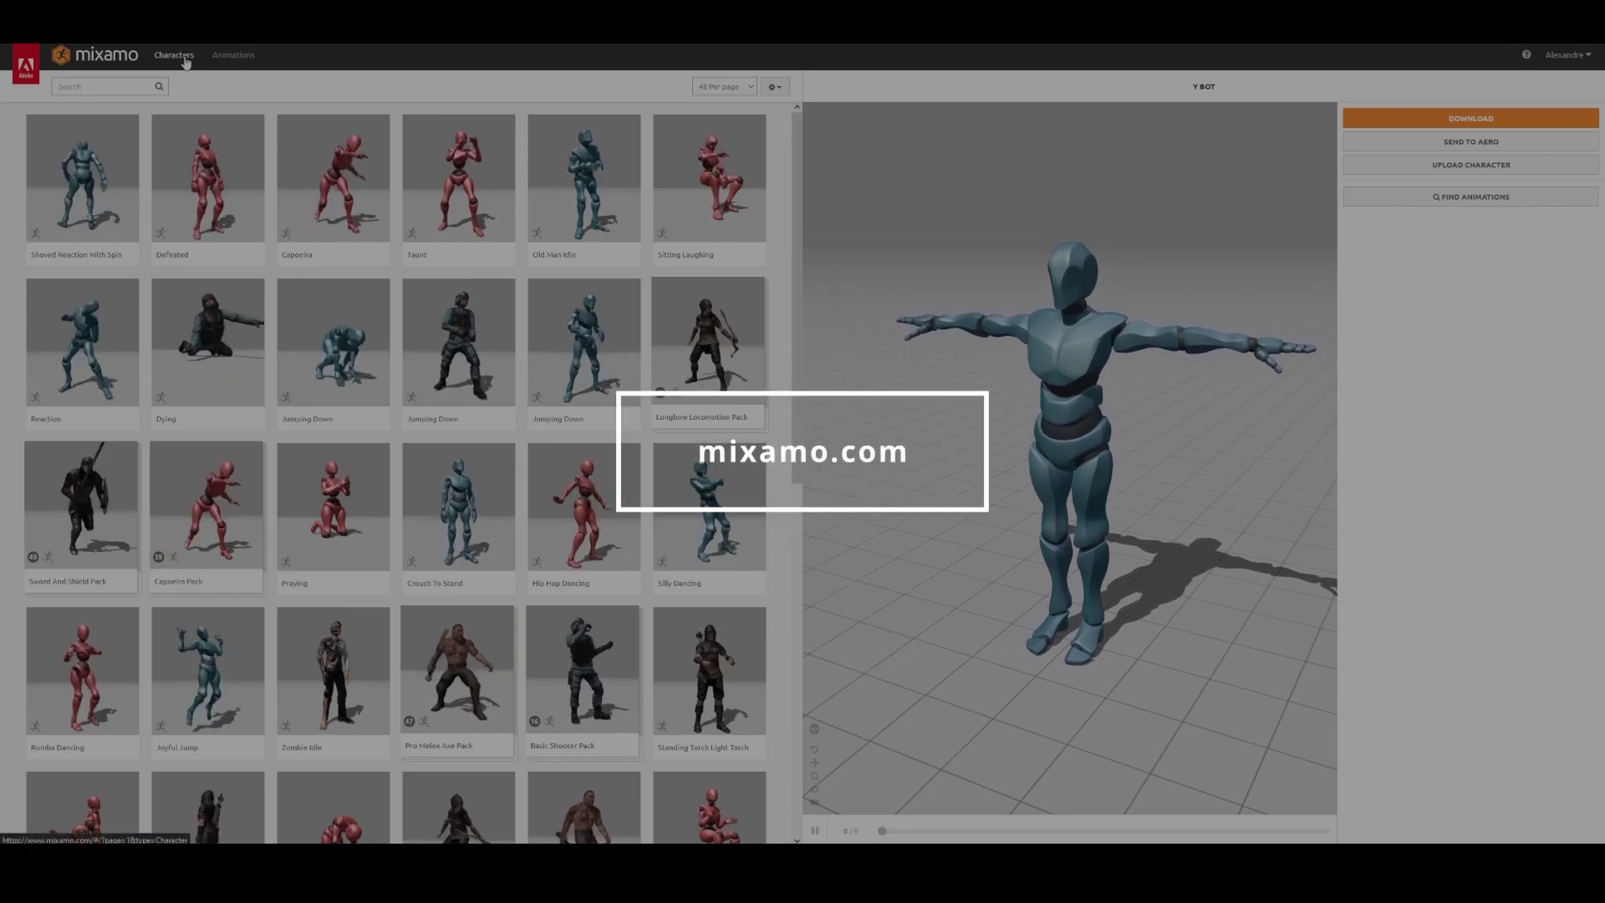
- Load the Mannequin character and search the animations for "walk"
left_click(186, 62)
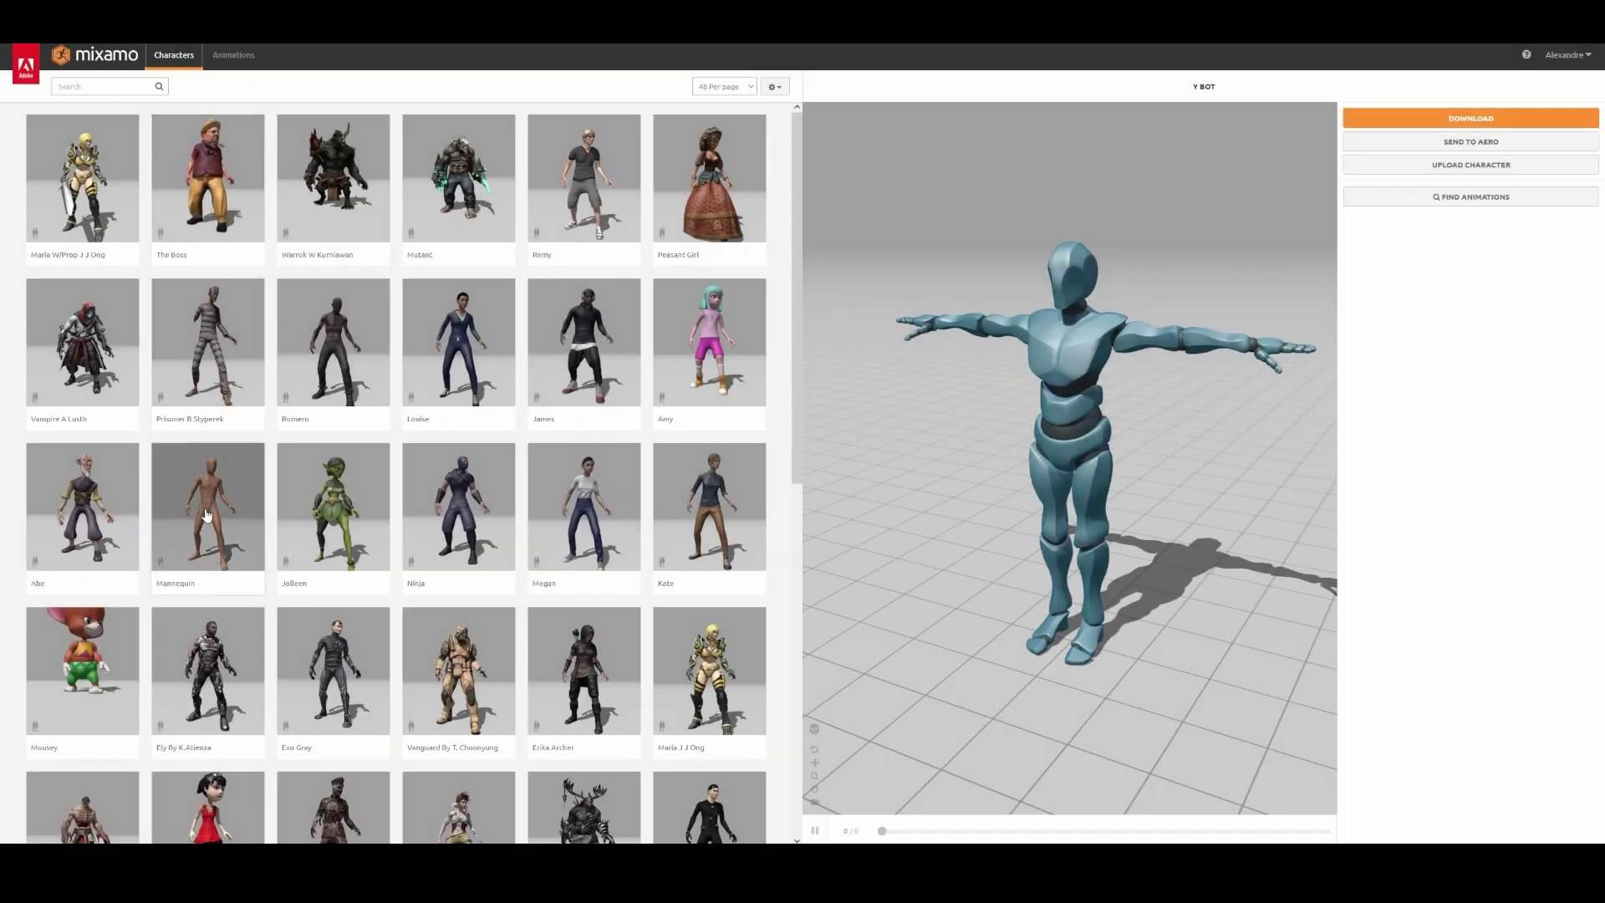
left_click(207, 514)
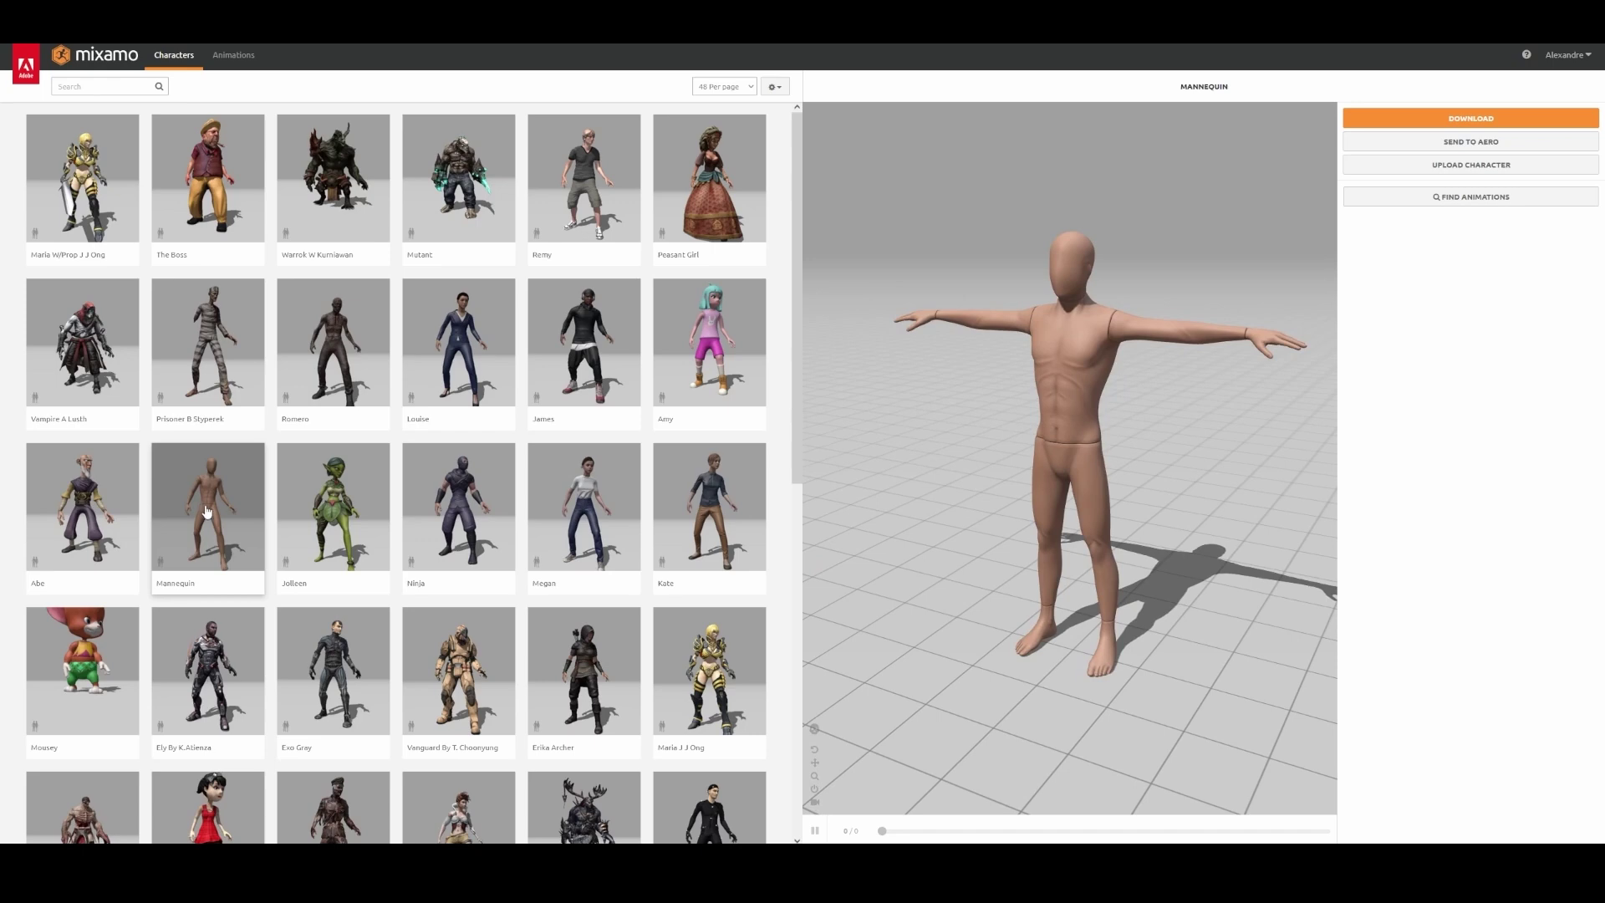
left_click(234, 54)
left_click(136, 85)
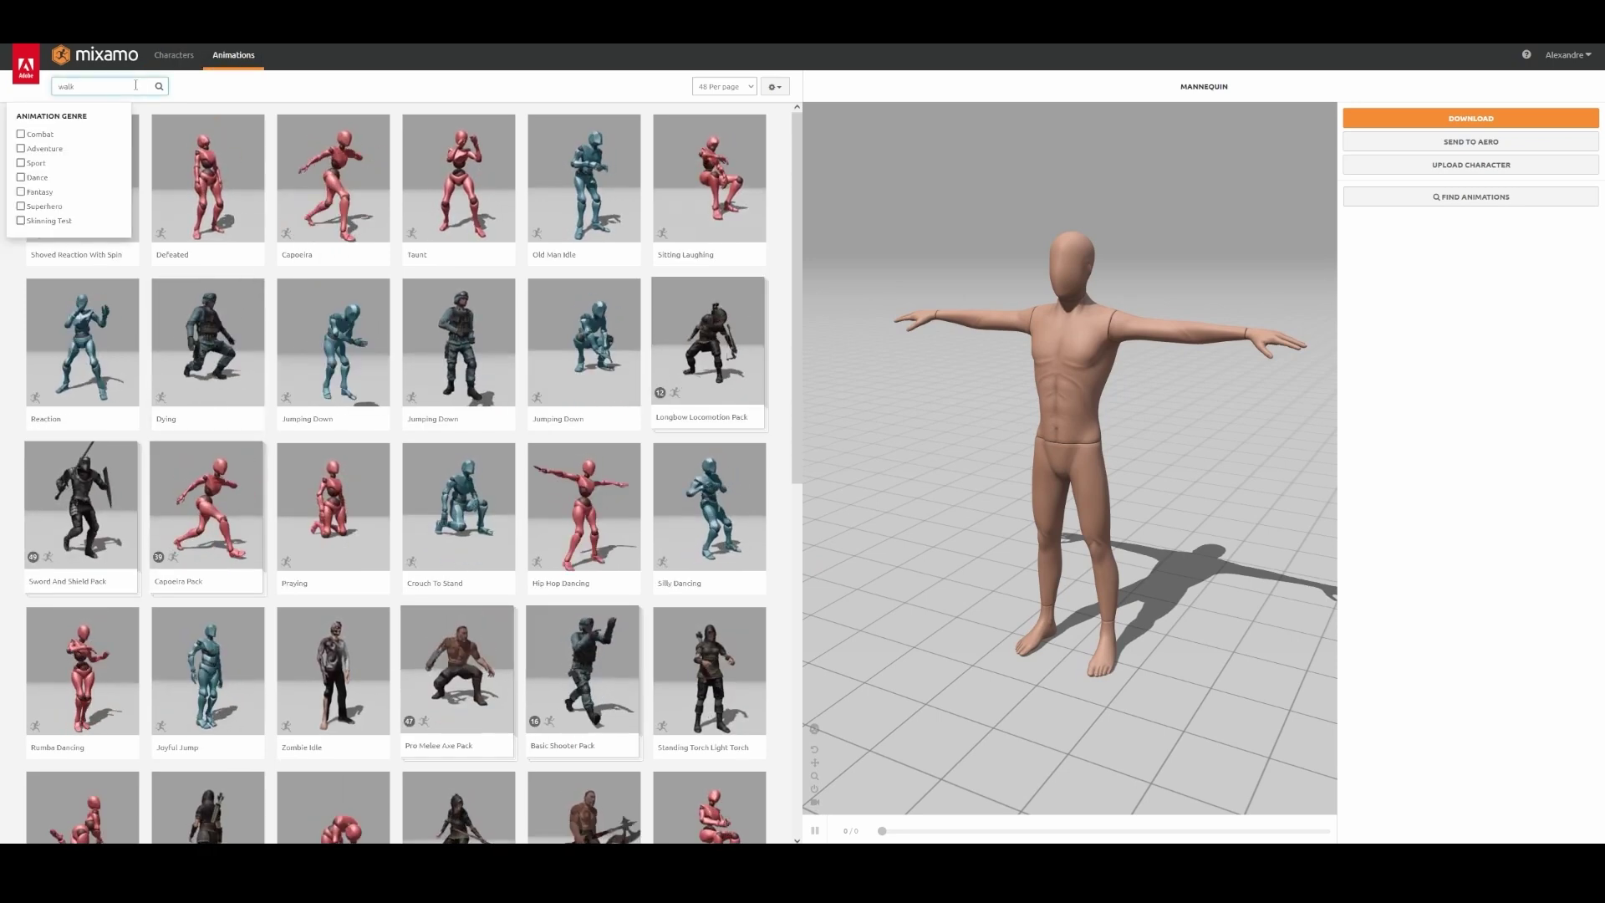
type("walk")
key("Return")
- Apply the first Walking animation in the second row of results, set it In Place and download it as Walk Normal
left_click(102, 366)
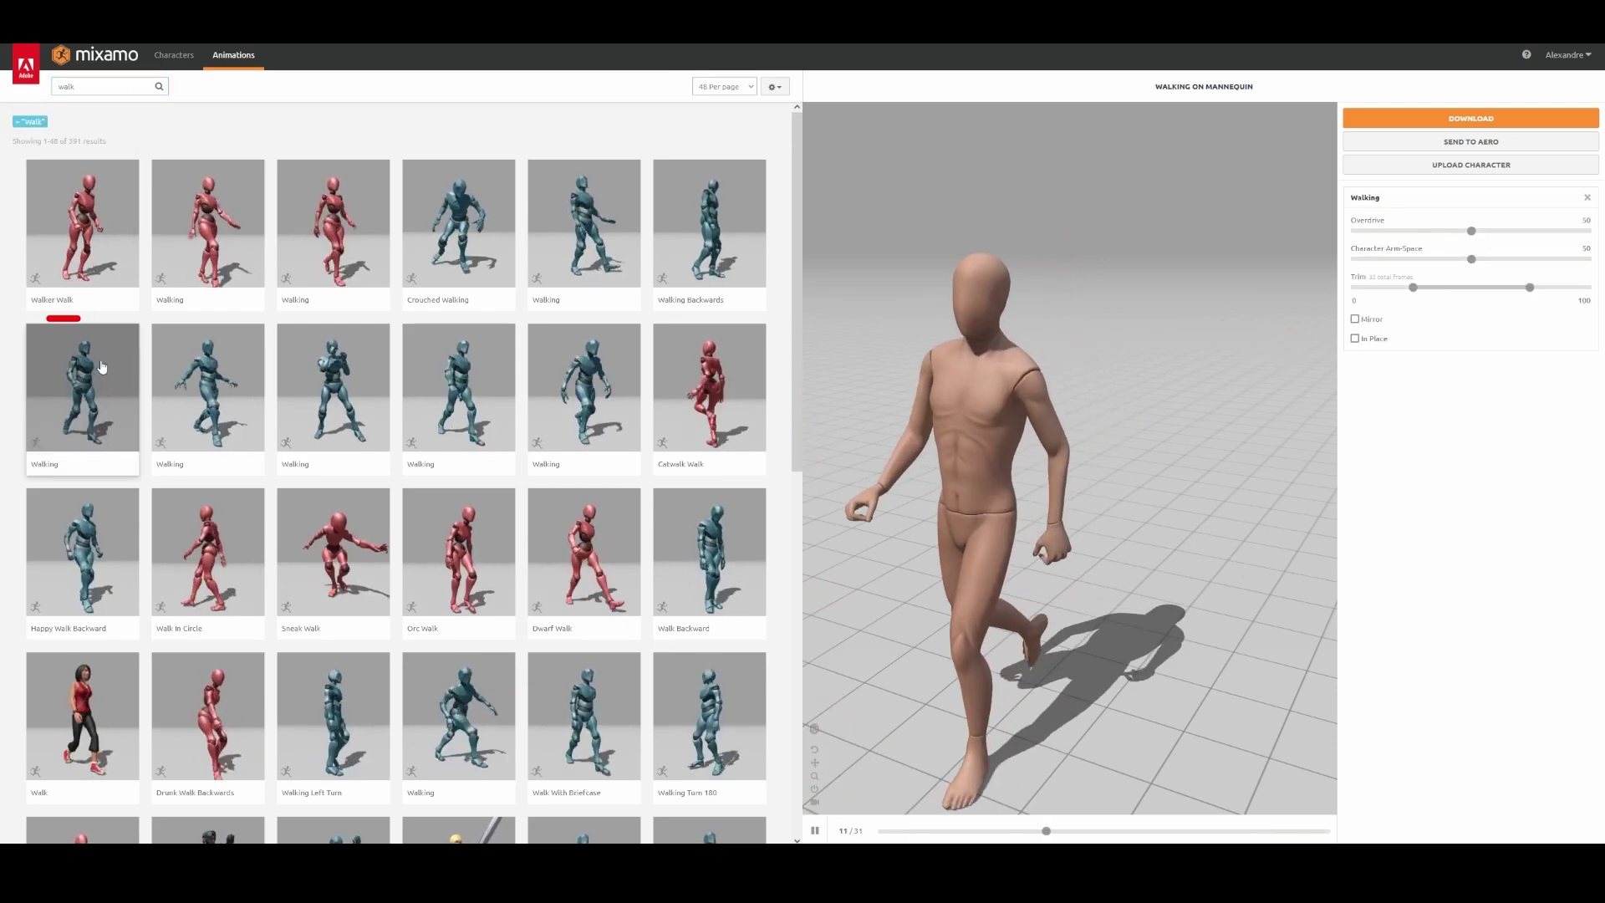
left_click(1355, 338)
left_click(1455, 119)
left_click(975, 245)
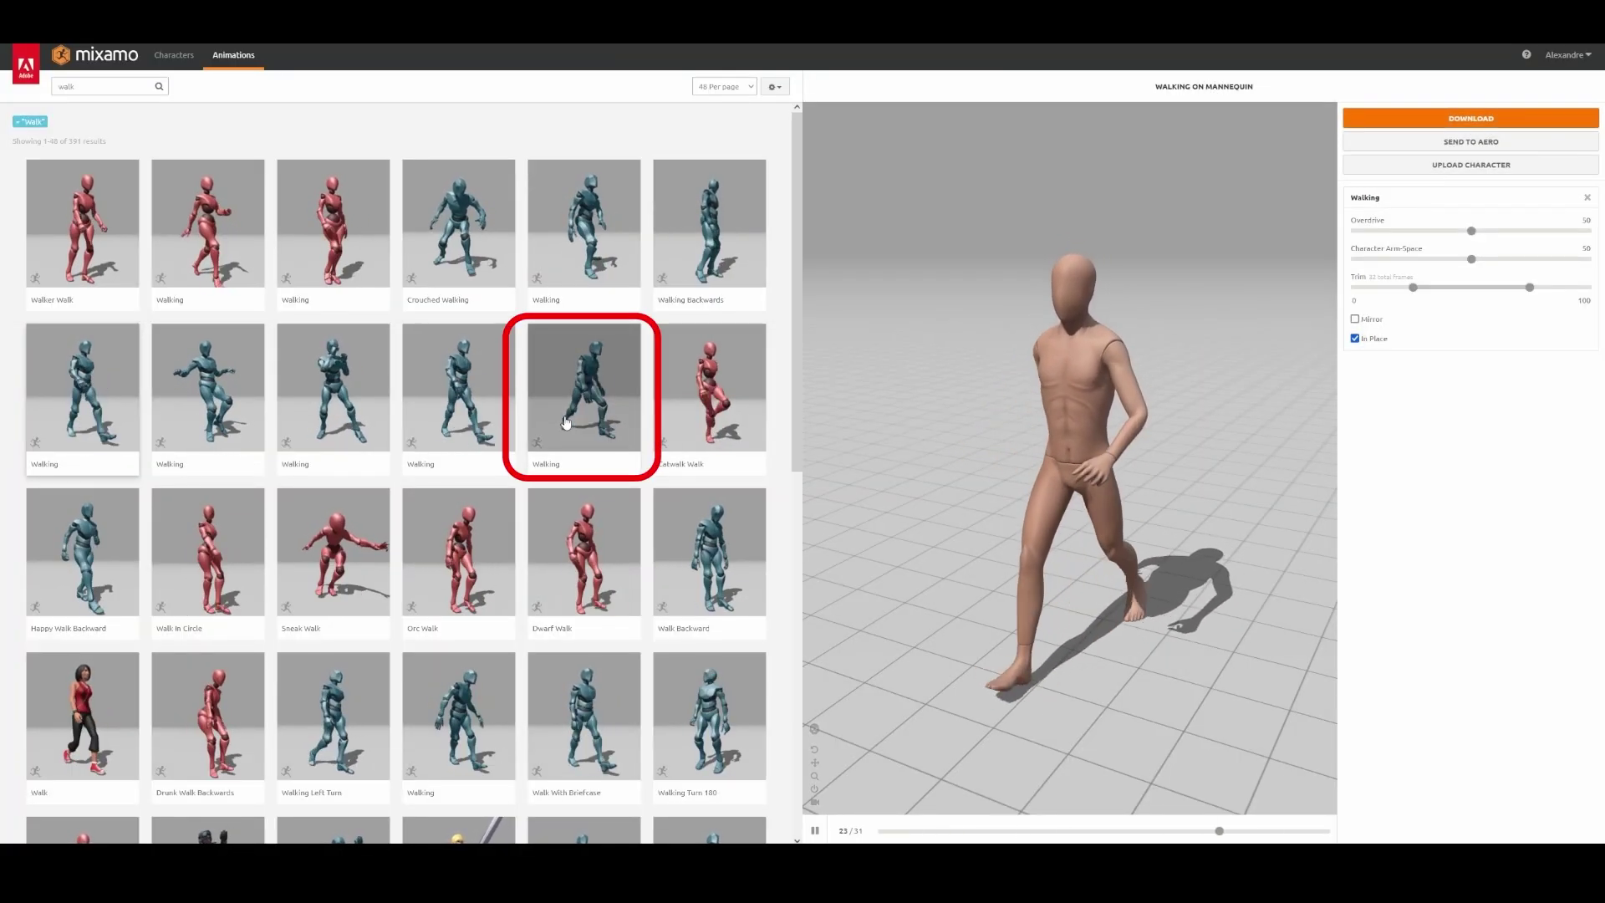
- Apply the hunched Walking animation next to Catwalk Walk, set it In Place and download it as Walk Heavy
left_click(566, 422)
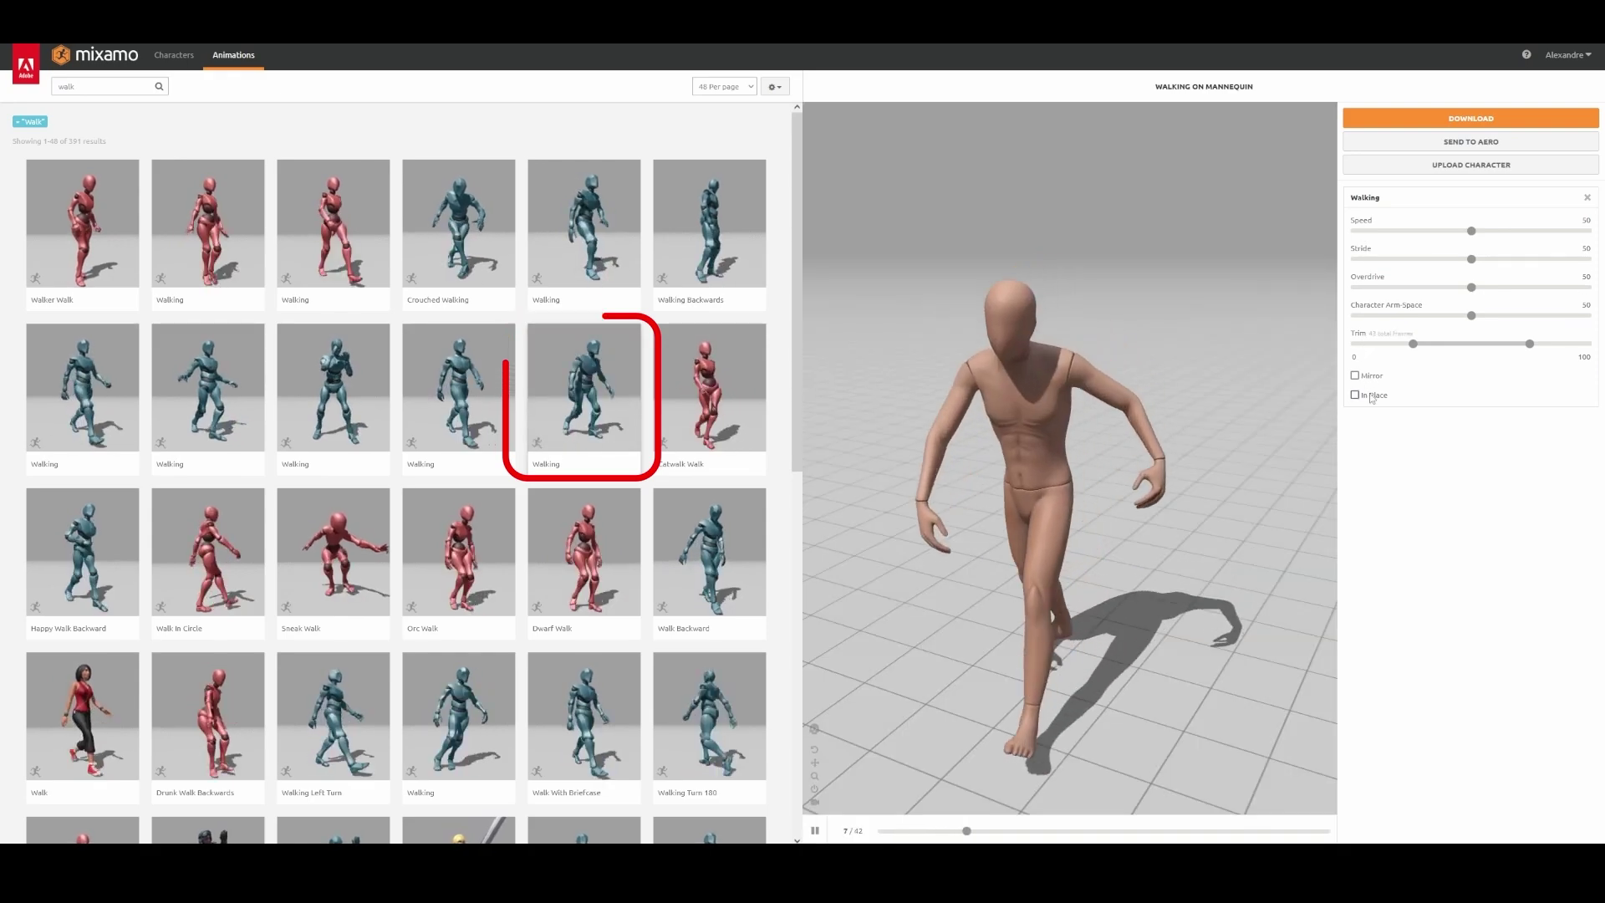
left_click(1355, 395)
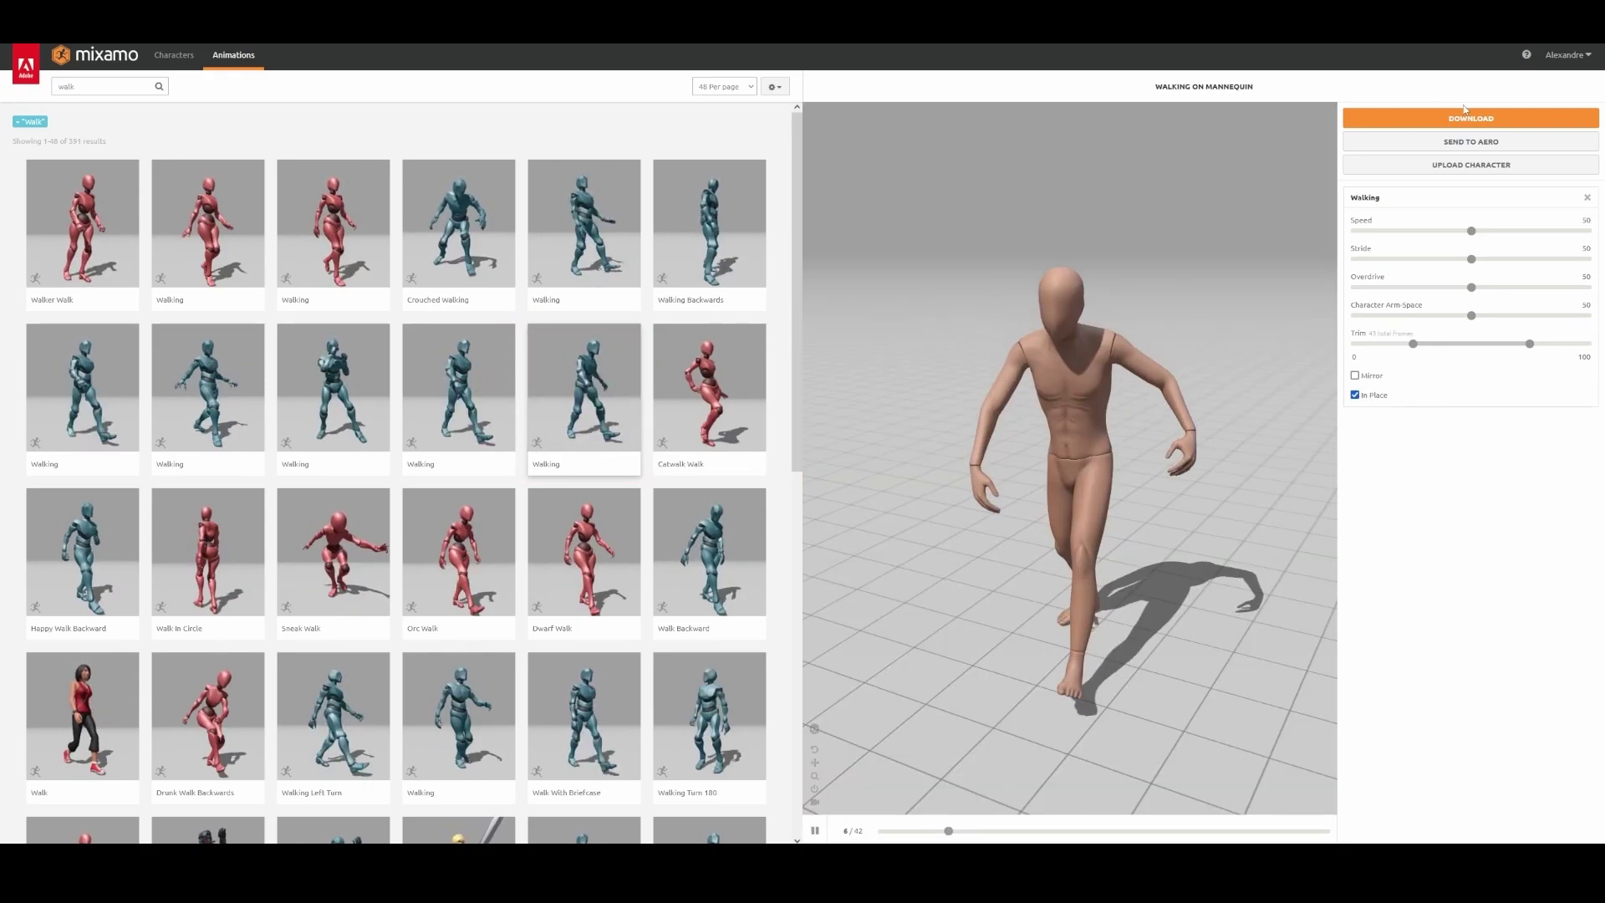
left_click(1472, 119)
left_click(979, 263)
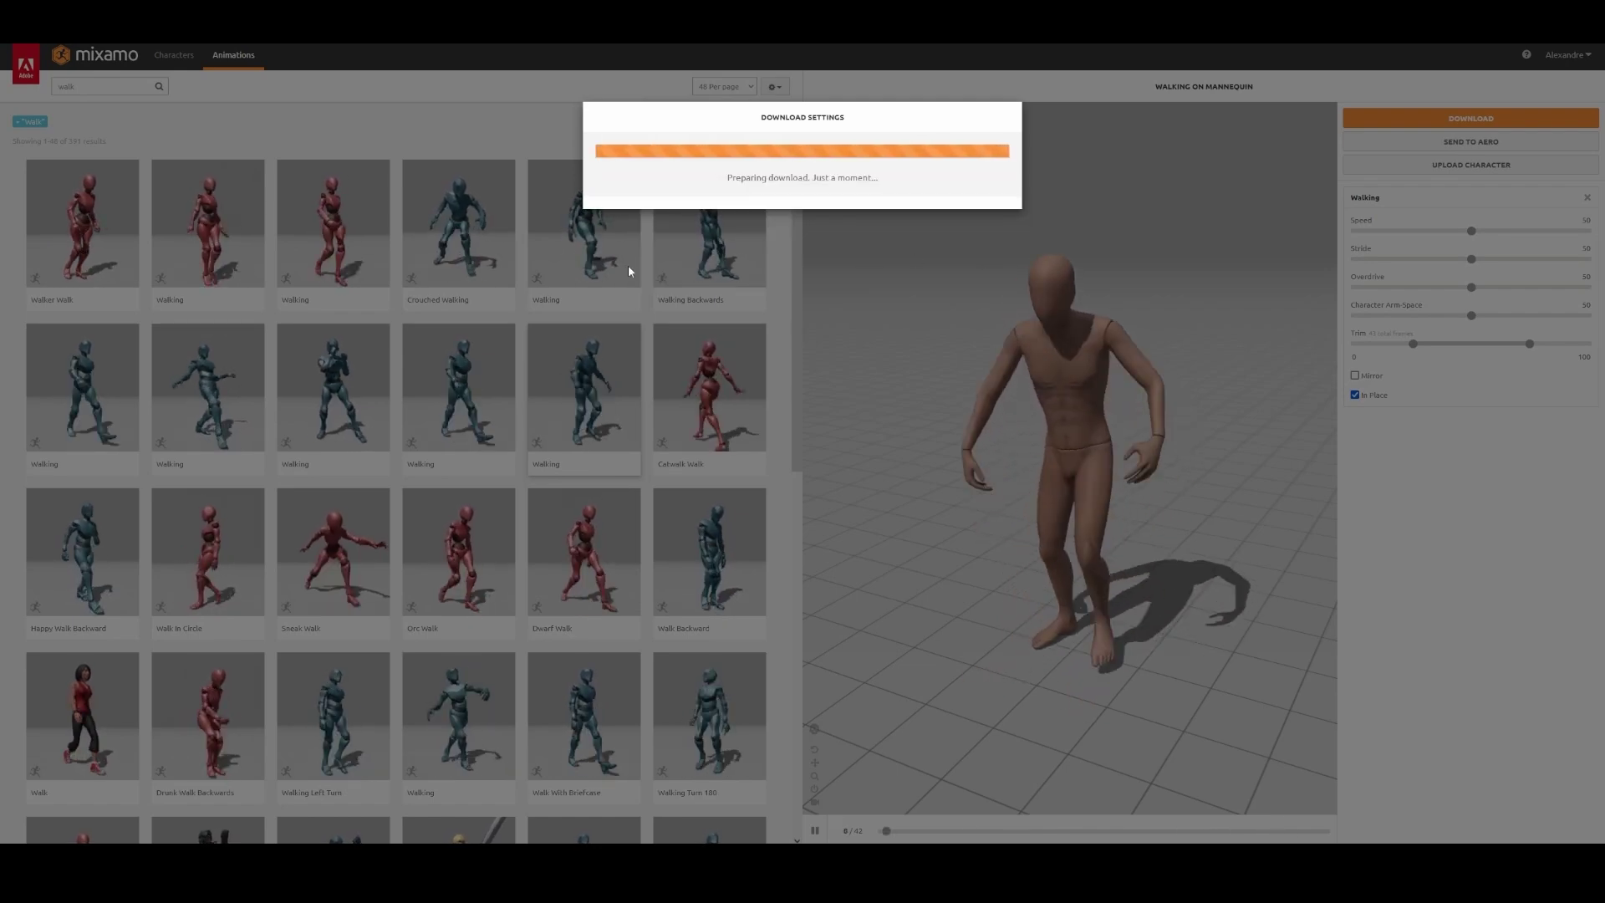
- Search the animations for "run", apply the Running animation beside Run Look Back in place and save its FBX file
left_click(104, 86)
type("run")
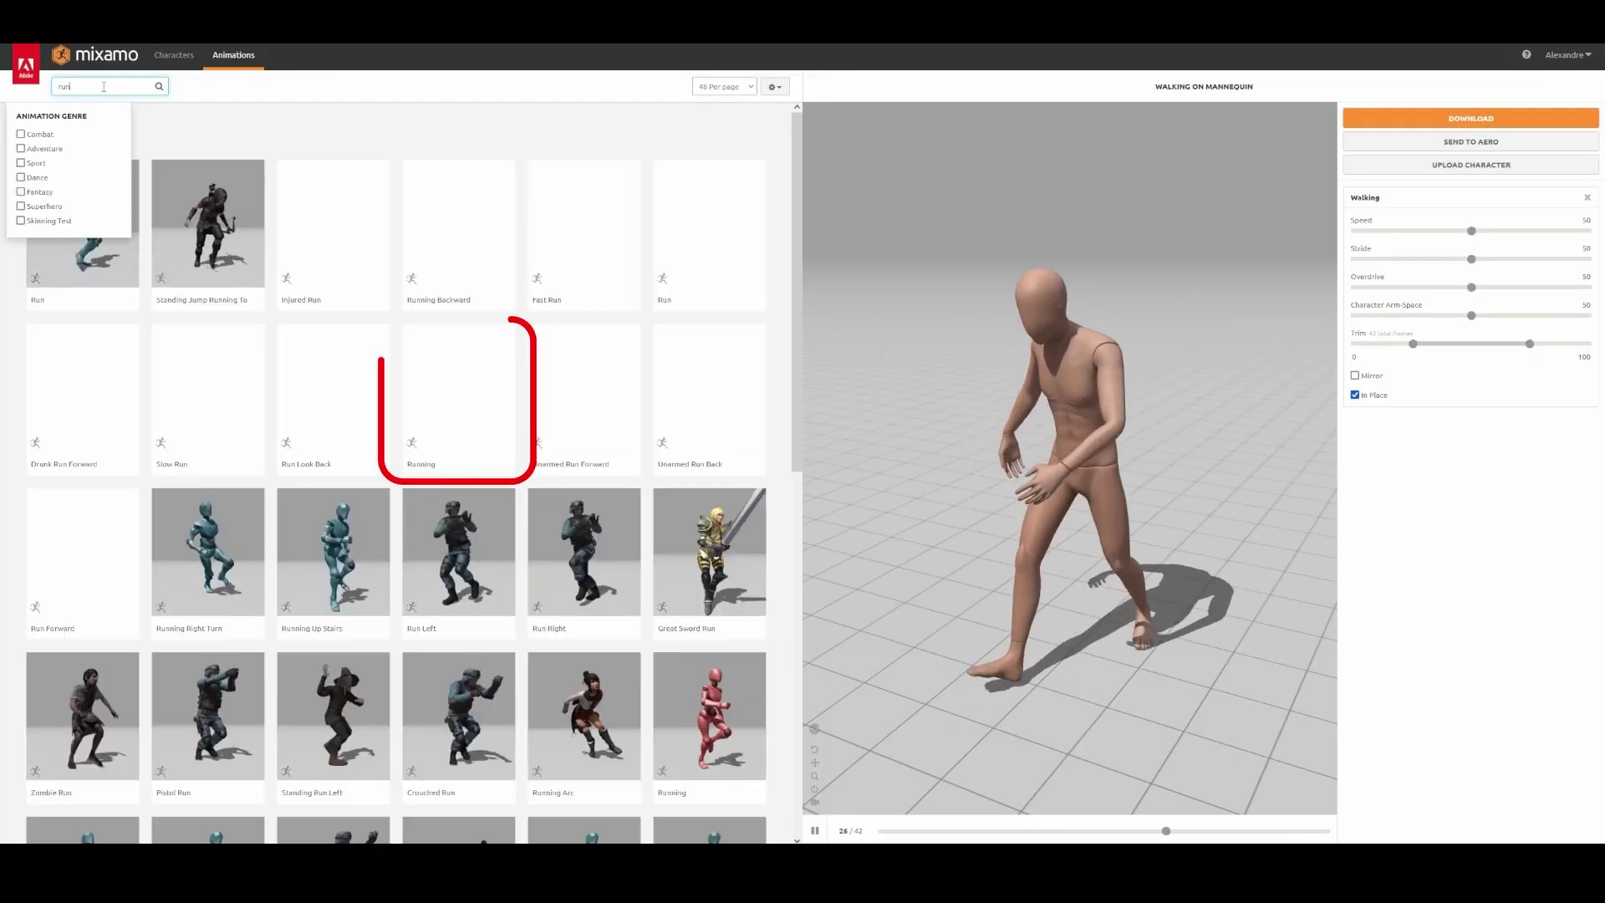
left_click(449, 362)
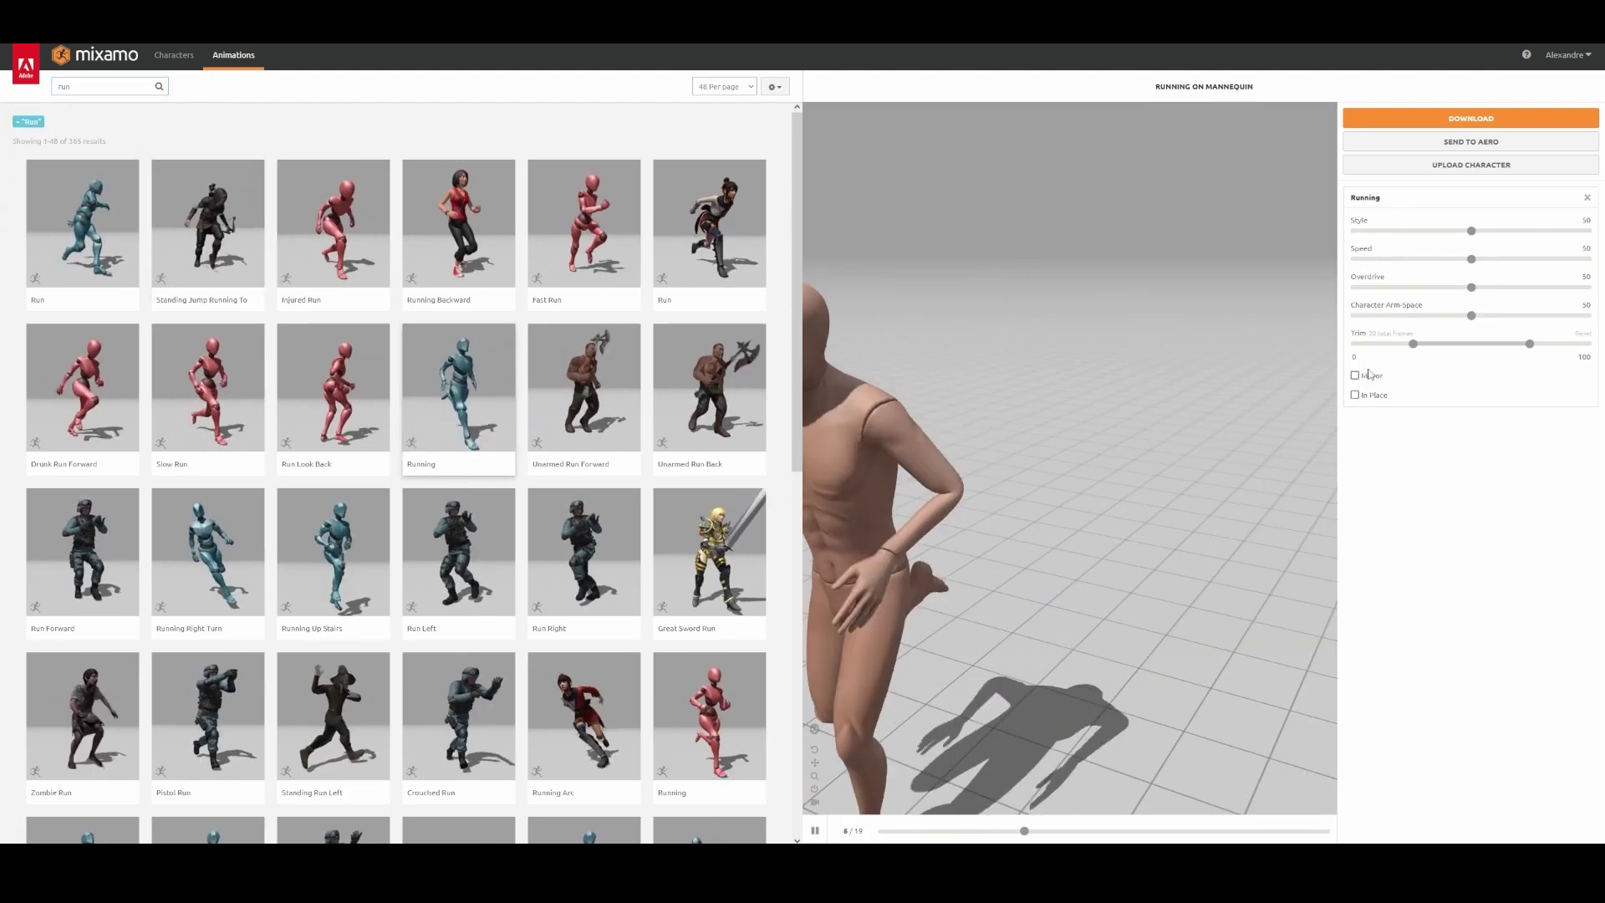
left_click(1355, 395)
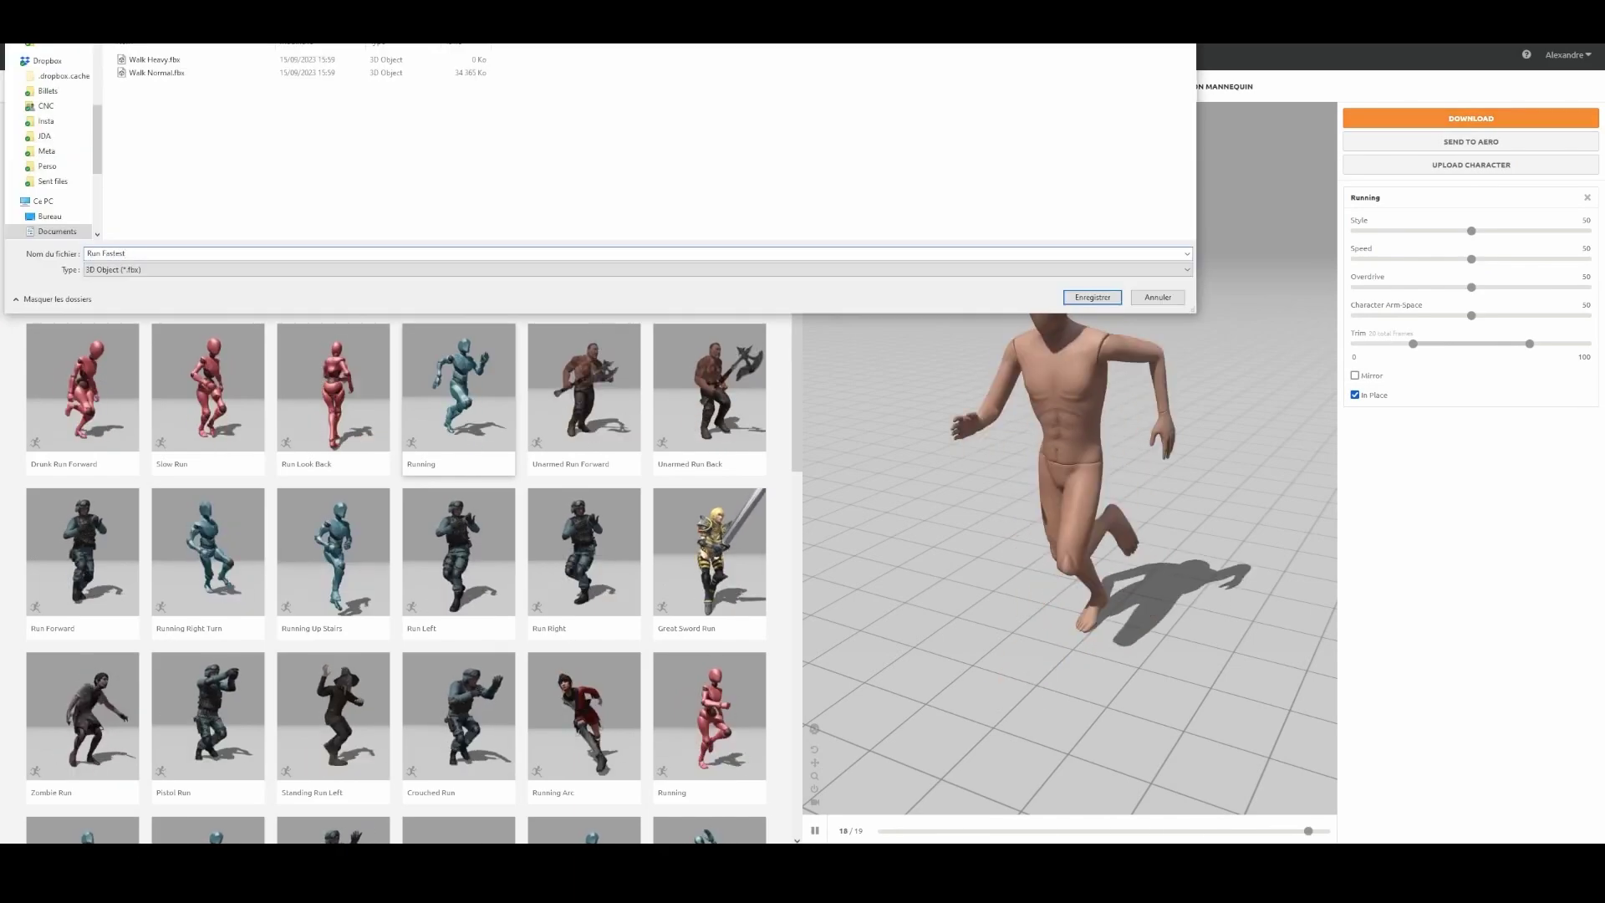
key("Return")
- Apply the Running animation listed below Zombie Run, set it In Place and download it
scroll(432, 330, "down", 2)
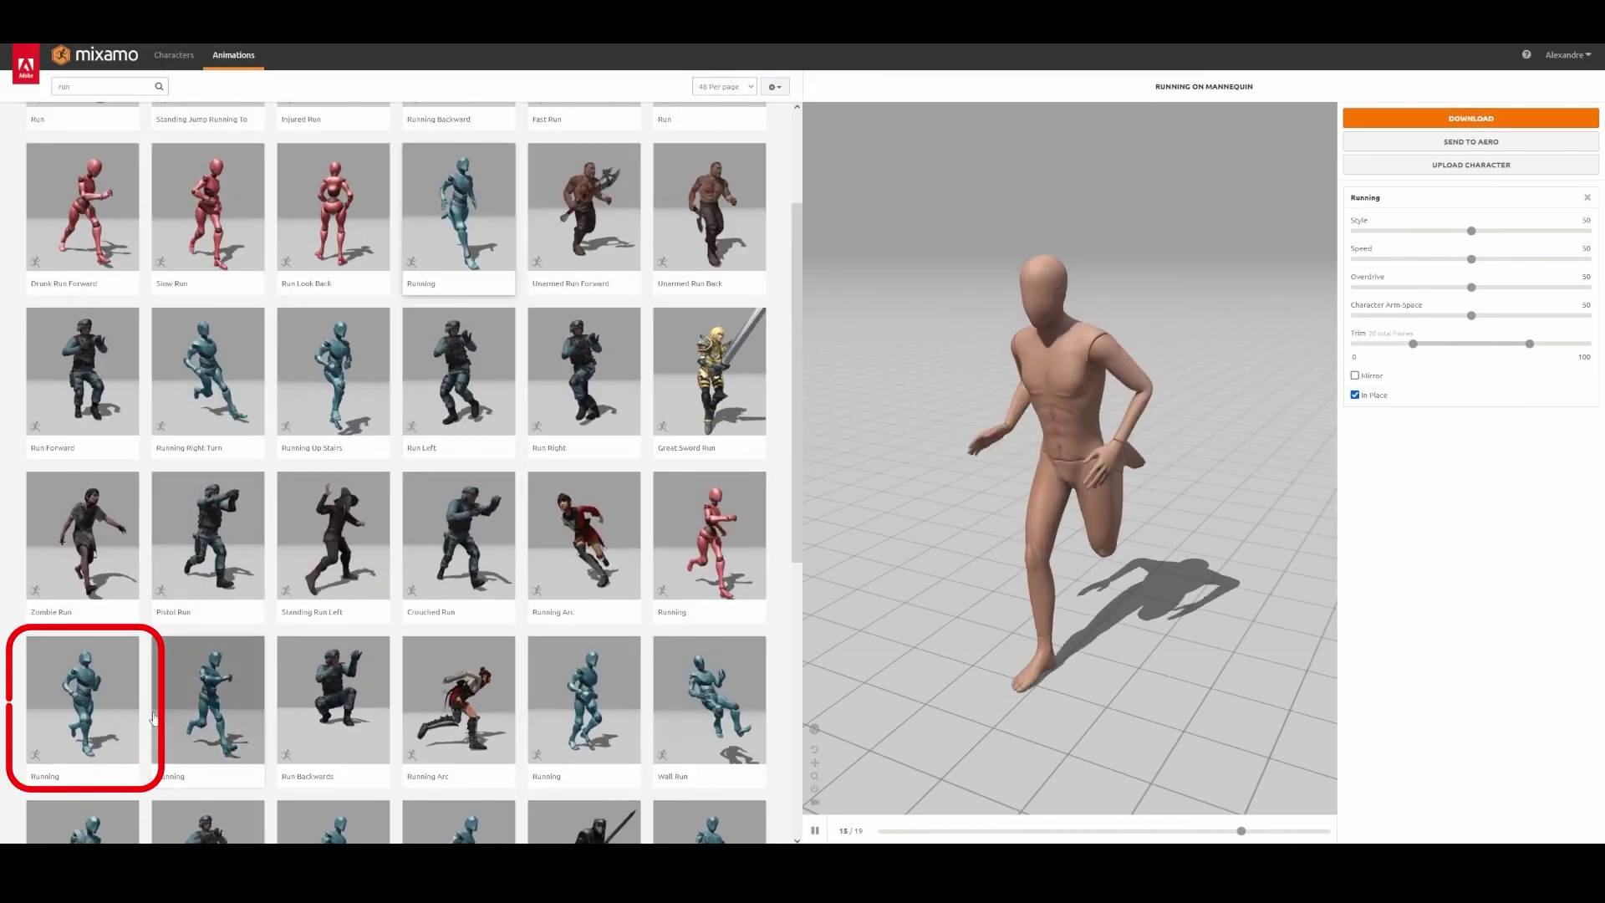
left_click(82, 702)
left_click(1355, 394)
left_click(1472, 118)
left_click(978, 262)
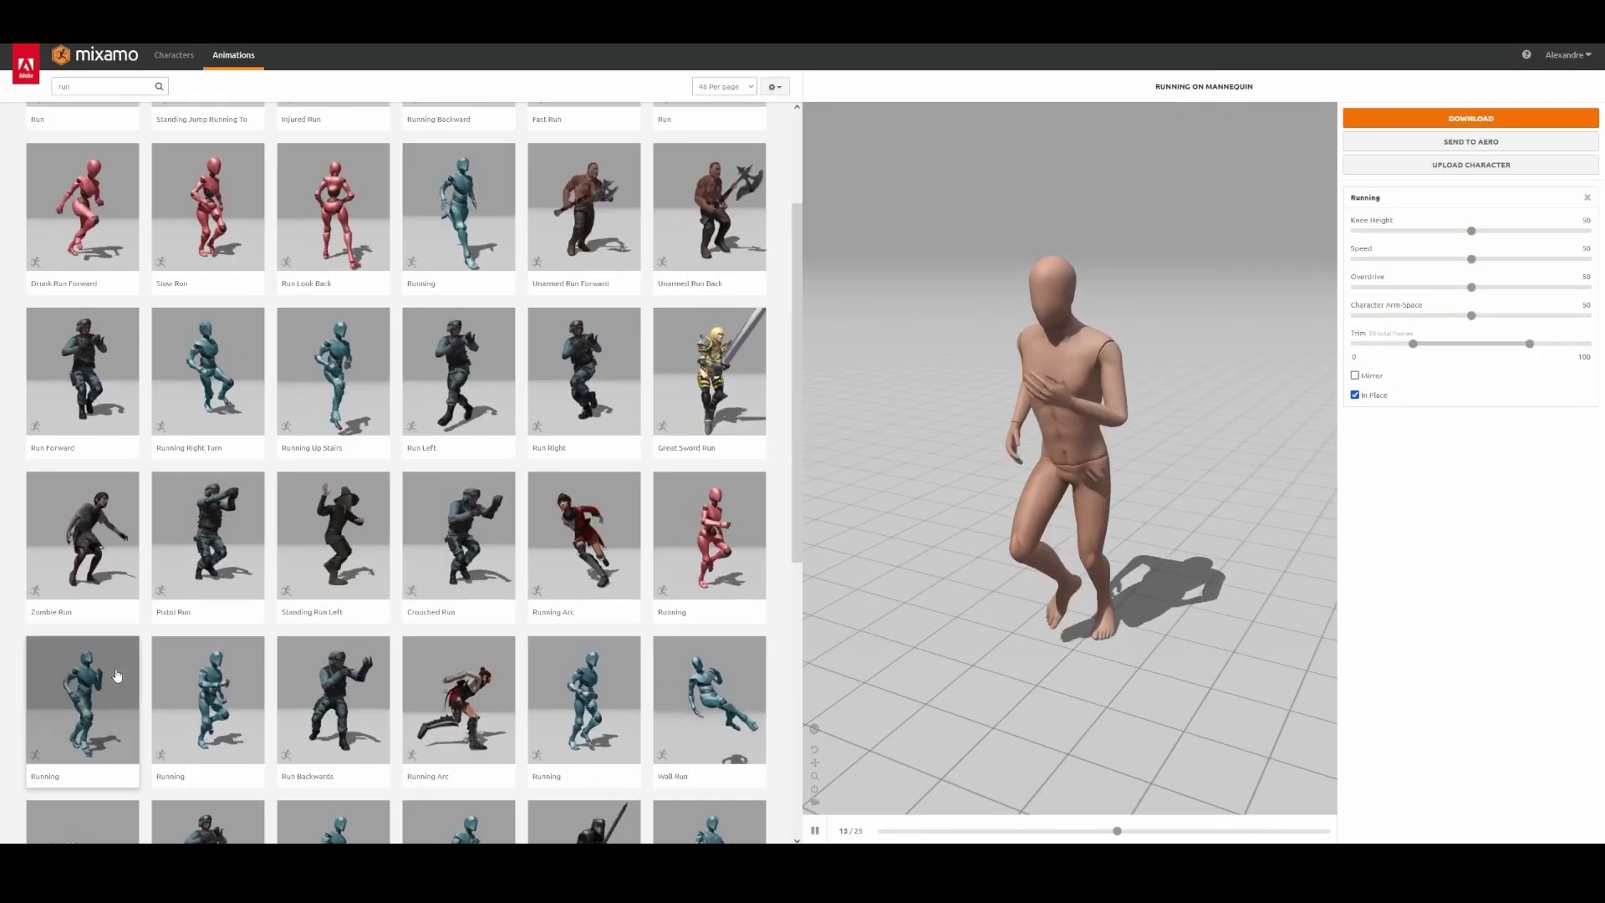
- Apply the Running animation listed below Pistol Run, set it In Place and download it
left_click(248, 705)
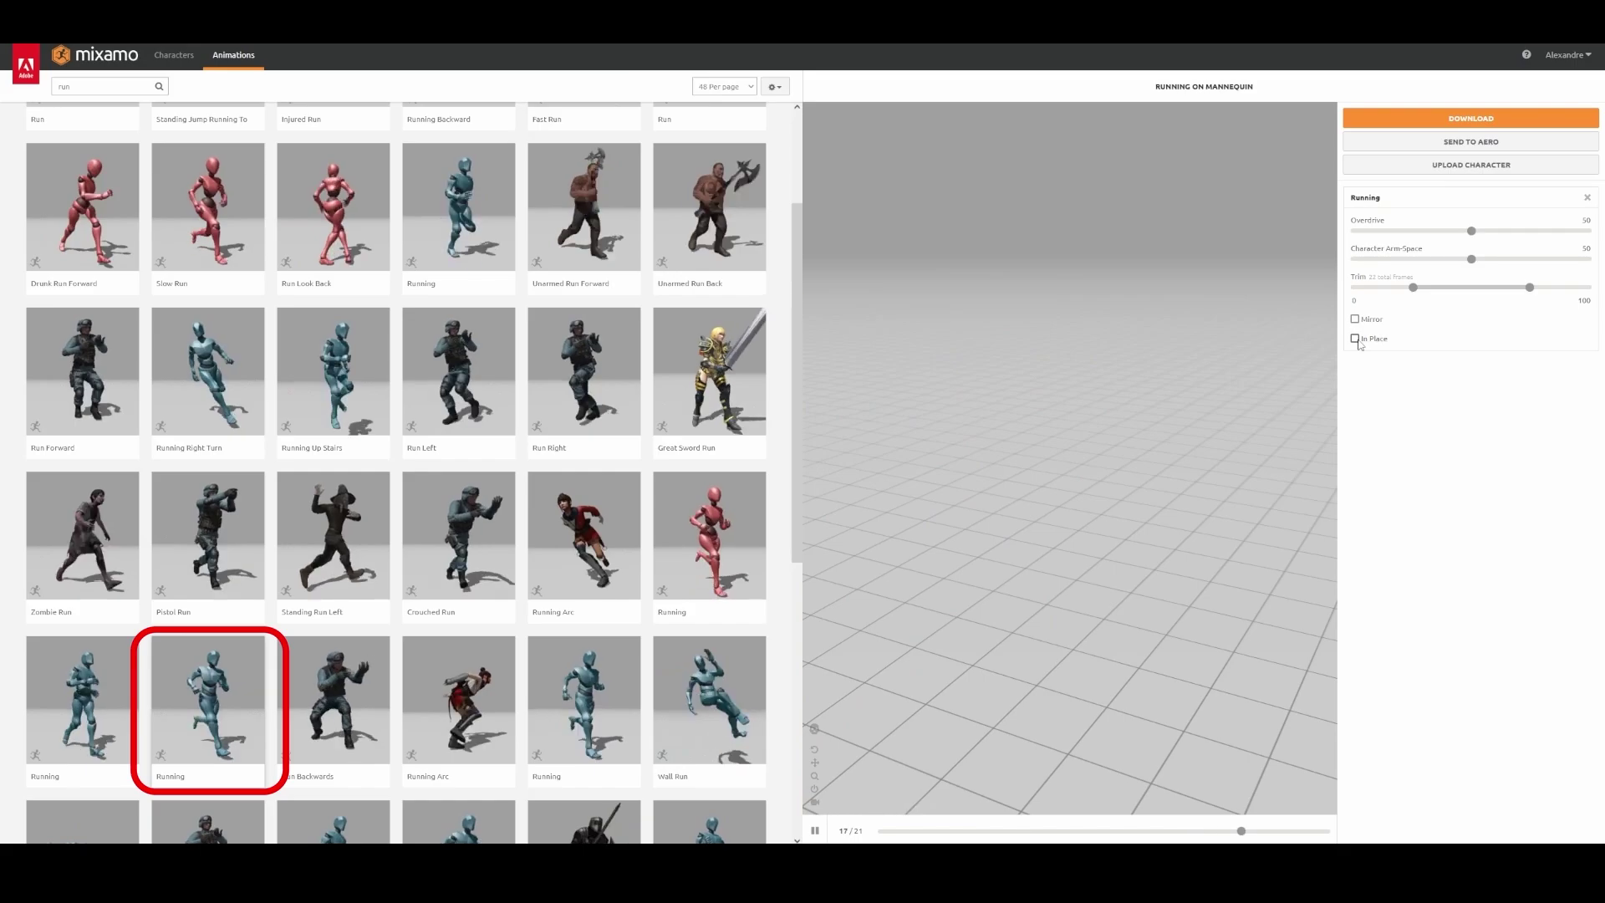
left_click(1355, 338)
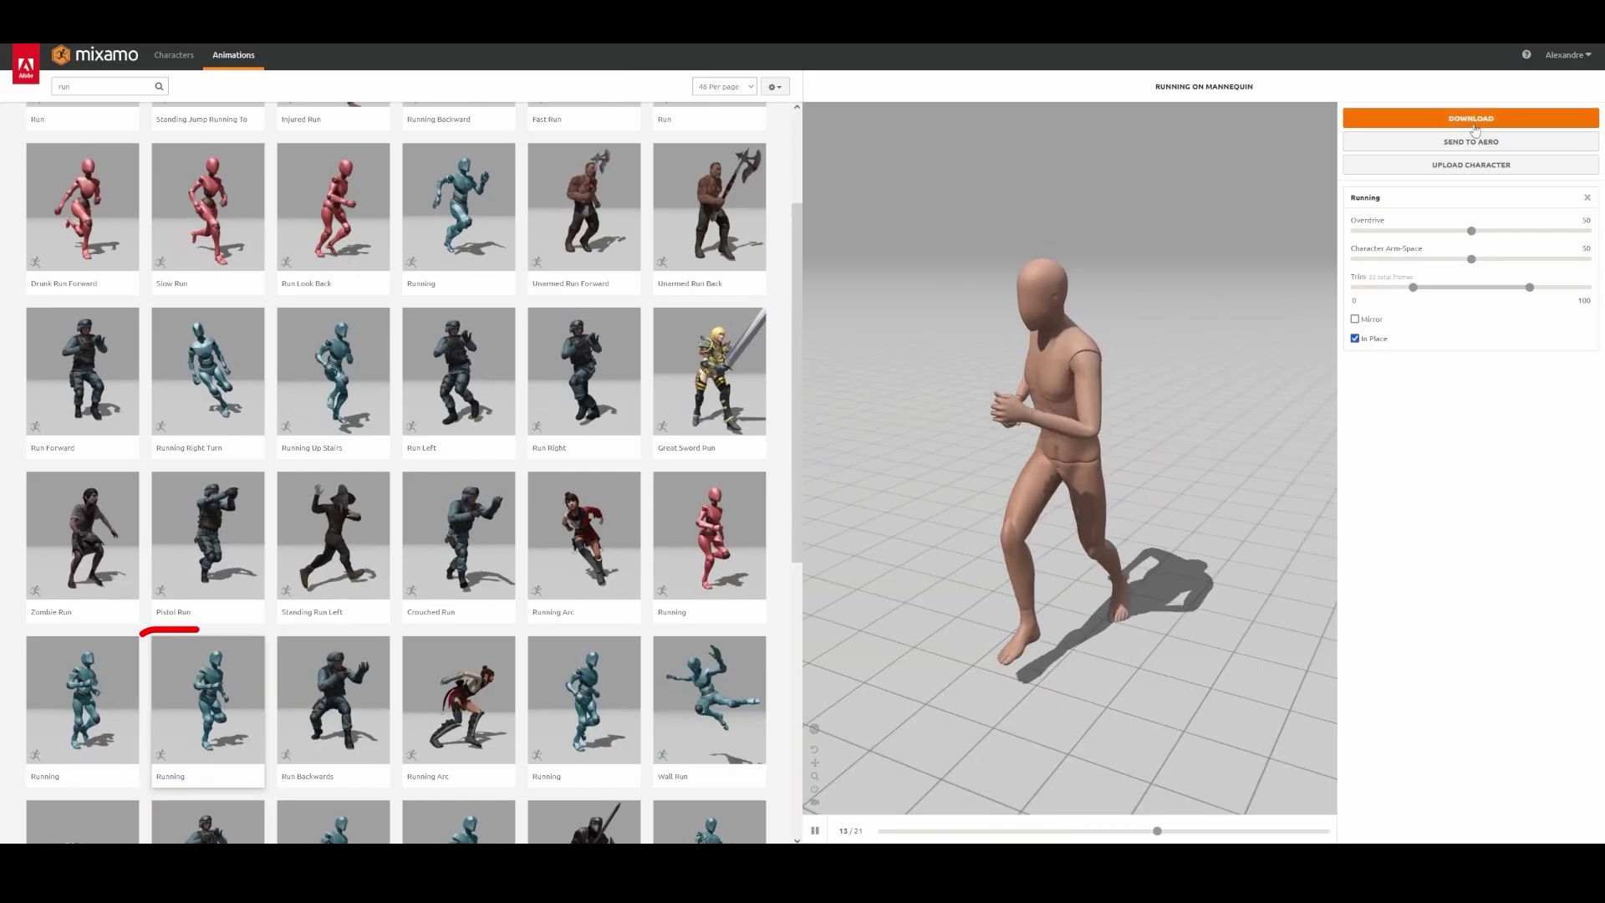
left_click(1473, 121)
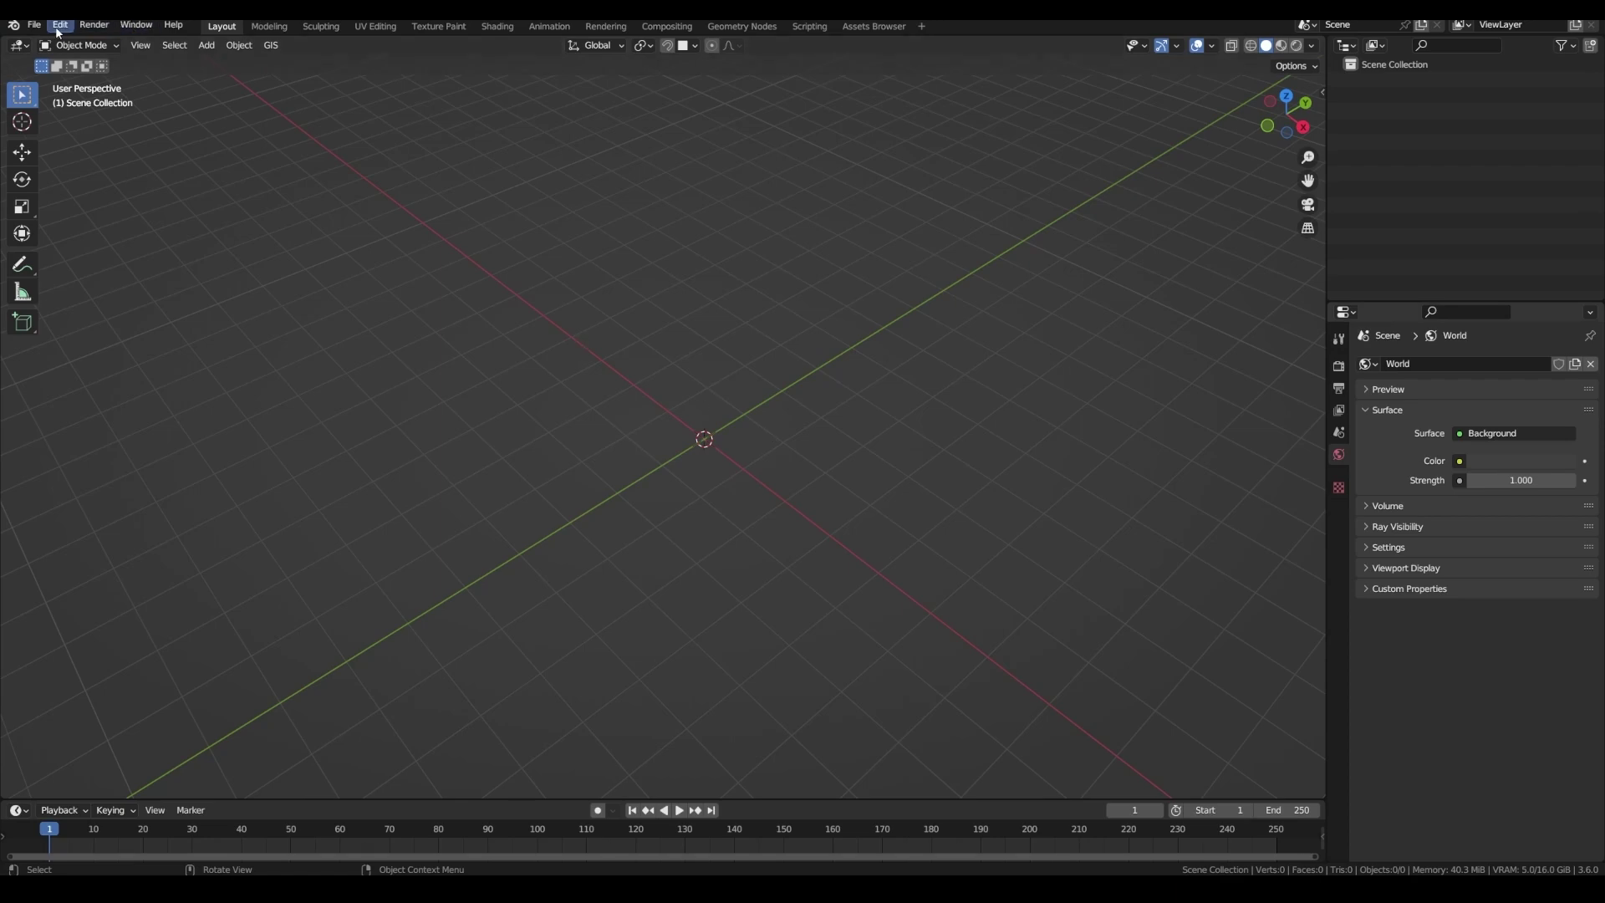
- Switch to Blender, import the five downloaded Mixamo FBX files and go to the Animation workspace
left_click(34, 25)
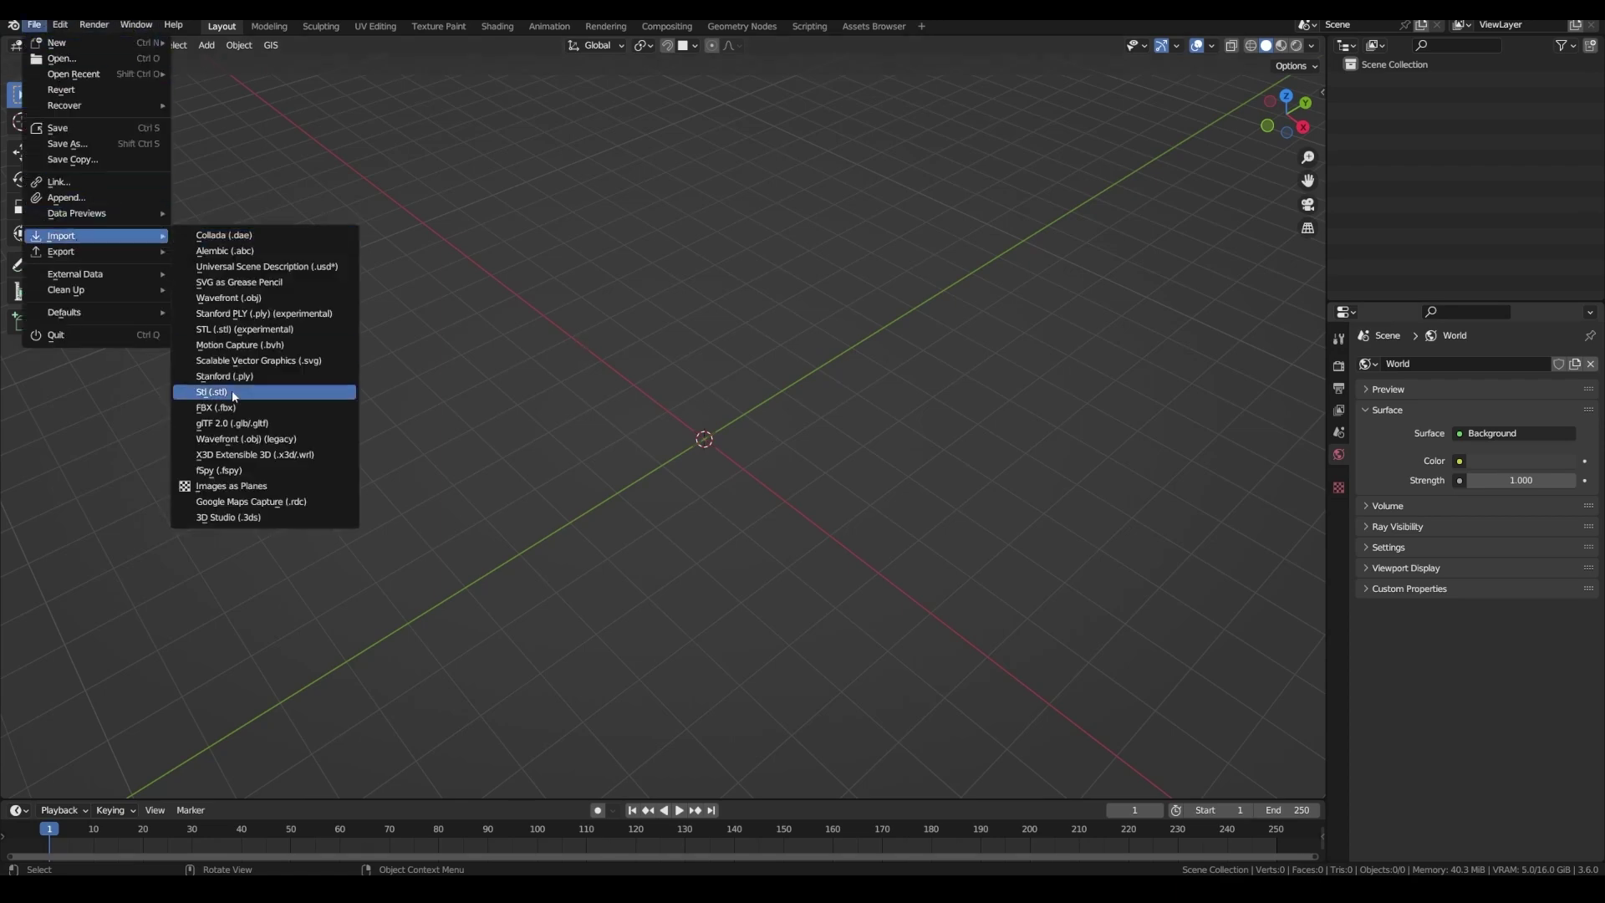
left_click(268, 304)
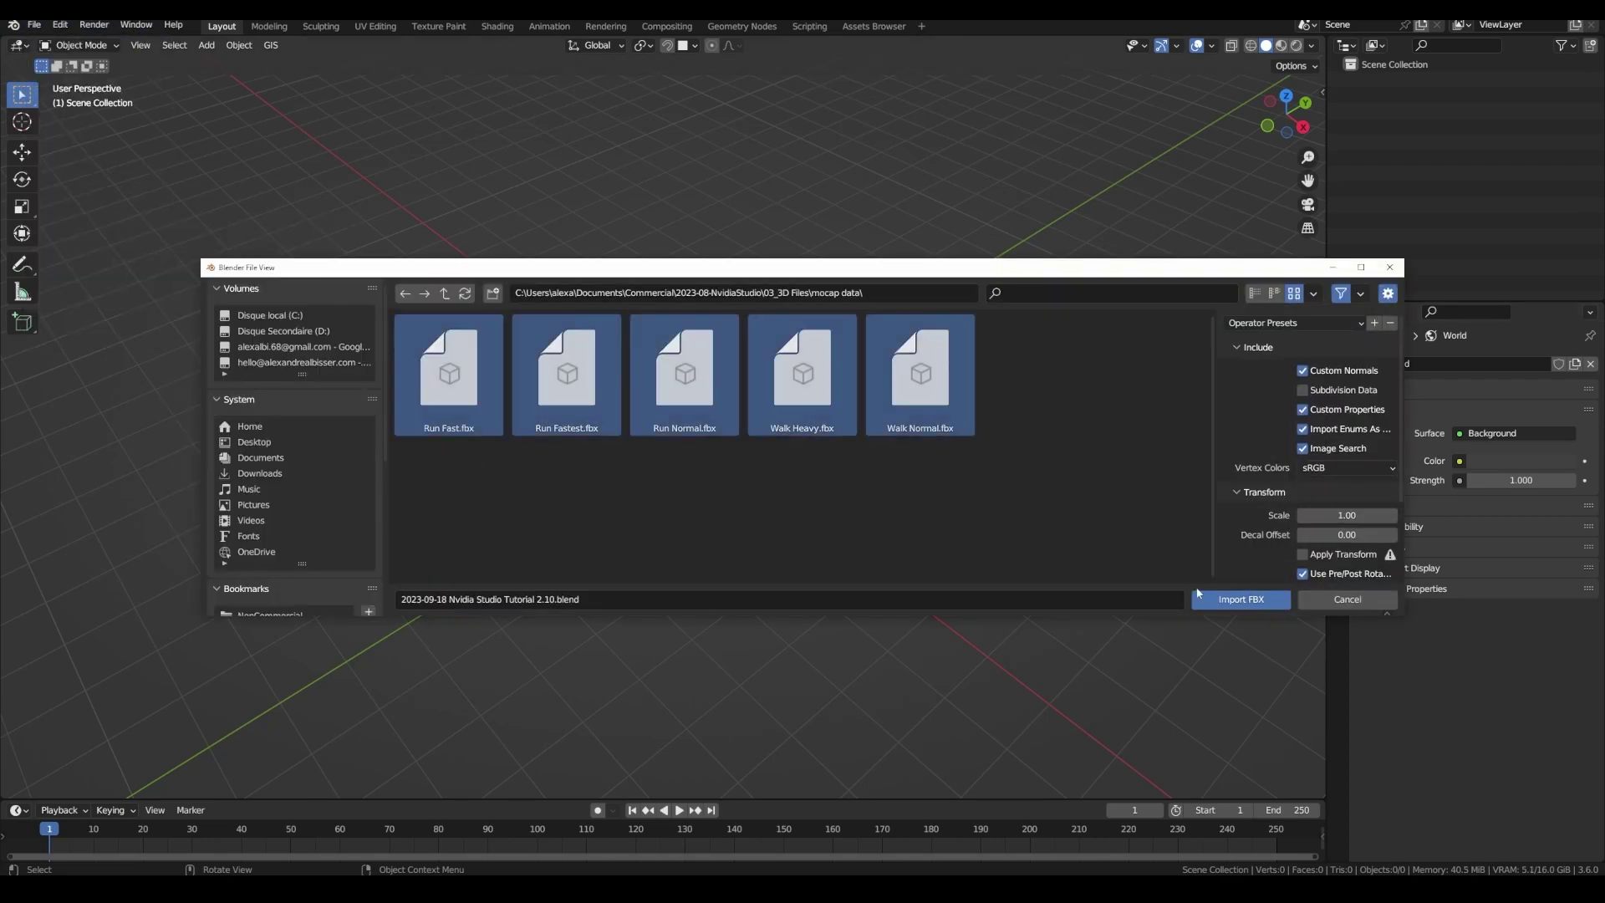
left_click(1236, 598)
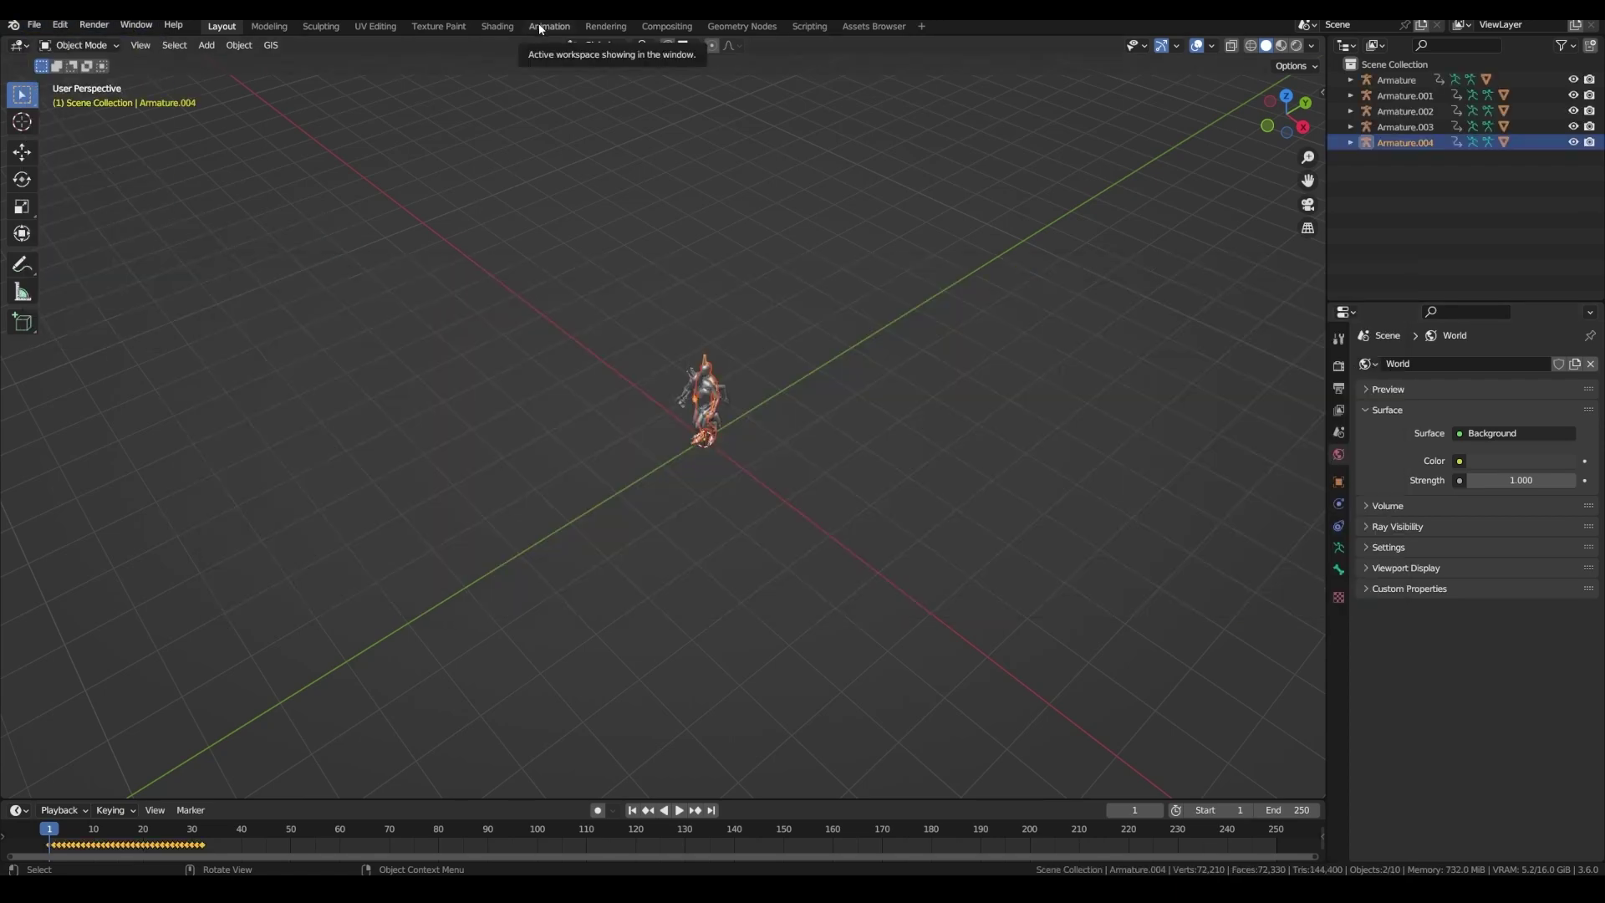
left_click(541, 27)
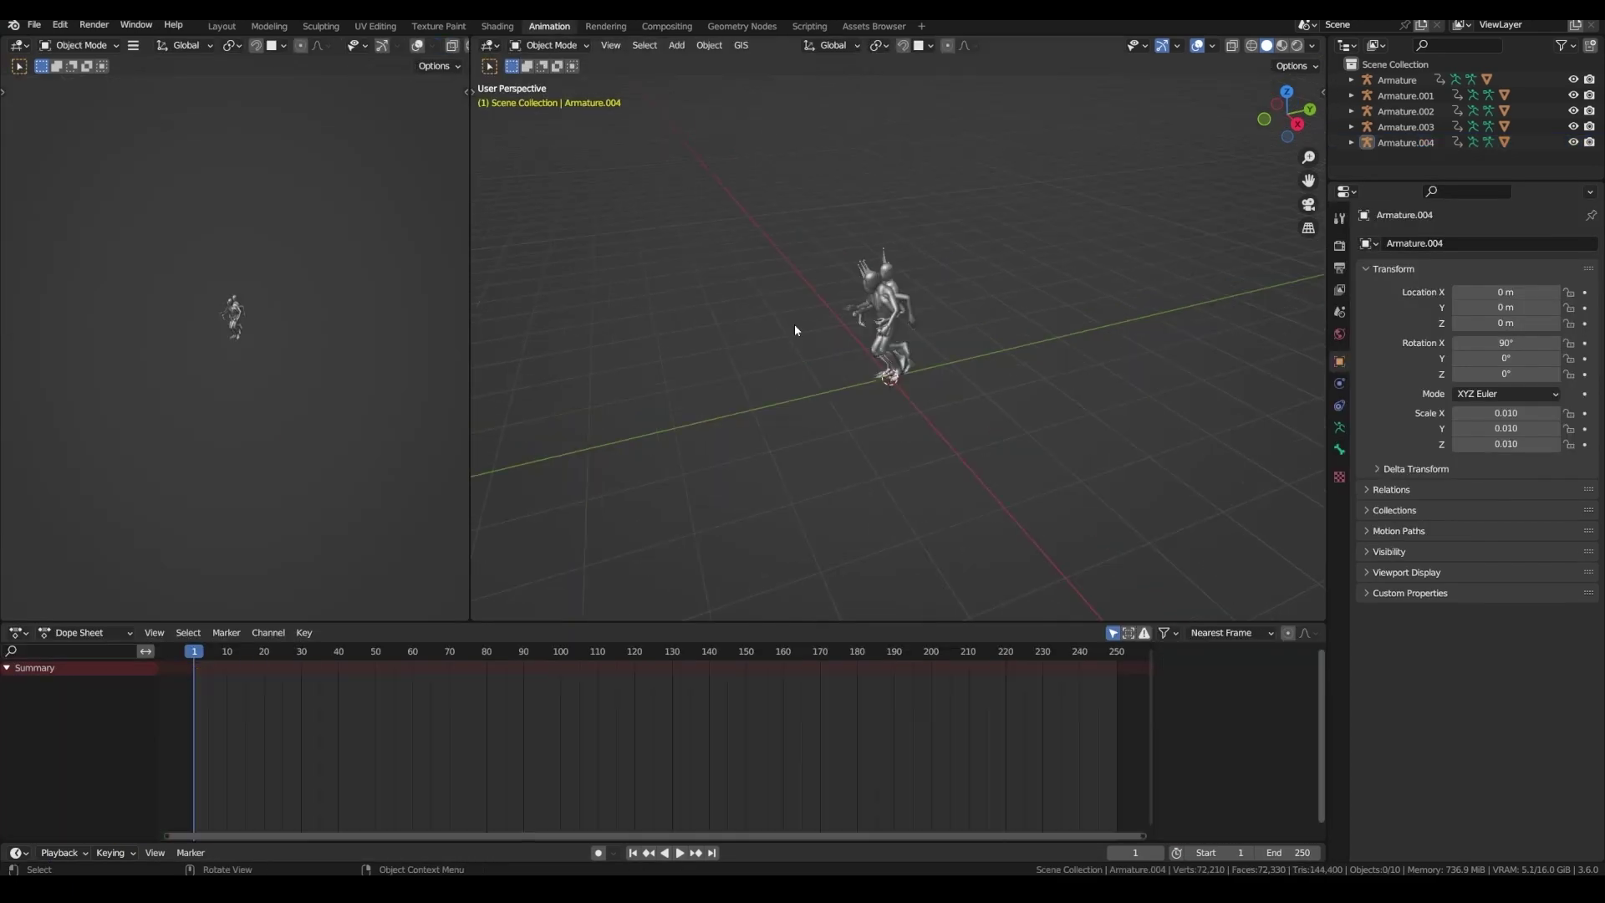
key("shift+a")
left_click(883, 332)
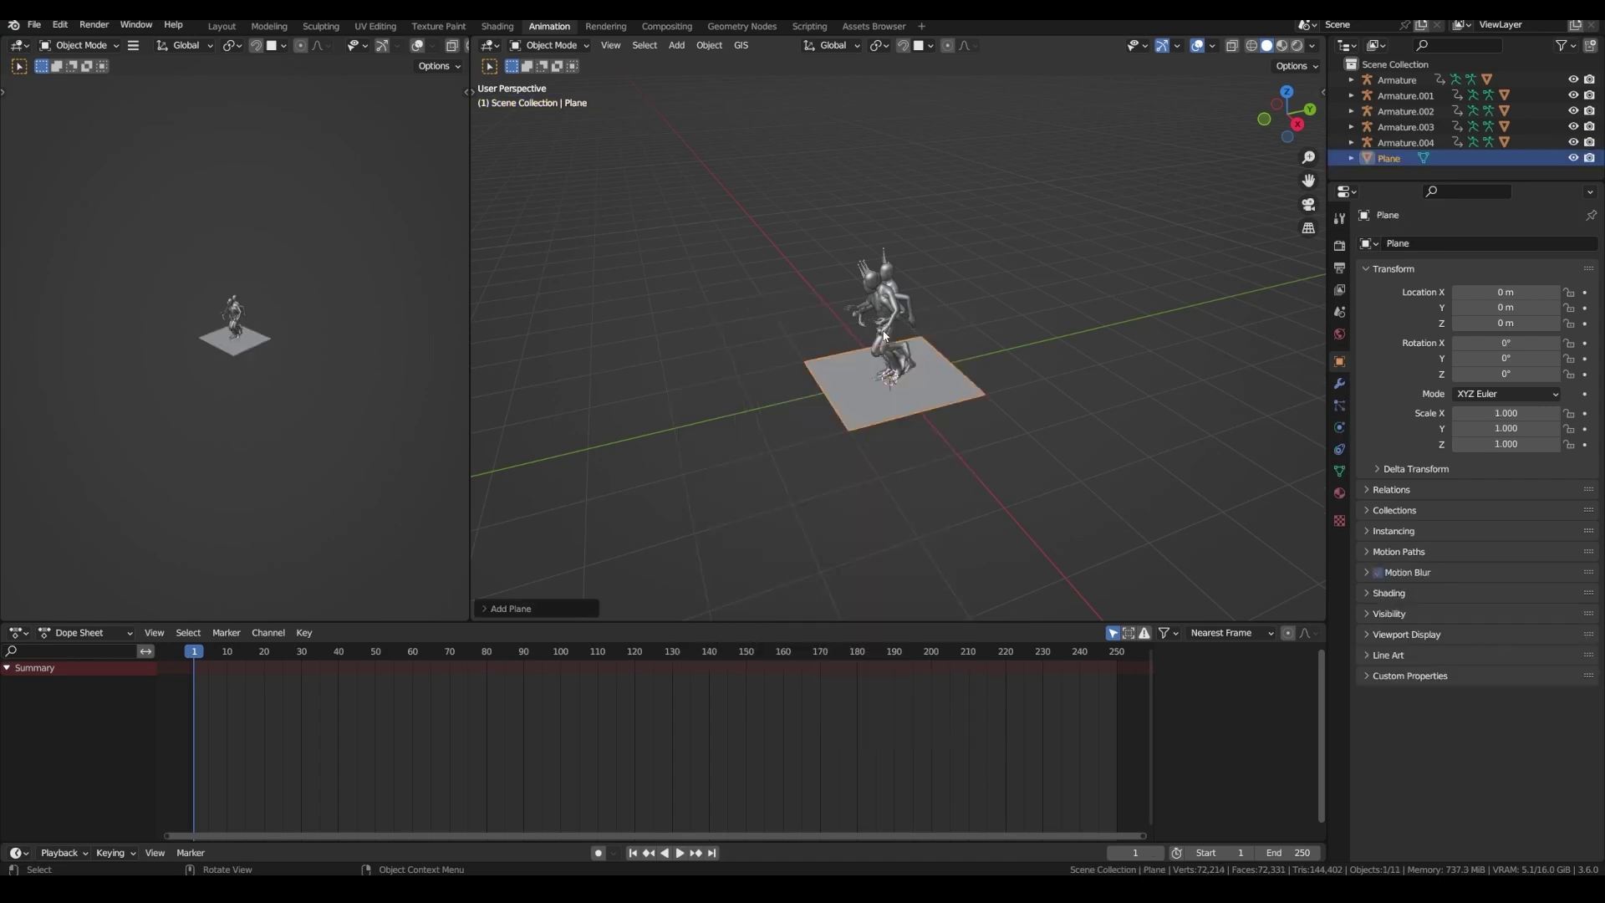
middle_click_drag(1168, 341, 824, 432)
key("Delete")
- Add a plane under the characters and subdivide its mesh several times in Edit Mode
key("shift+a")
mouse_move(792, 410)
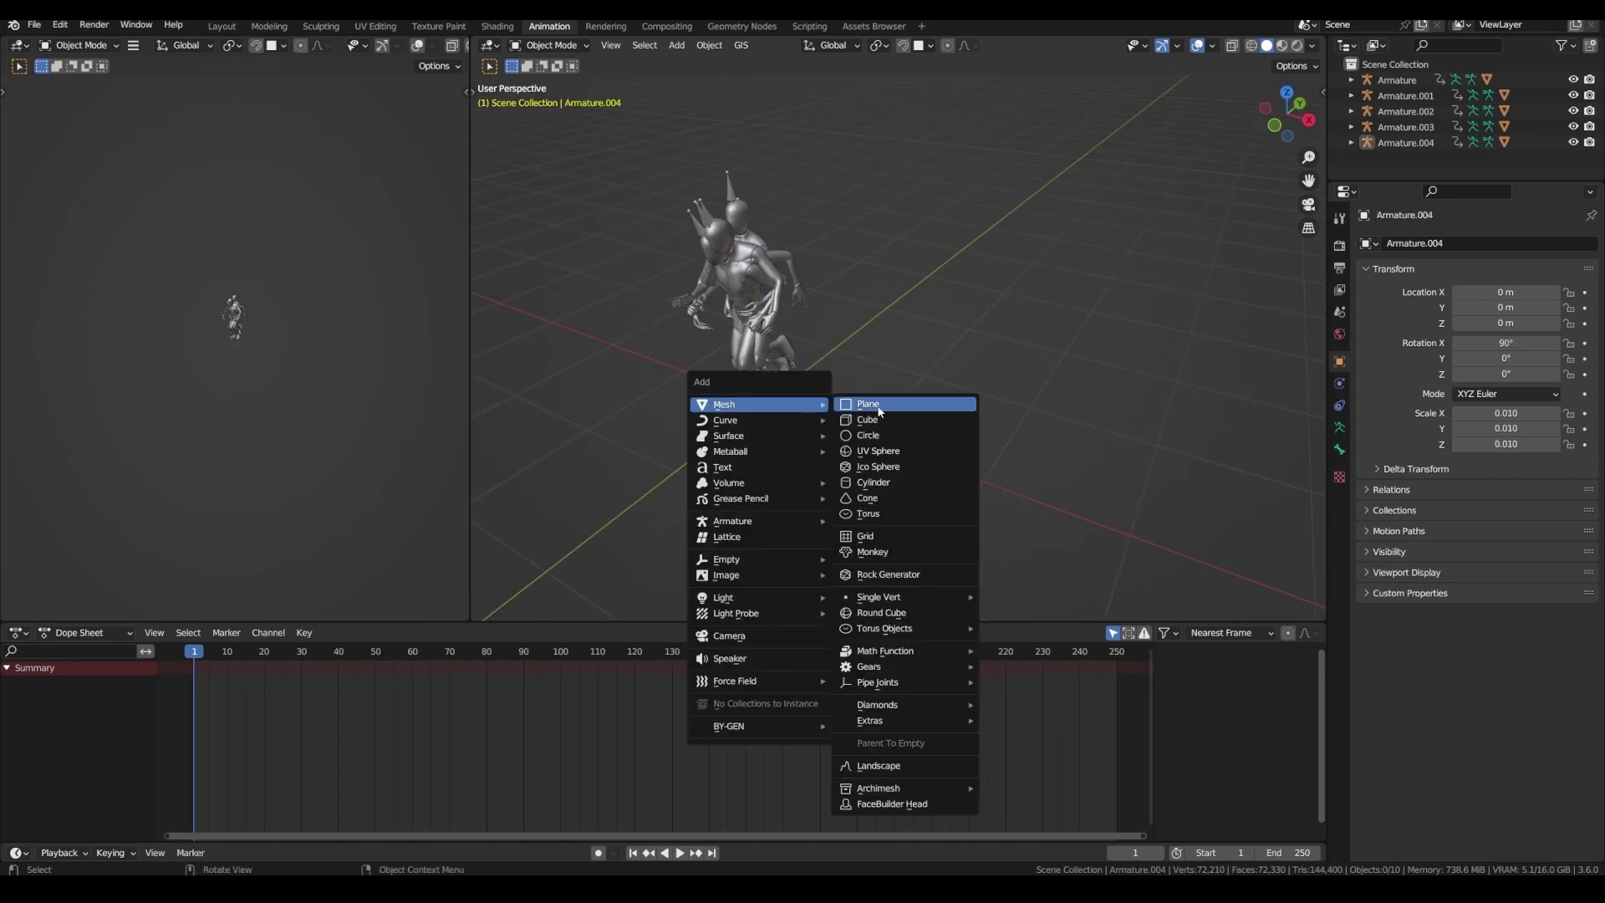
left_click(880, 409)
key("Tab")
right_click(825, 406)
left_click(826, 406)
right_click(826, 406)
left_click(826, 406)
right_click(826, 407)
left_click(826, 406)
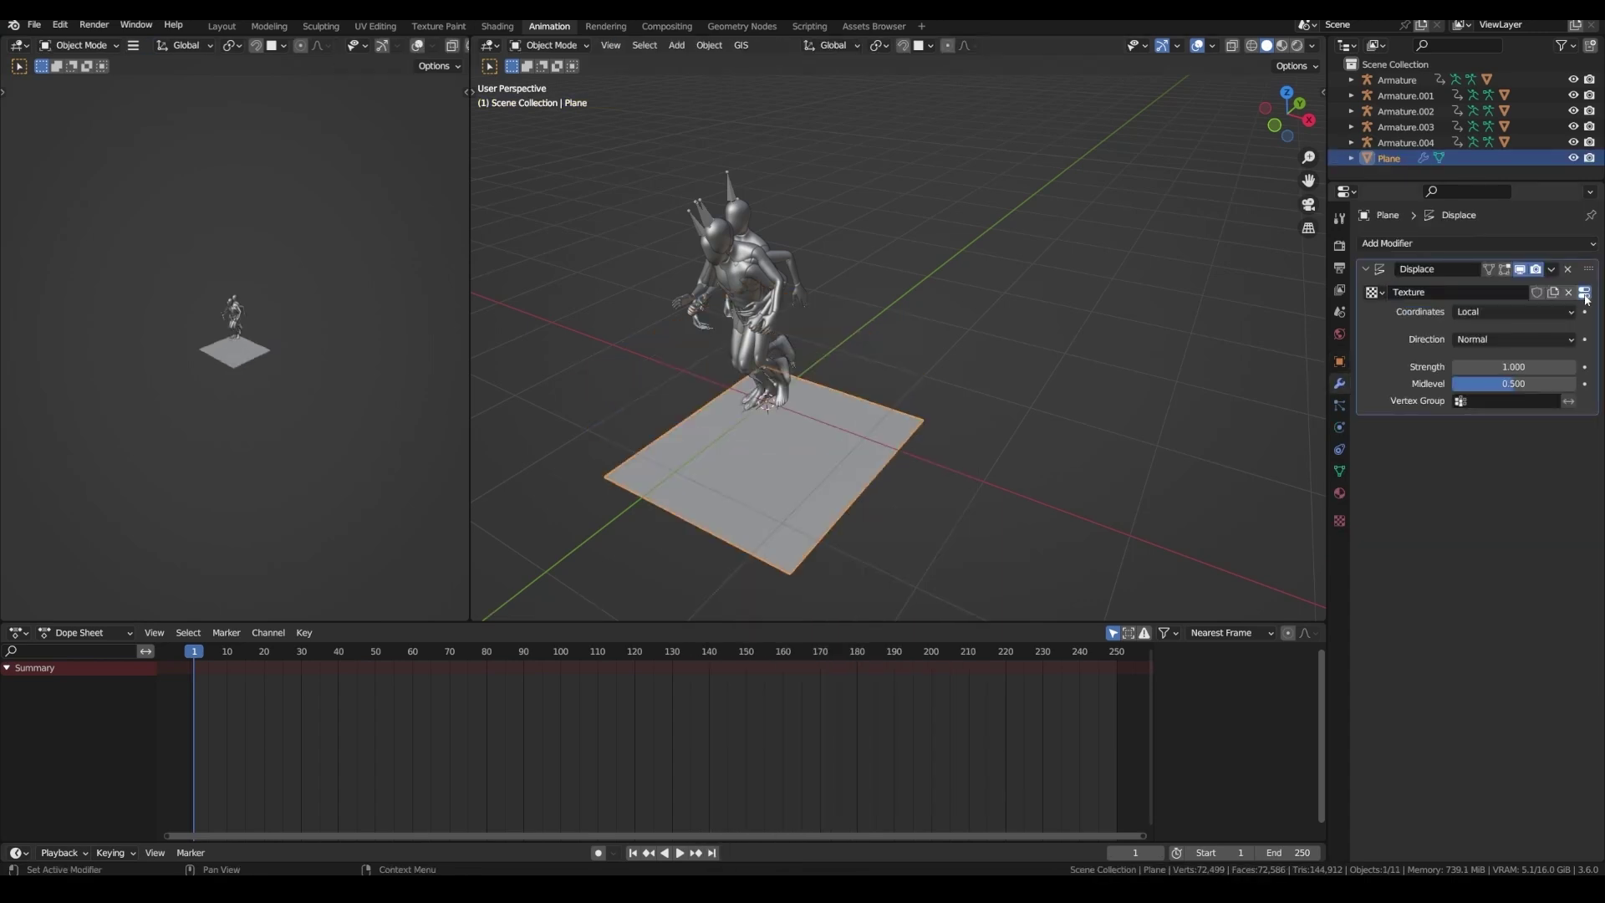
- Displace the plane with a Clouds texture and smooth it with a Subdivision modifier and Shade Smooth
left_click(1585, 295)
left_click(1466, 289)
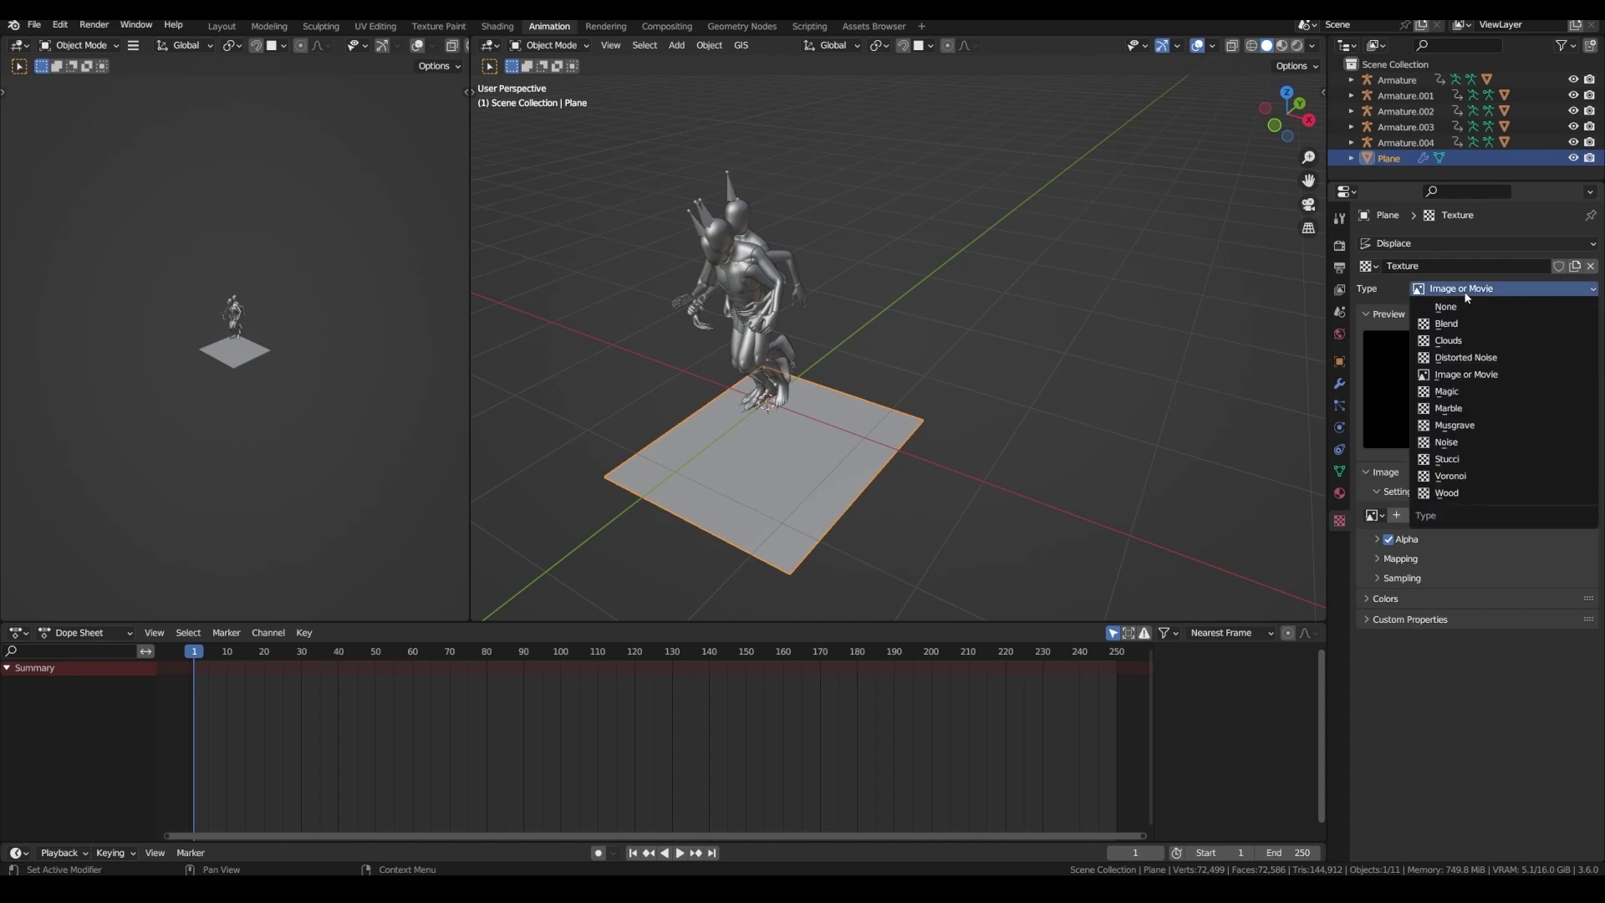
left_click(1457, 343)
right_click(771, 444)
left_click(770, 445)
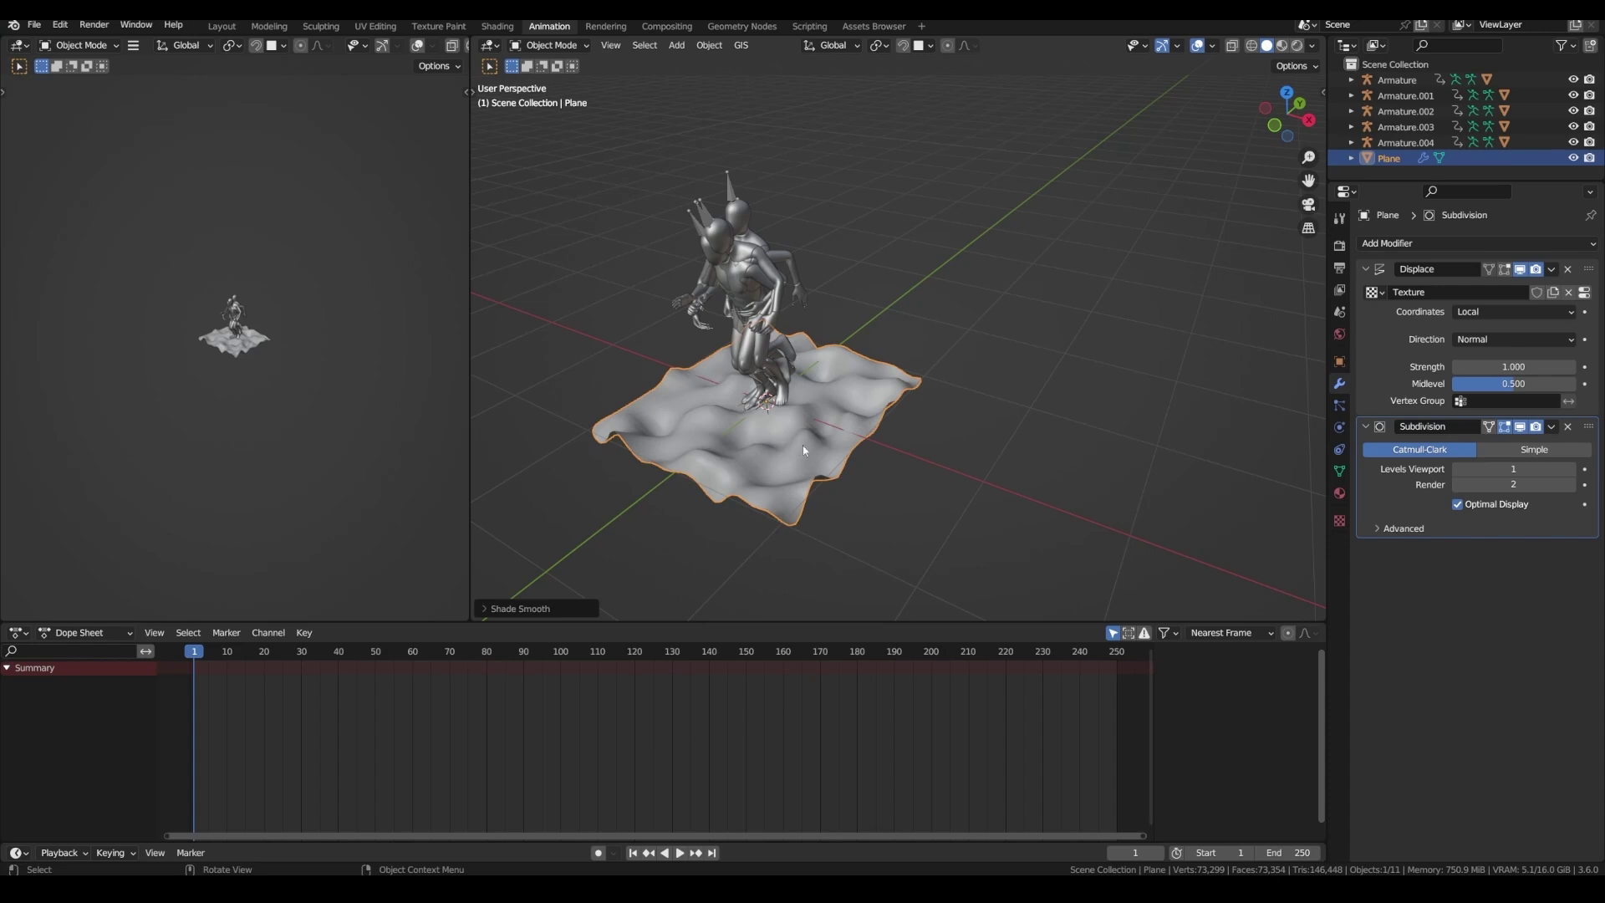
- Rename the displaced plane to "Terrain Collision Realized"
scroll(795, 448, "up", 5)
double_click(1395, 157)
type("Terrain Collision Realized")
key("Return")
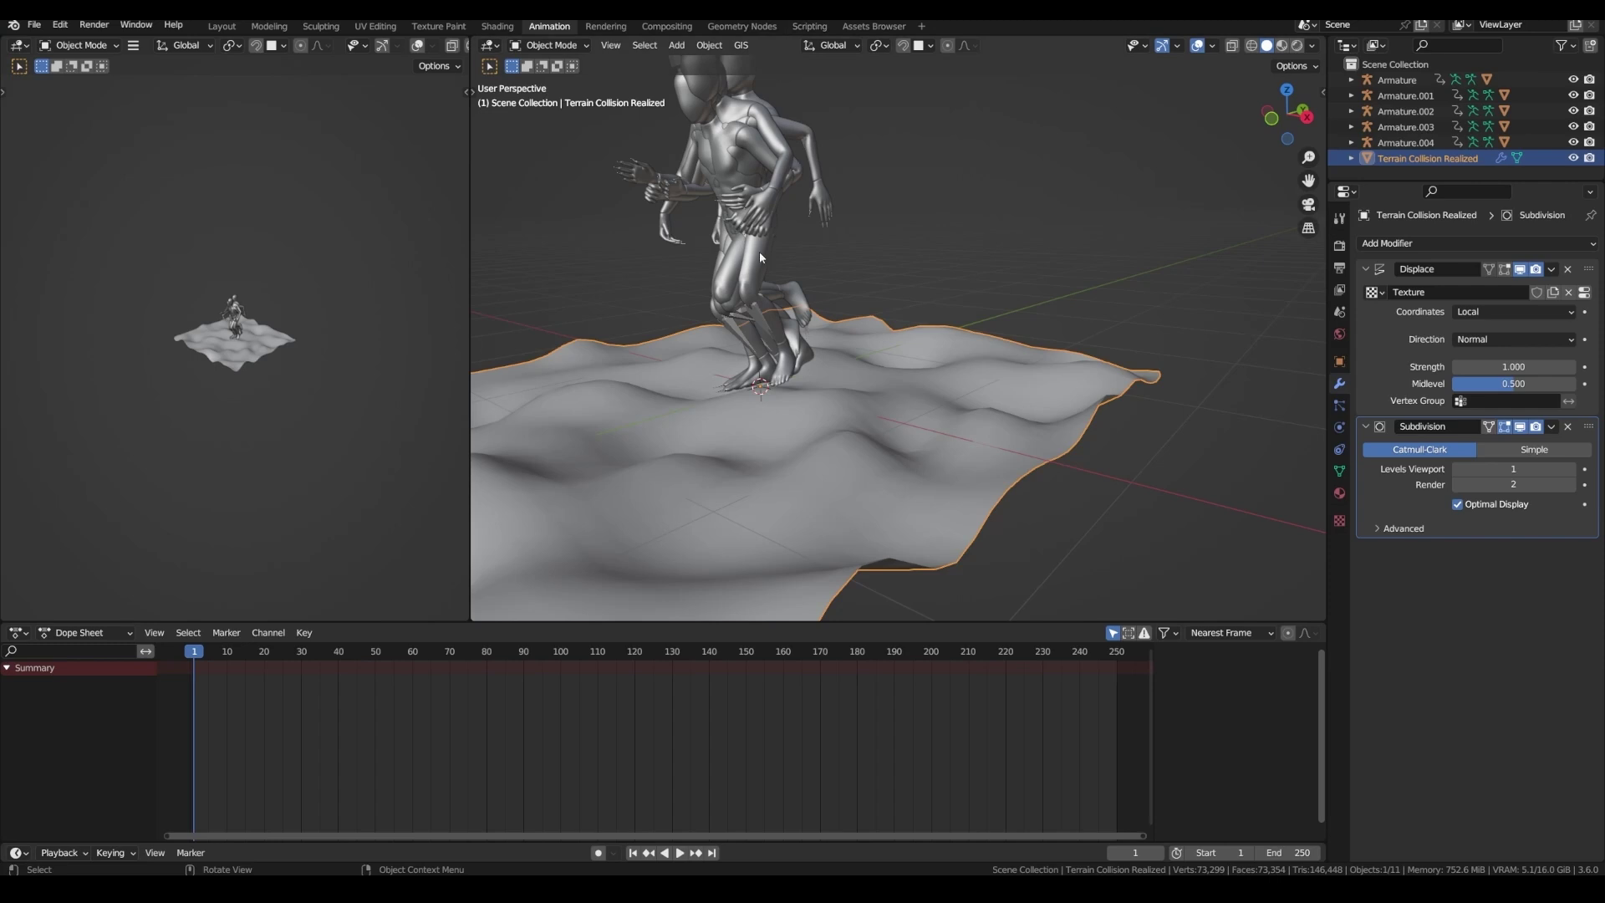
- Play the imported animations and examine how the characters' feet meet the bumpy terrain
left_click(758, 313)
middle_click_drag(757, 313, 790, 409)
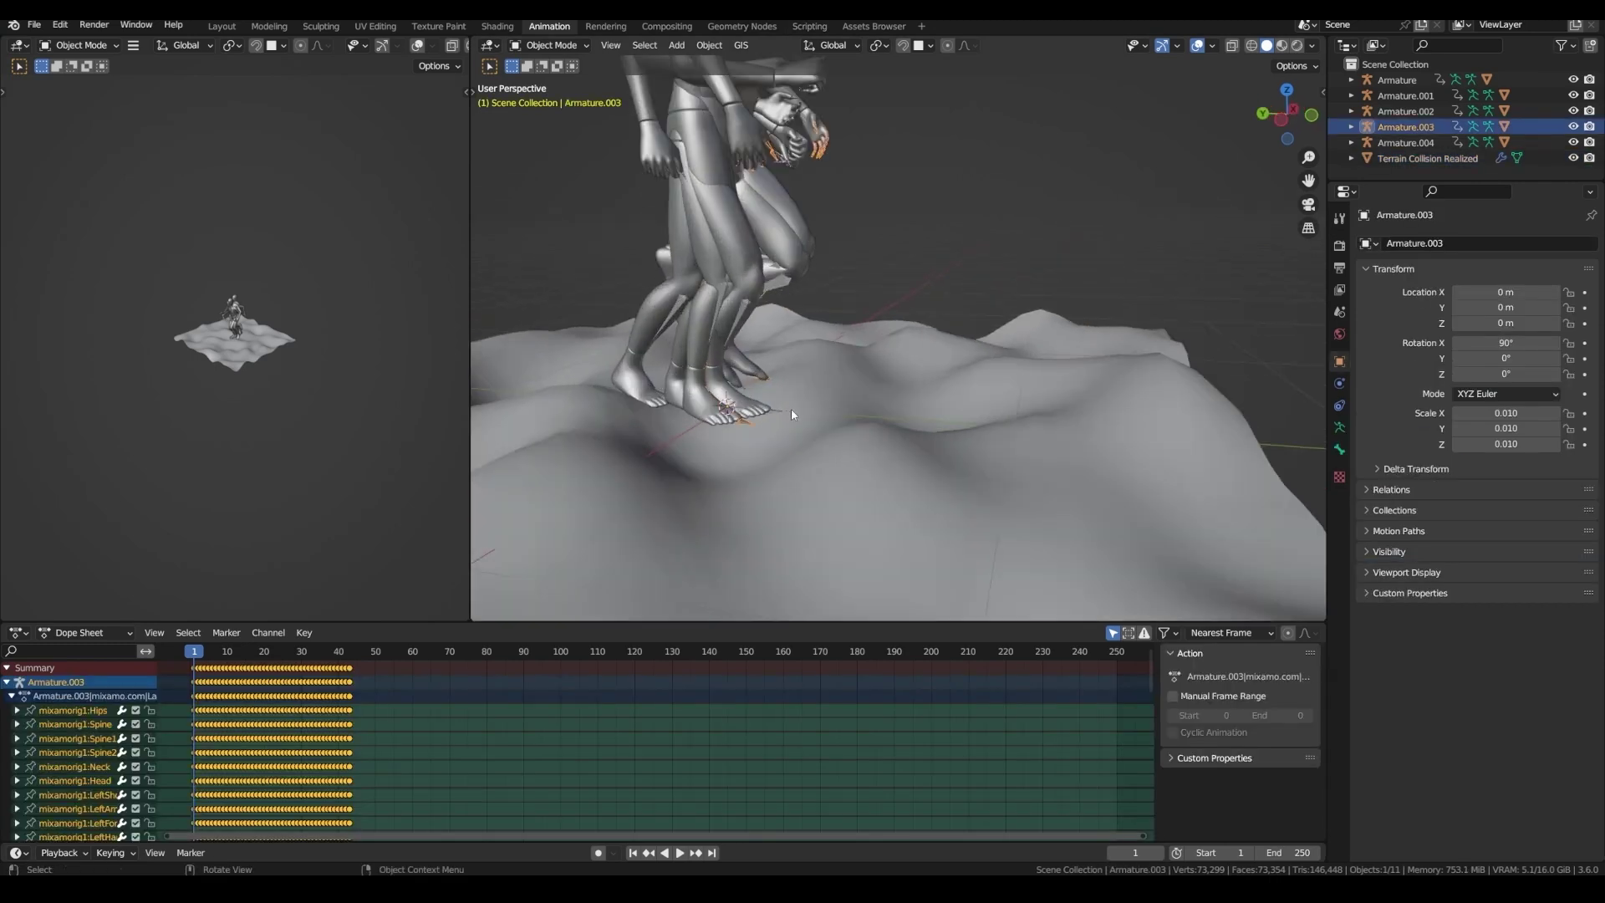
middle_click_drag(826, 314, 844, 418)
key("space")
key("space")
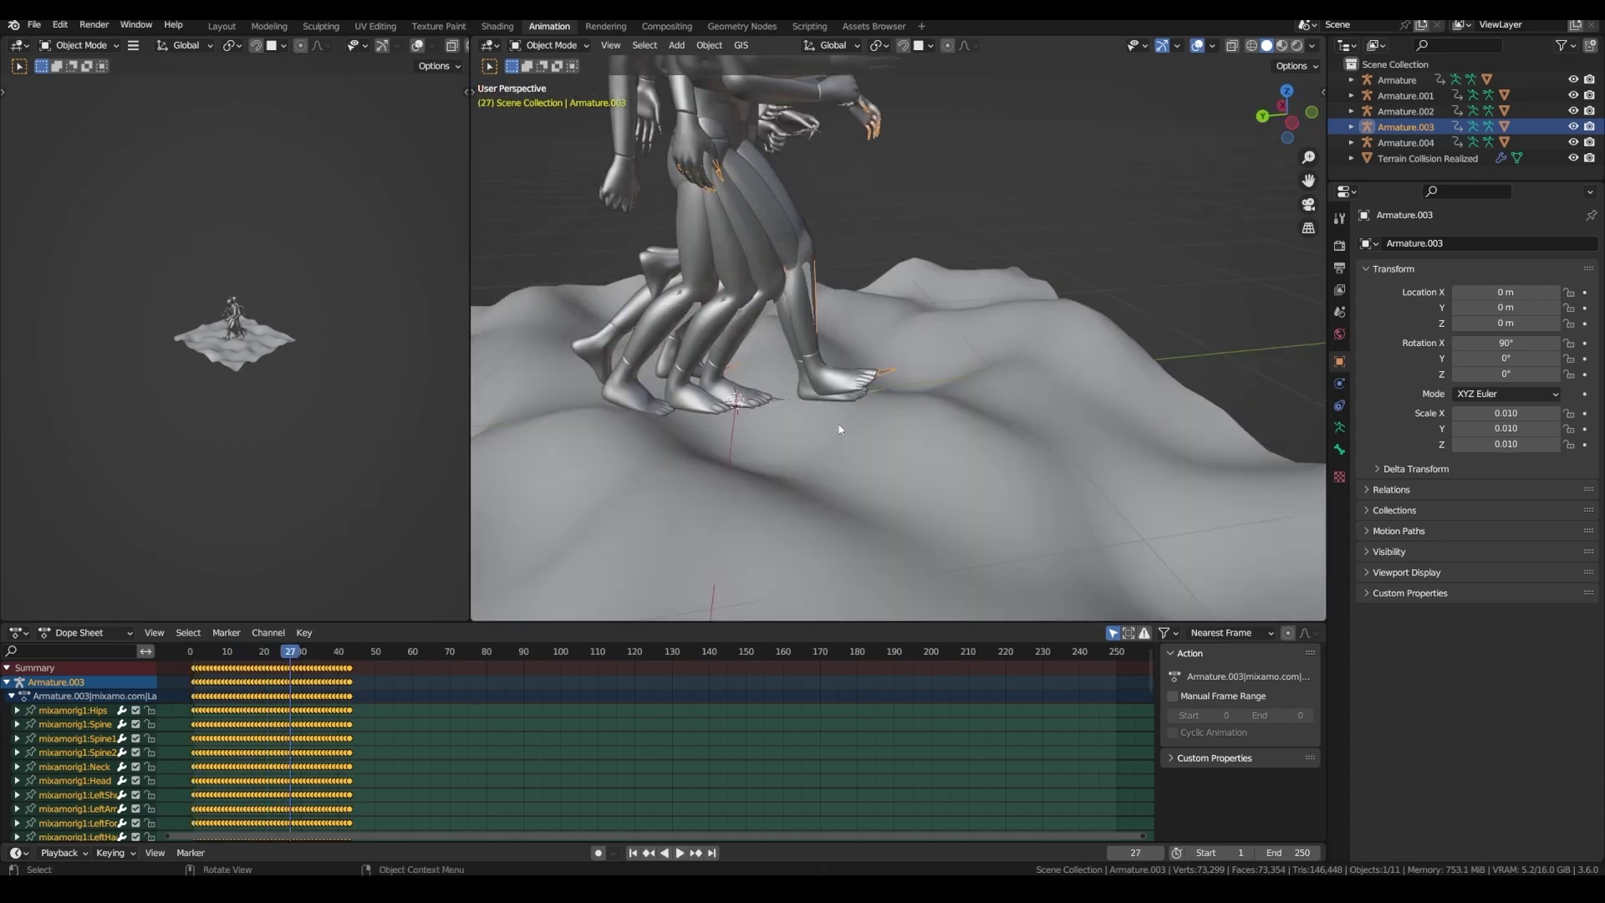
scroll(801, 438, "down", 5)
scroll(770, 456, "up", 5)
- Hide the terrain and play the animations from an orthographic side view
left_click(770, 456)
middle_click_drag(770, 455, 792, 369)
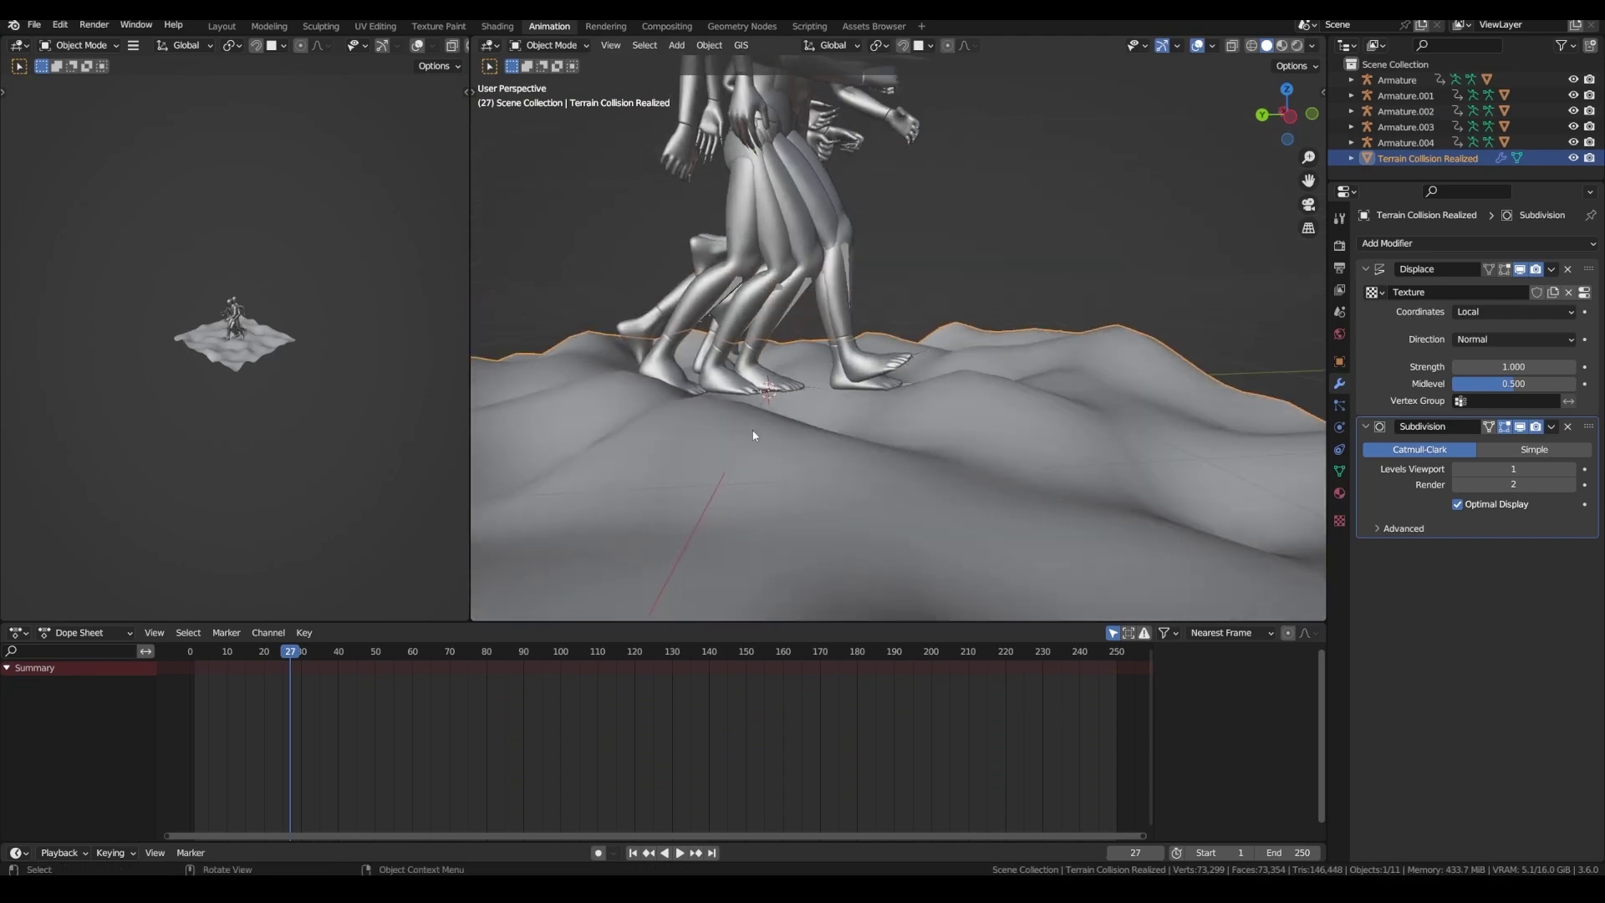
key("h")
left_click(1289, 116)
key("space")
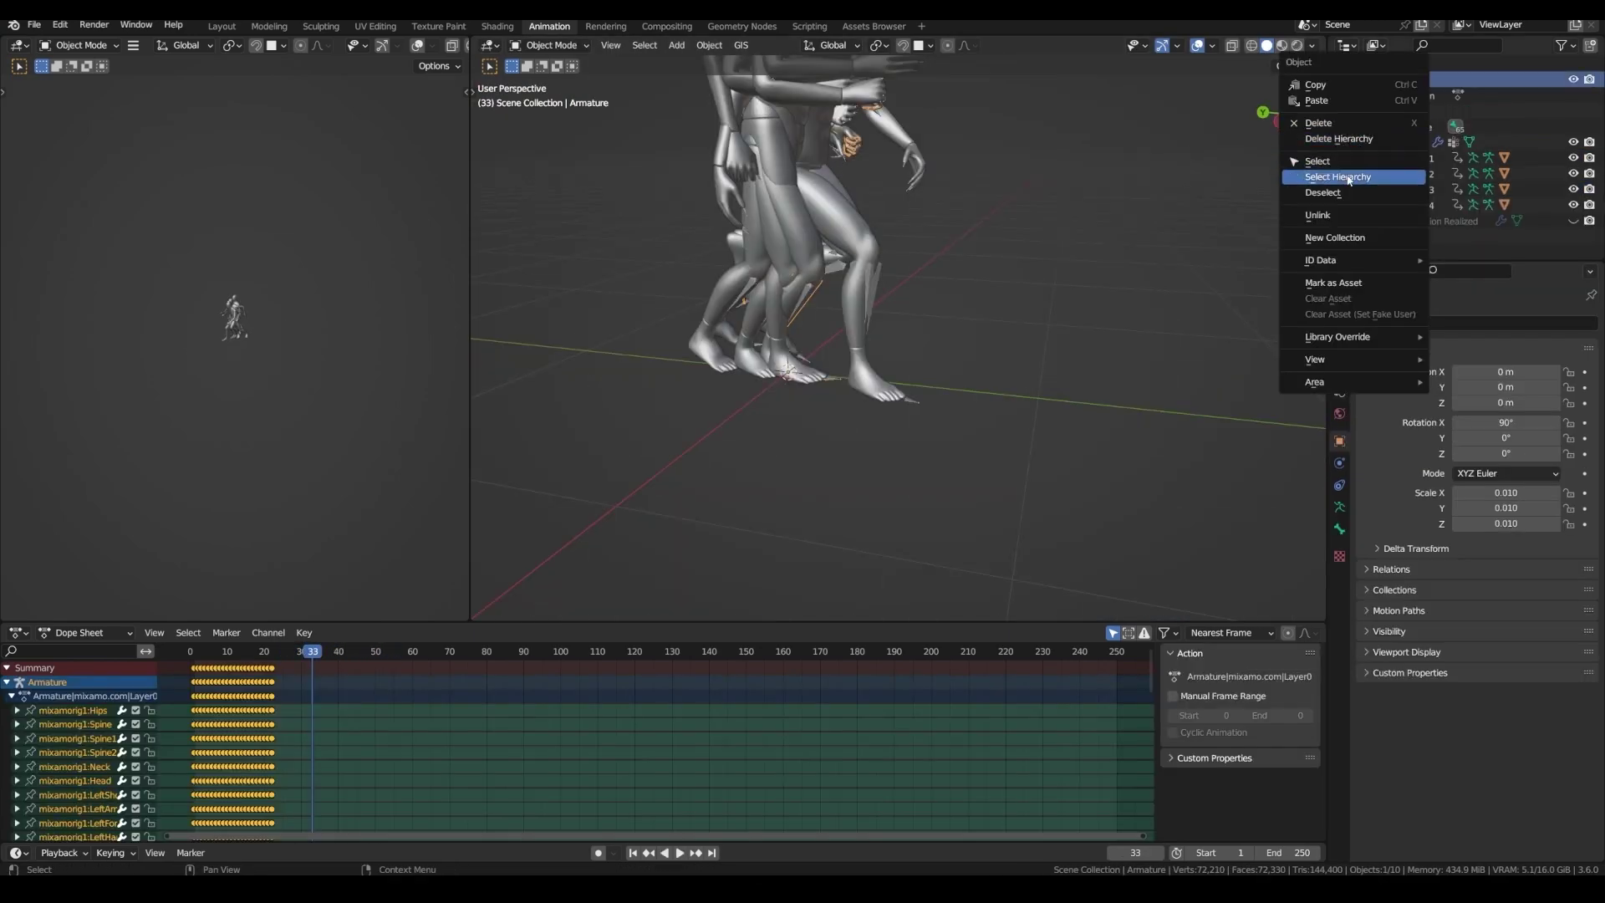
- Isolate the first armature with its mesh and select its right lower leg bone in Pose Mode
left_click(1337, 165)
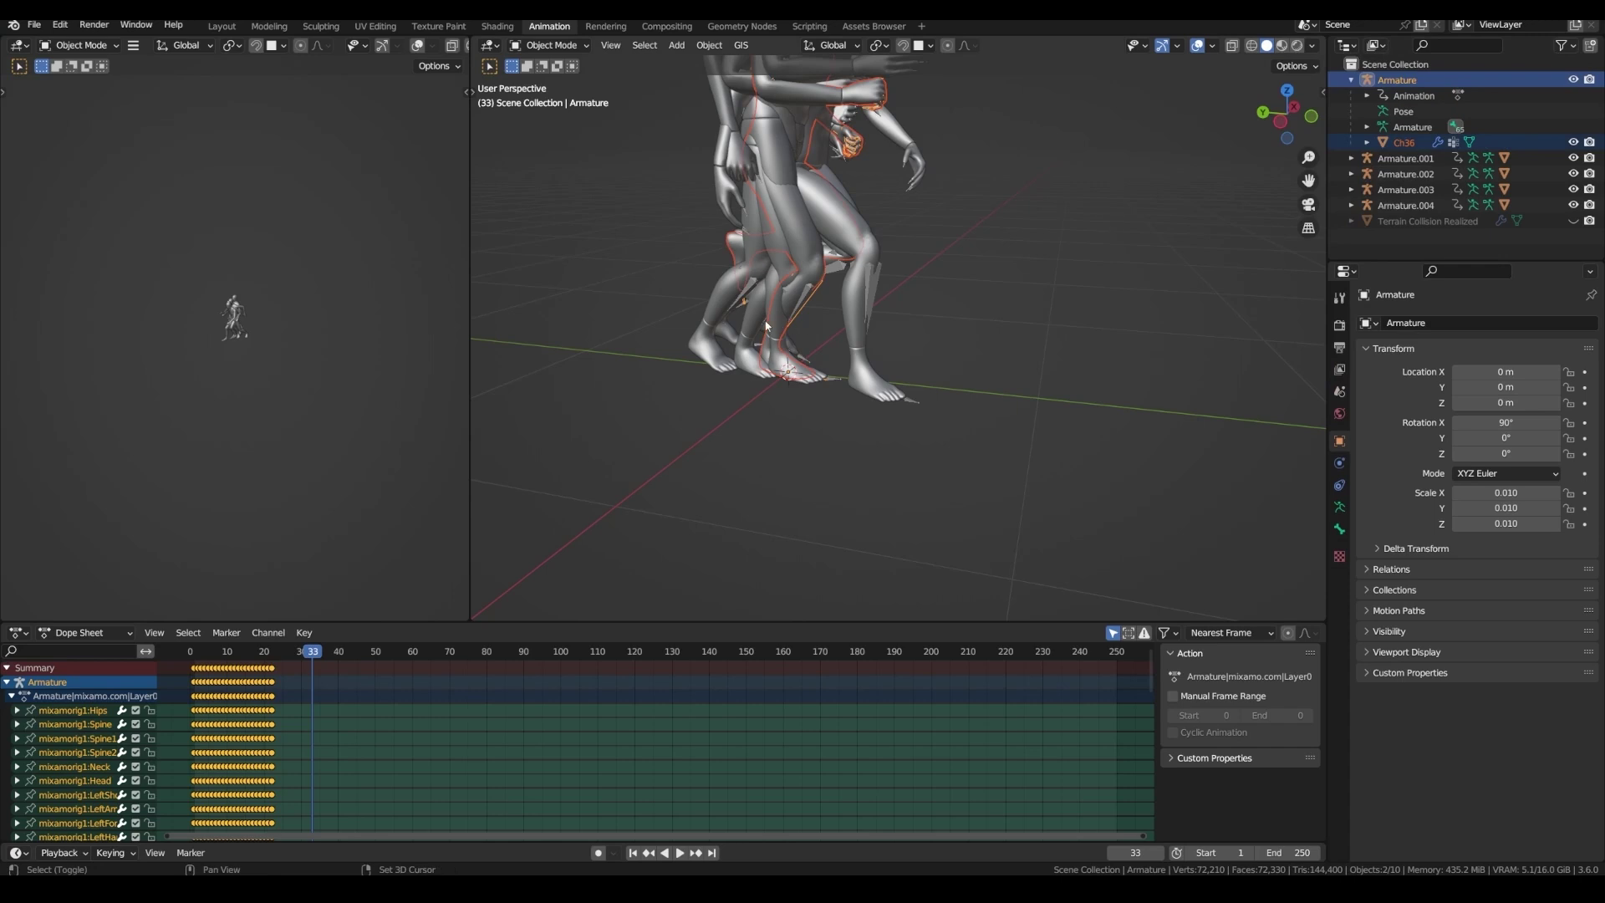
key("shift+h")
key("ctrl+Tab")
scroll(811, 313, "up", 3)
left_click(811, 314)
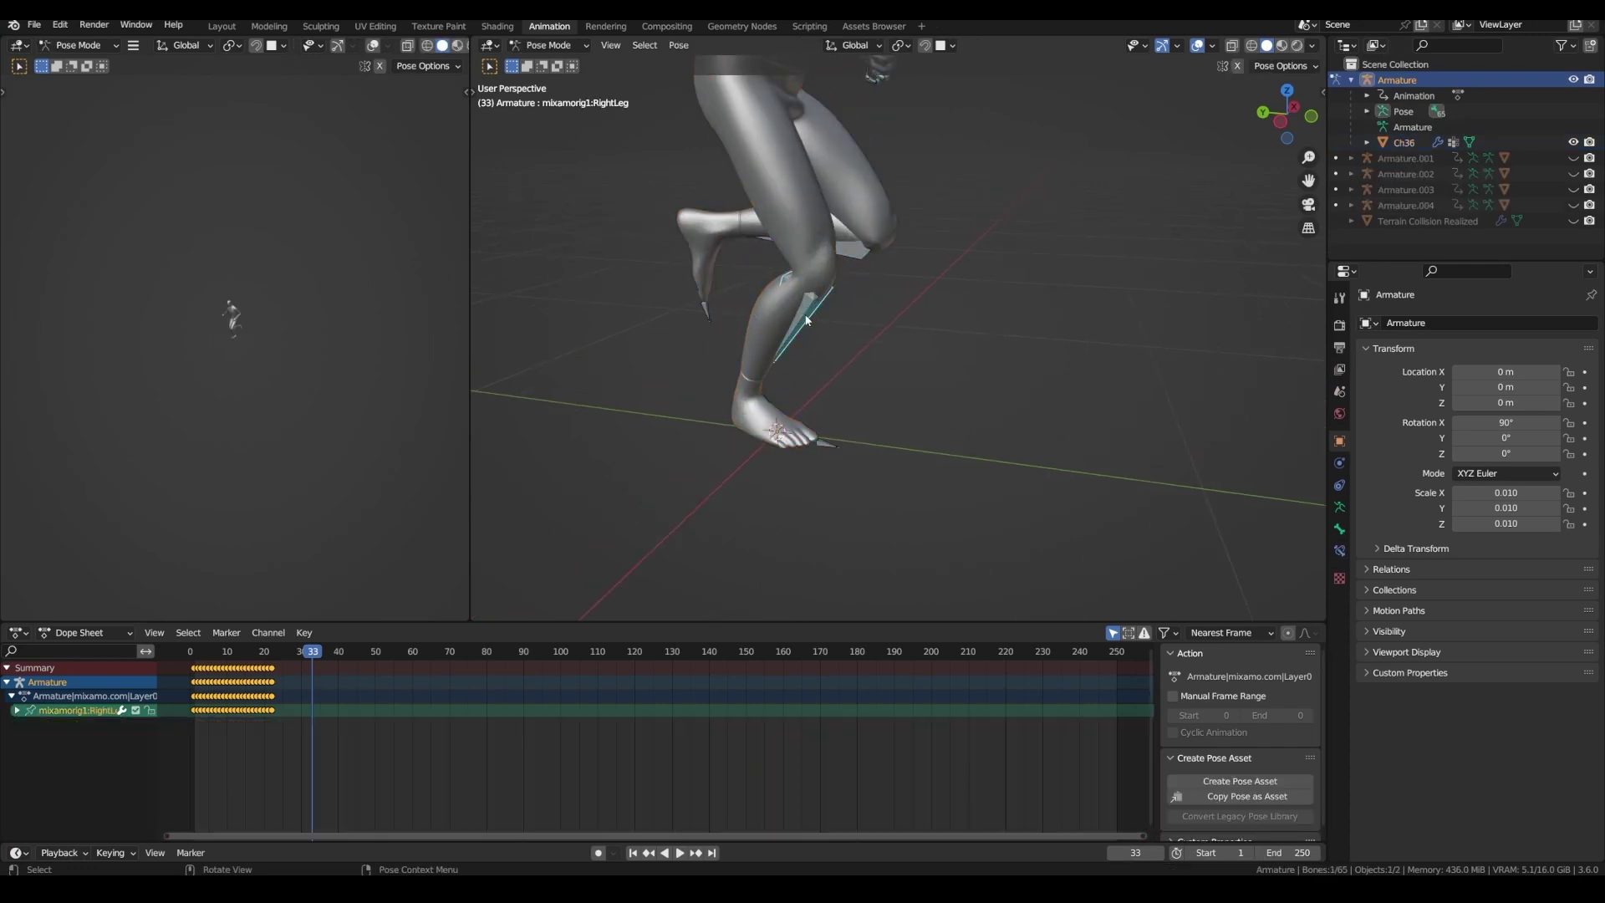
middle_click_drag(810, 314, 866, 299)
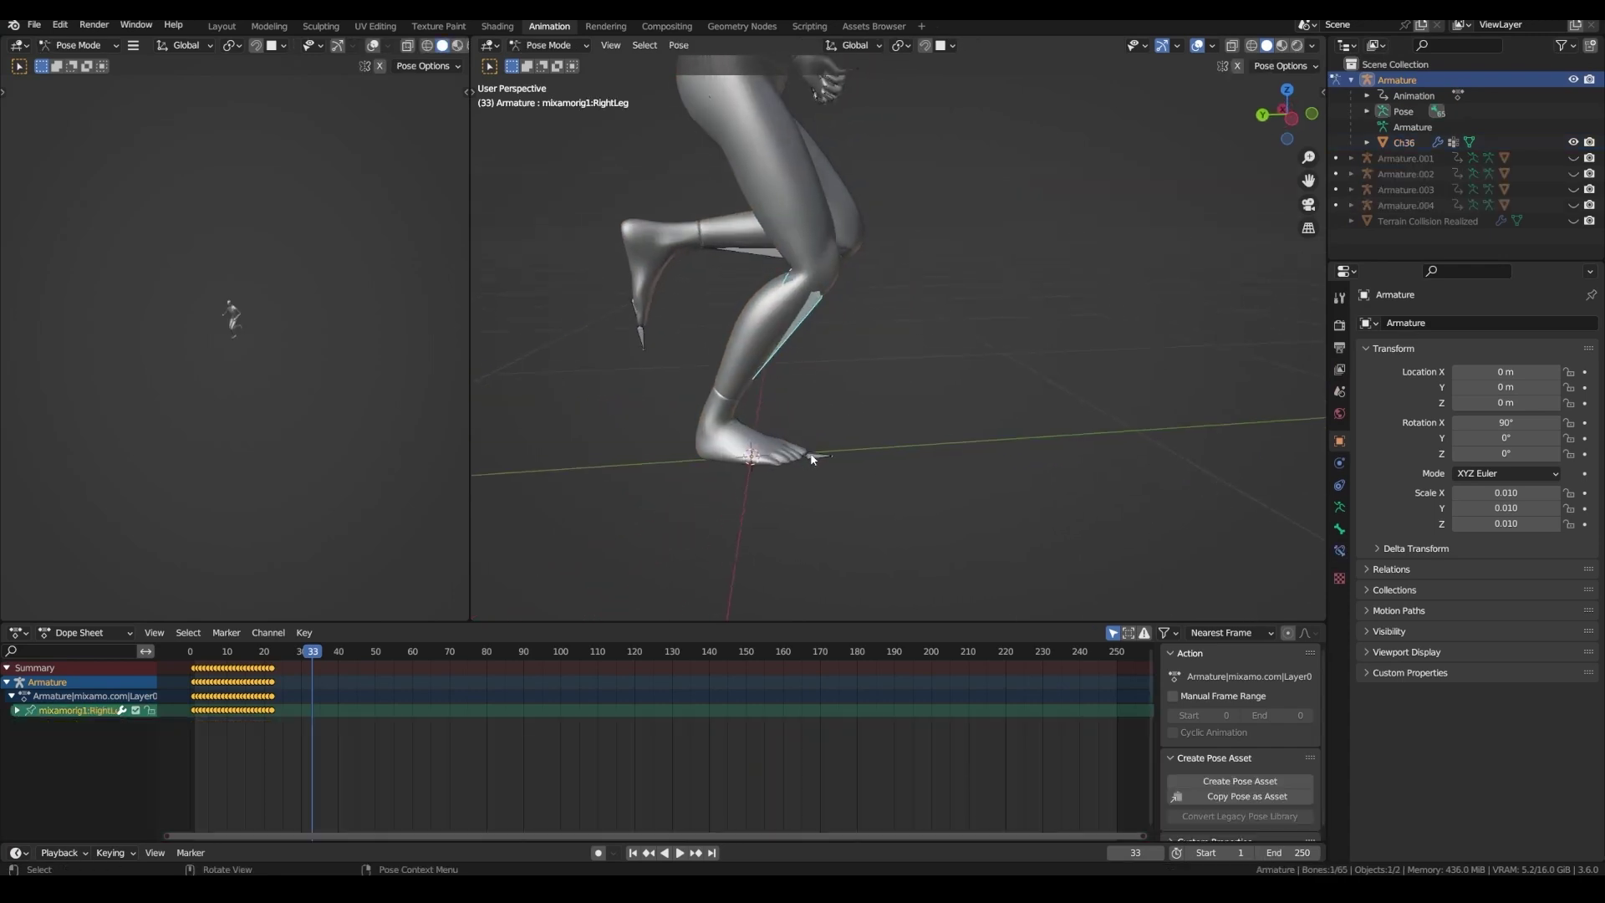
- Try rotating the right lower leg bone and its parent bone to test how the leg moves
key("bracketleft")
key("r")
key("Escape")
key("bracketright")
key("r")
left_click(870, 347)
middle_click_drag(870, 348, 775, 413)
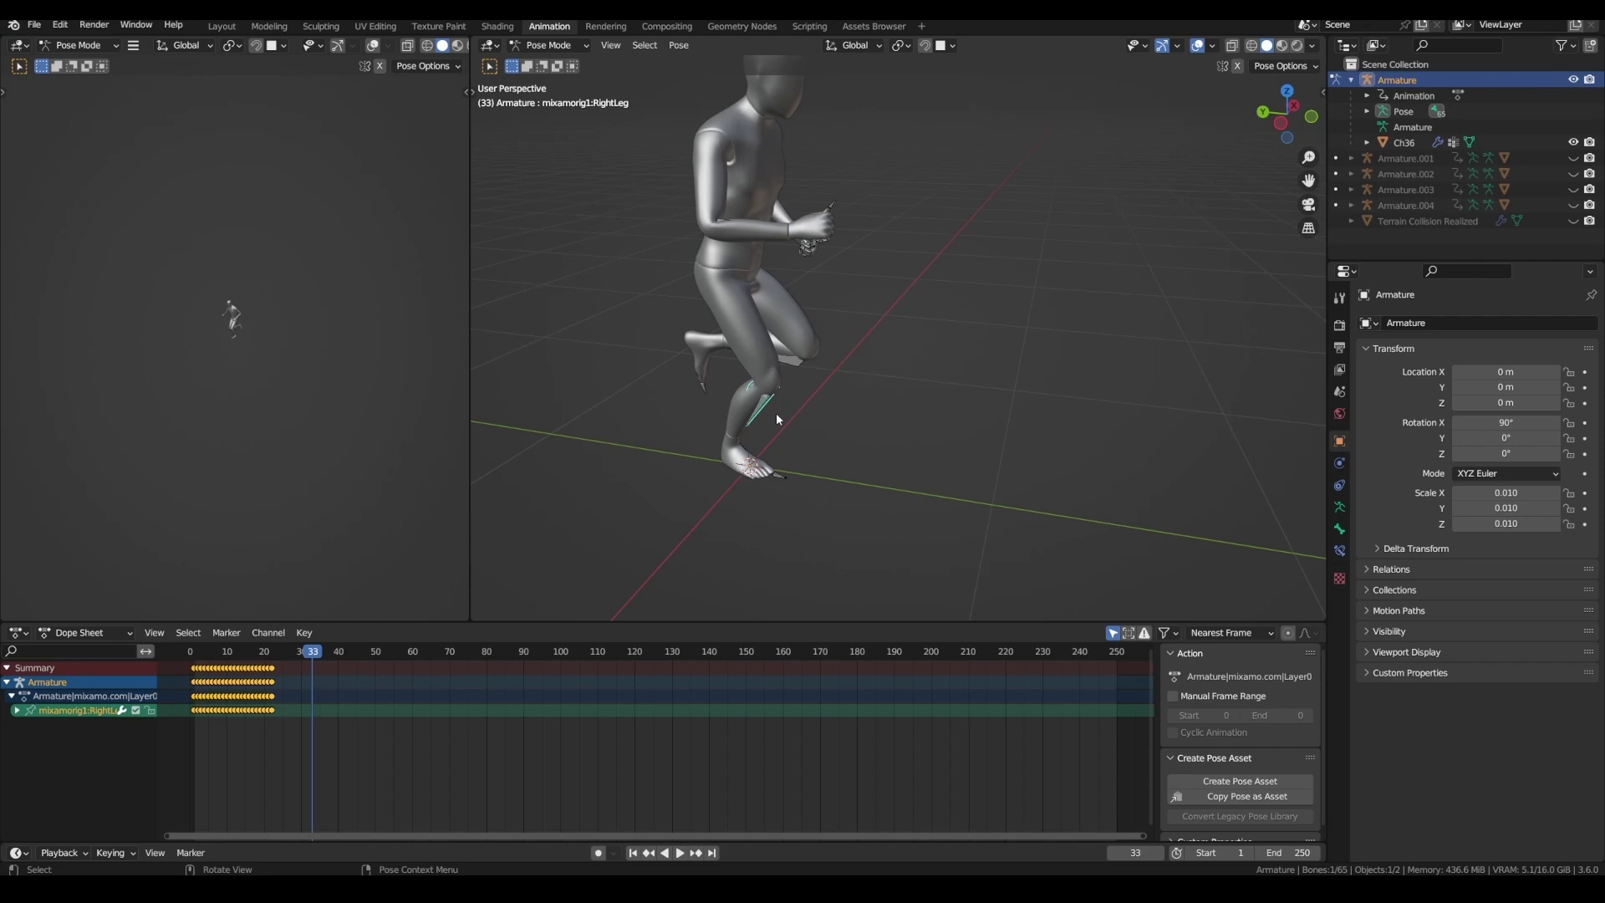
- Create a Mixamo control rig for the first armature with Apply Animation, IK Arms and IK Legs enabled
key("ctrl+Tab")
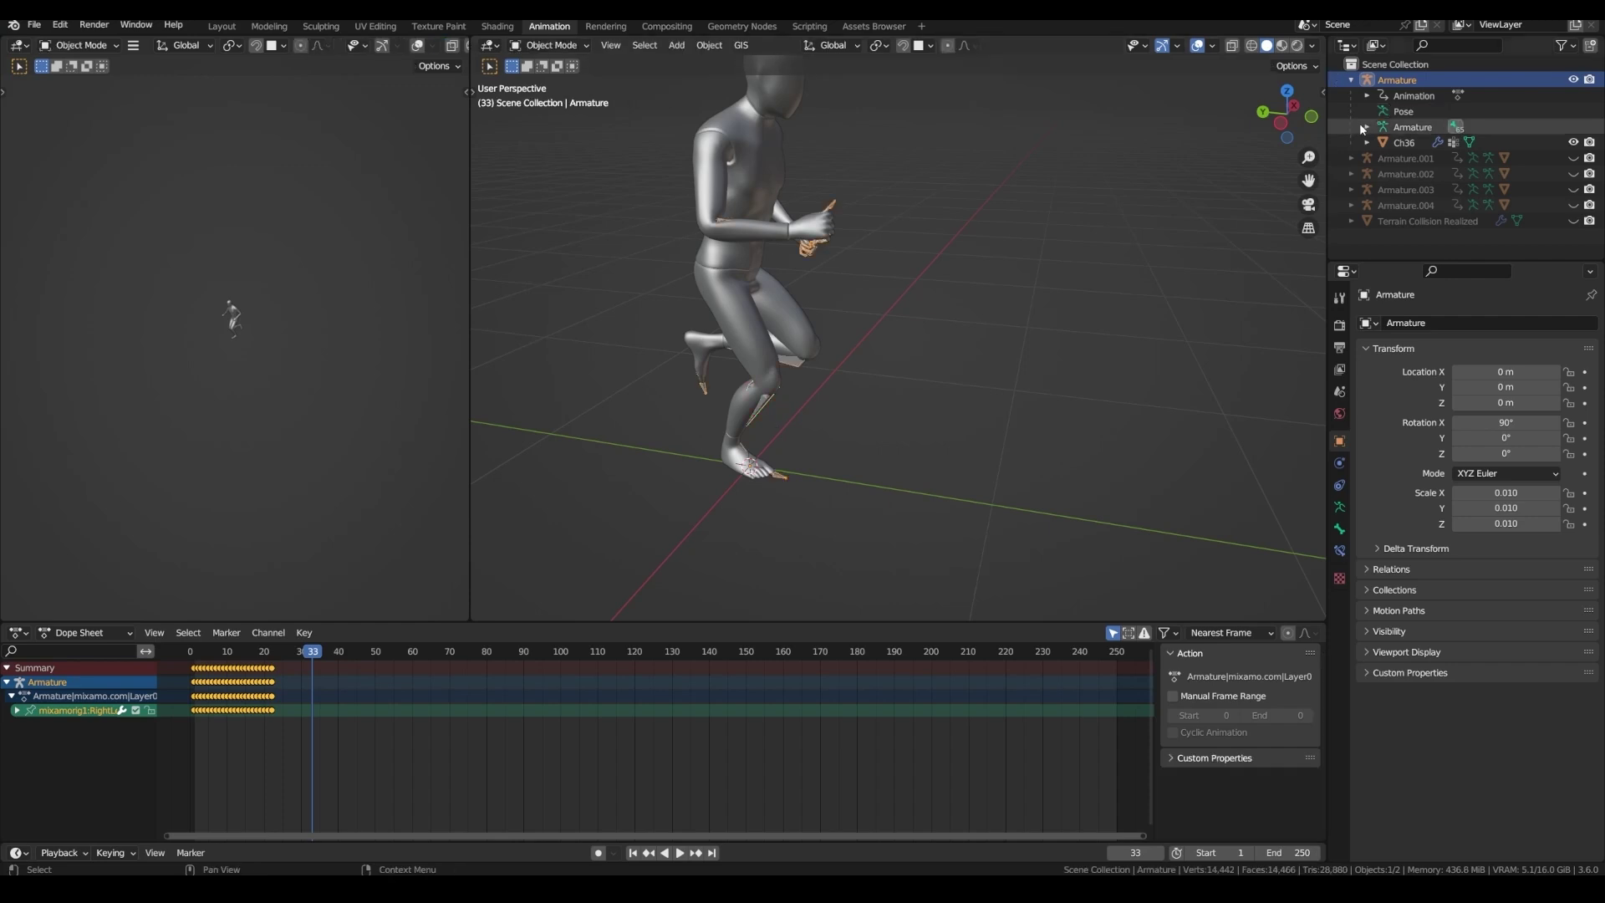
key("n")
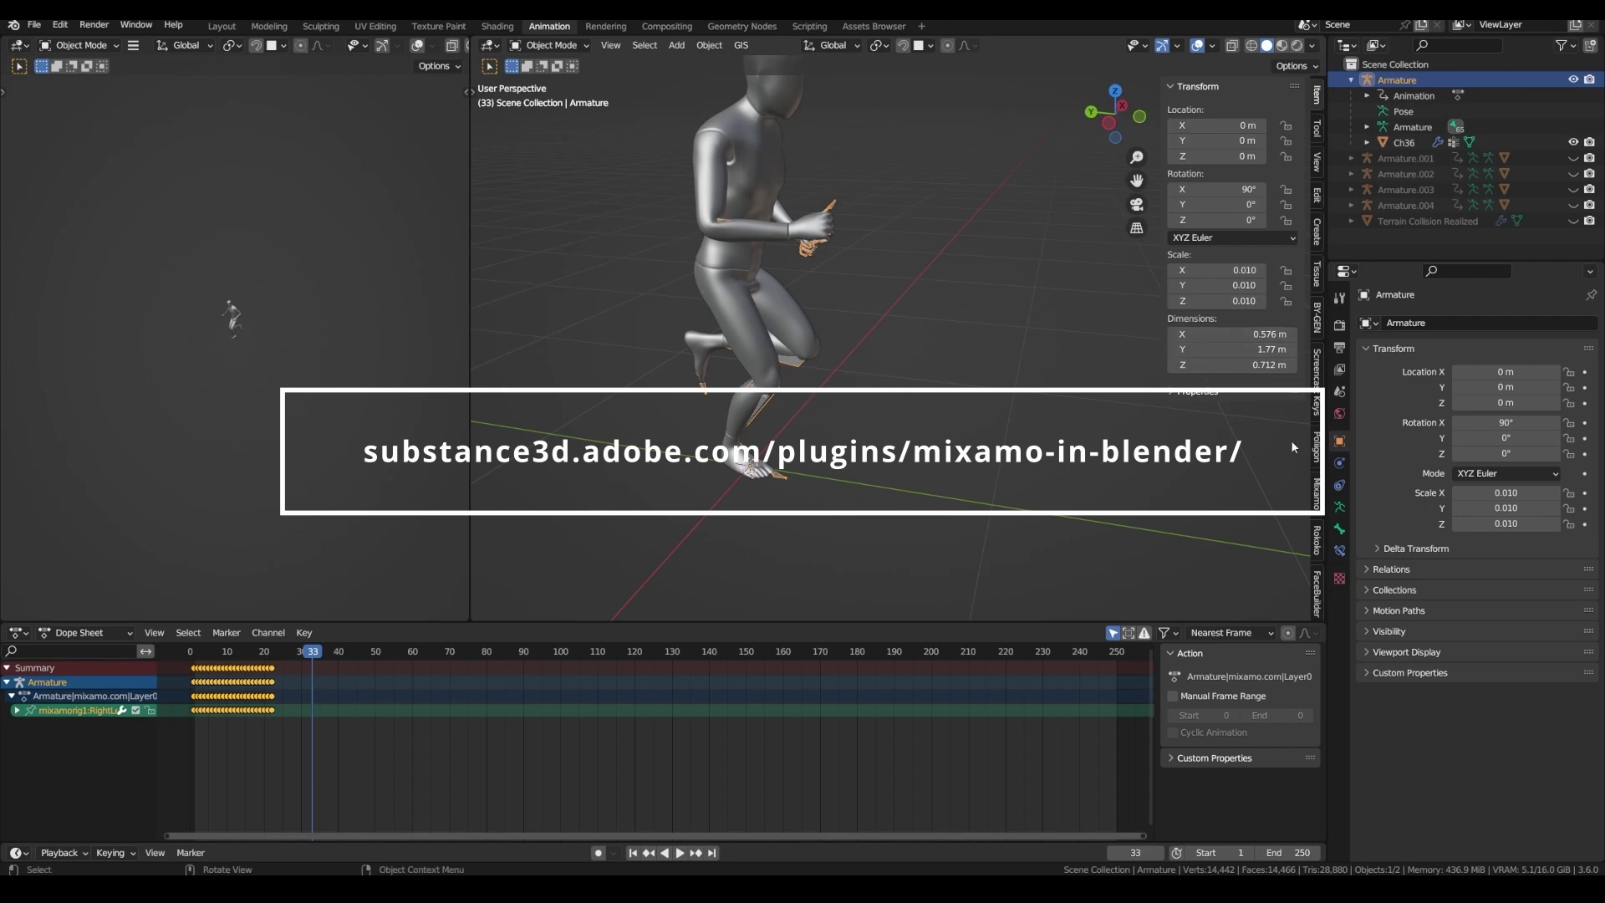
left_click(1316, 494)
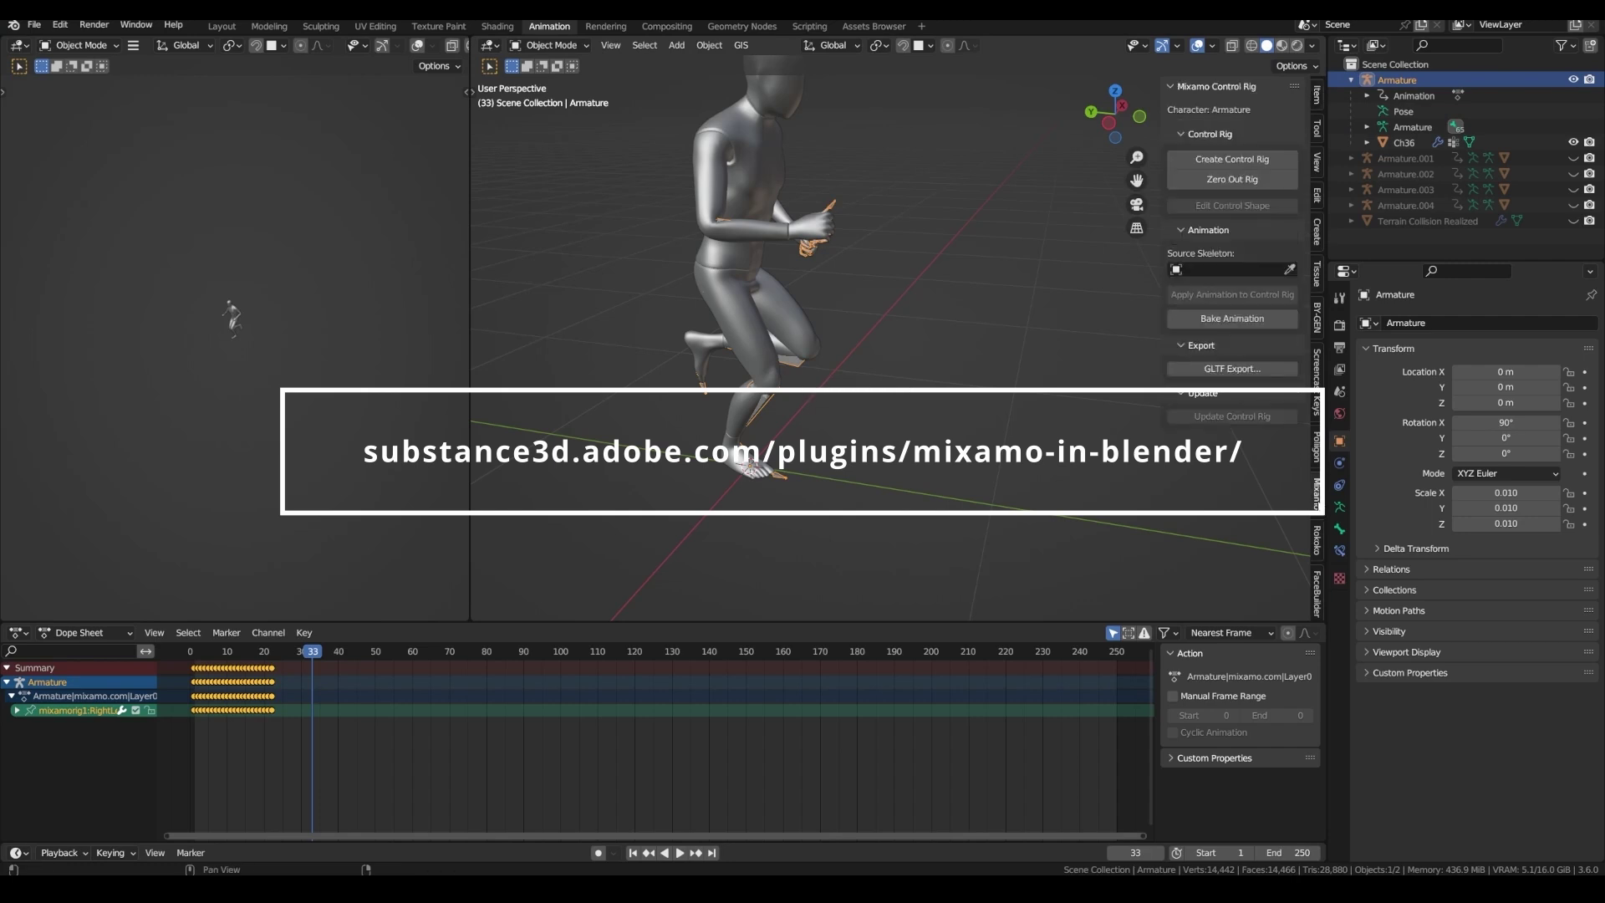
left_click(1204, 163)
left_click(1141, 245)
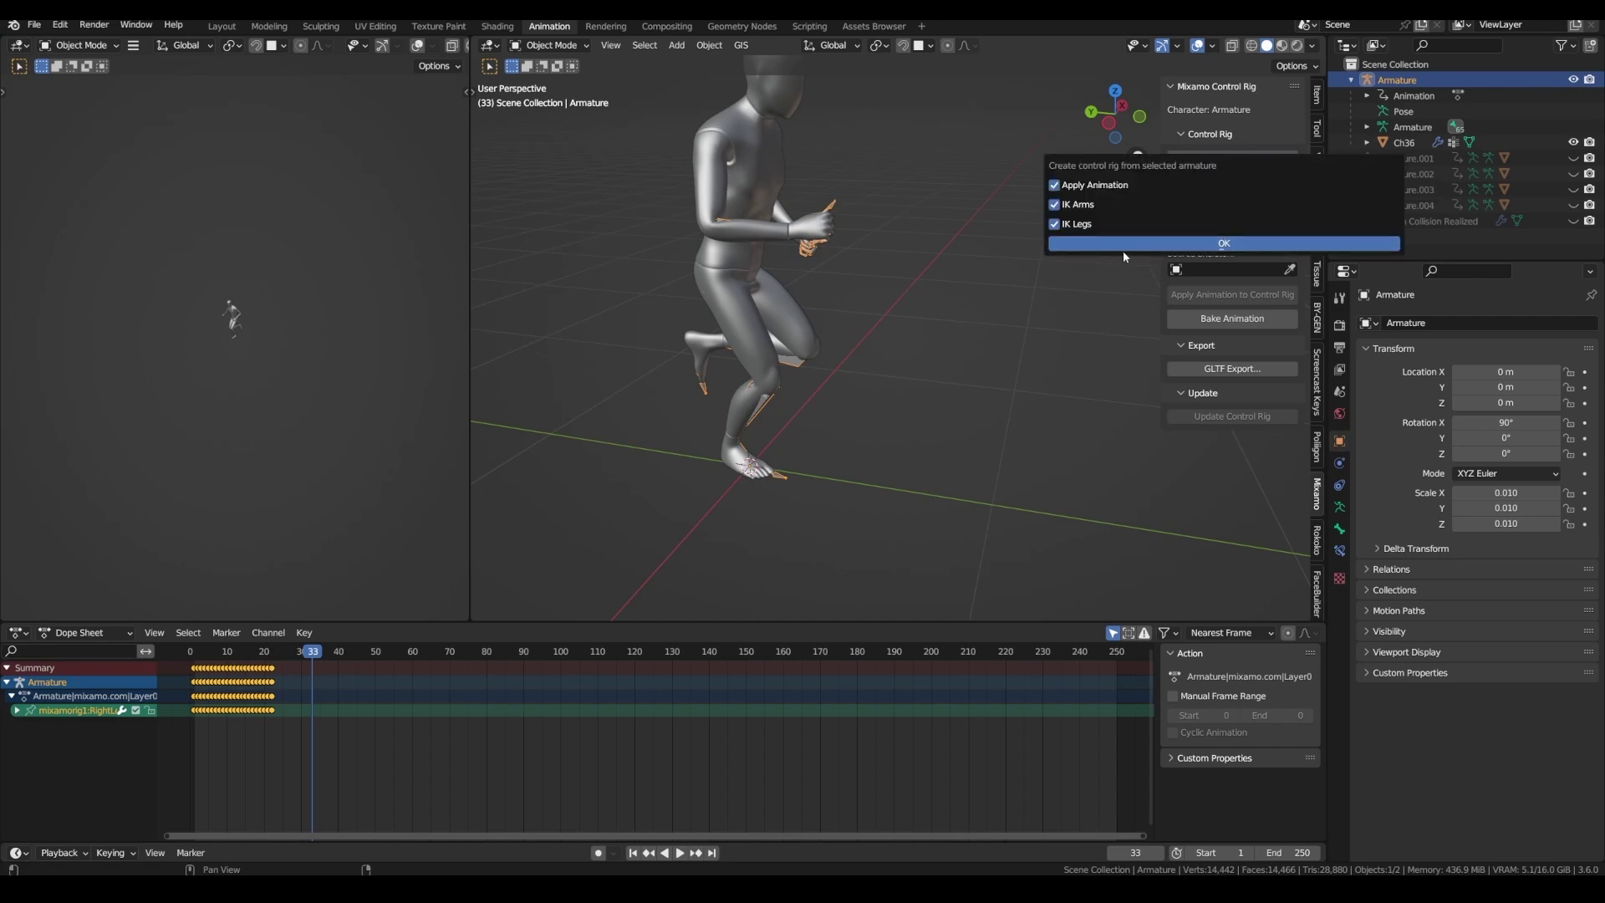
- Try moving the right foot IK control in Pose Mode to test the new rig, and cancel the move
left_click(549, 45)
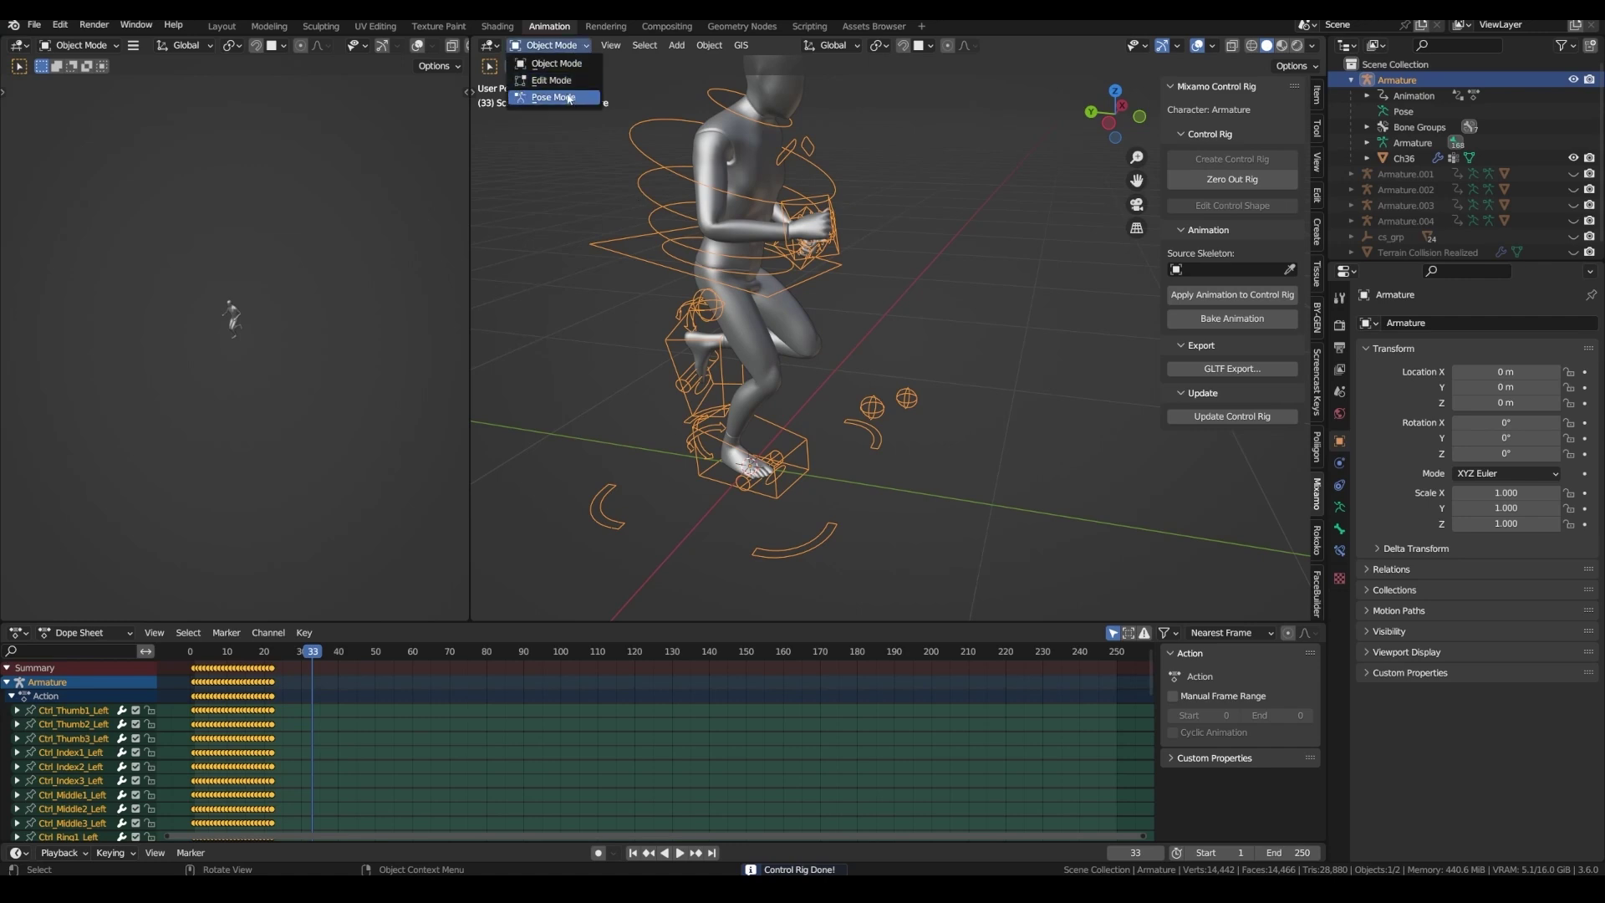
left_click(552, 98)
left_click(802, 445)
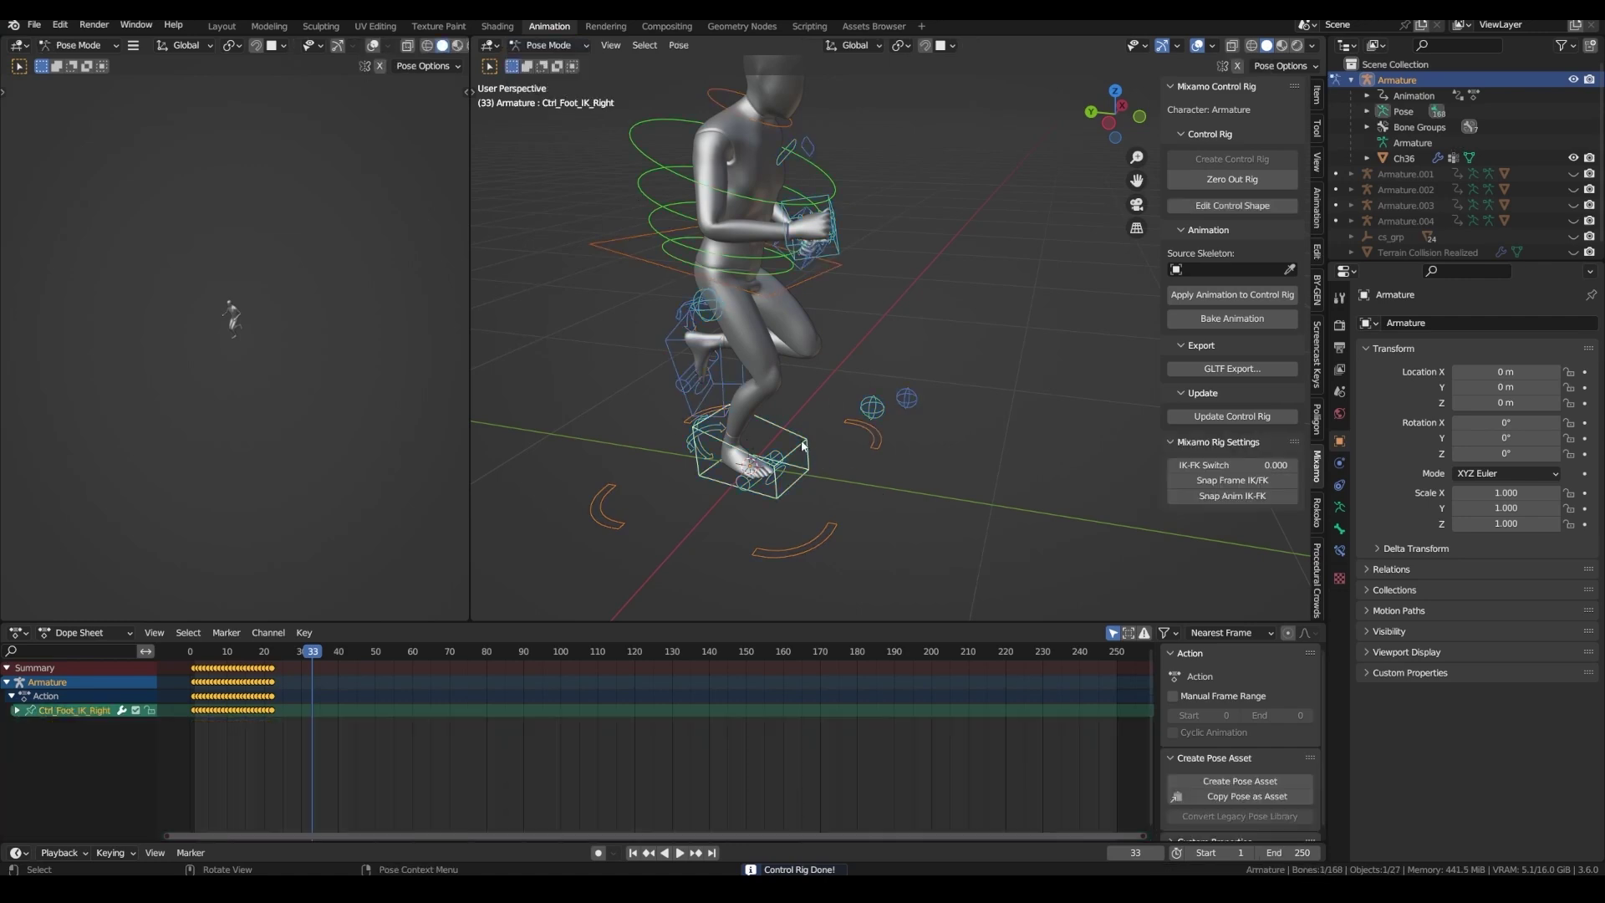
key("g")
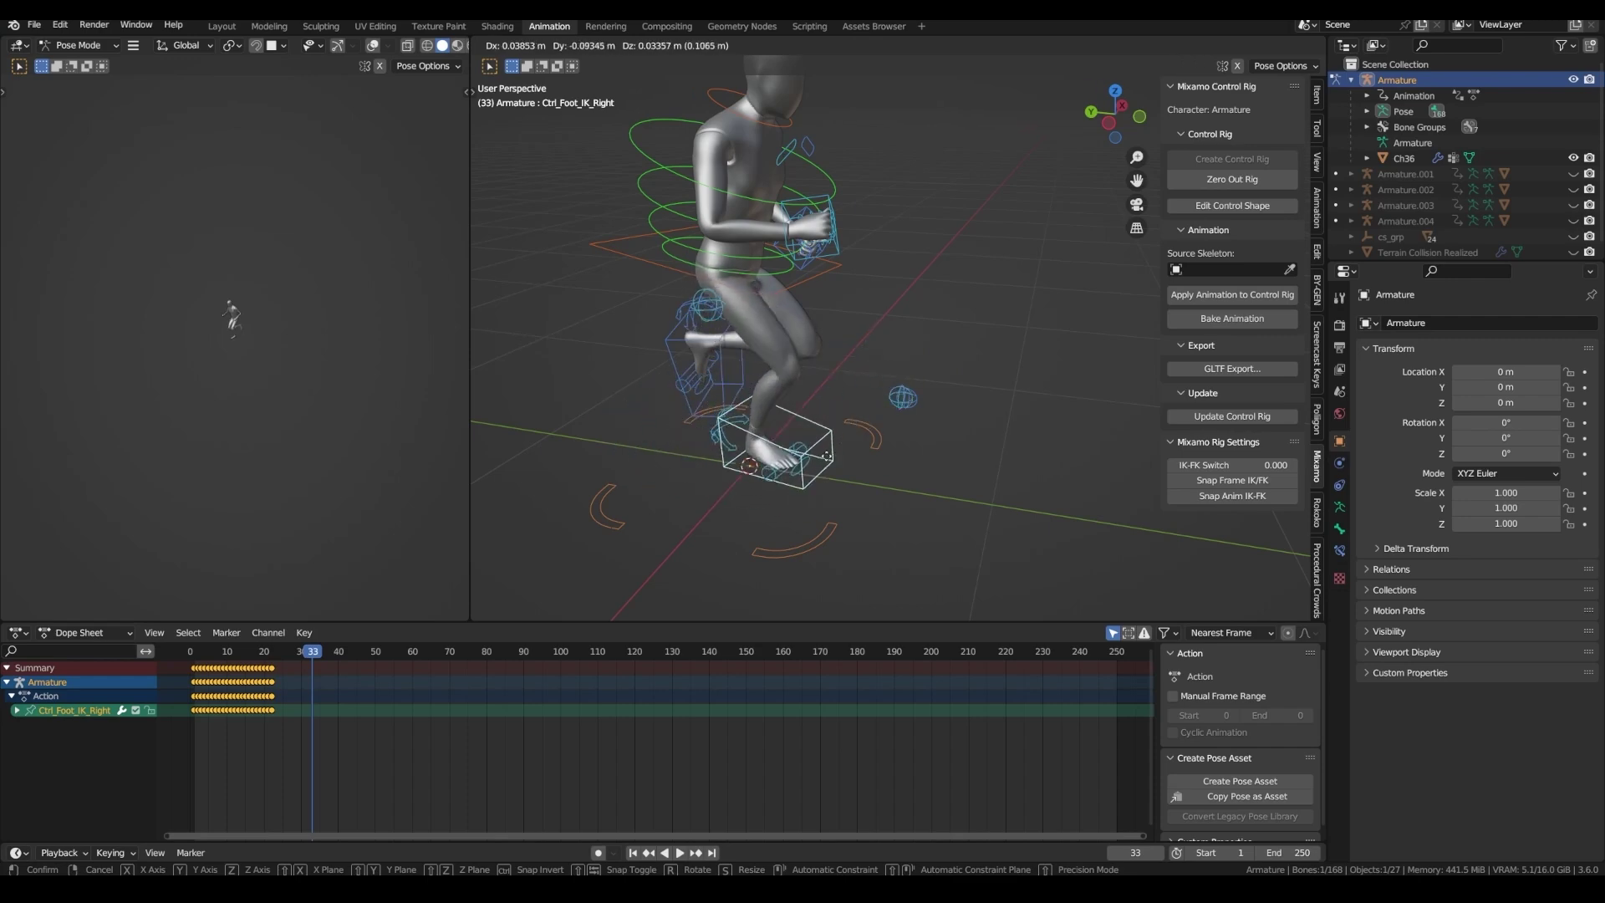
right_click(808, 469)
- Unhide the terrain and the other four armatures, create control rigs for them, and scrub to frame 15
left_click(1412, 252)
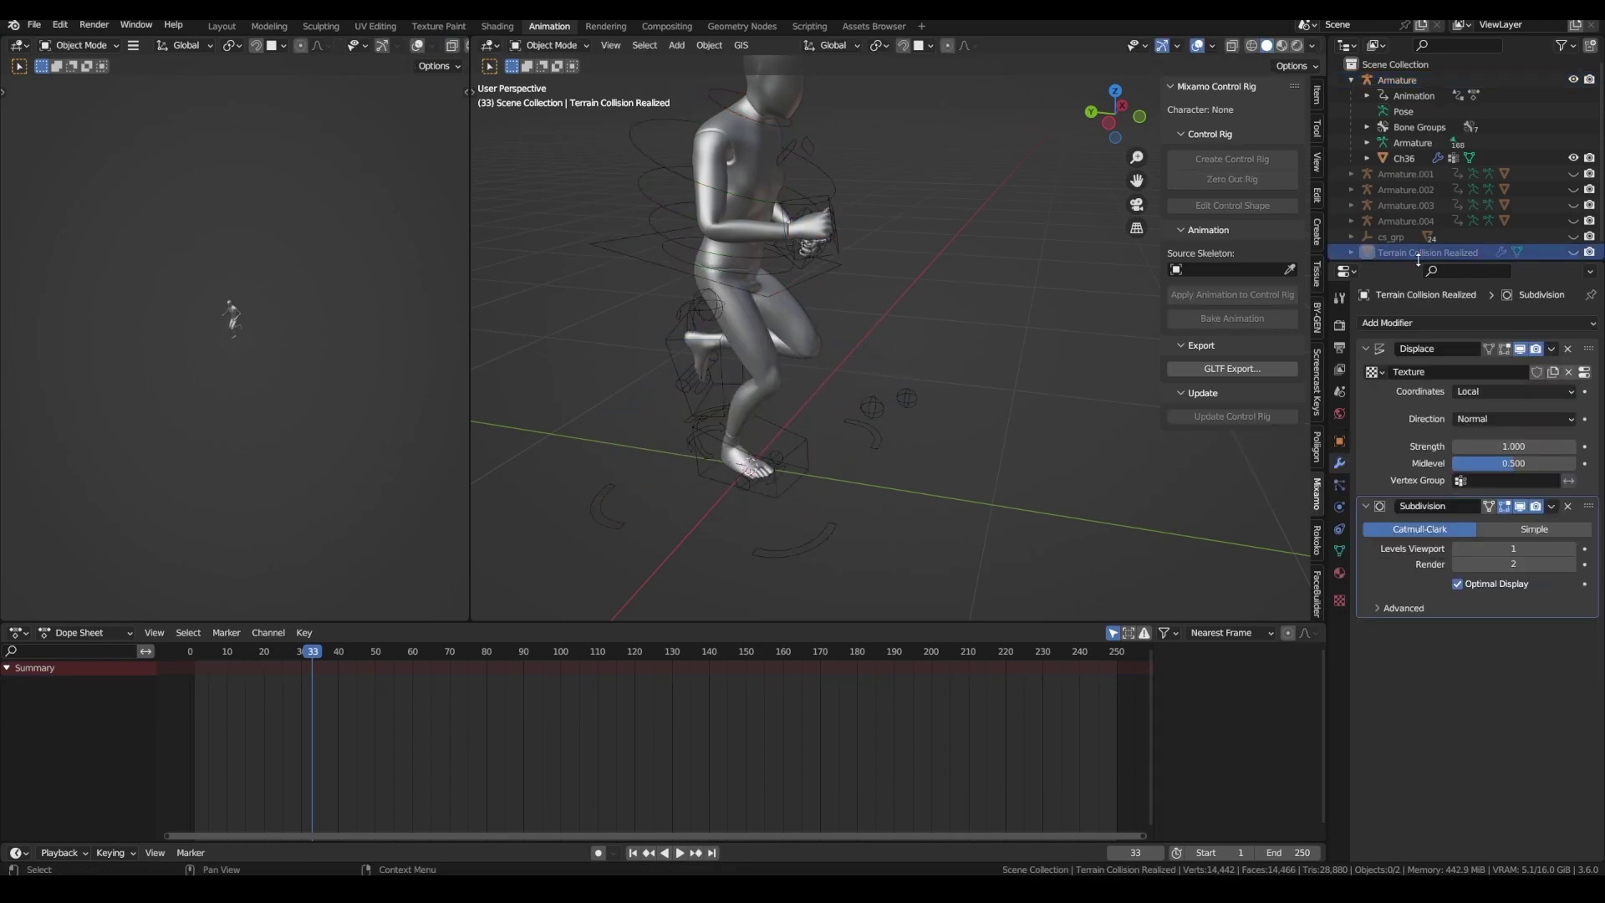
left_click_drag(1396, 262, 1395, 402)
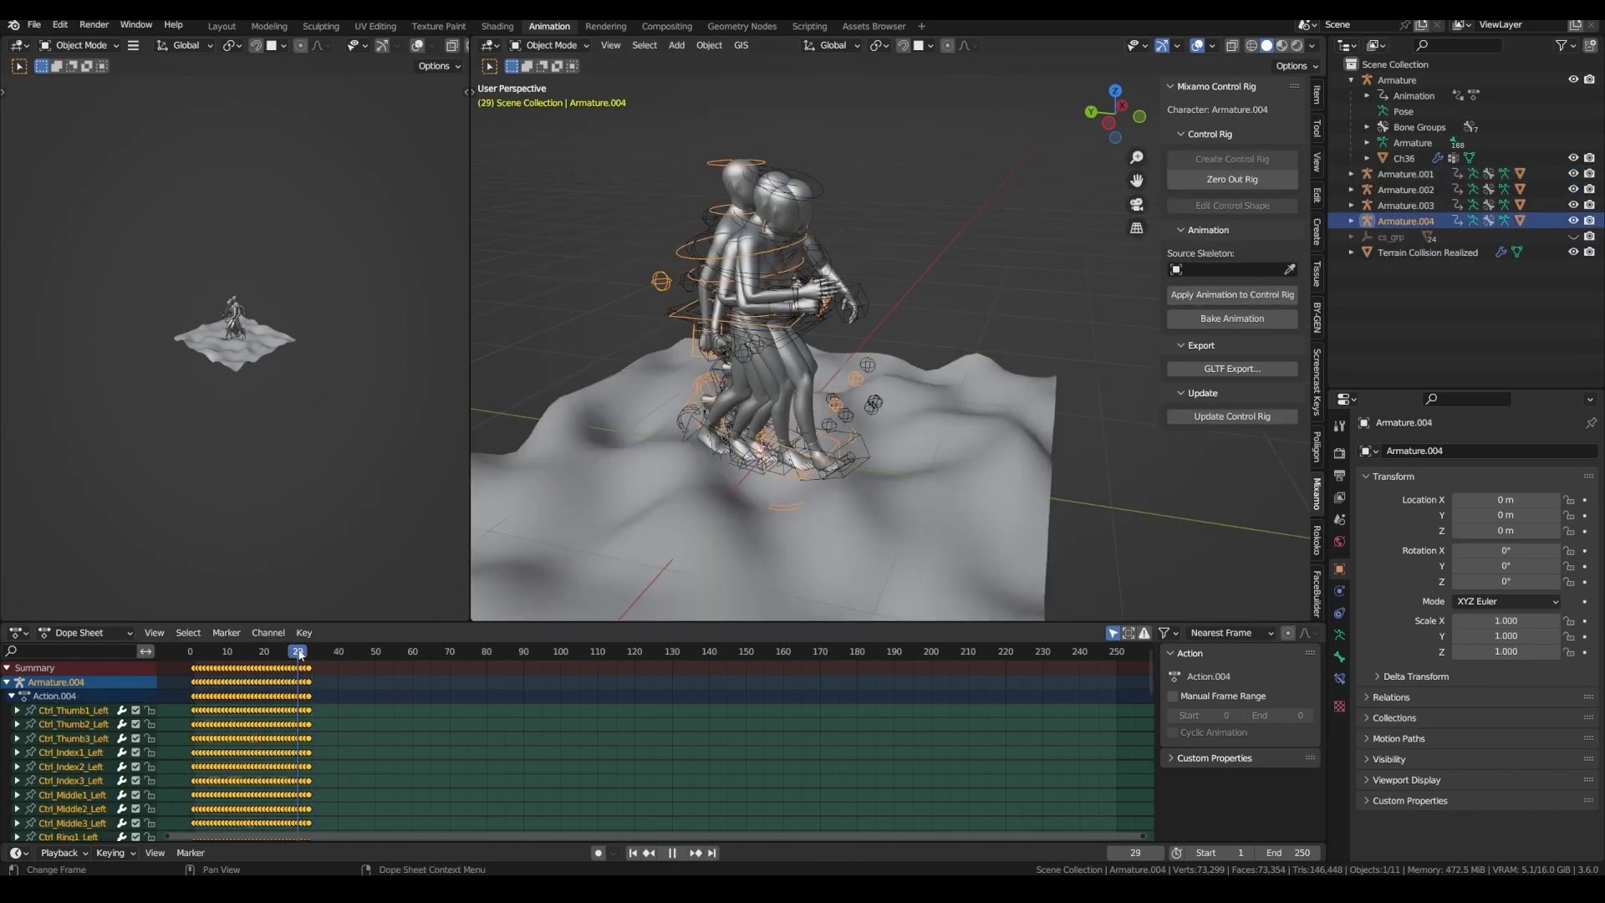
left_click_drag(301, 653, 247, 654)
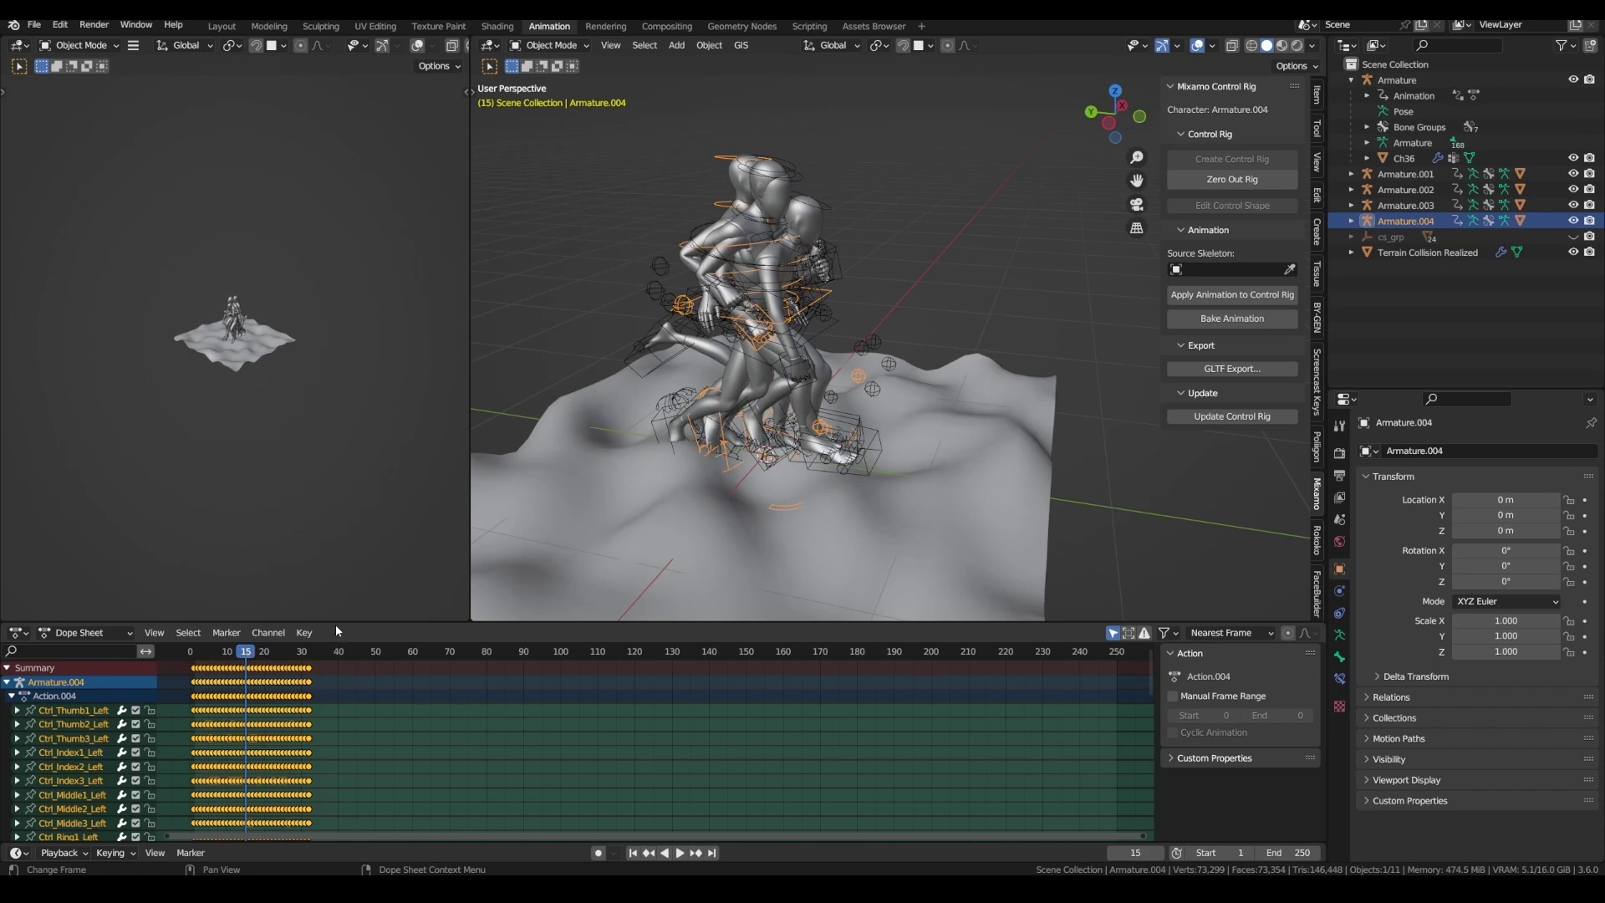
- Turn the timeline area into a Nonlinear Animation editor and enlarge it to show all armature actions
left_click_drag(337, 622, 338, 571)
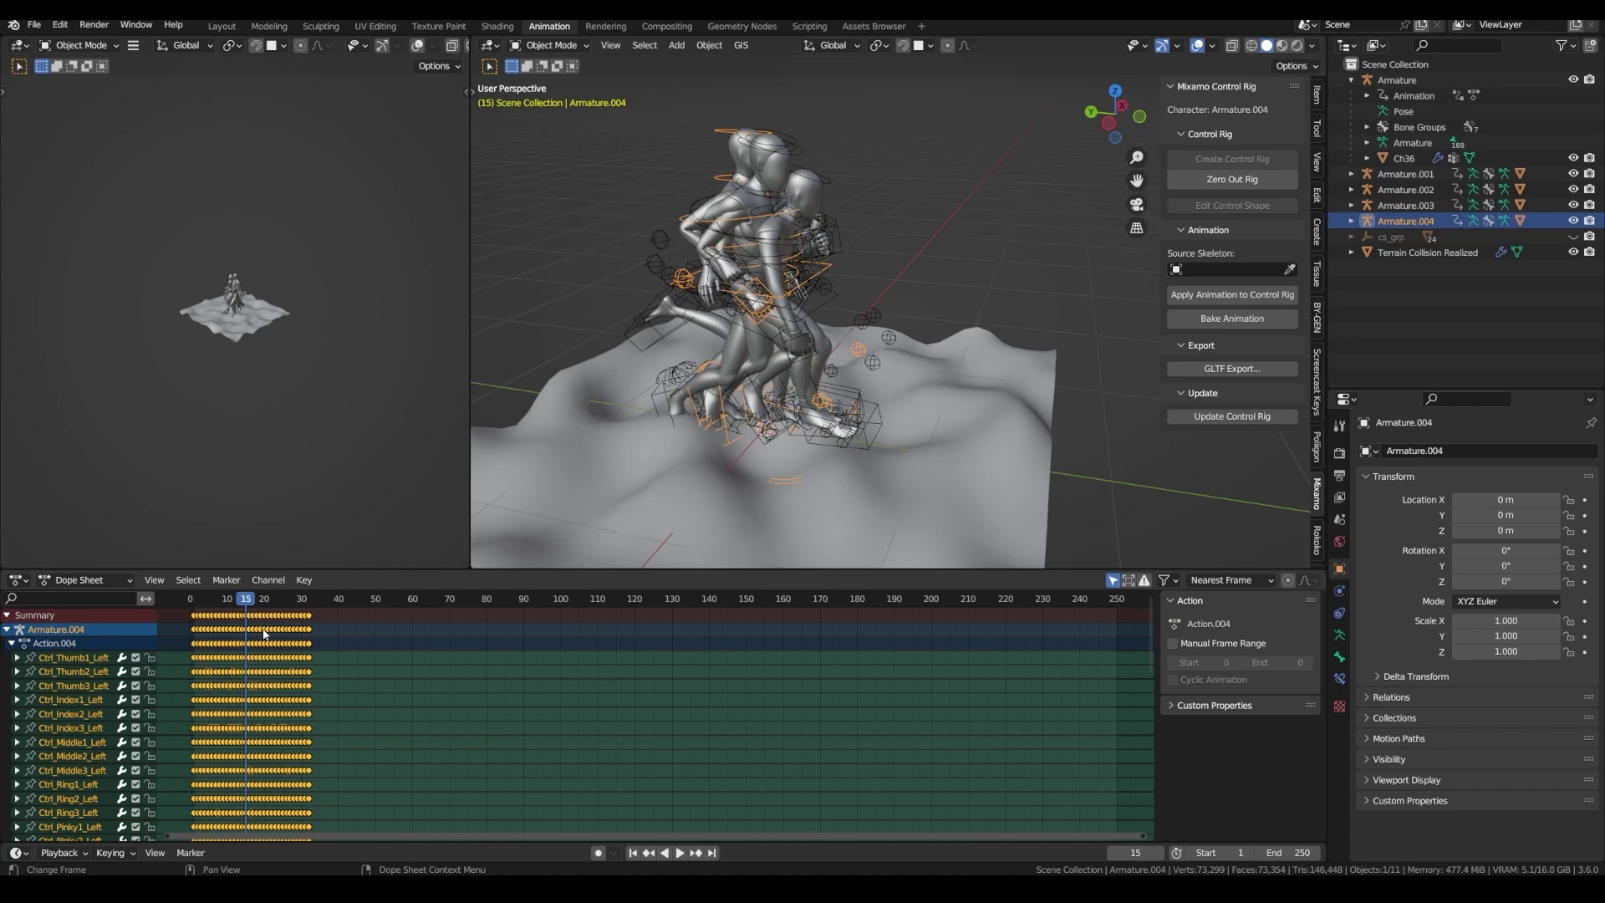
left_click_drag(368, 843, 367, 777)
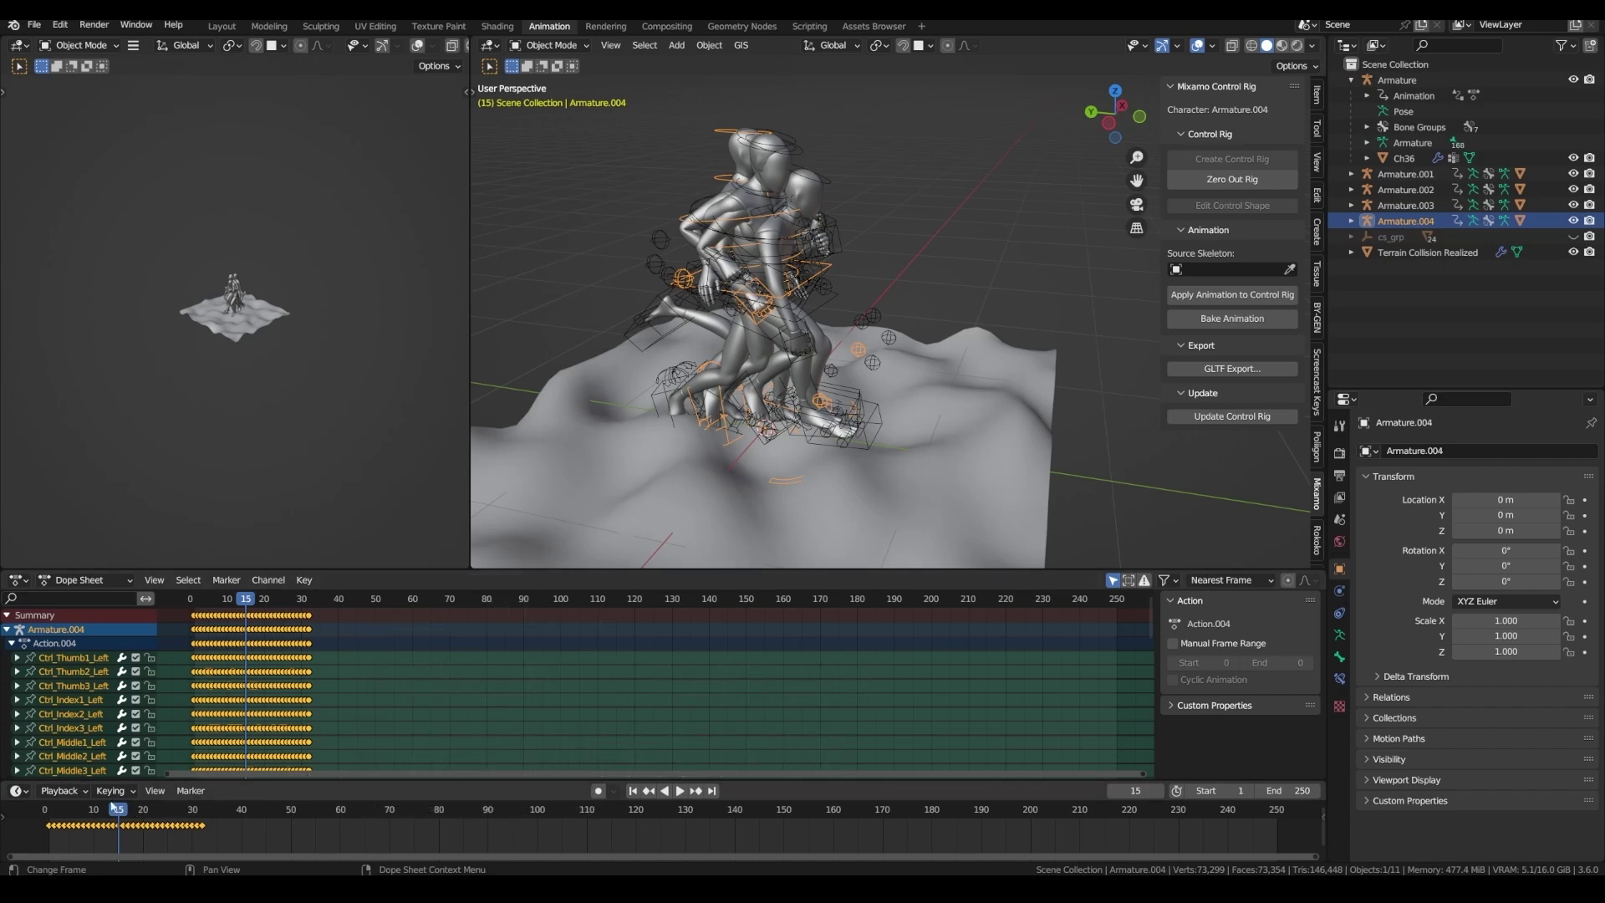
left_click(16, 791)
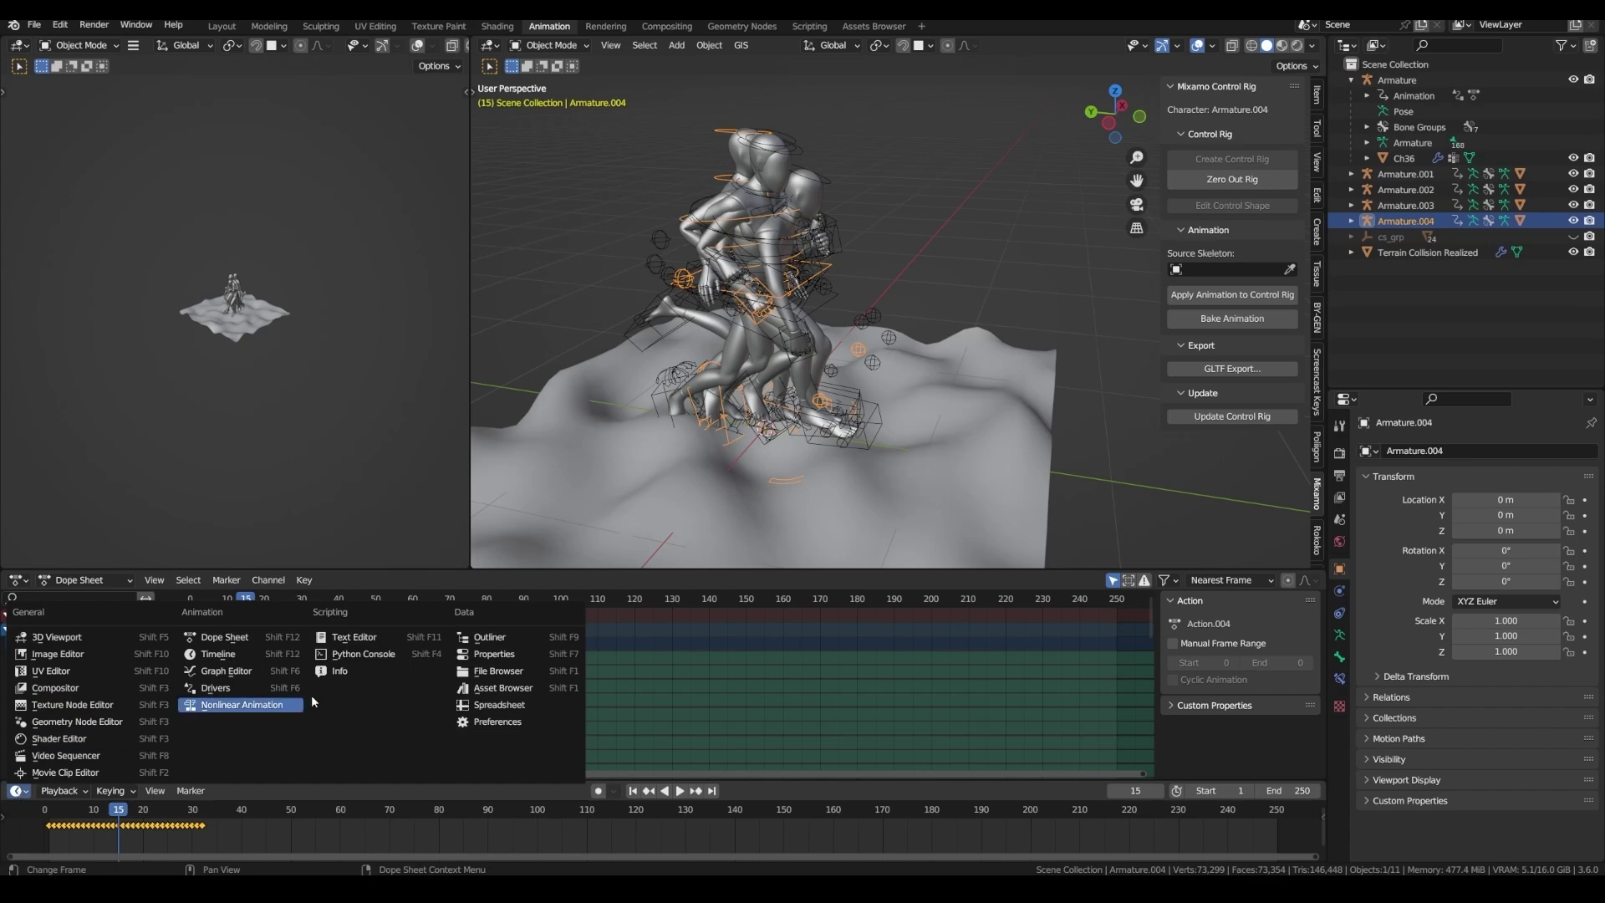
left_click(259, 712)
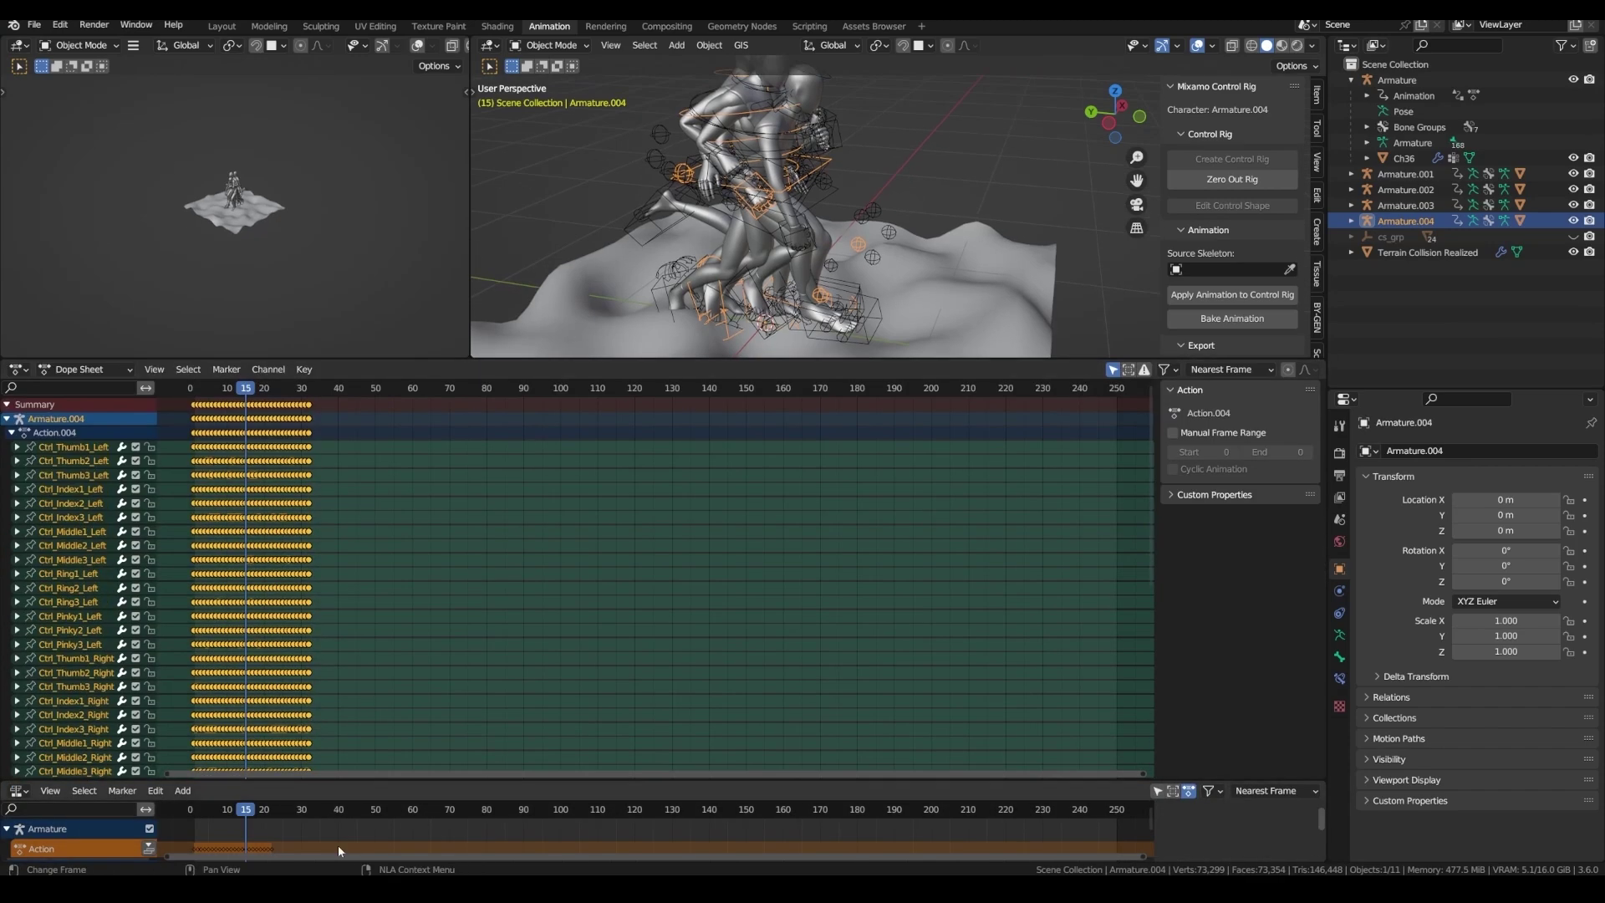
left_click_drag(338, 780, 338, 481)
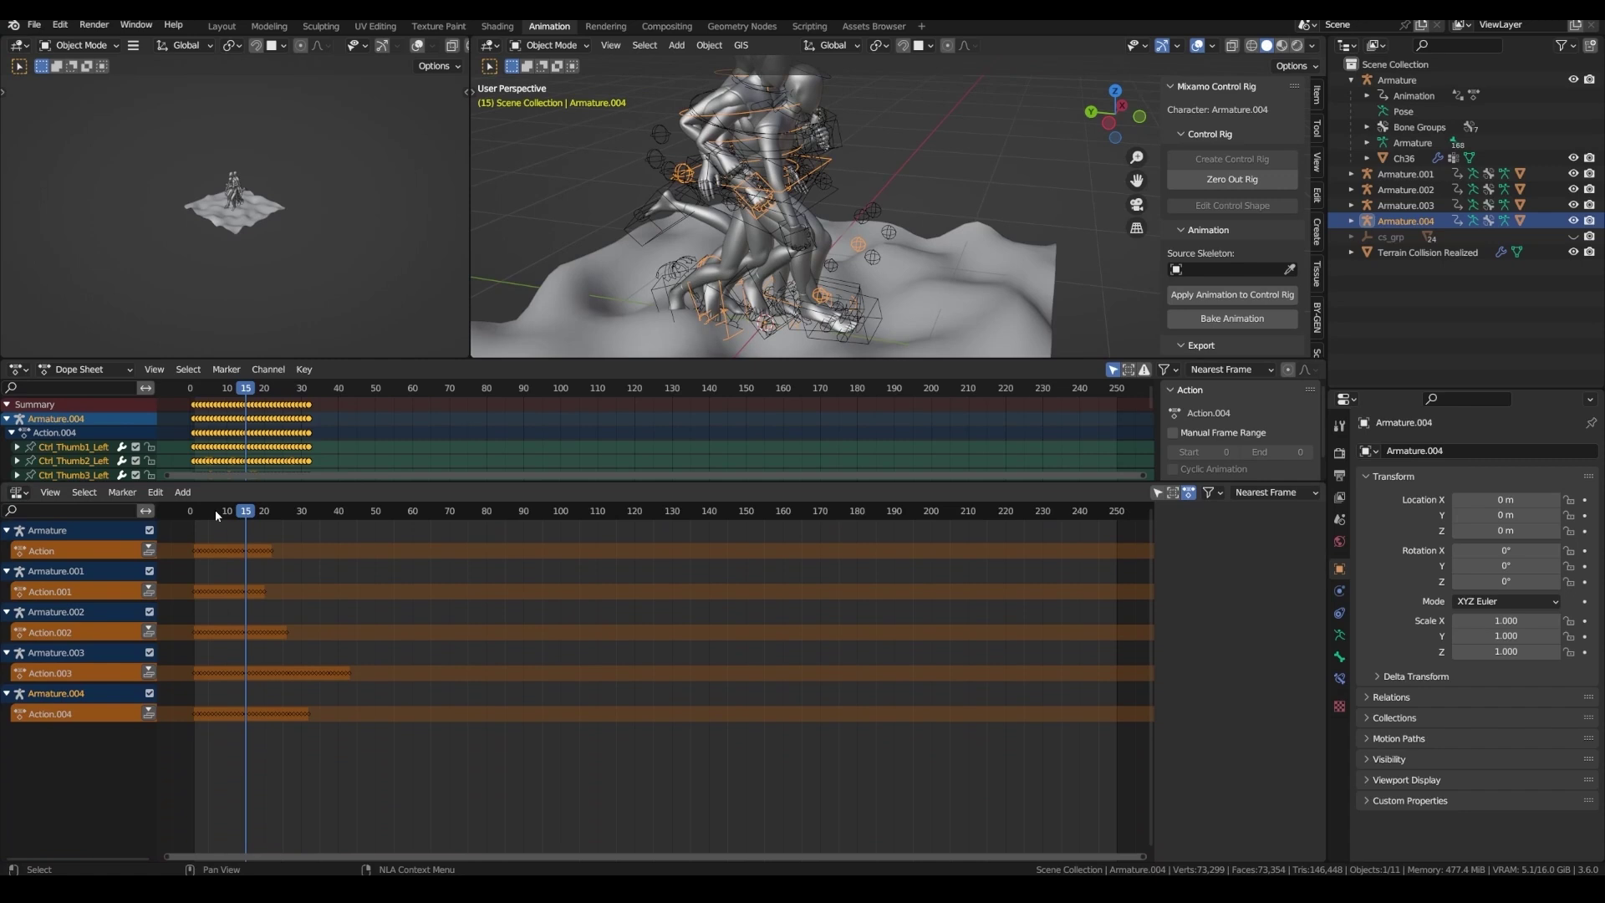
- Rename Action.003 and its armature to Walk Heavy
double_click(69, 674)
type("Welk")
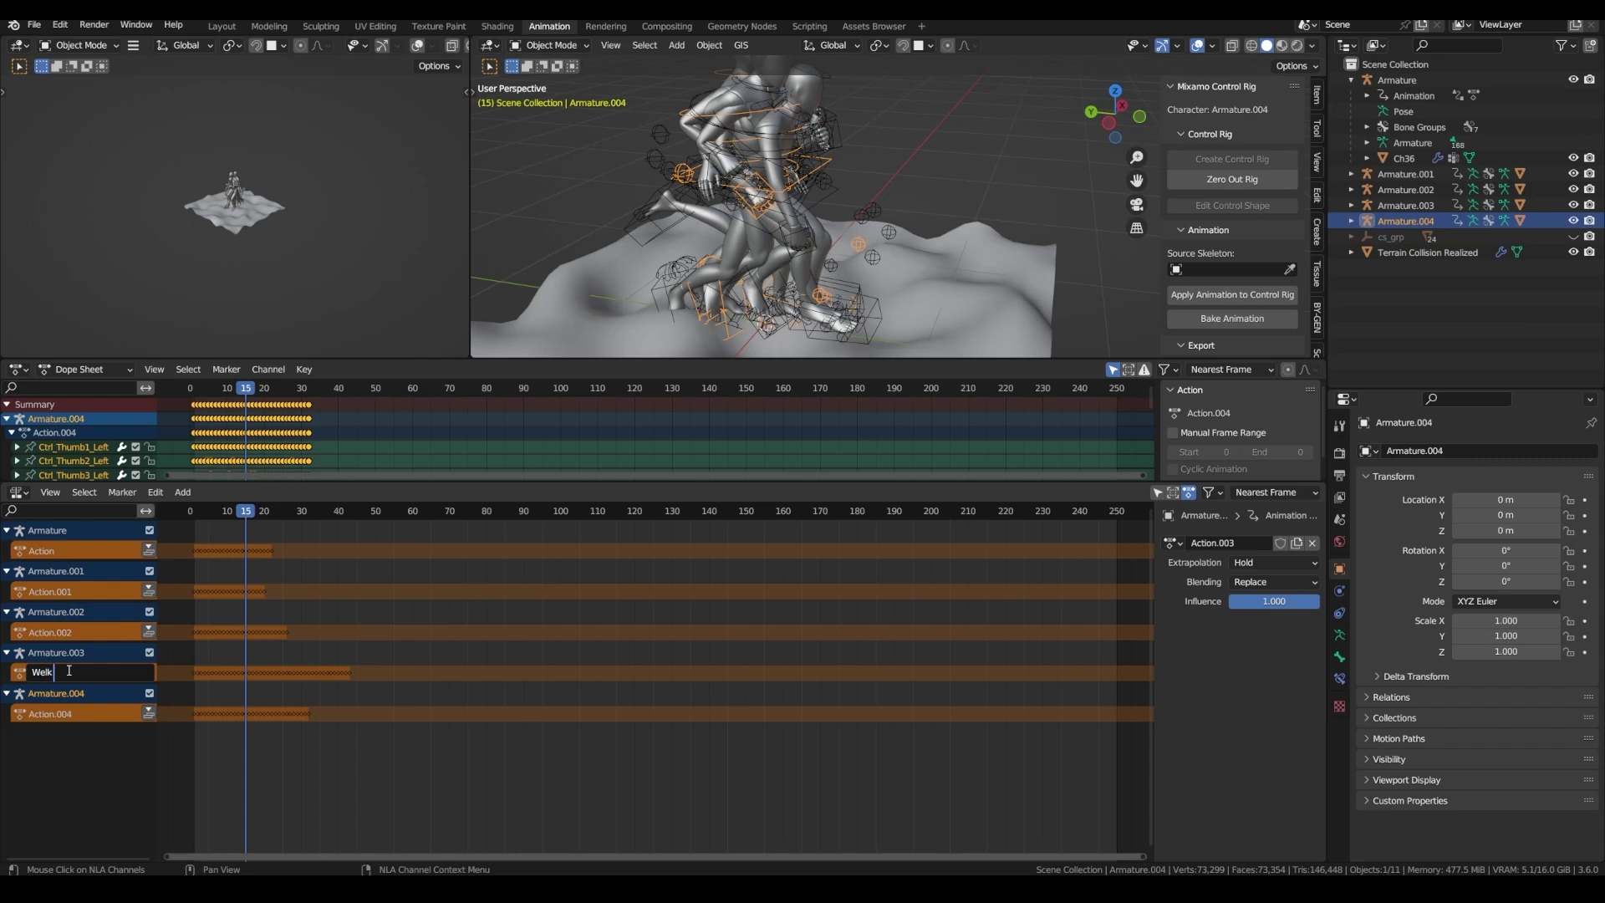
key("BackSpace")
key("BackSpace")
key("BackSpace")
type("alk Heavy")
key("Return")
- Rename Action.004 and its armature to Walk Normal
double_click(63, 672)
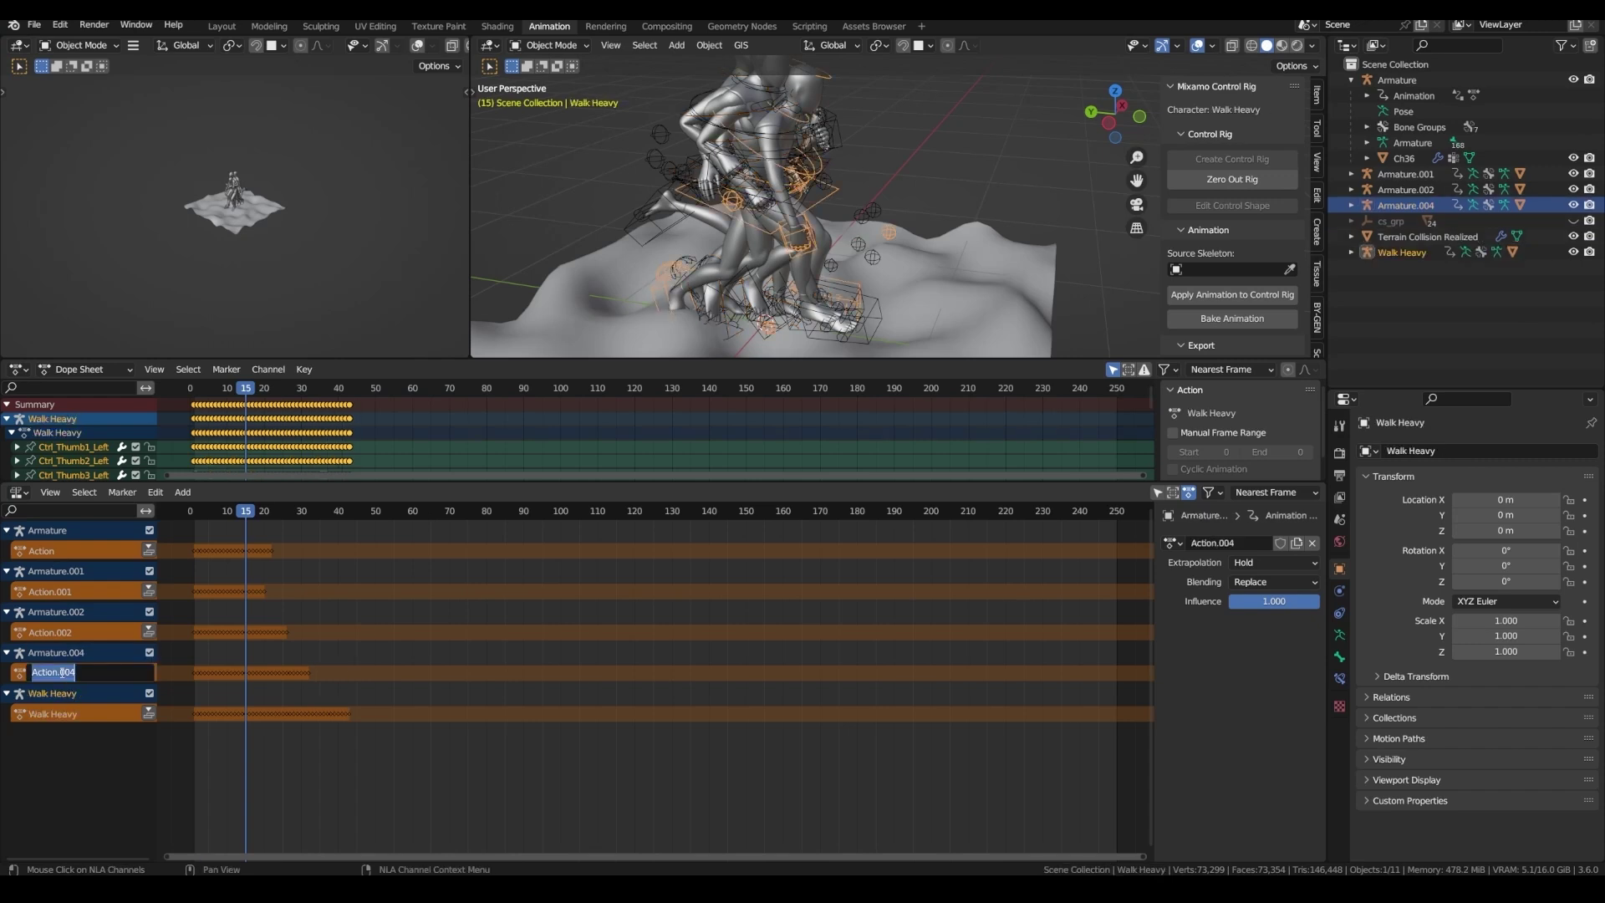
type("Walk Normal")
key("Return")
double_click(63, 672)
key("ctrl+c")
double_click(63, 653)
key("ctrl+v")
key("Return")
- Rename Action.002 and its armature to Run Normal
double_click(64, 632)
type("Run Normal")
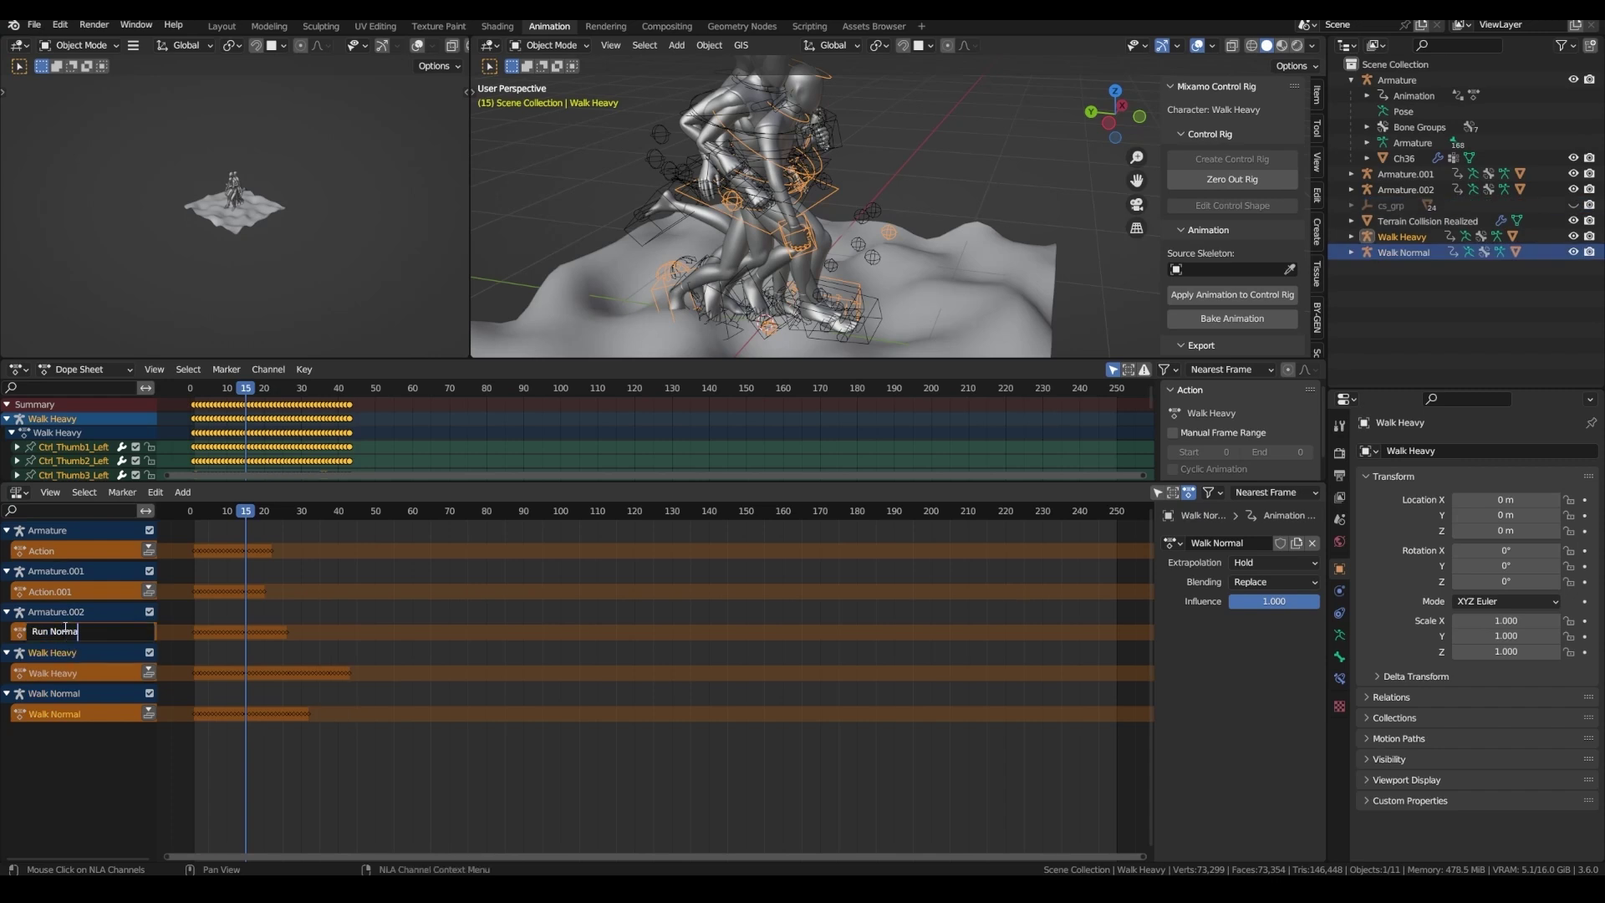
key("Return")
double_click(64, 611)
type("Run Normal")
key("Return")
- Rename the first armature and its action to Run Fast
double_click(71, 550)
type("Run ")
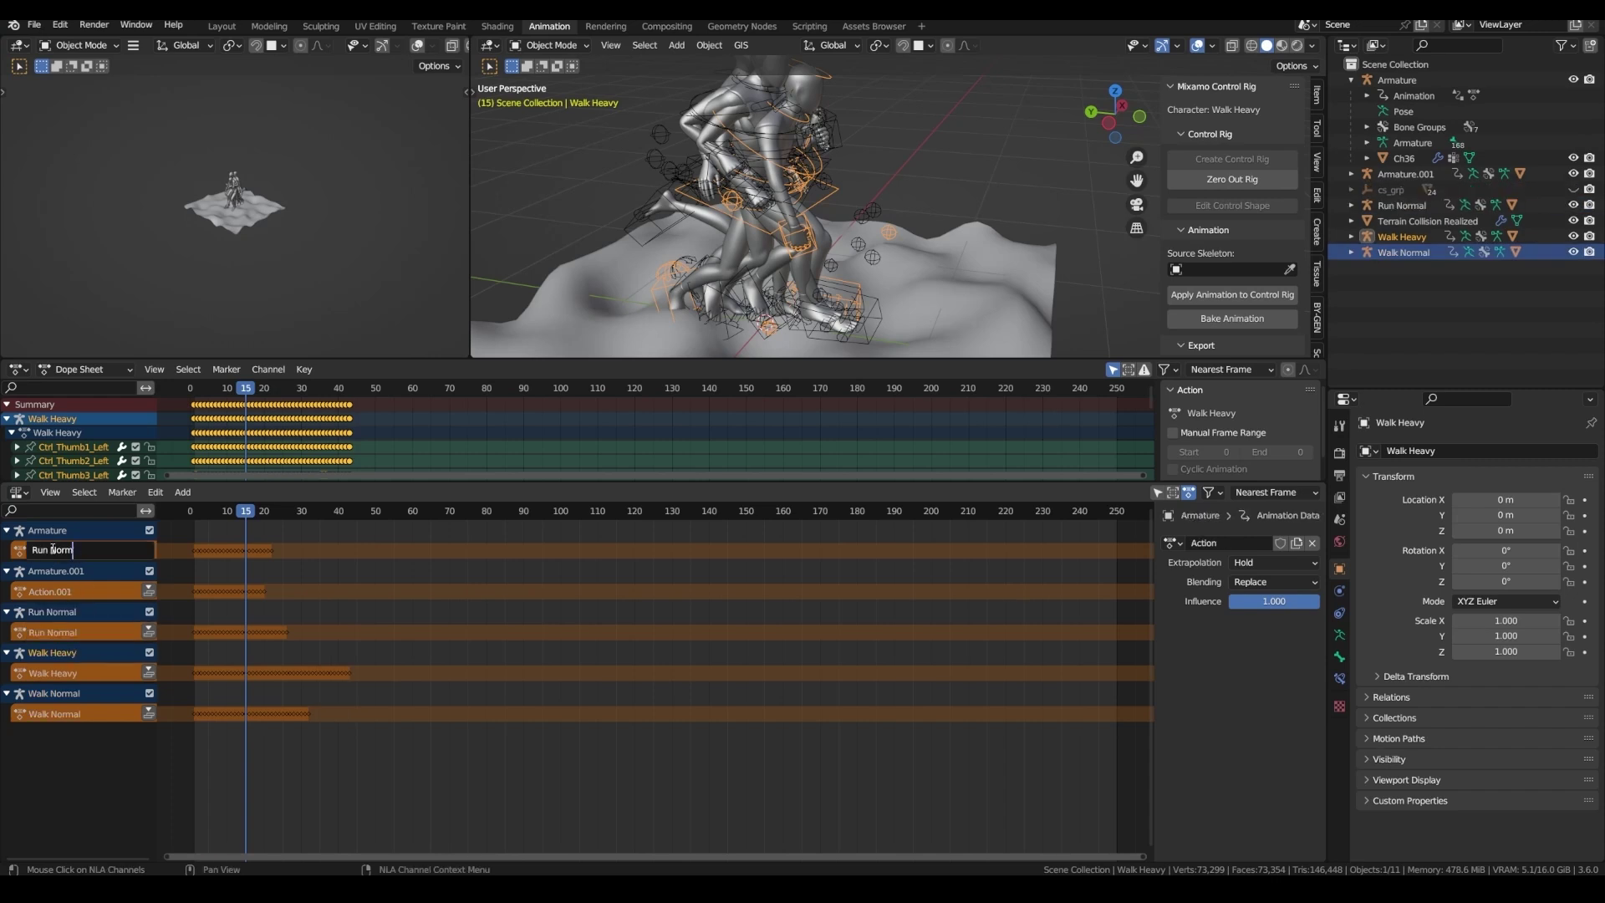
type("Fast")
key("Return")
- Rename Armature.001 and its action to Run Fastest
double_click(53, 530)
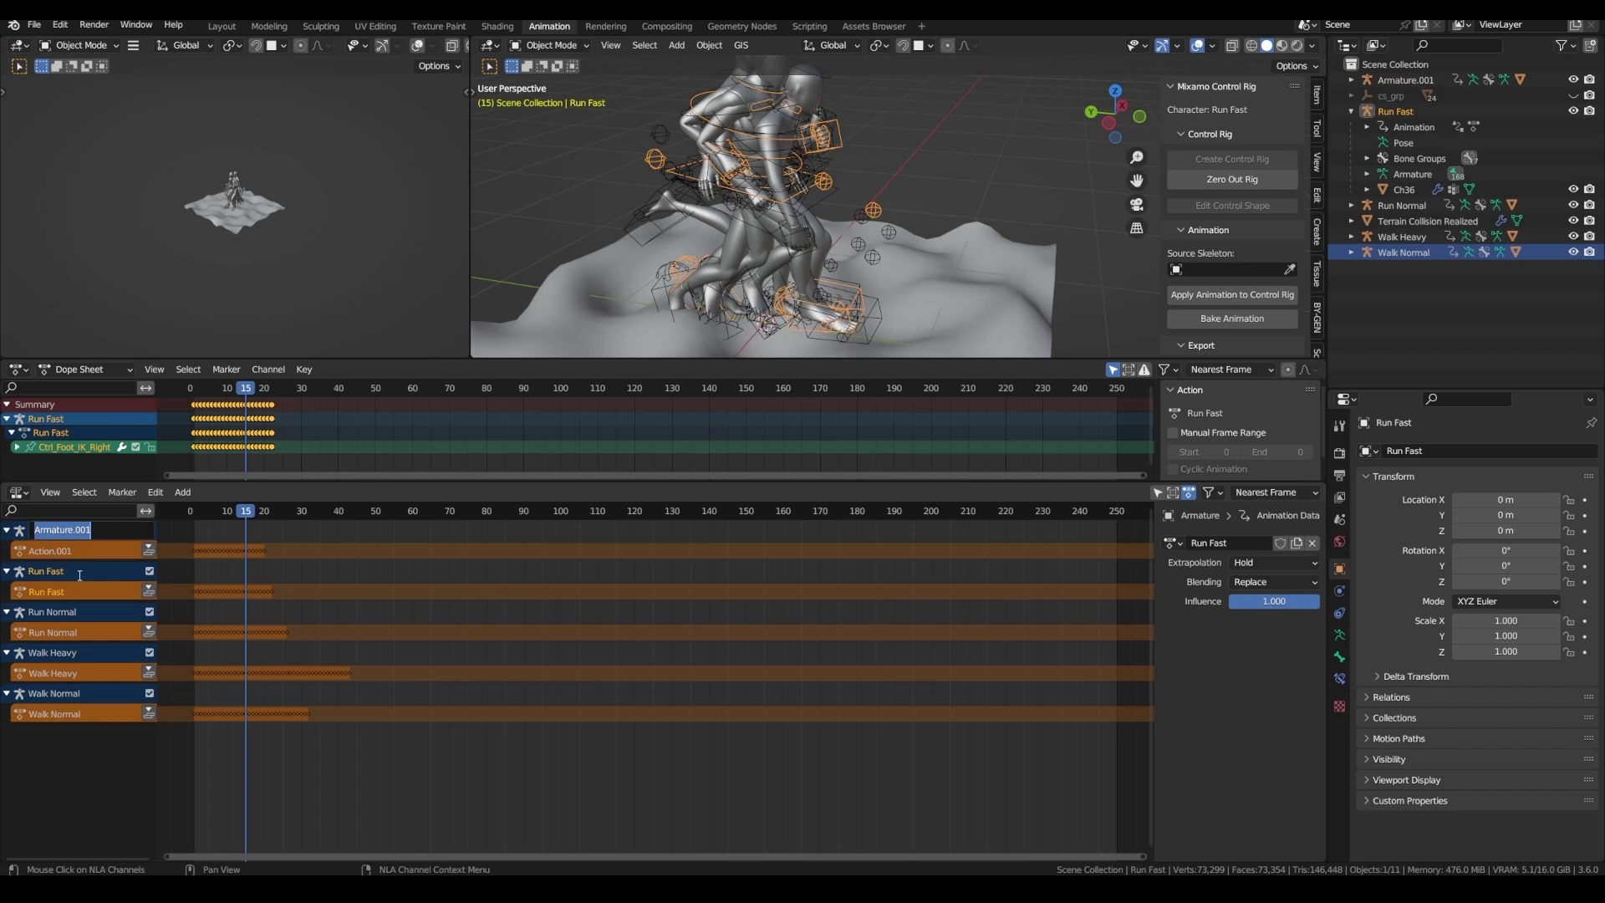
type("Run Fastest")
key("Return")
double_click(50, 550)
type("Run Fastest")
key("Return")
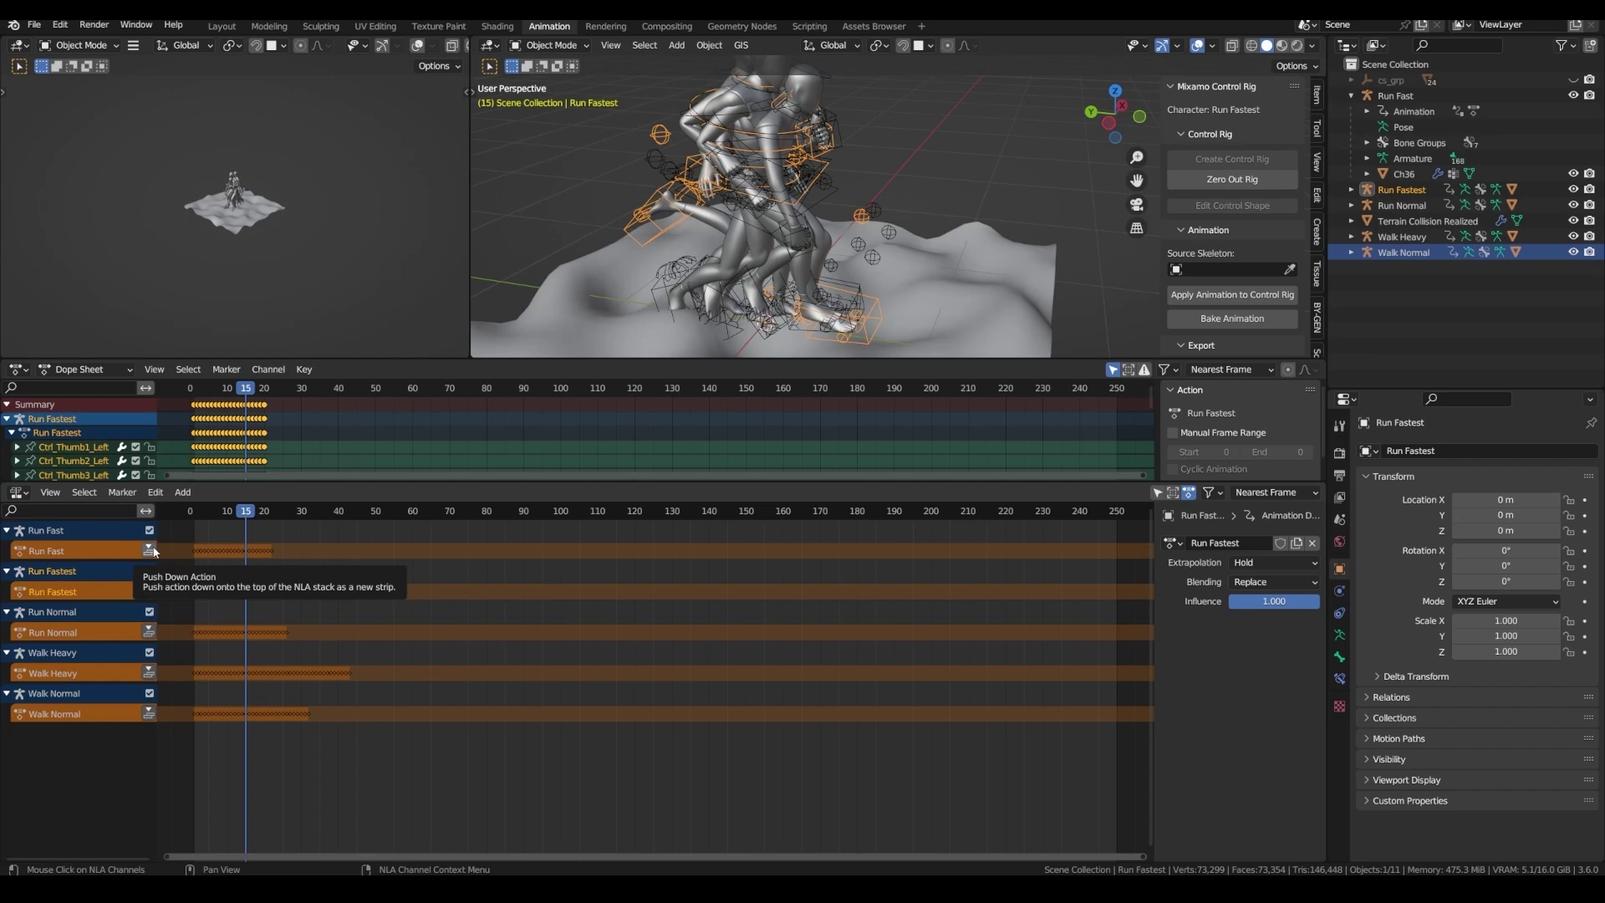
- Push down the actions of all five armatures into NLA strips
left_click(150, 550)
left_click(149, 611)
left_click(149, 673)
left_click(148, 734)
left_click(149, 795)
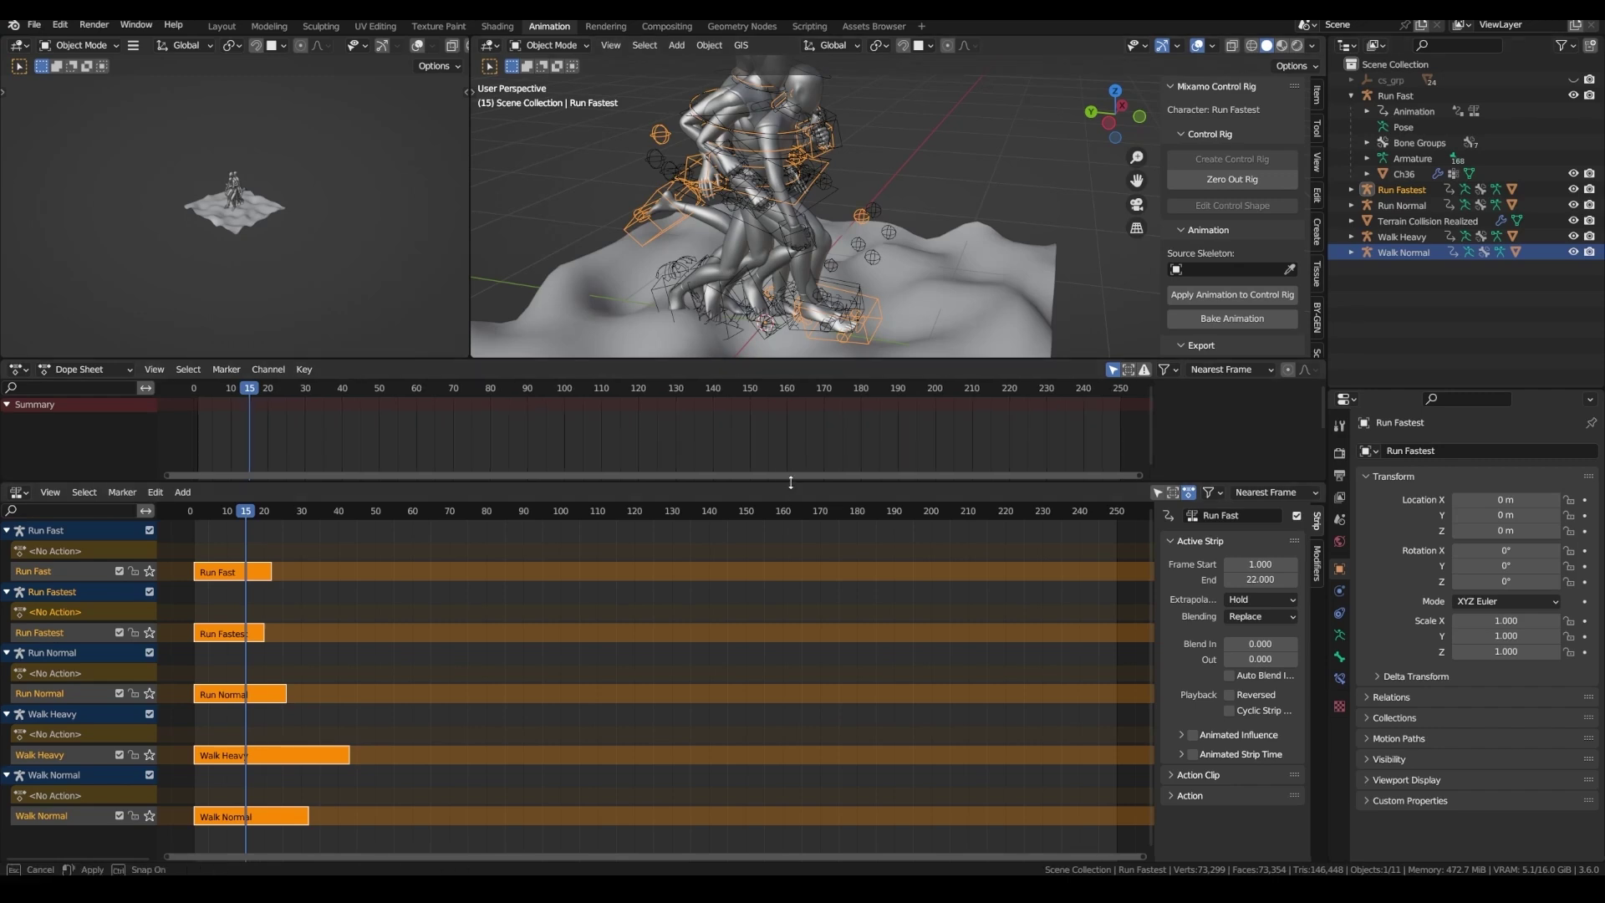
- Enlarge the 3D viewport and hide everything except the Run Normal armature and the terrain
left_click_drag(780, 483, 786, 586)
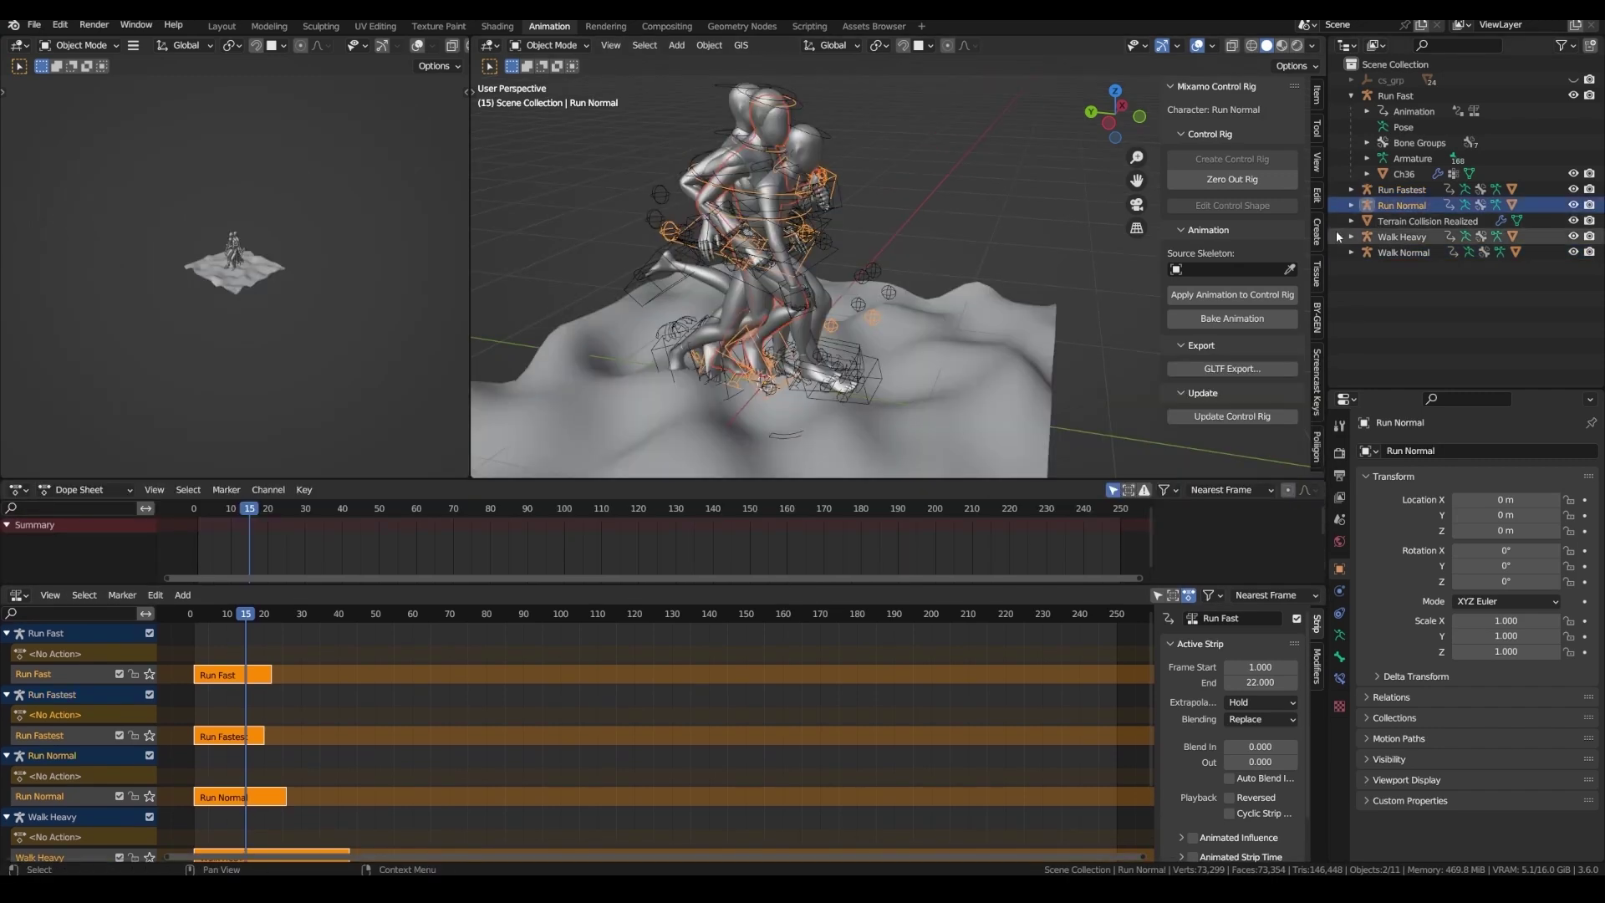
left_click(838, 448, "shift")
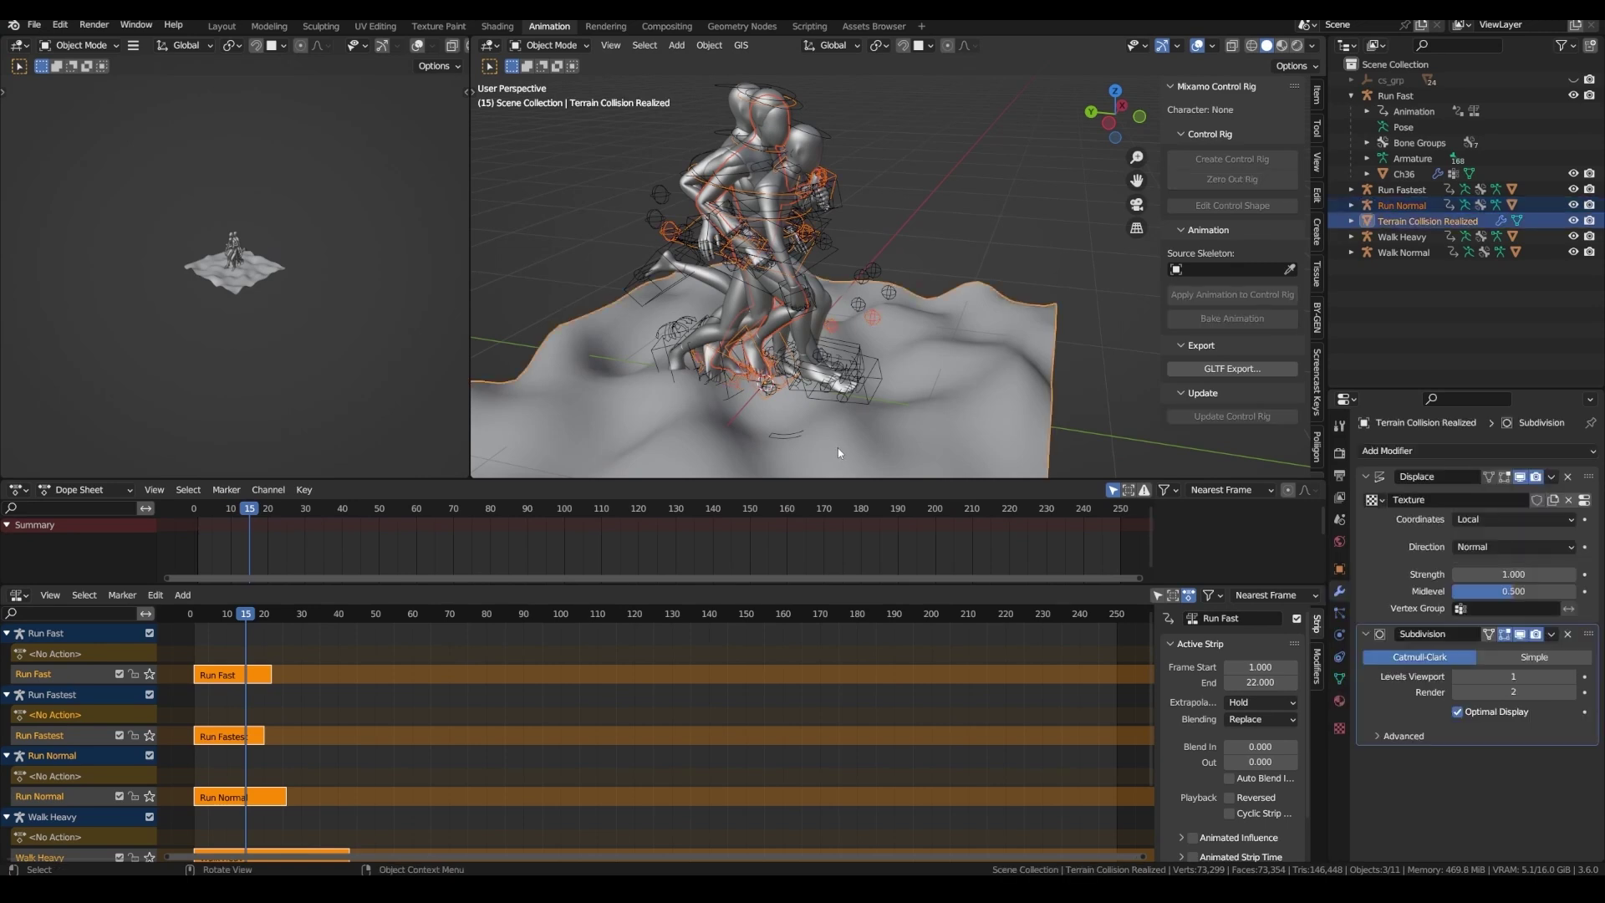
key("shift+h")
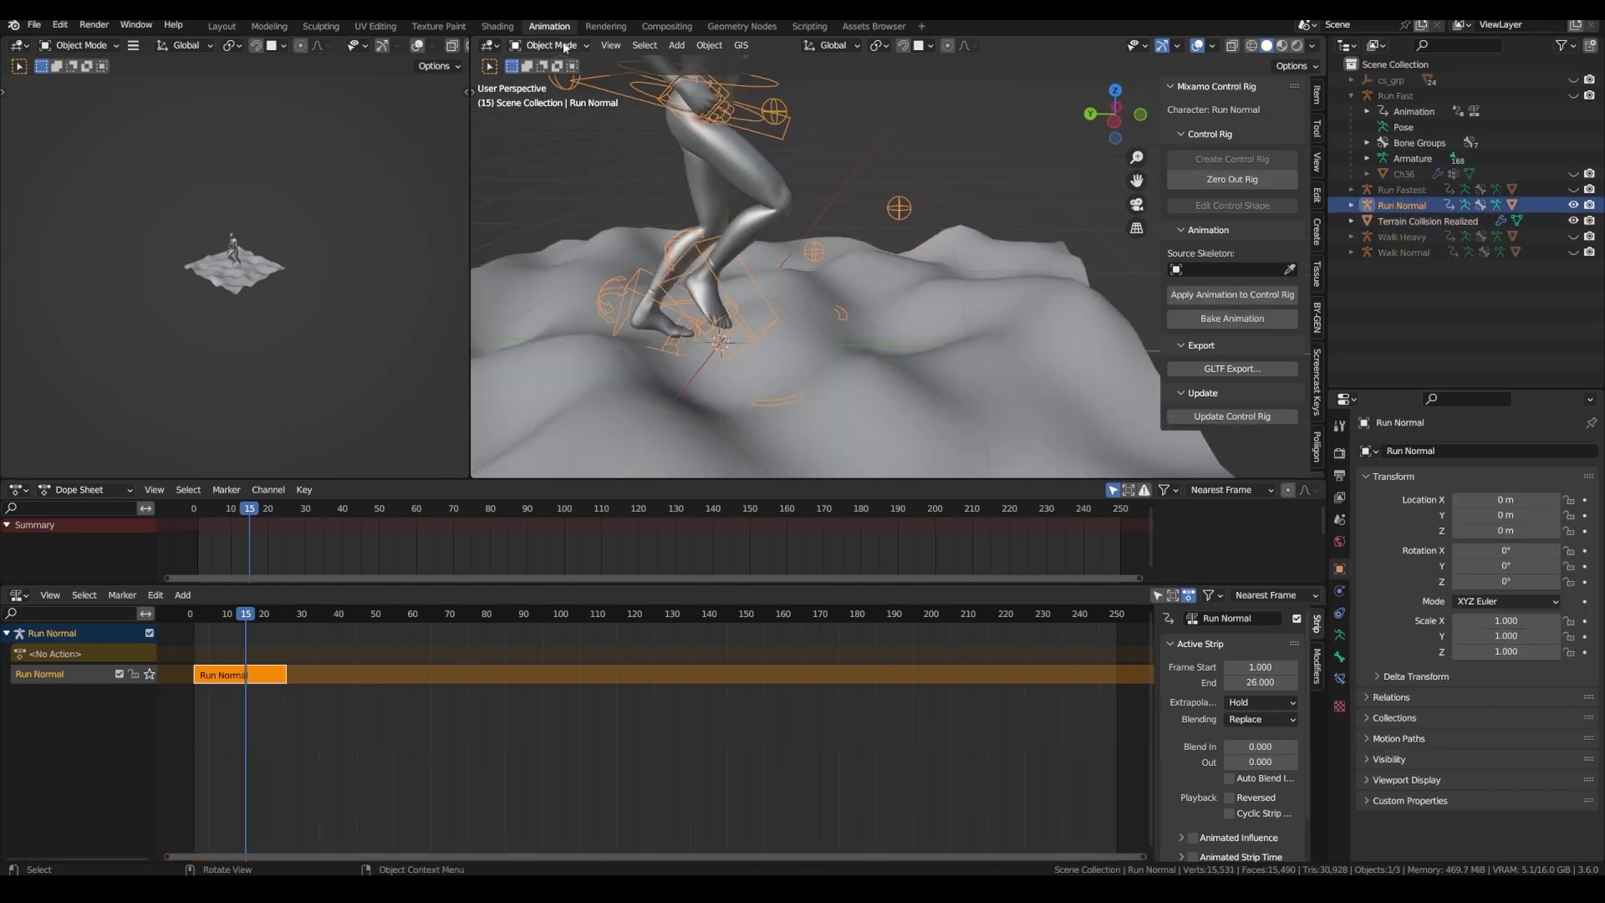
- Put the Run Normal armature in Pose Mode, select its right foot IK control and go to frame 1
left_click(563, 48)
left_click(568, 97)
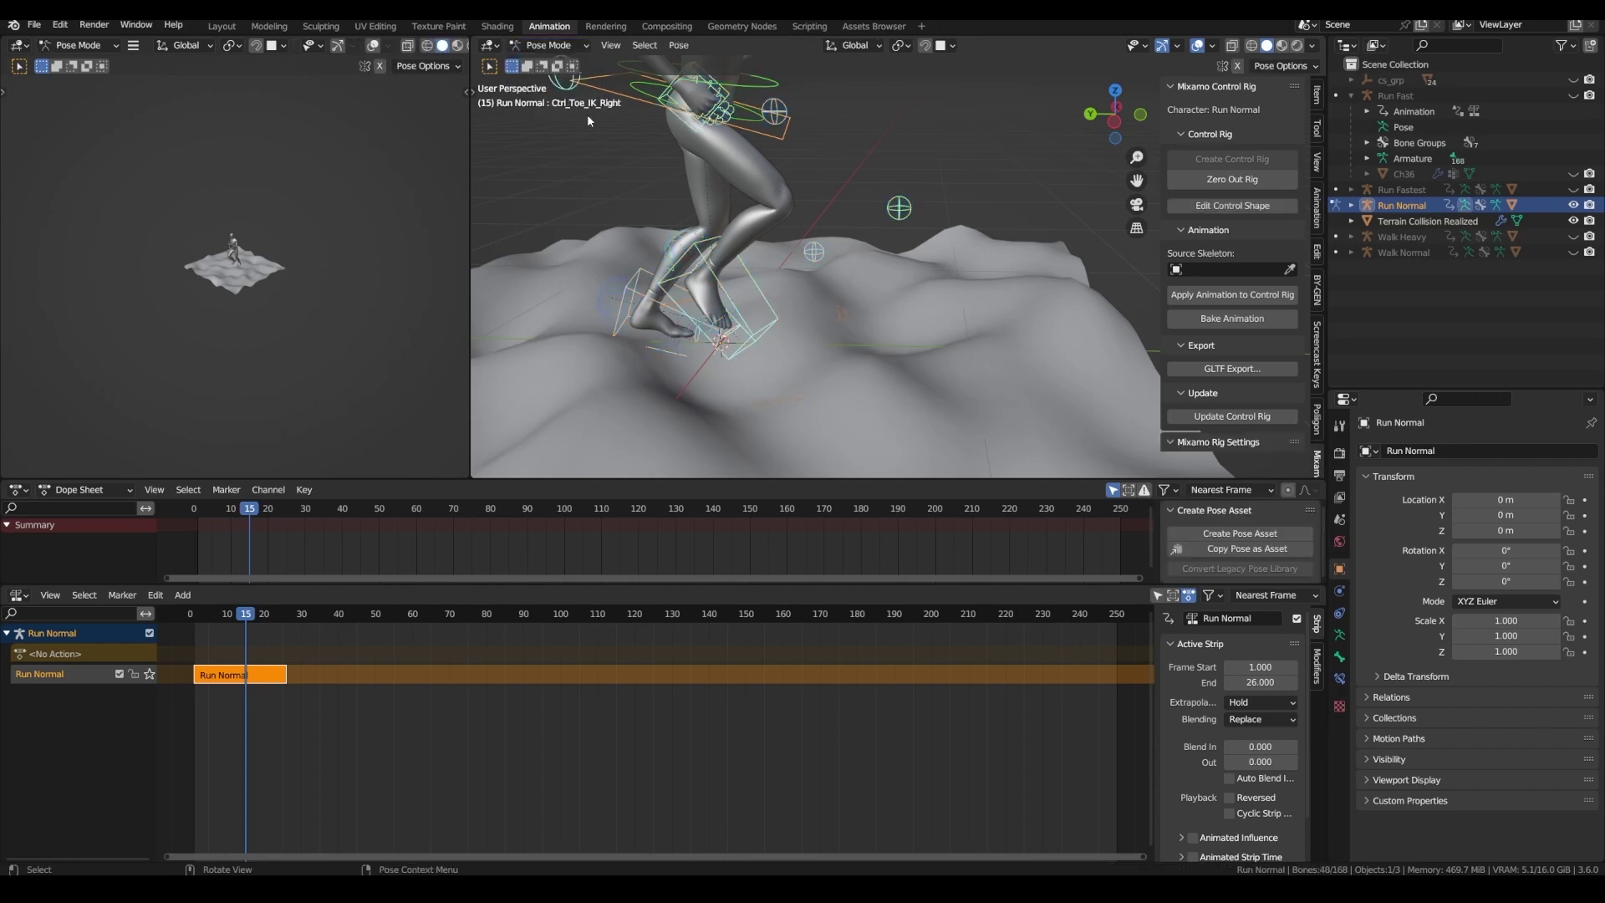
left_click(773, 308)
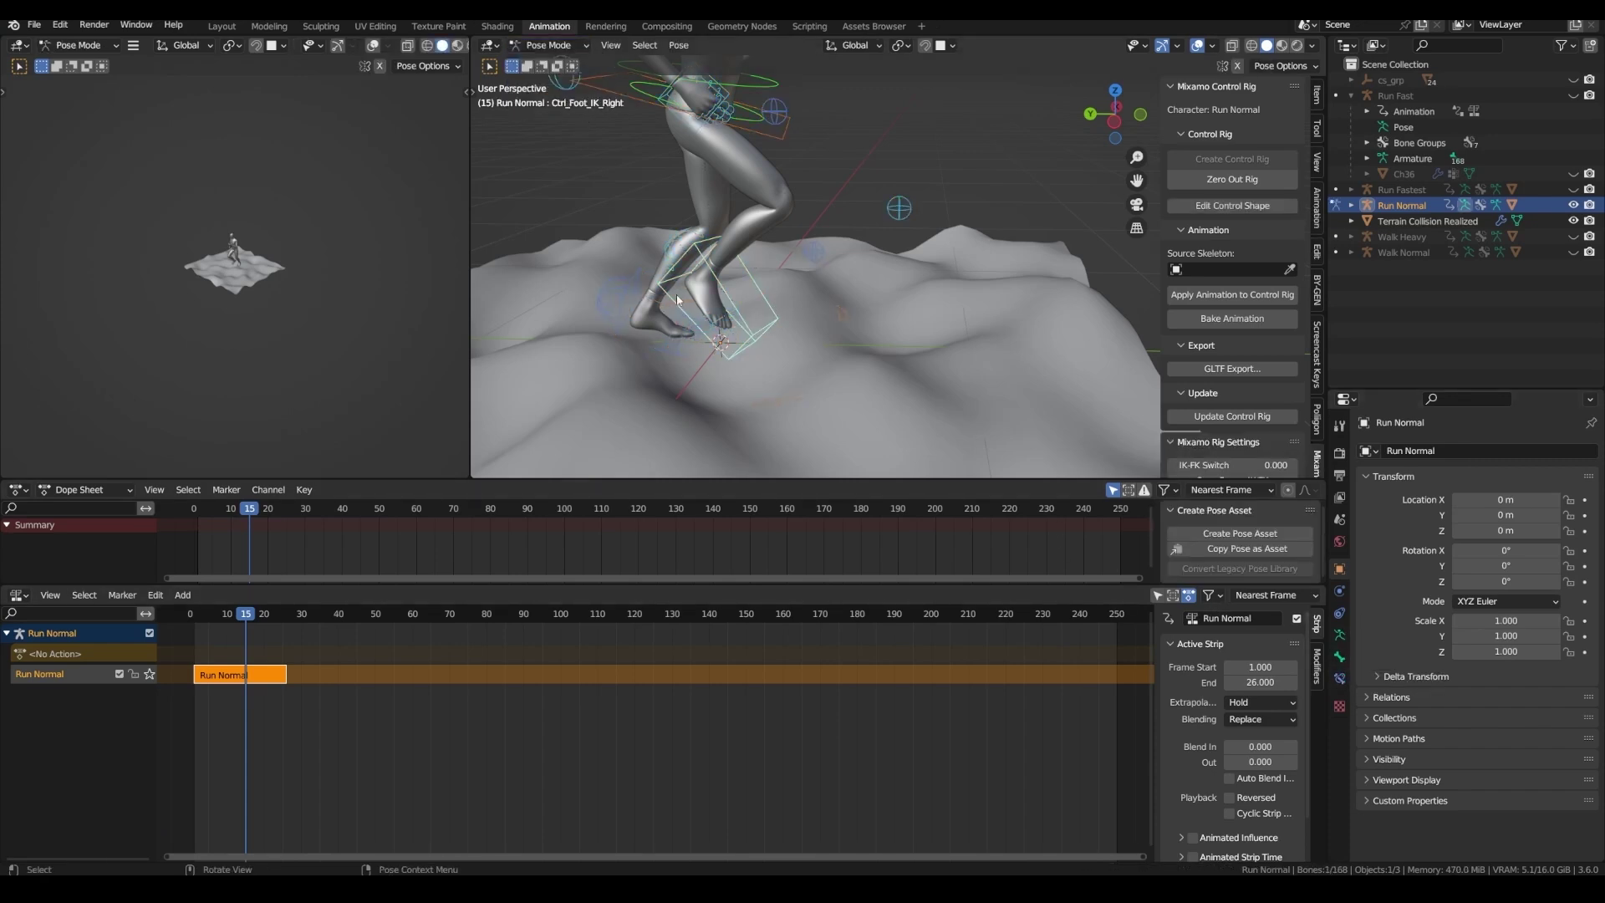
middle_click_drag(678, 300, 732, 308)
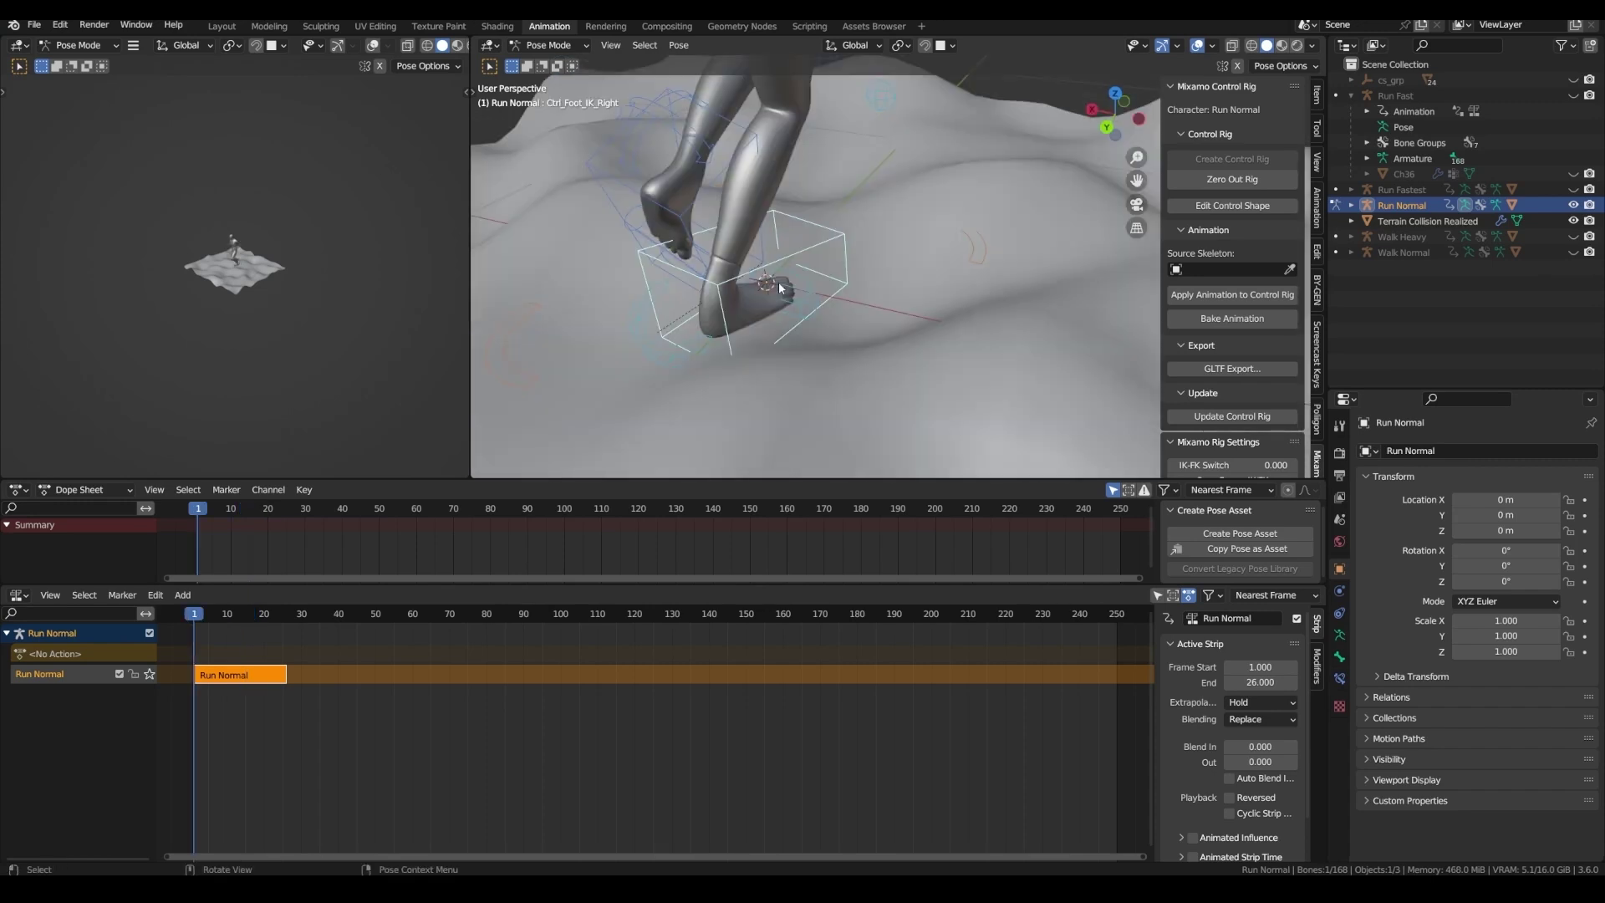
- Add a Shrinkwrap bone constraint to Ctrl_Foot_IK_Right with Terrain Collision Realized as its target
left_click(1341, 679)
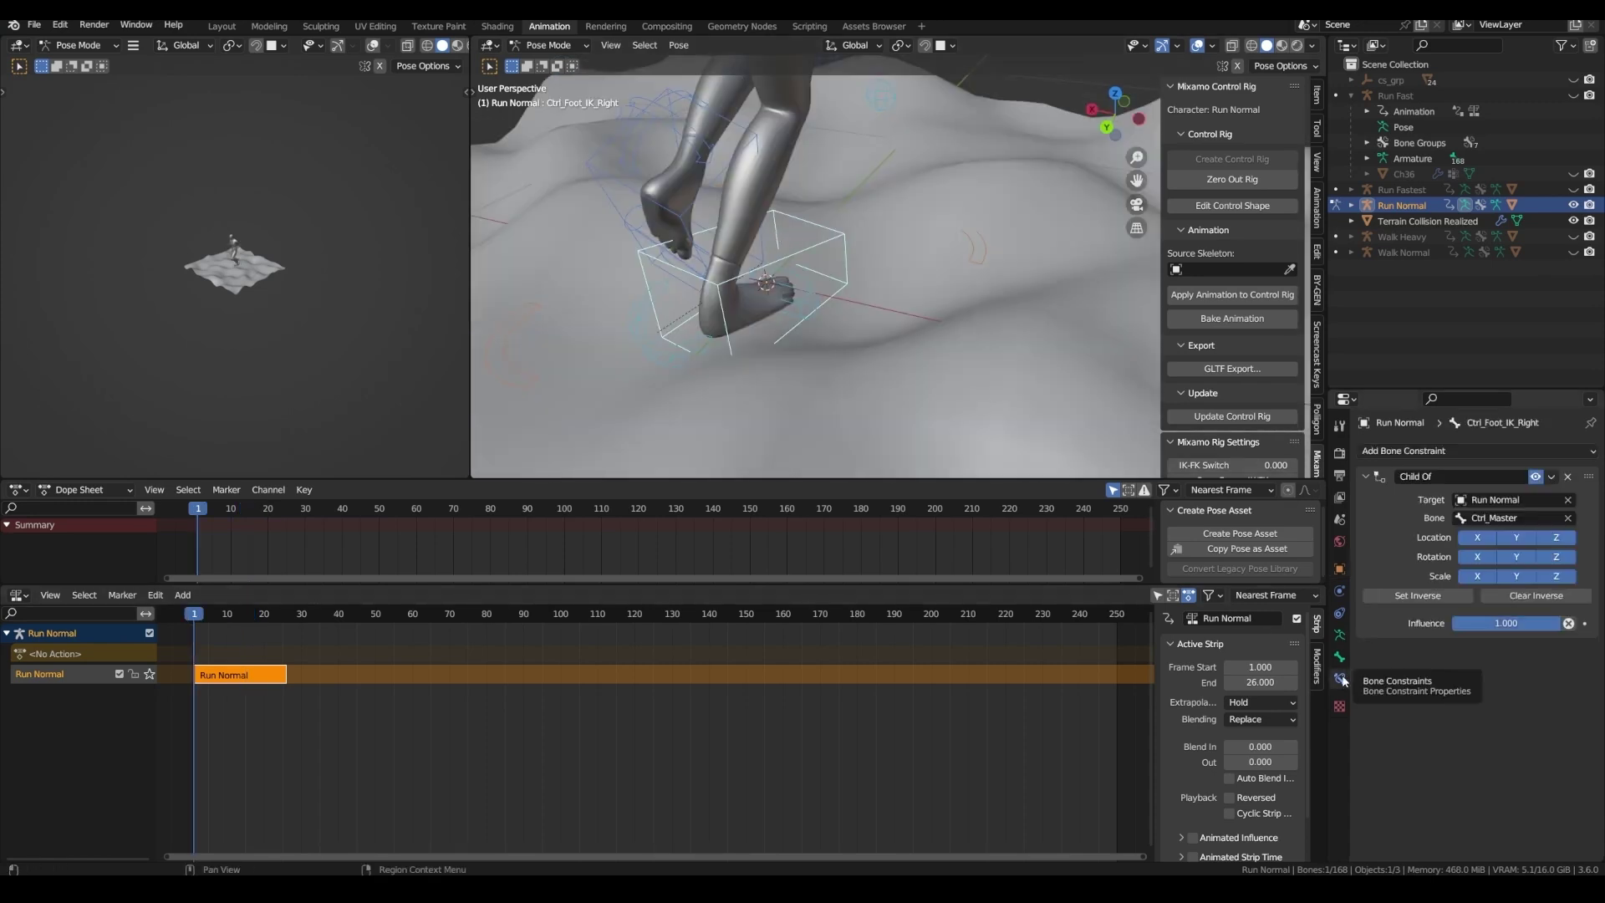
left_click(1497, 448)
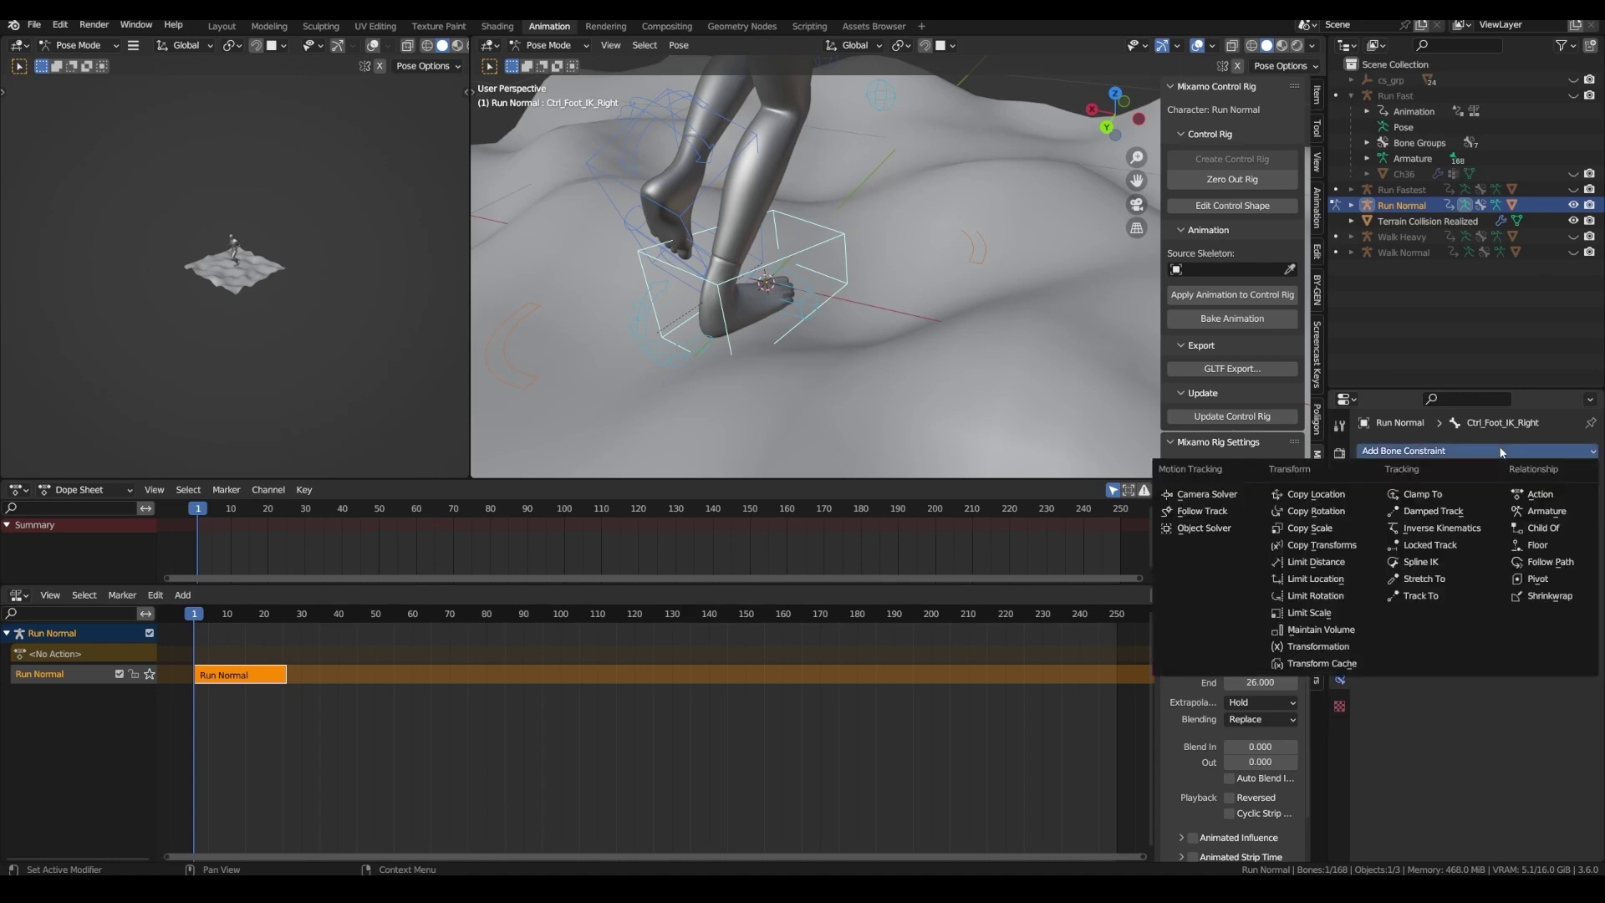
left_click(1542, 596)
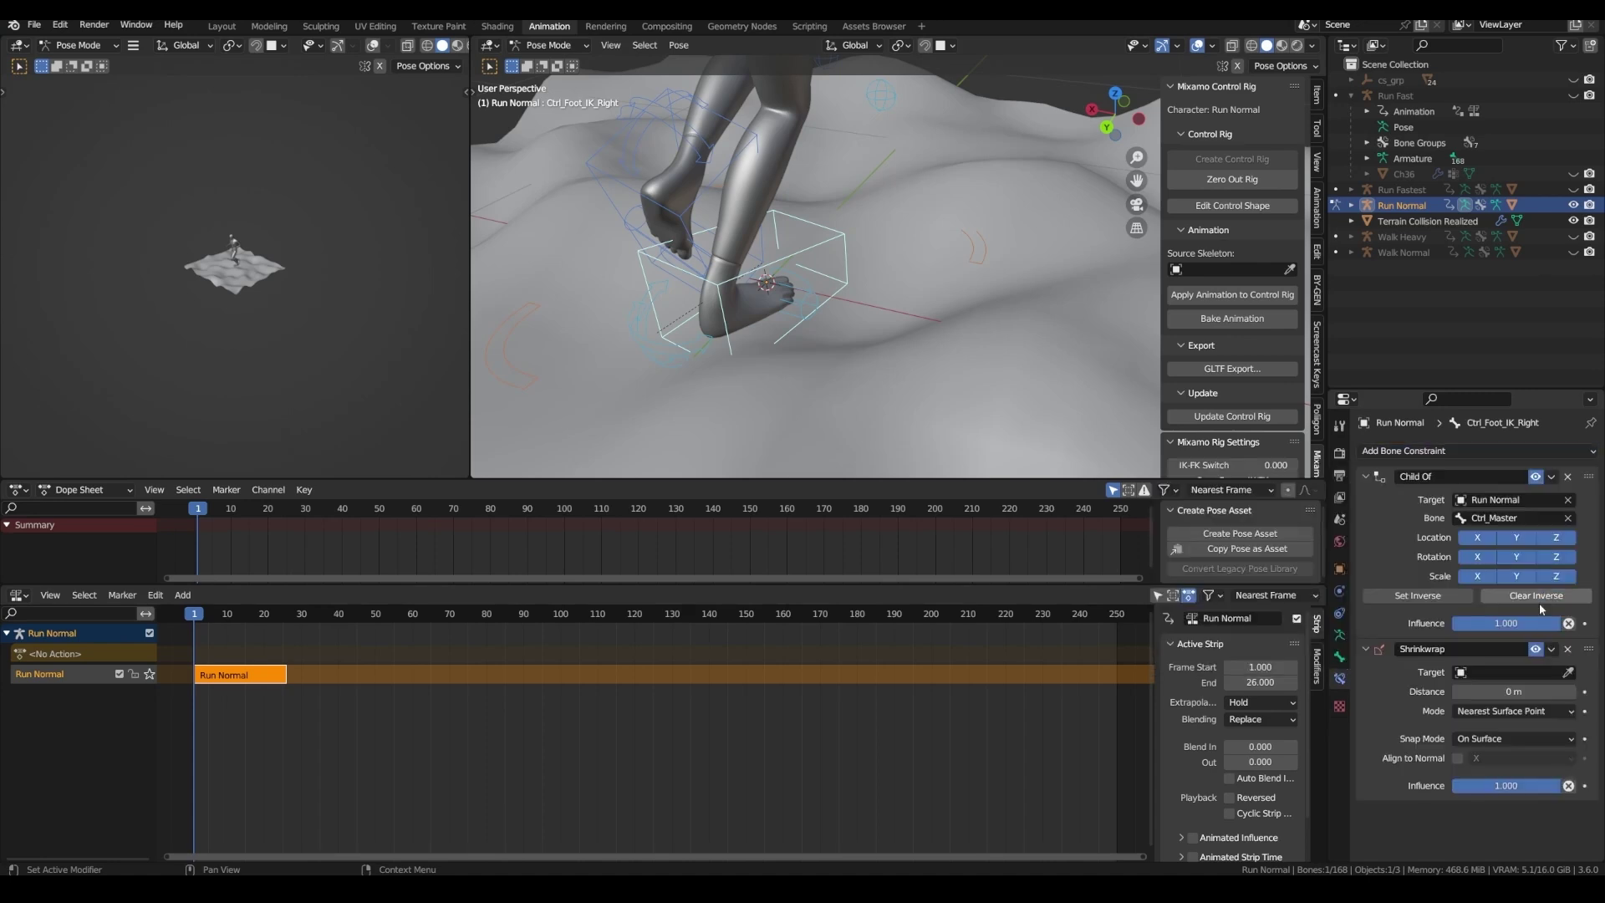
left_click(1568, 673)
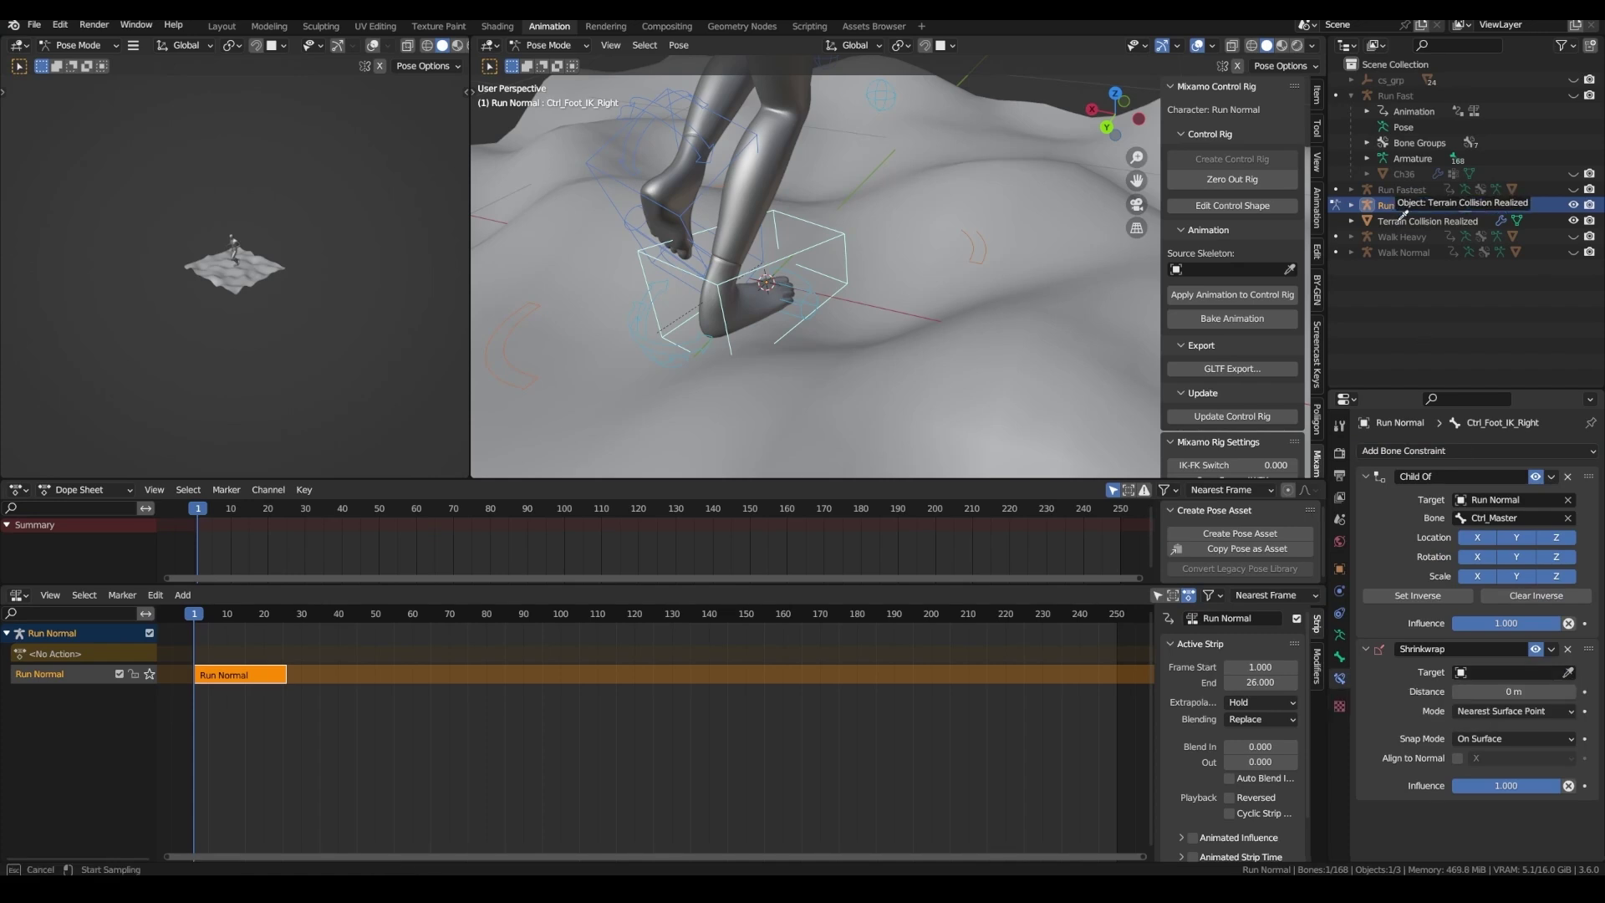
left_click(1402, 215)
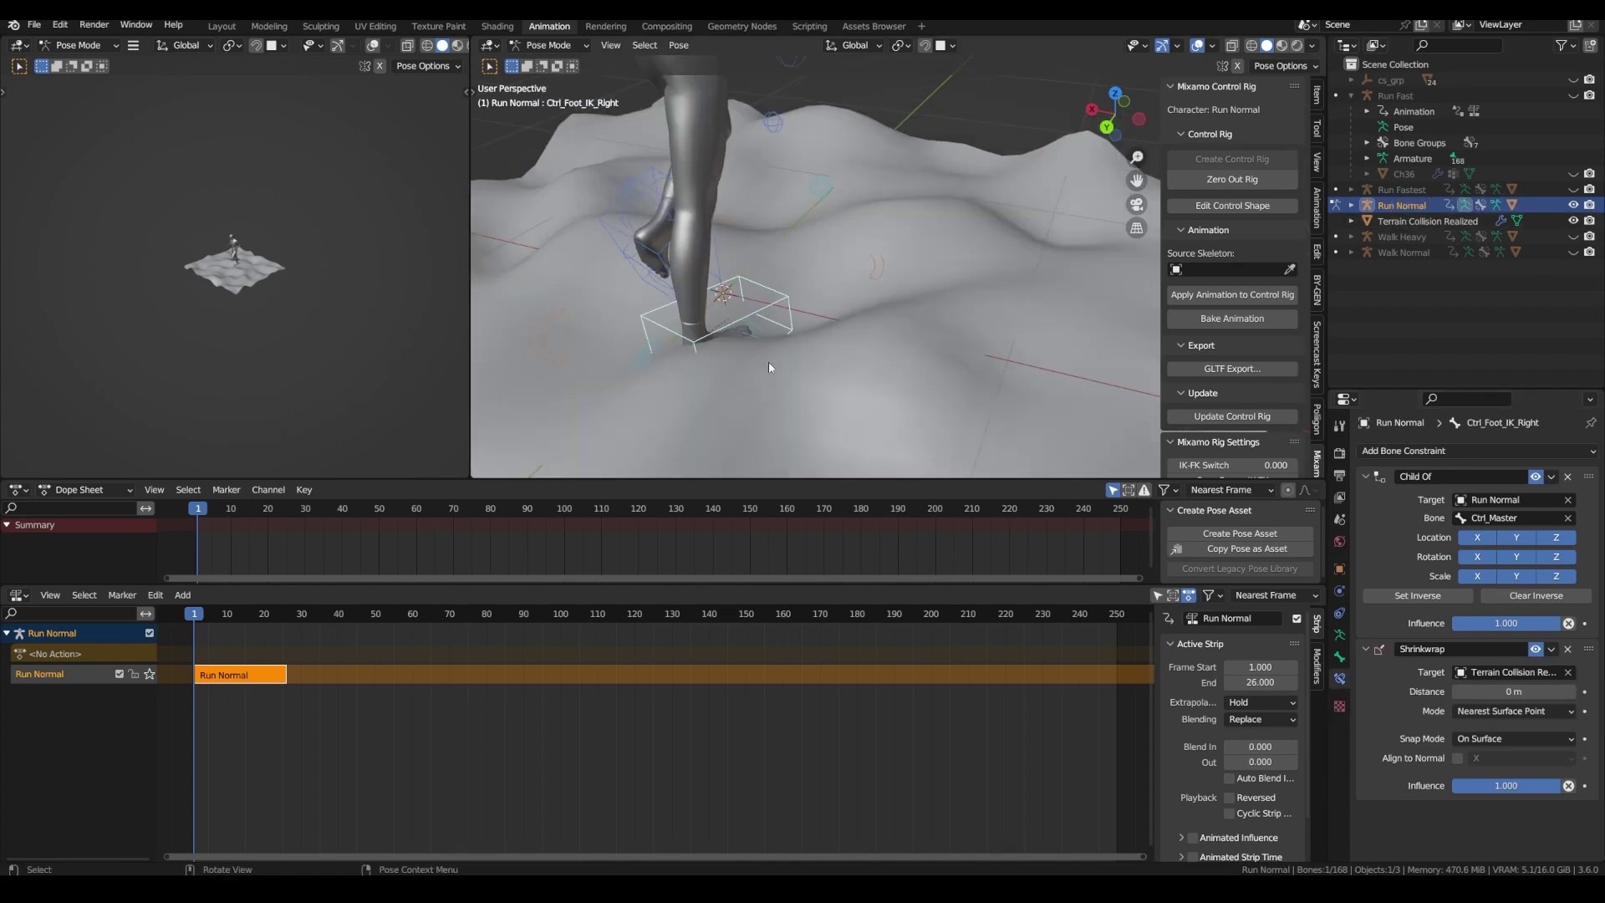
- Set the right foot's Shrinkwrap mode to Project and its Face Cull to Front
middle_click_drag(782, 359, 692, 326)
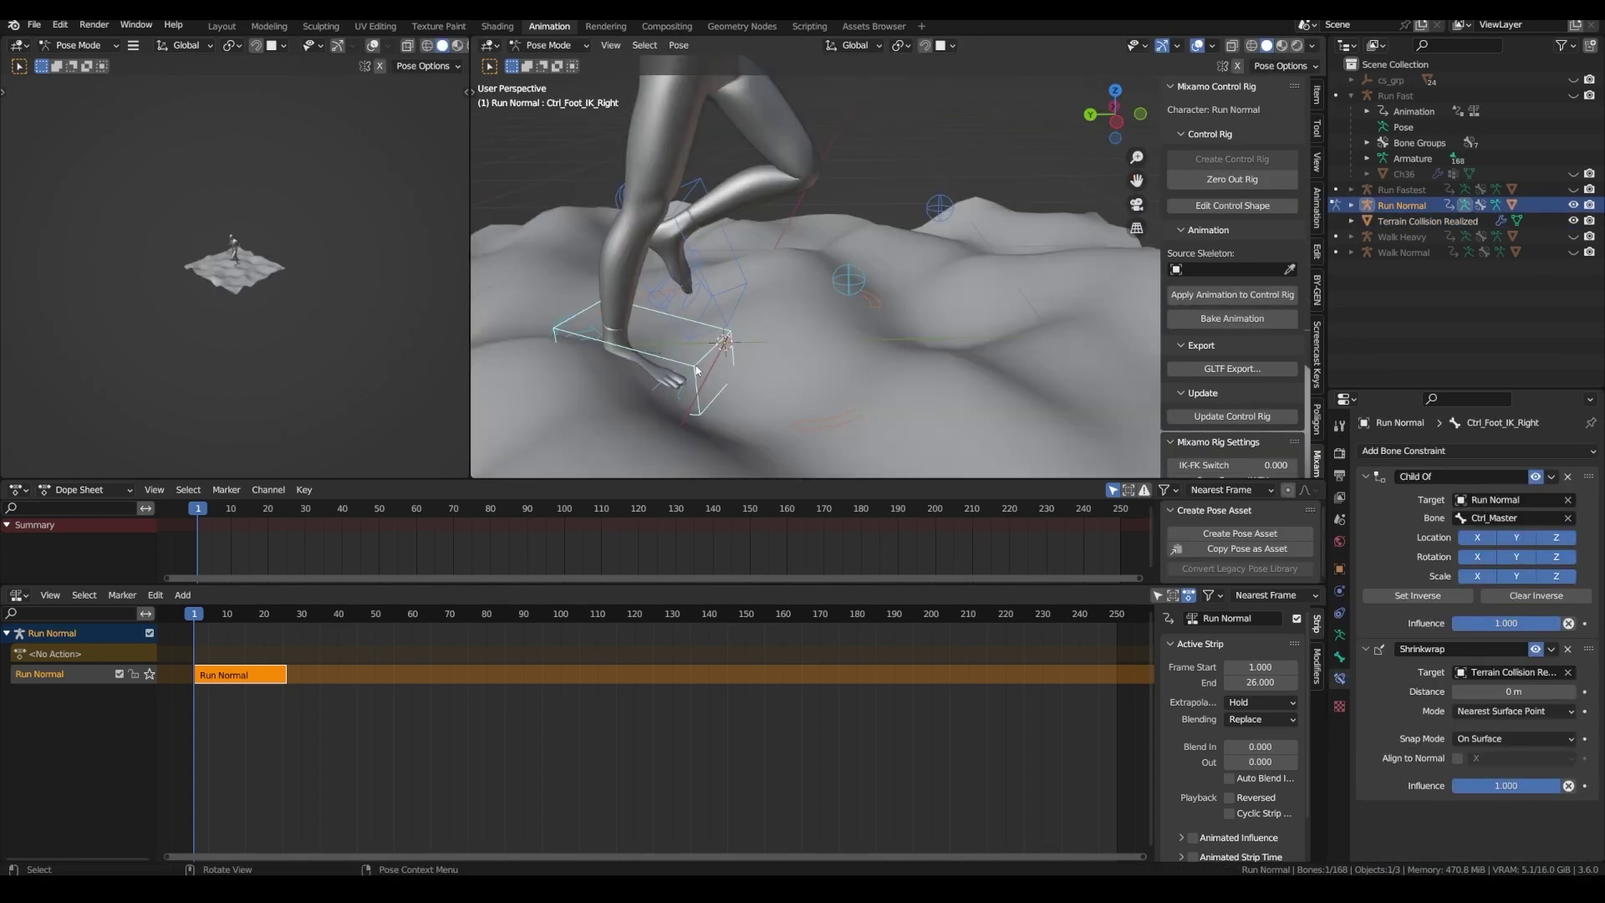
left_click(1505, 711)
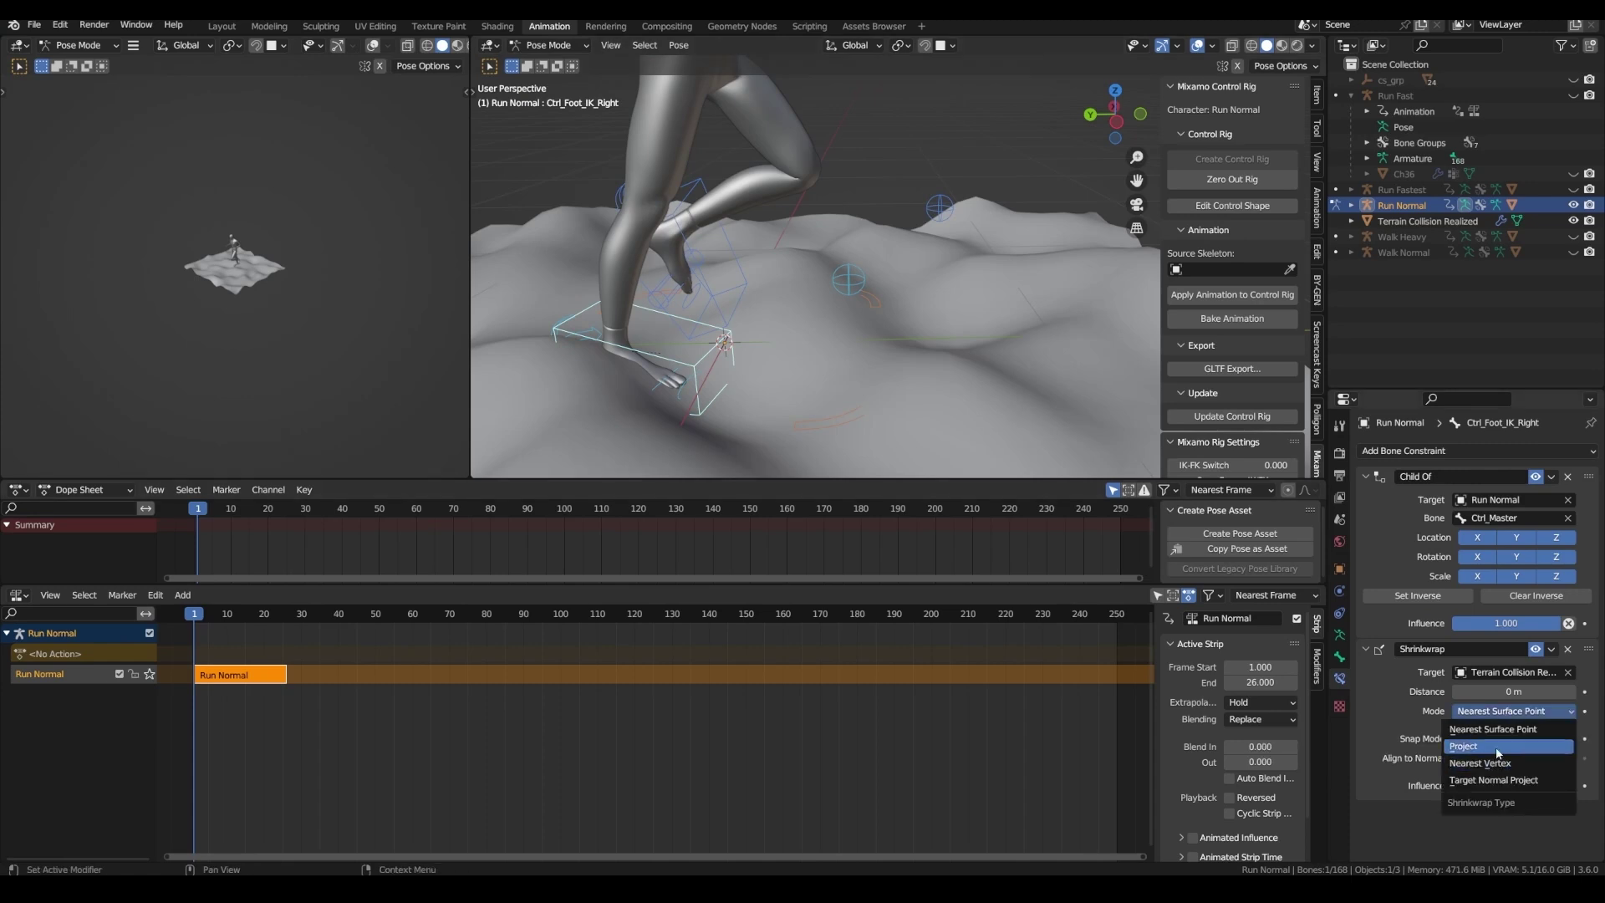
left_click(1495, 742)
scroll(1494, 743, "down", 2)
left_click(1512, 754)
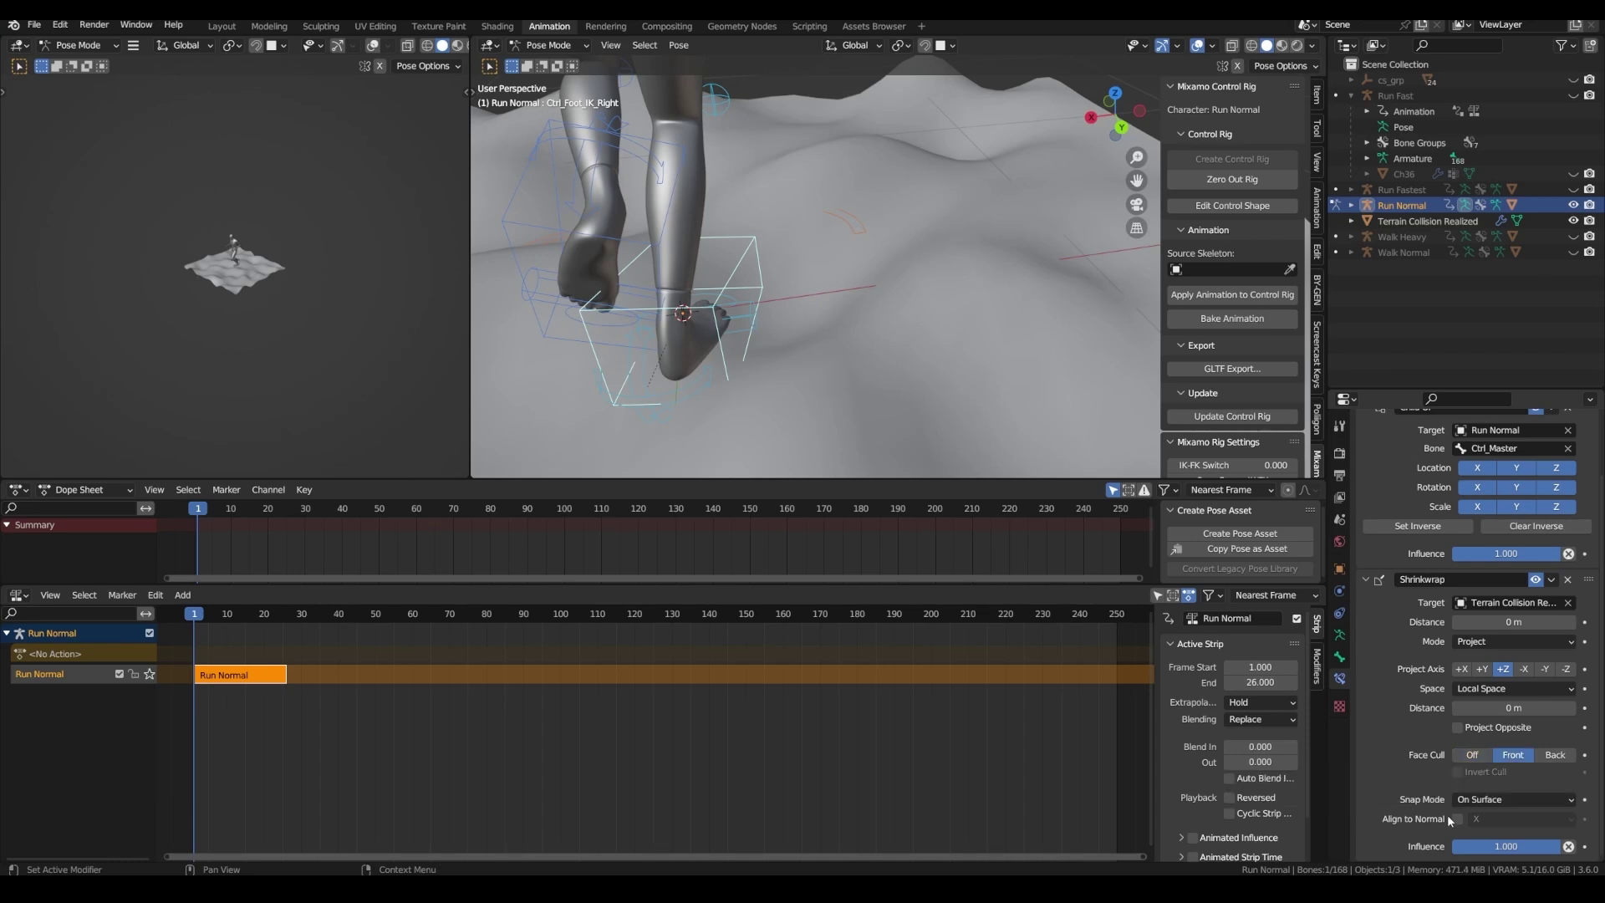
- Enable Align to Normal on the right foot's Shrinkwrap constraint and set its axis to Z
left_click(1458, 819)
left_click(1483, 817)
left_click(1488, 768)
- Switch to Object Mode and move the Terrain Collision Realized object beneath the character's feet
left_click(552, 45)
left_click(555, 62)
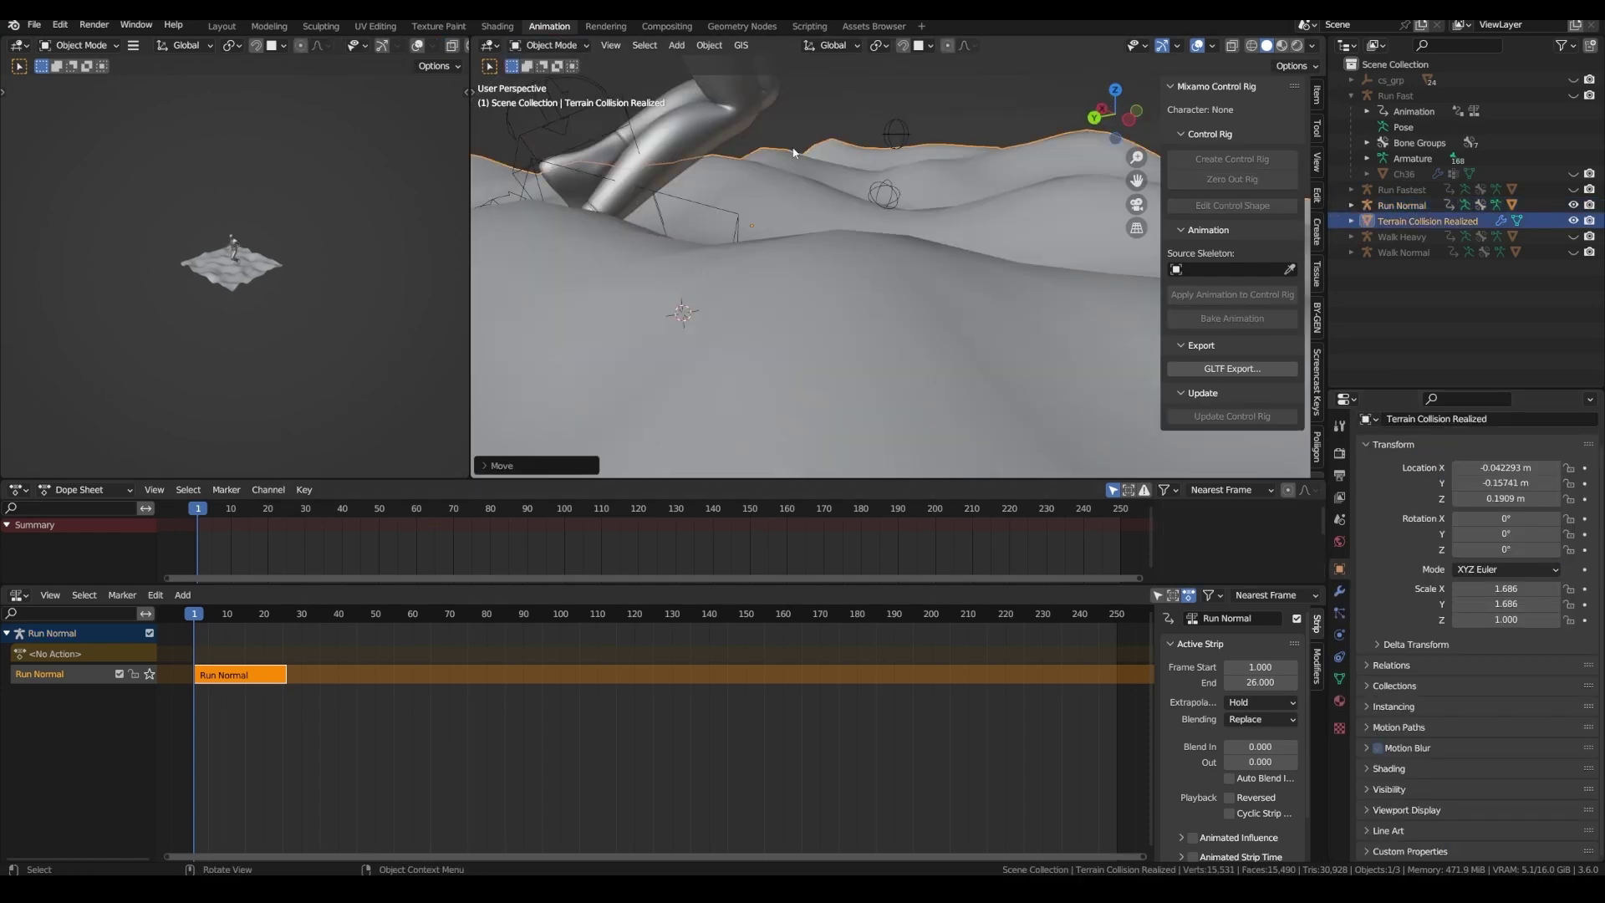
mouse_move(680, 318)
middle_mouse_down()
mouse_move(798, 311)
mouse_move(618, 262)
mouse_move(670, 304)
mouse_move(669, 224)
mouse_move(739, 252)
mouse_move(674, 344)
middle_mouse_up()
key("g")
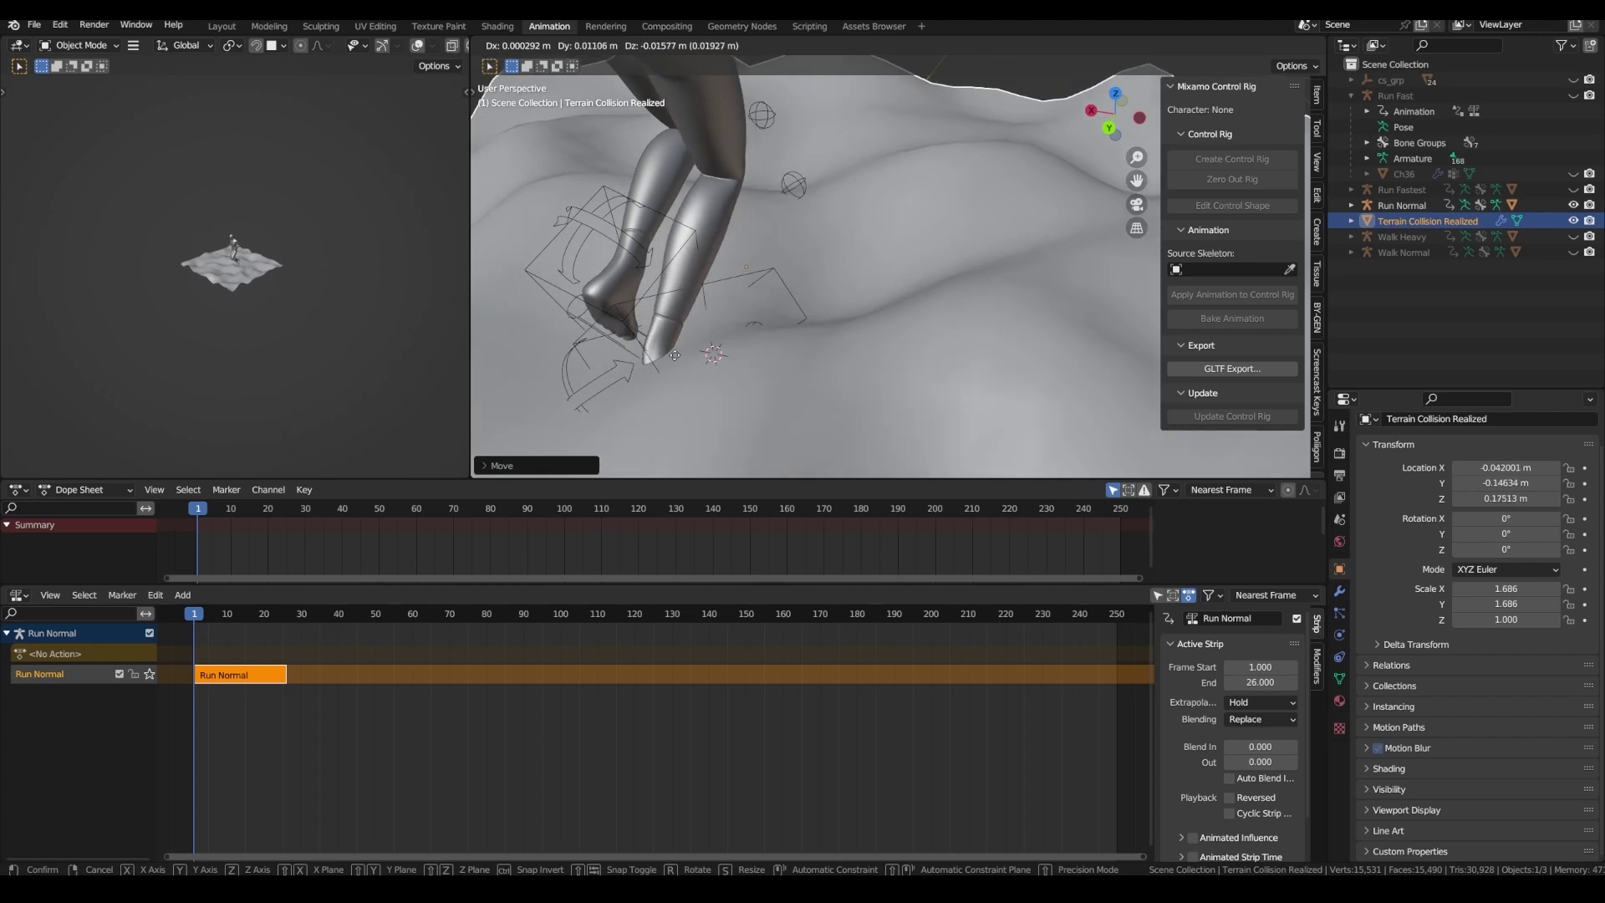
left_click(615, 346)
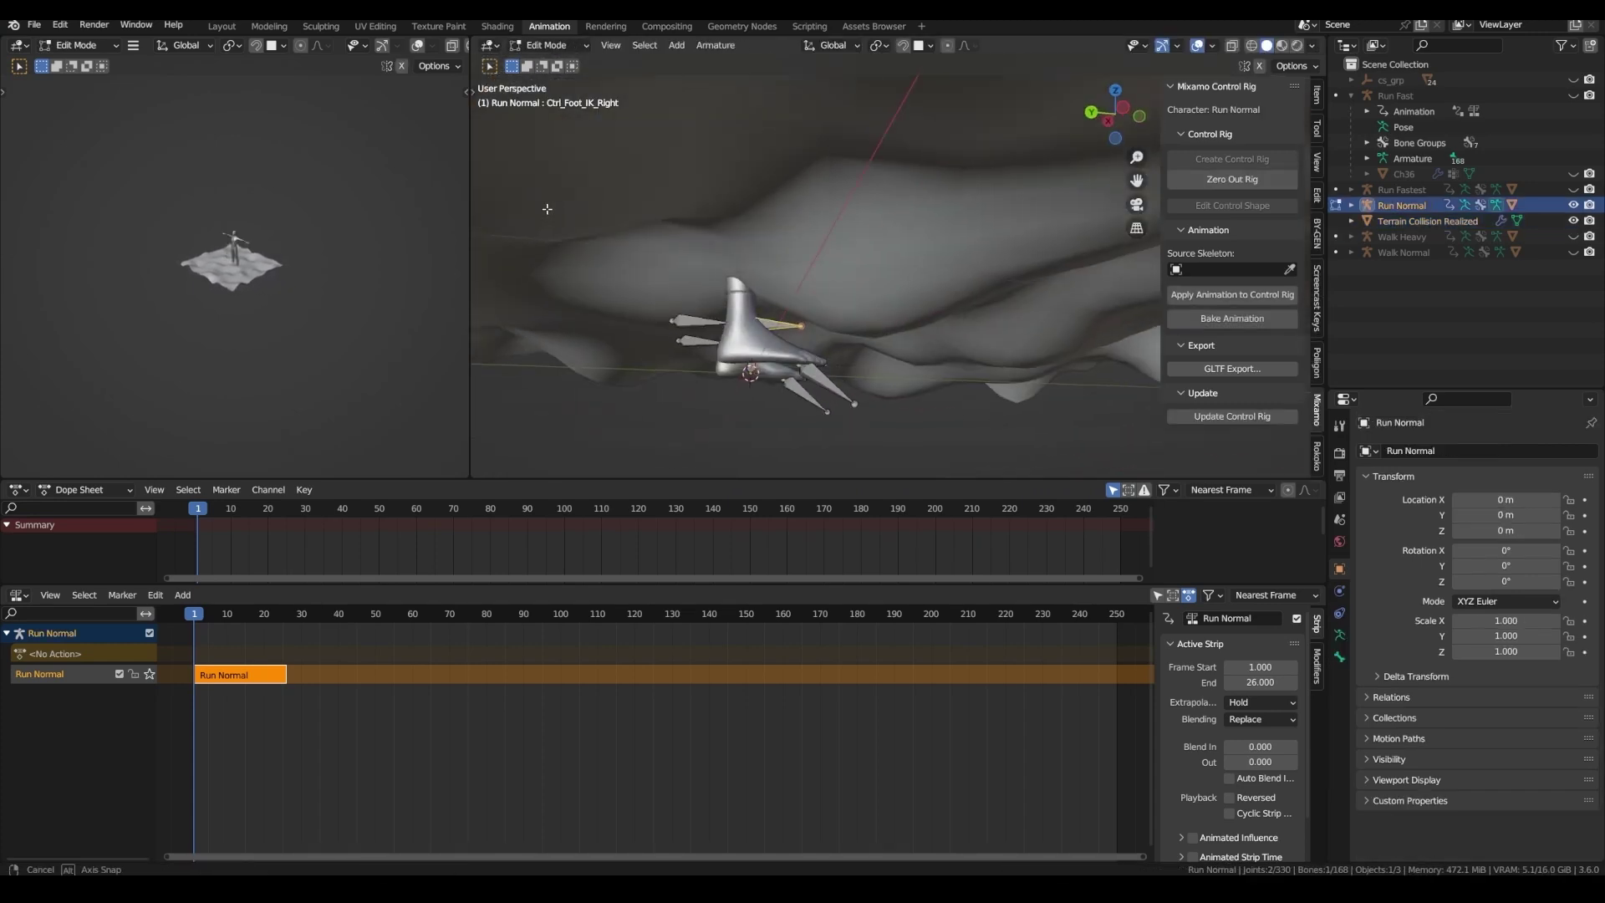
scroll(790, 331, "up", 4)
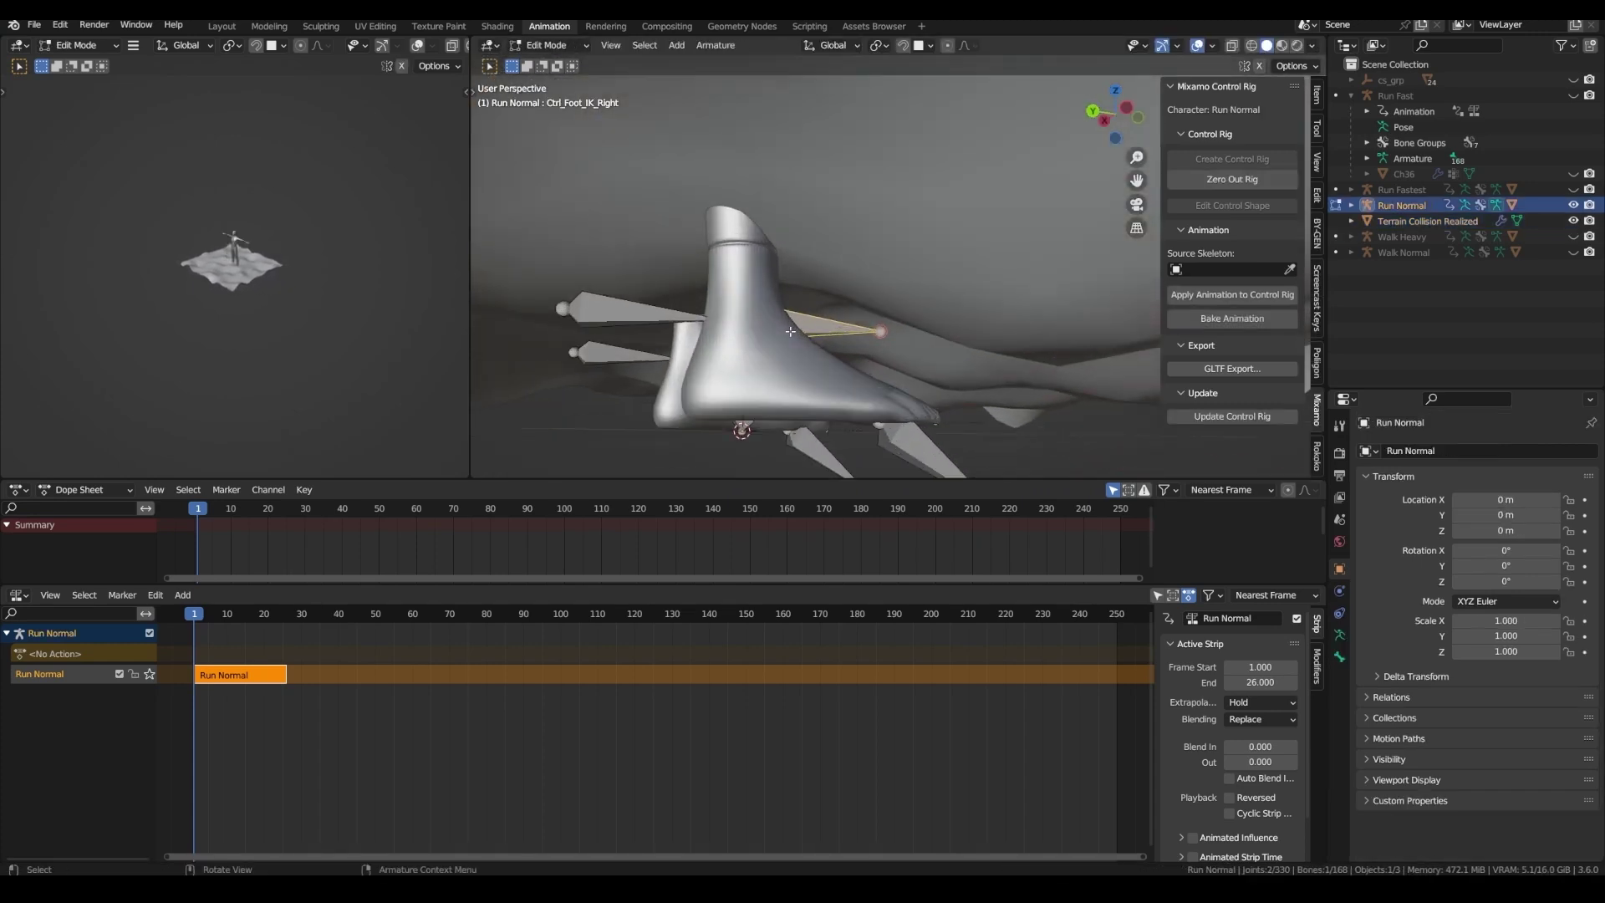
mouse_move(789, 331)
middle_mouse_down()
mouse_move(765, 328)
mouse_move(778, 324)
middle_mouse_up()
key("g")
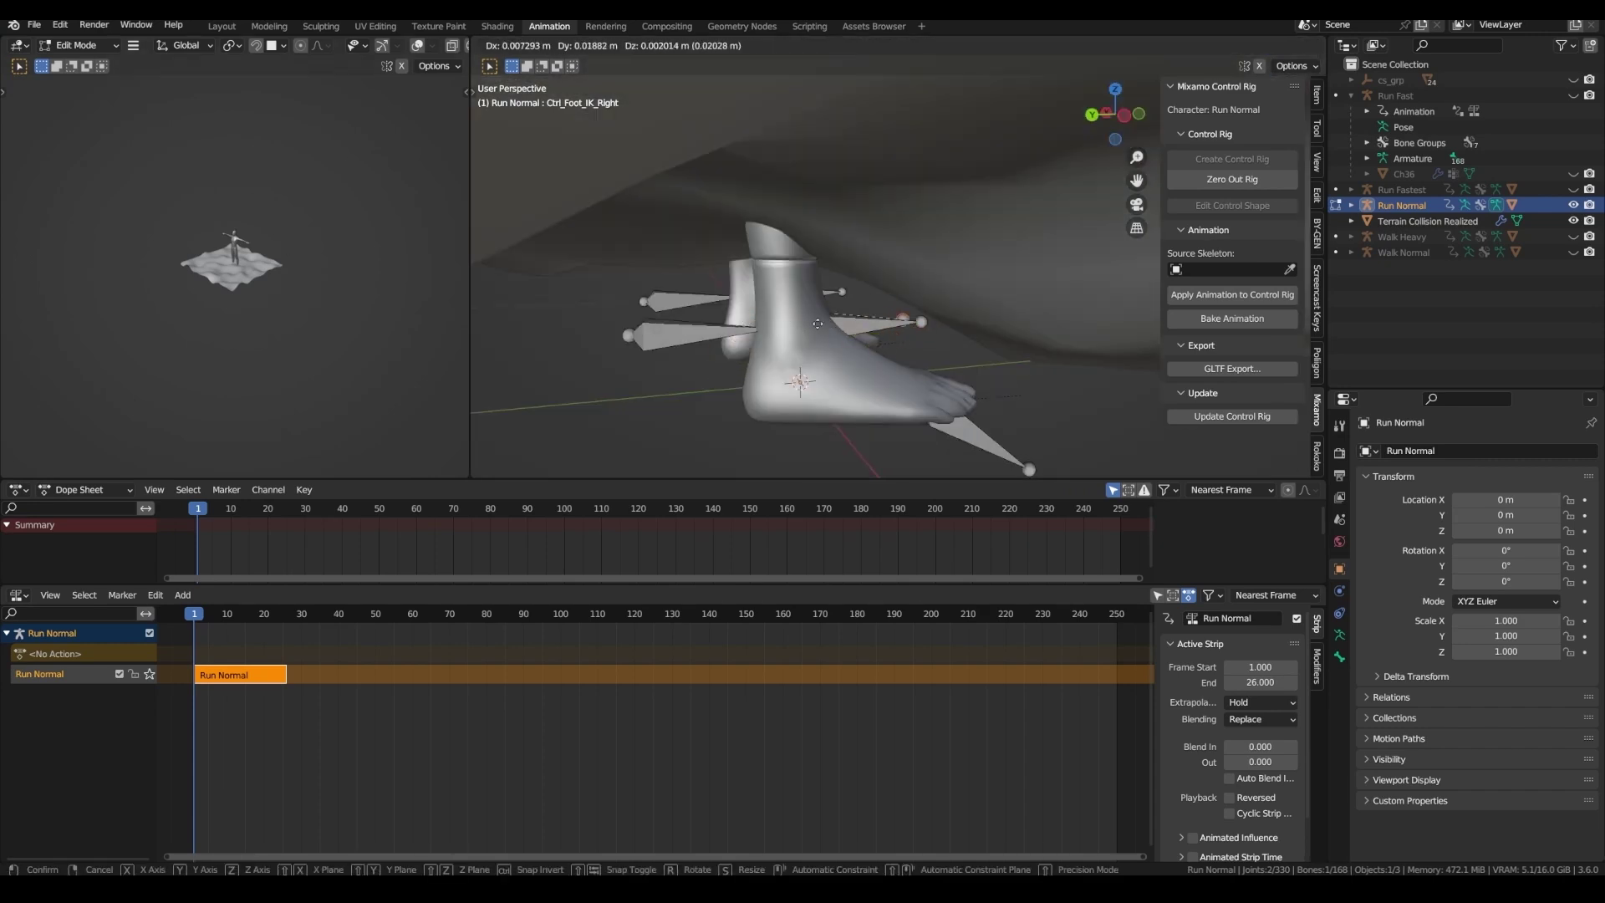
right_click(798, 383)
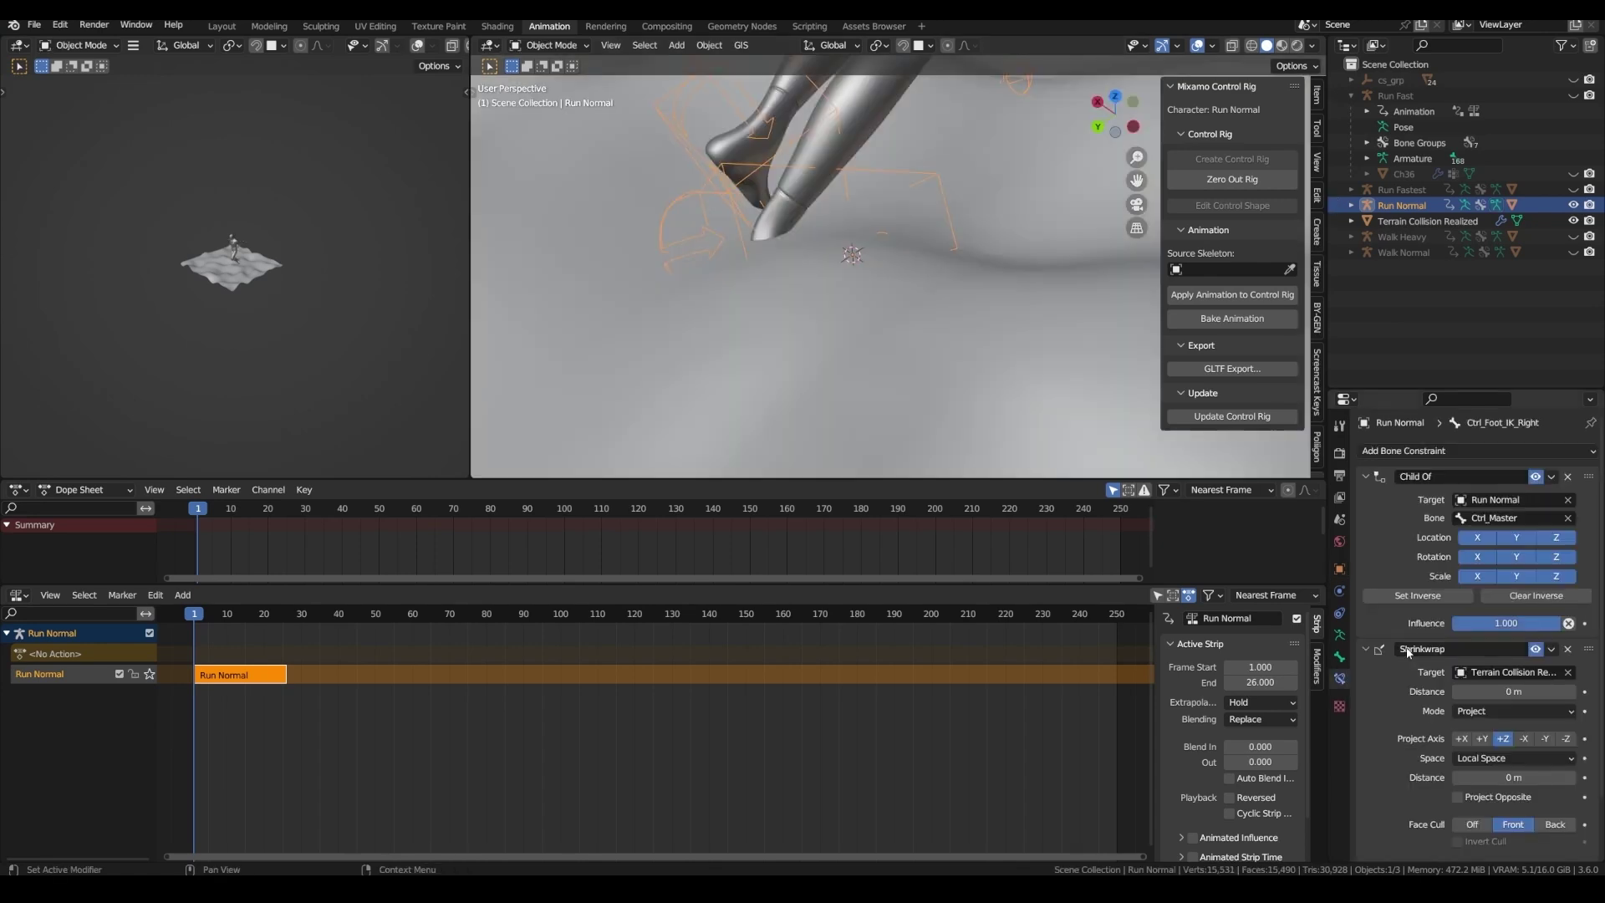
- Set the right foot Shrinkwrap's Distance to 0.1 m and its Snap Mode to Outside Surface
scroll(1406, 661, "down", 2)
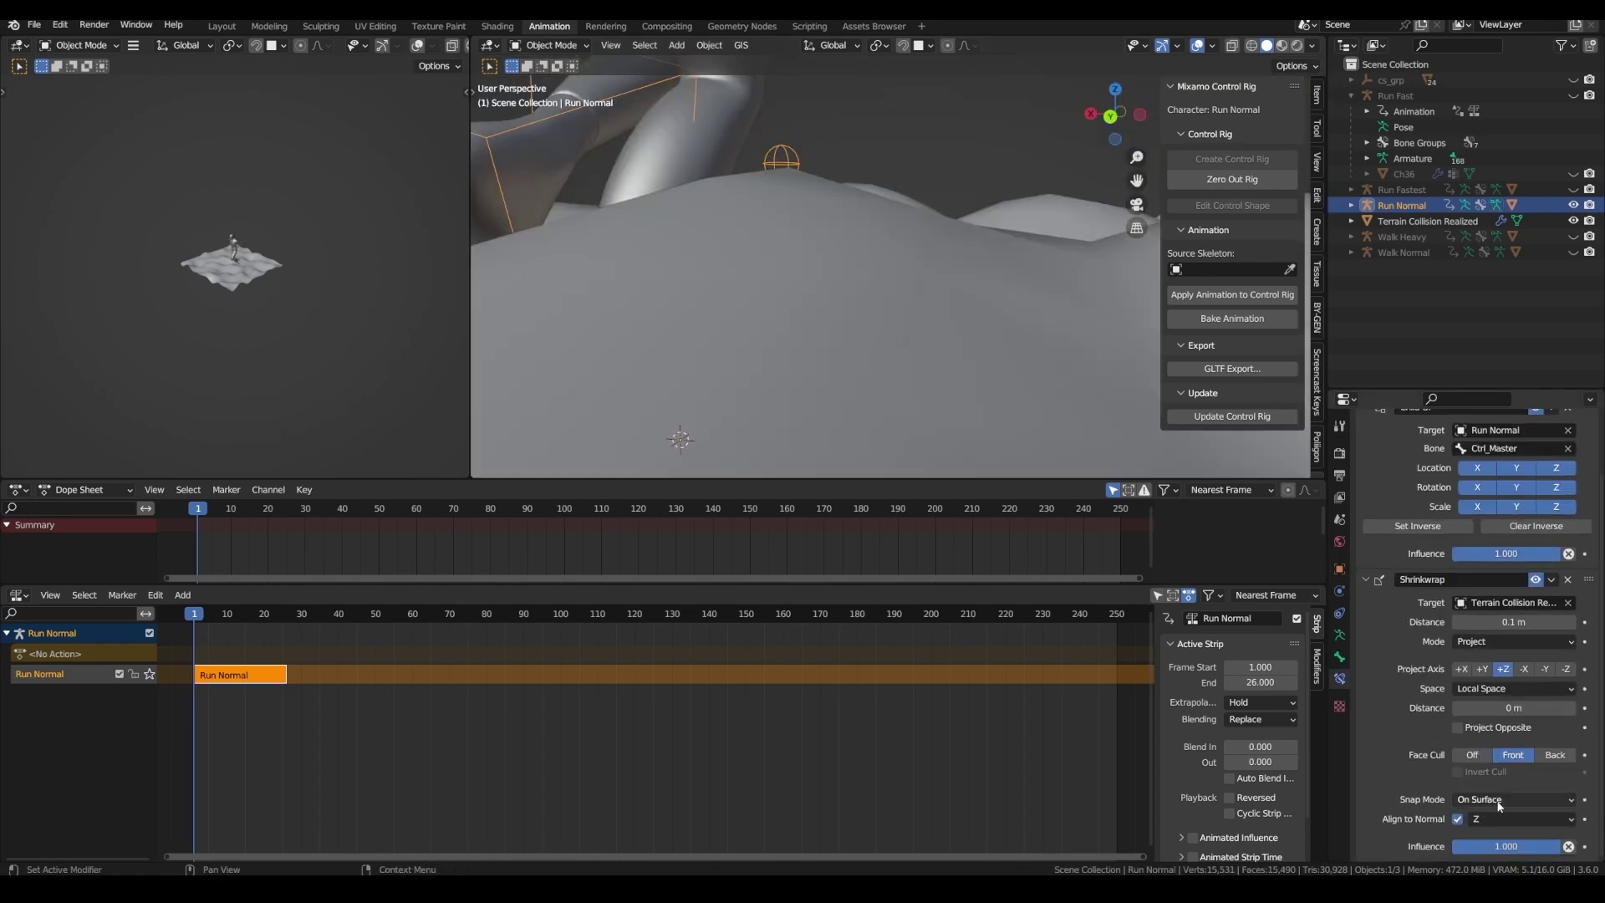
left_click(1504, 799)
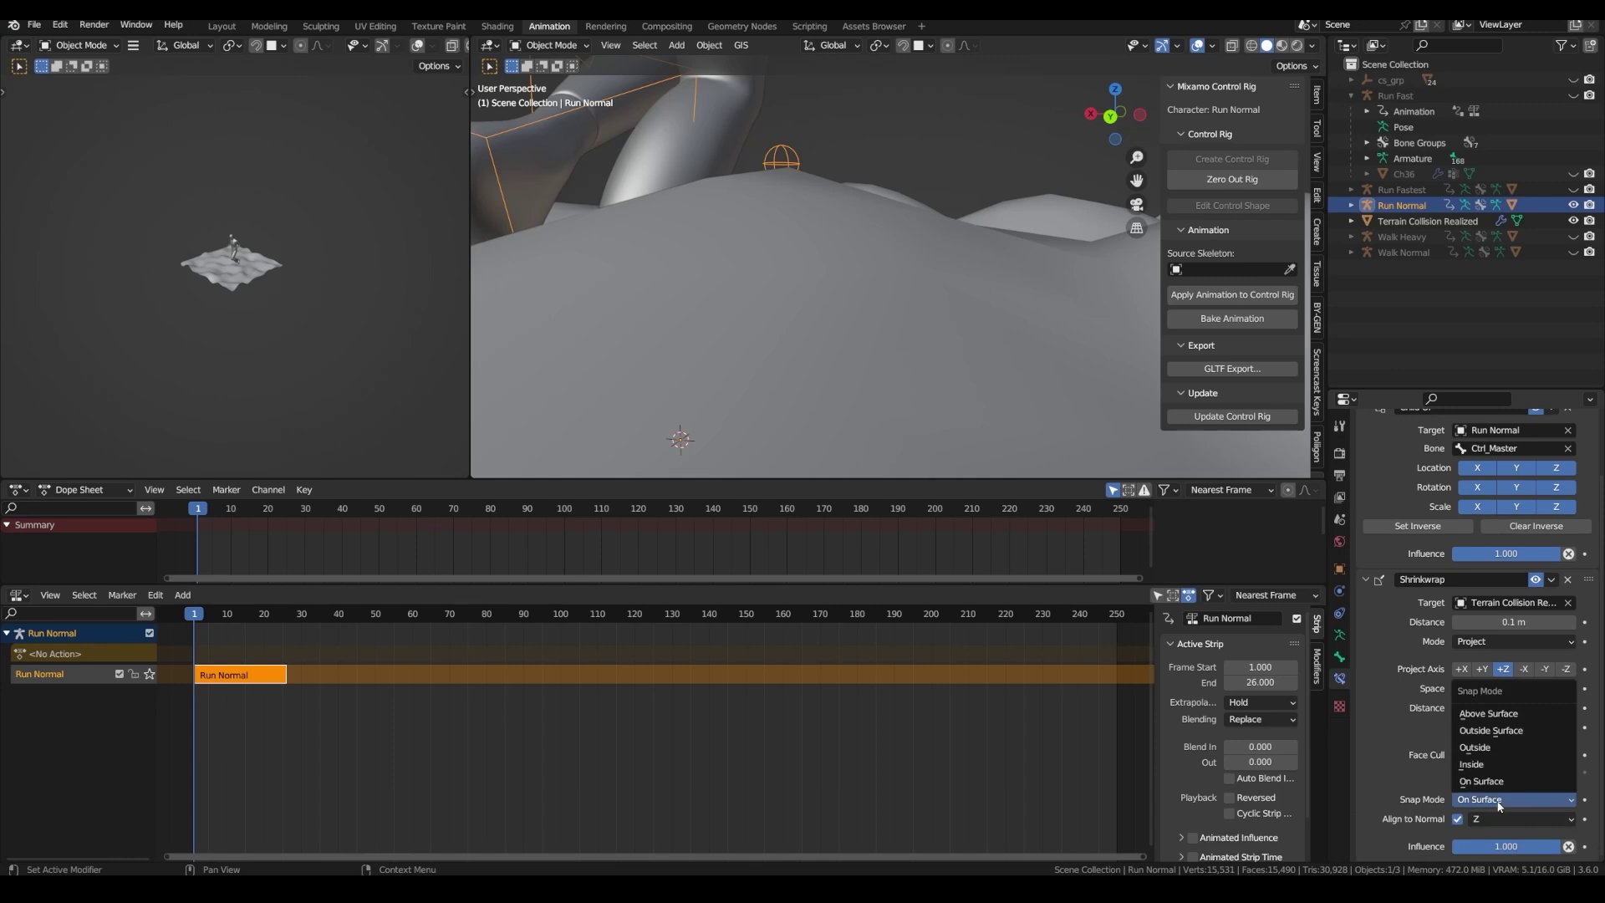
left_click(1513, 731)
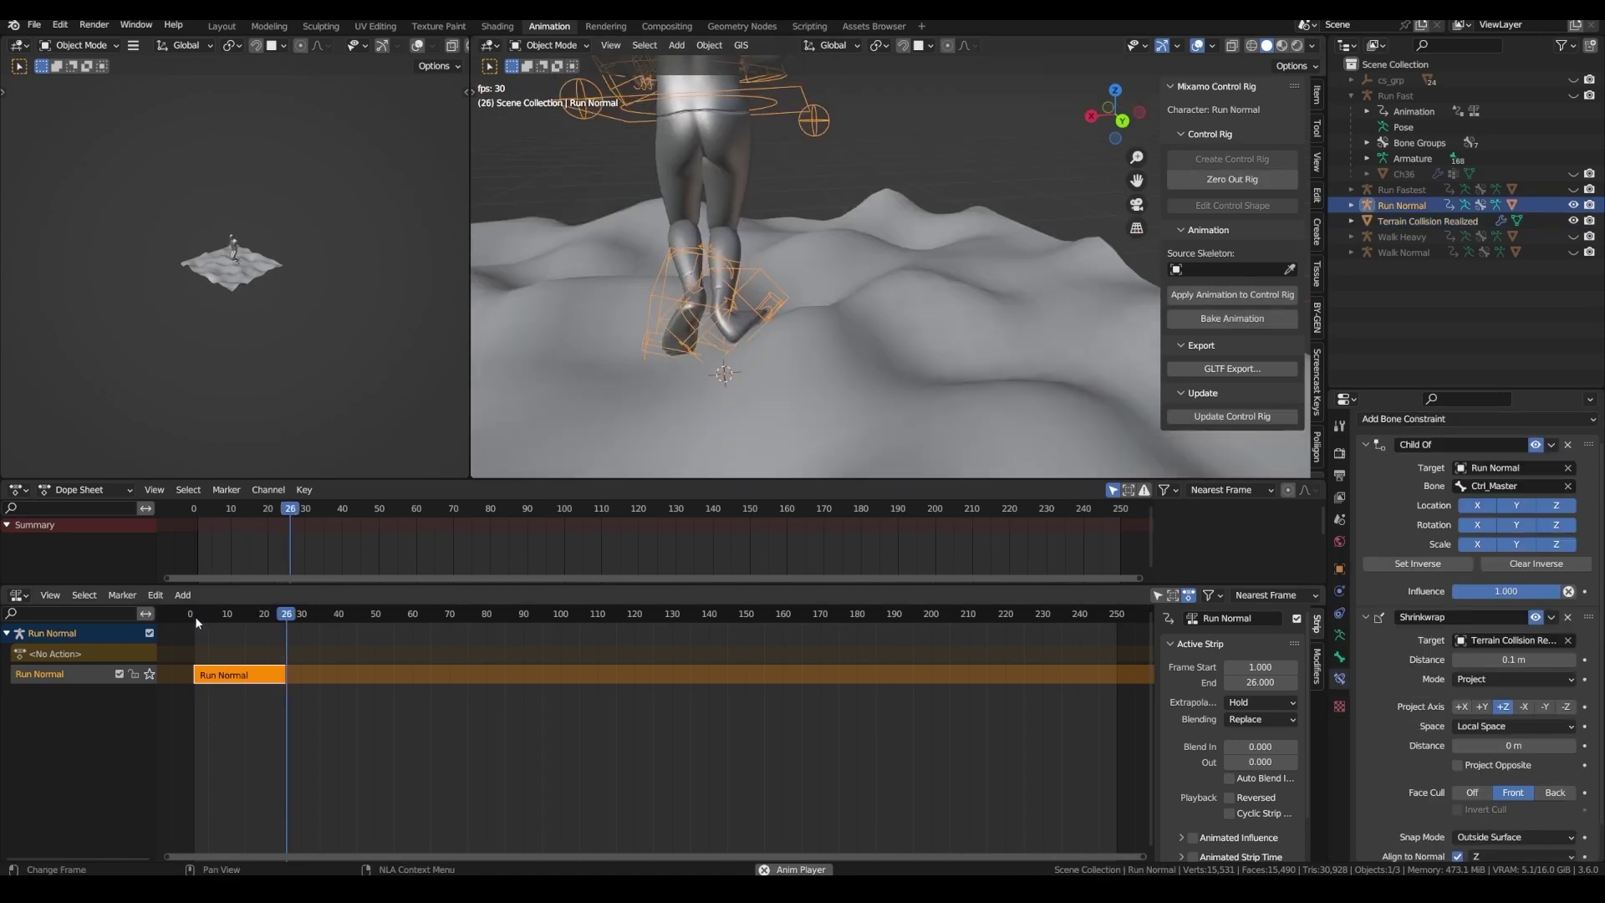
- At frame 16, add a second Shrinkwrap bone constraint to Ctrl_Foot_IK_Right with Terrain Collision Realized as its target
left_click_drag(198, 632, 250, 622)
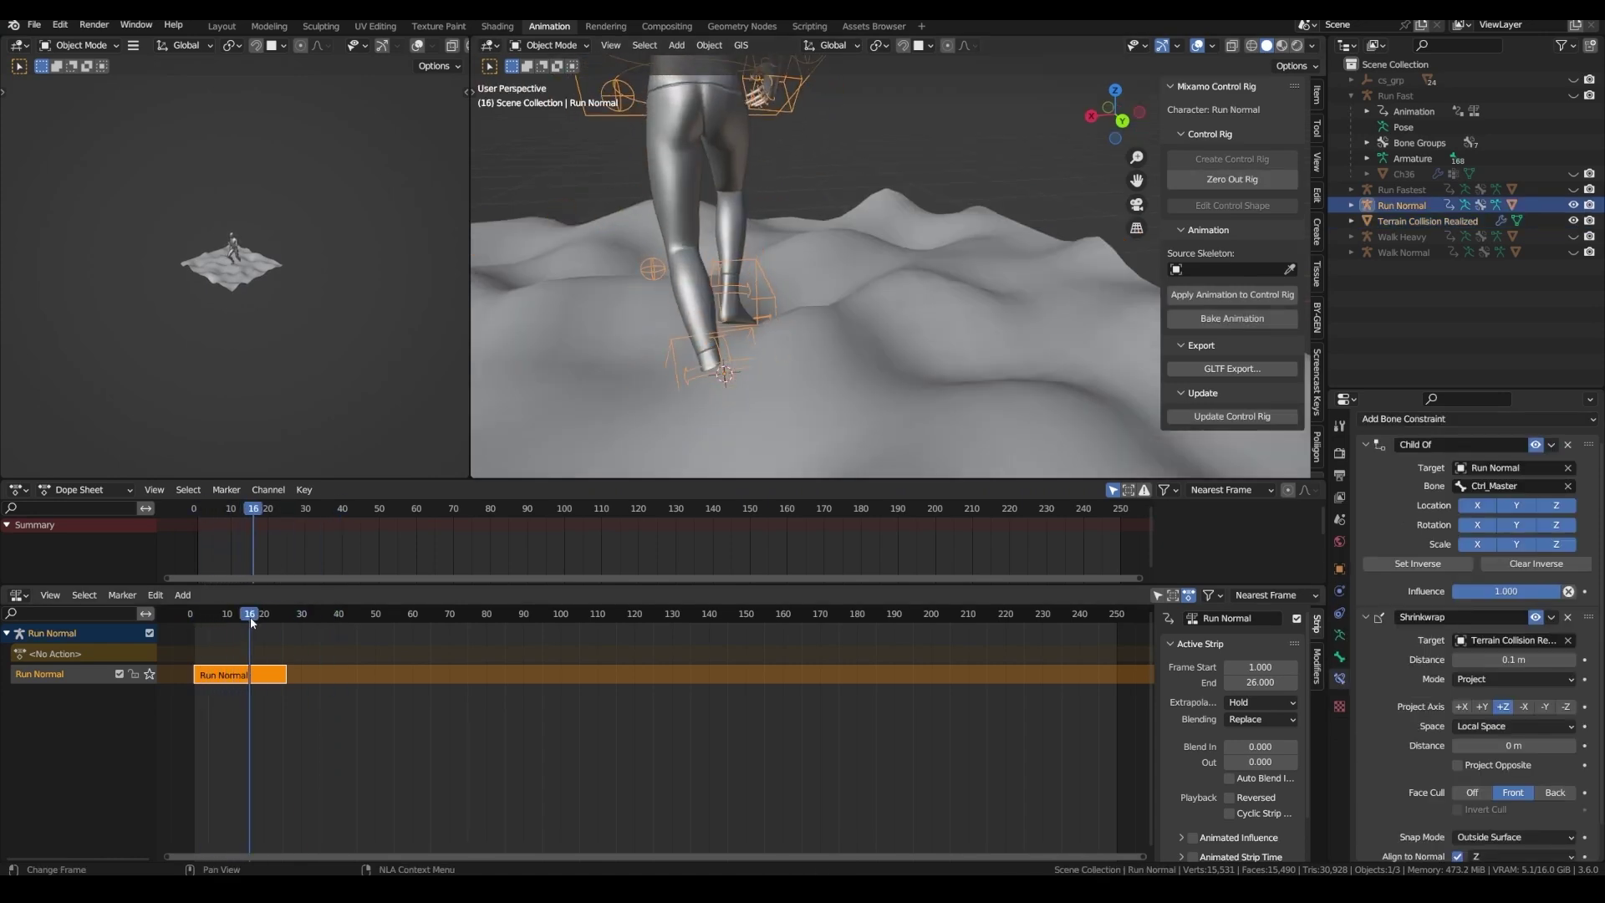
left_click(1367, 617)
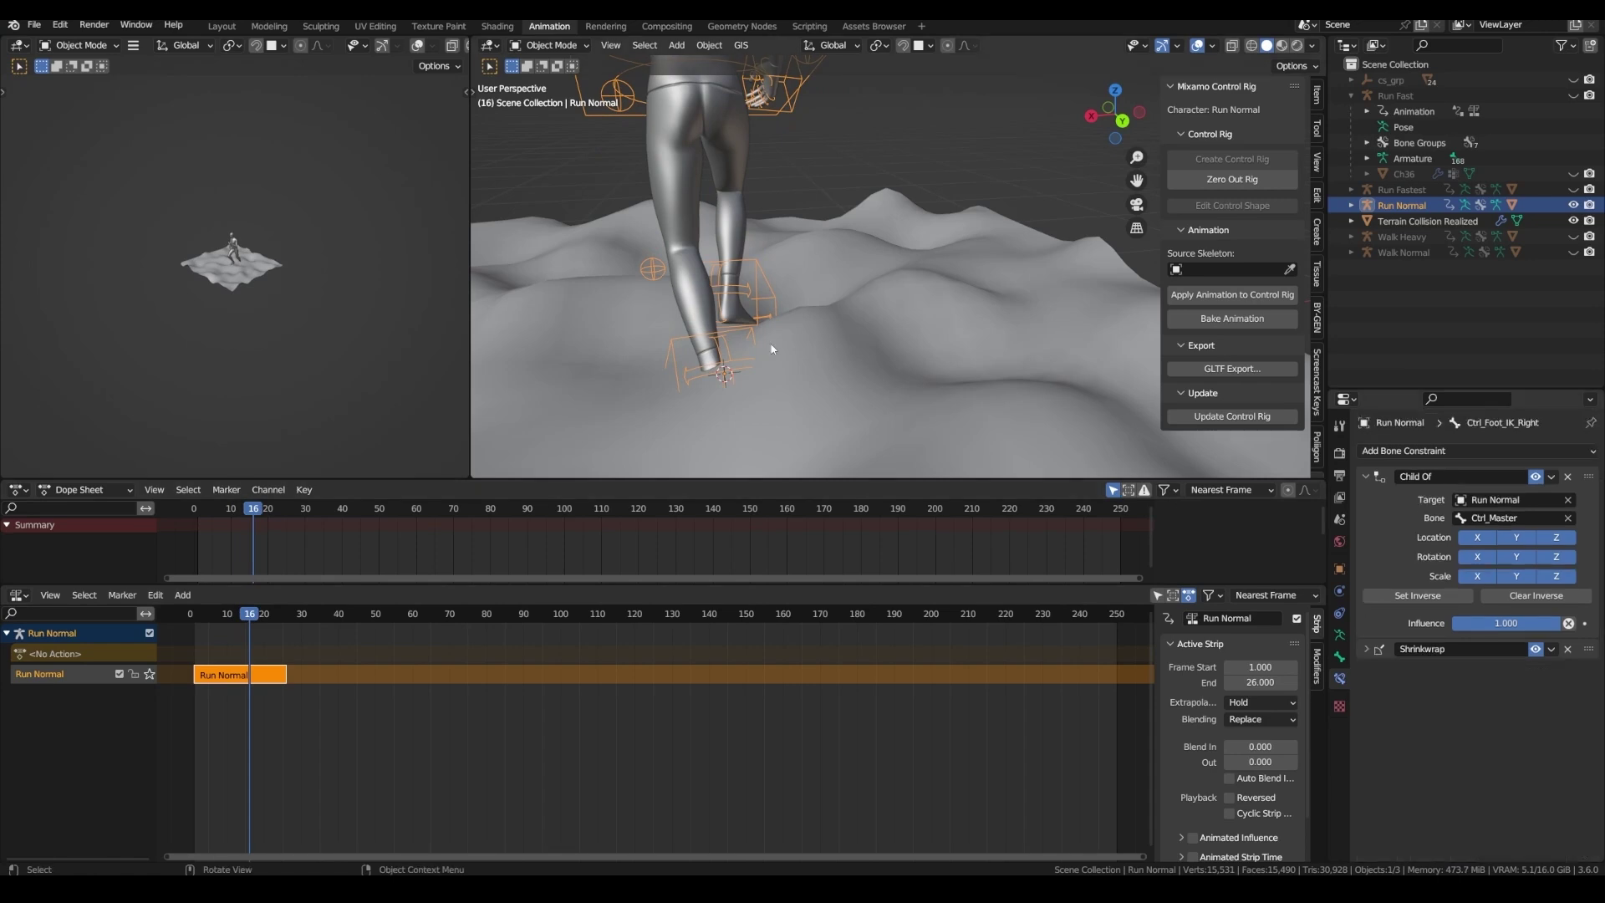
key("ctrl+z")
left_click(1367, 647)
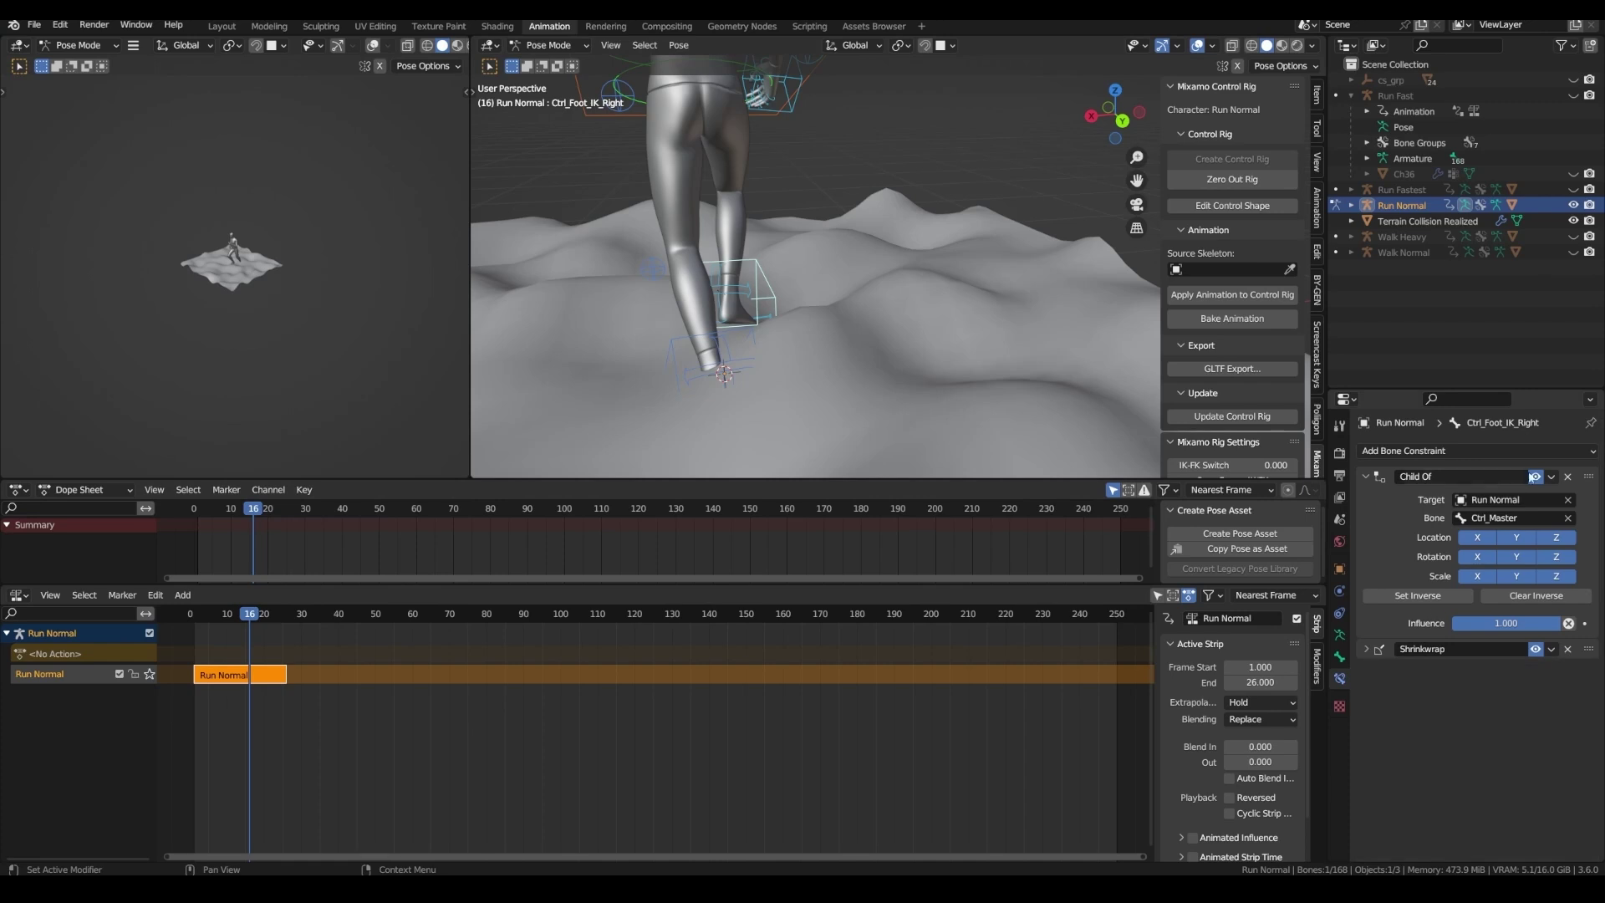
left_click(1562, 451)
left_click(1549, 595)
left_click(1568, 693)
left_click(1414, 219)
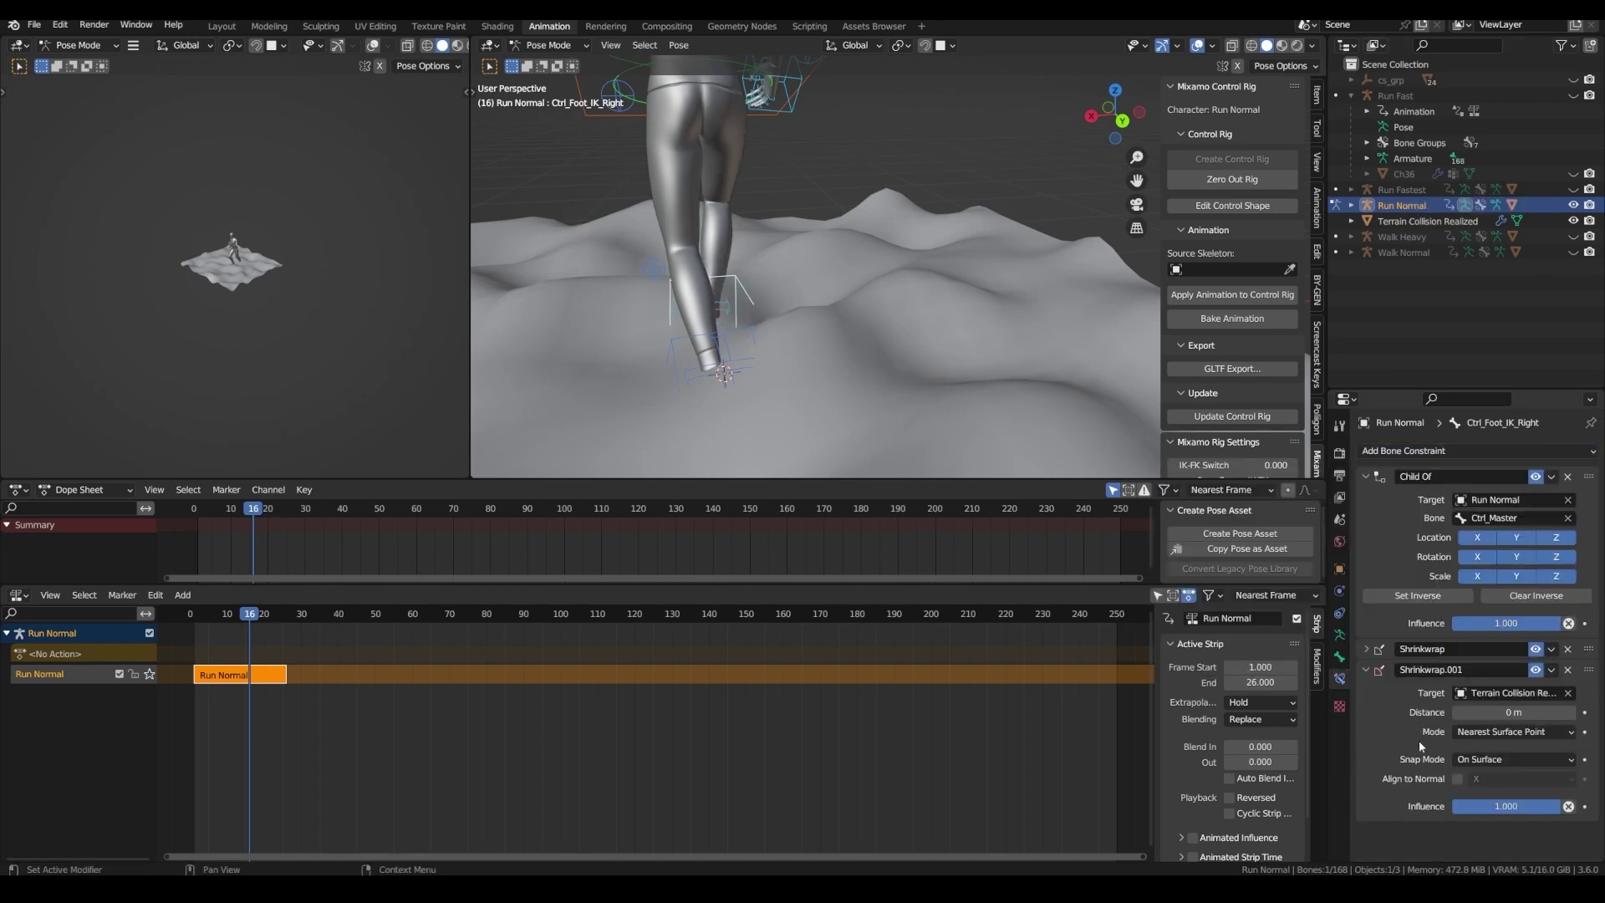
- Set the second Shrinkwrap's Mode to Target Normal Project, Snap Mode to Above Surface and Distance to 0.35 m
left_click(1487, 760)
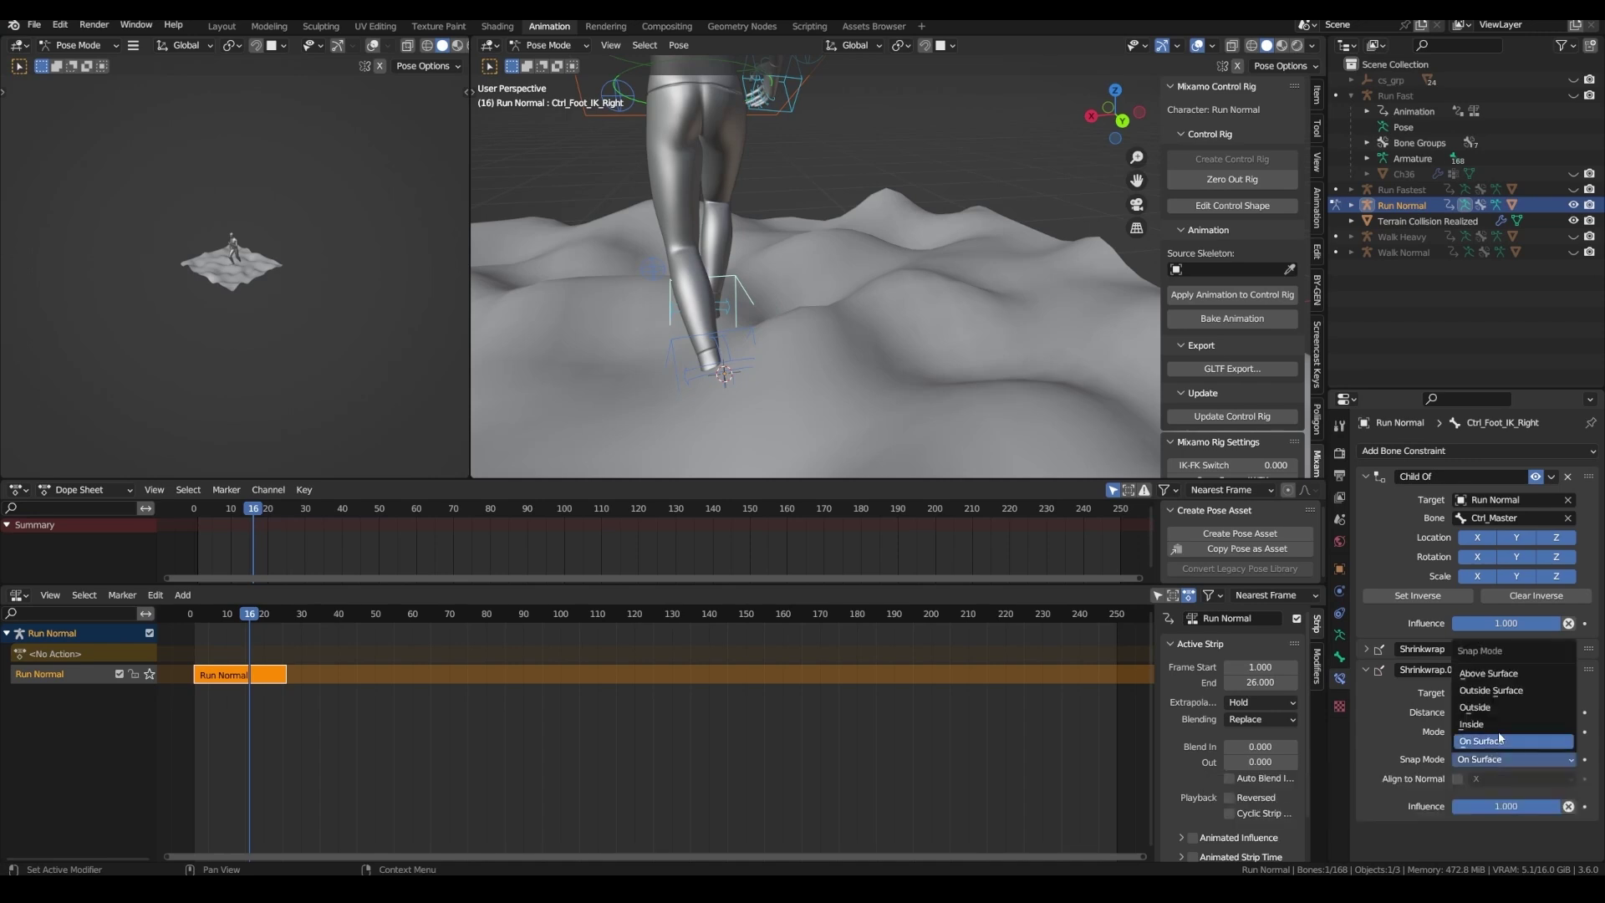
left_click(1503, 676)
mouse_move(1498, 709)
left_mouse_down()
mouse_move(1530, 709)
mouse_move(1515, 709)
left_mouse_up()
left_click_drag(1515, 710, 1527, 711)
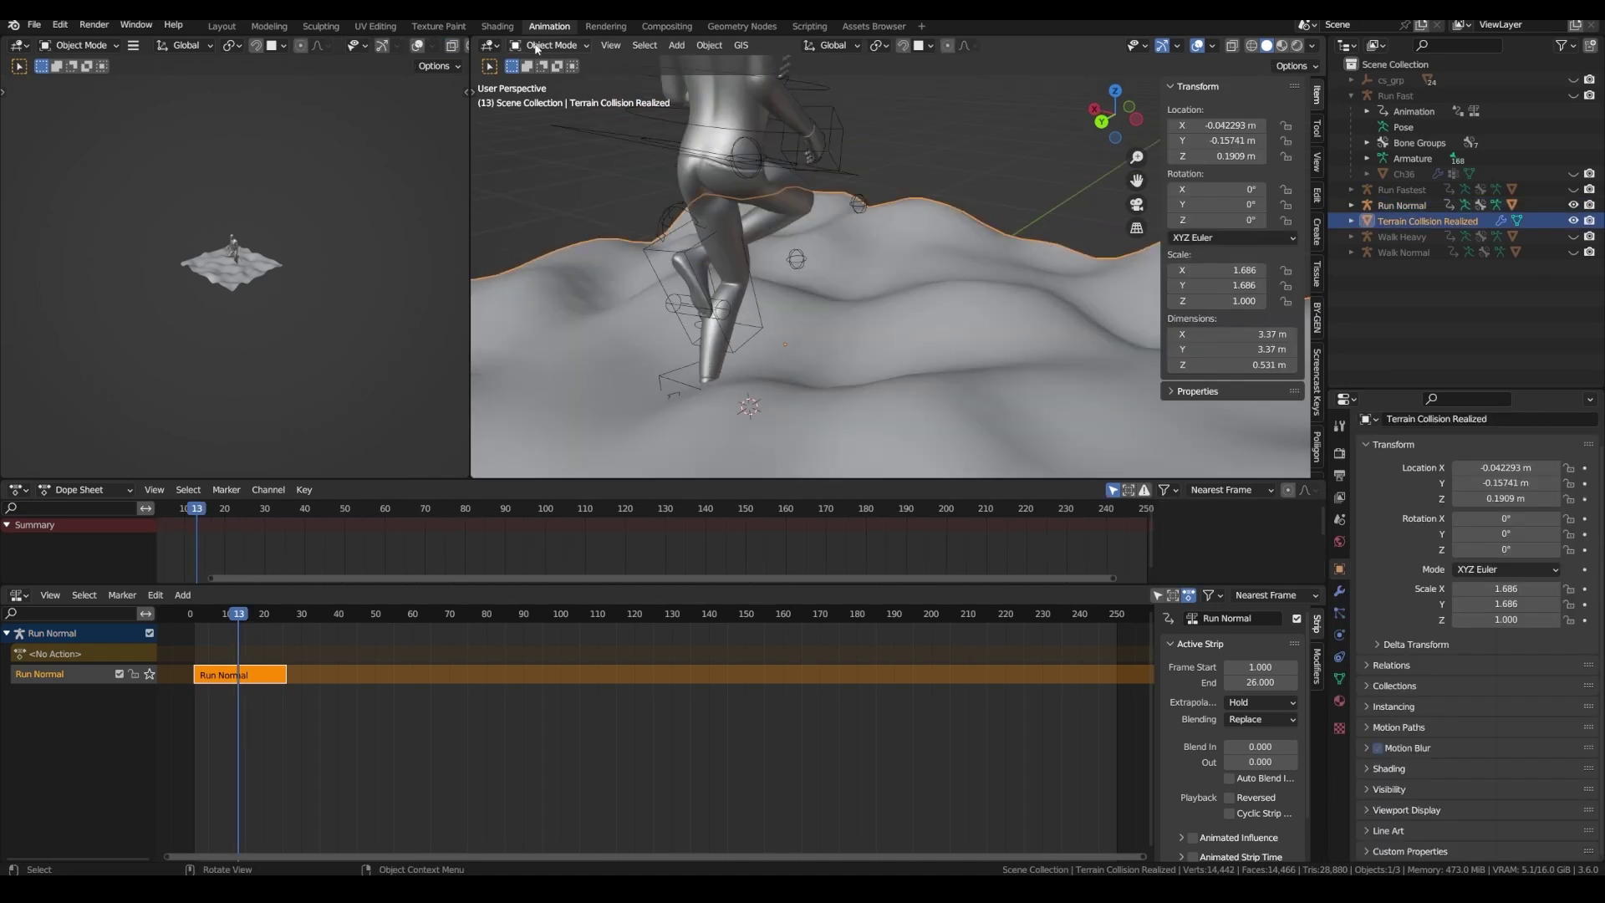
- Apply the scale of the Terrain Collision Realized object in Object Mode
left_click(535, 46)
middle_click_drag(800, 315, 845, 343)
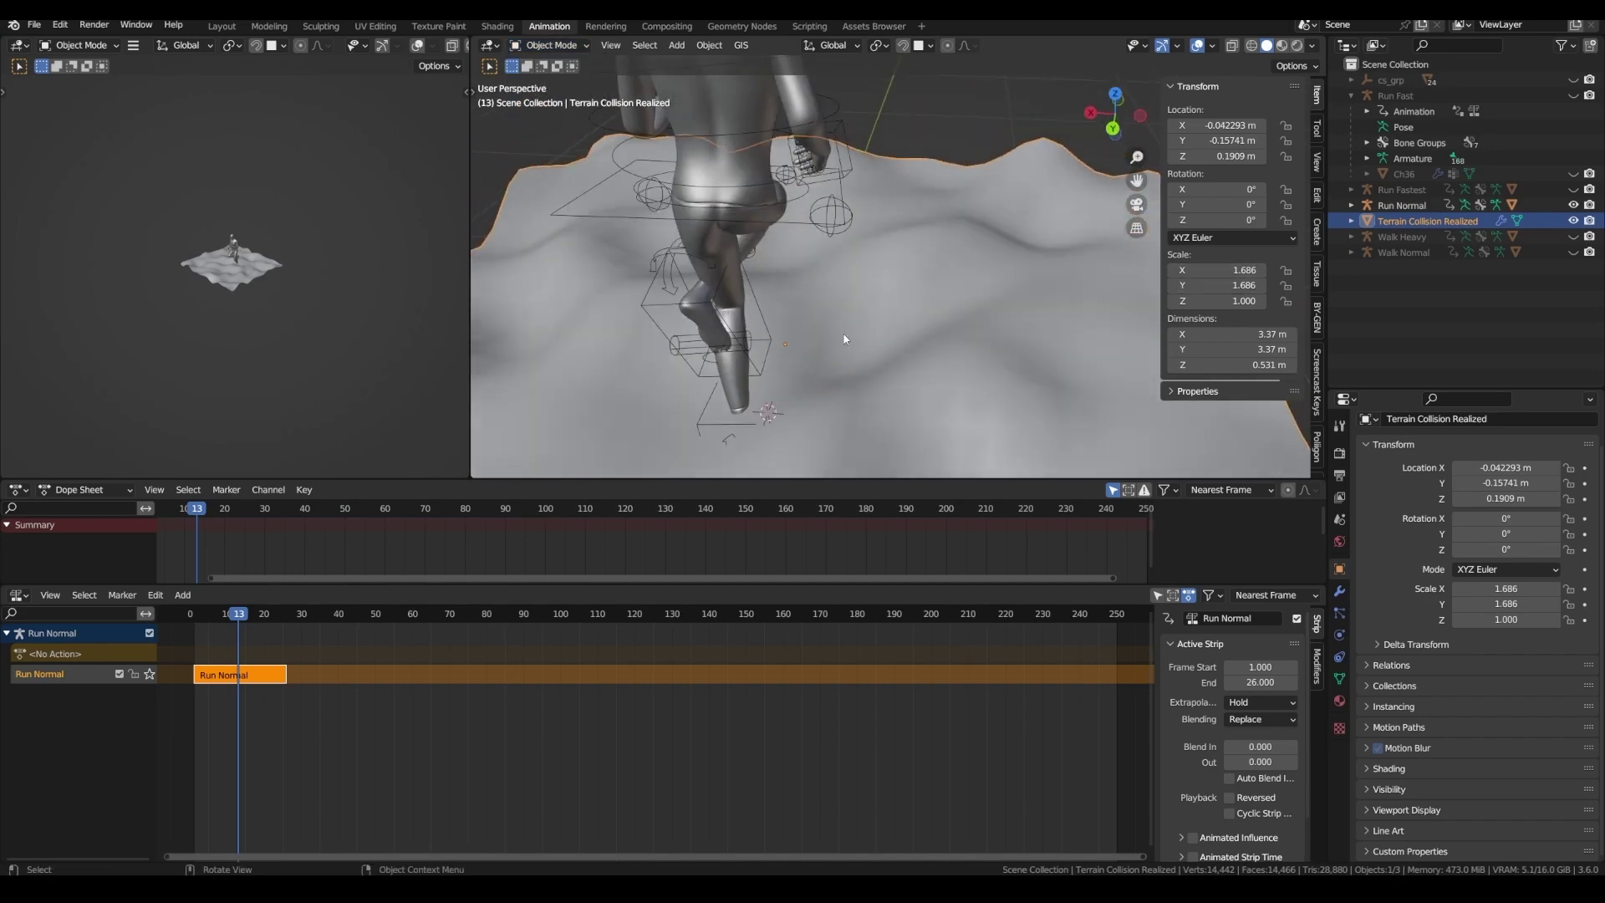
key("ctrl+a")
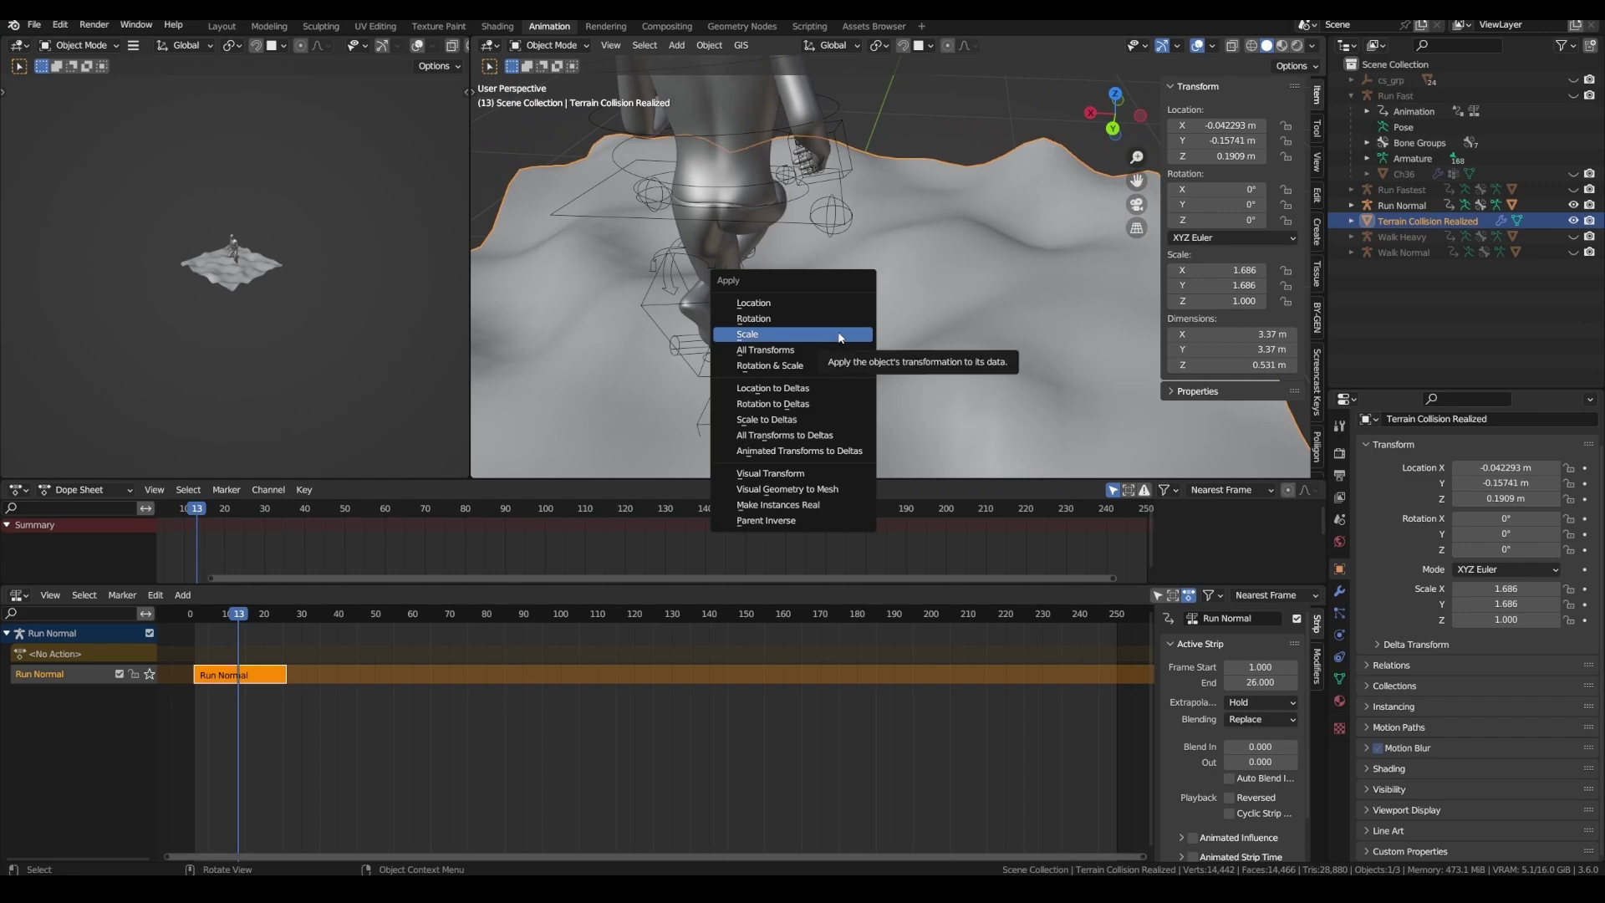
left_click(843, 336)
middle_click_drag(734, 365, 737, 339)
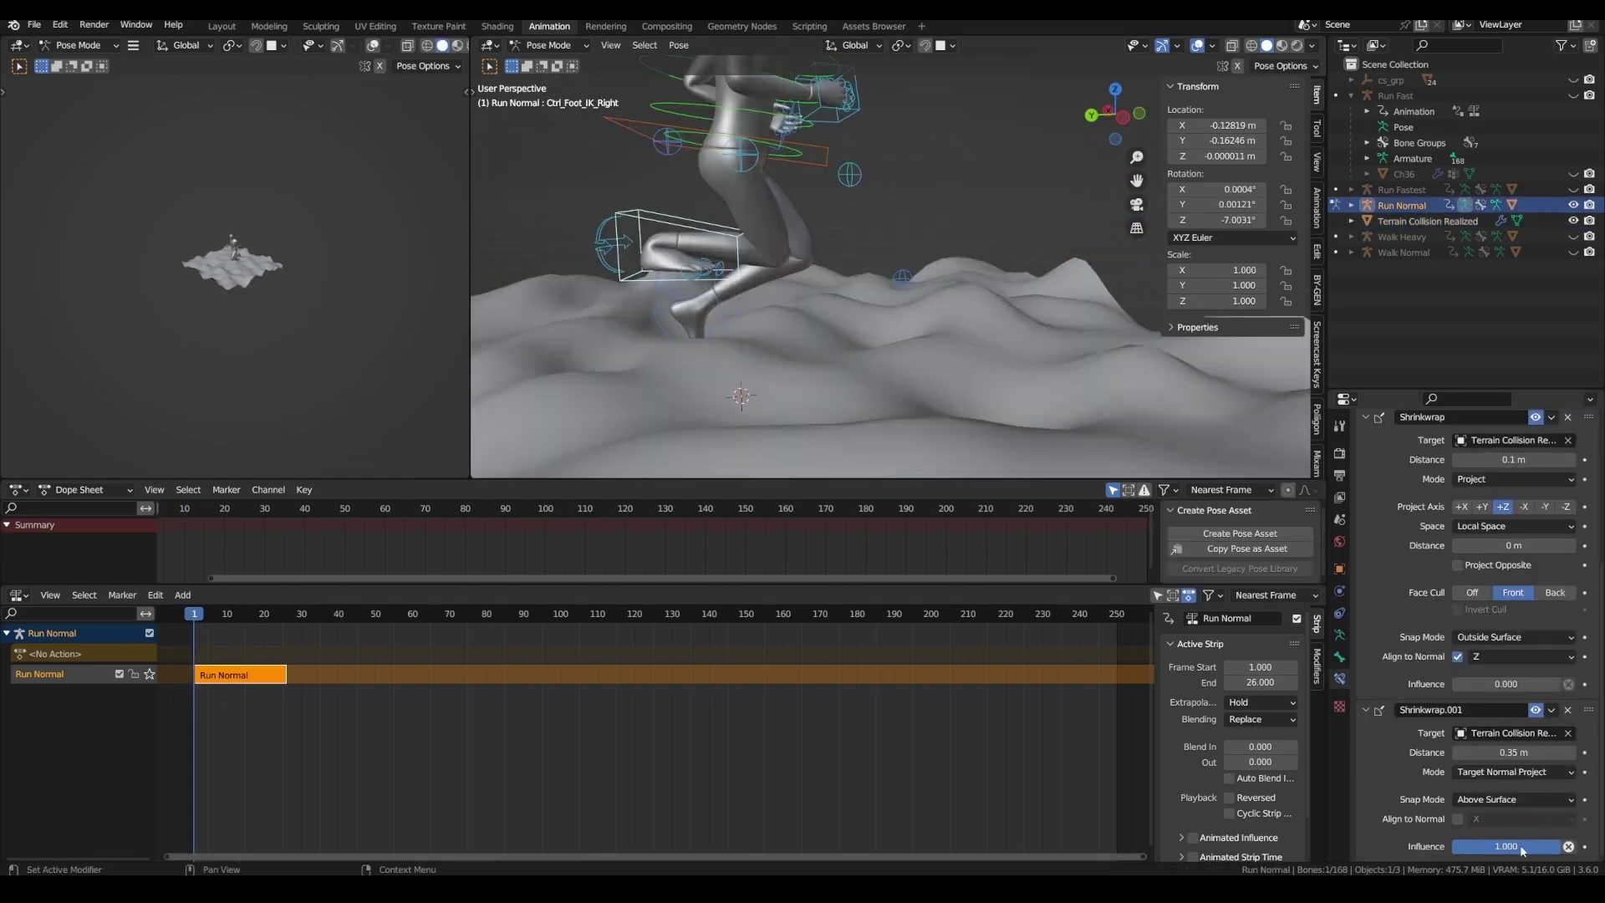
- Set the second Shrinkwrap's Influence to 0 and reposition the terrain beneath the right foot
left_click_drag(1521, 850, 1454, 850)
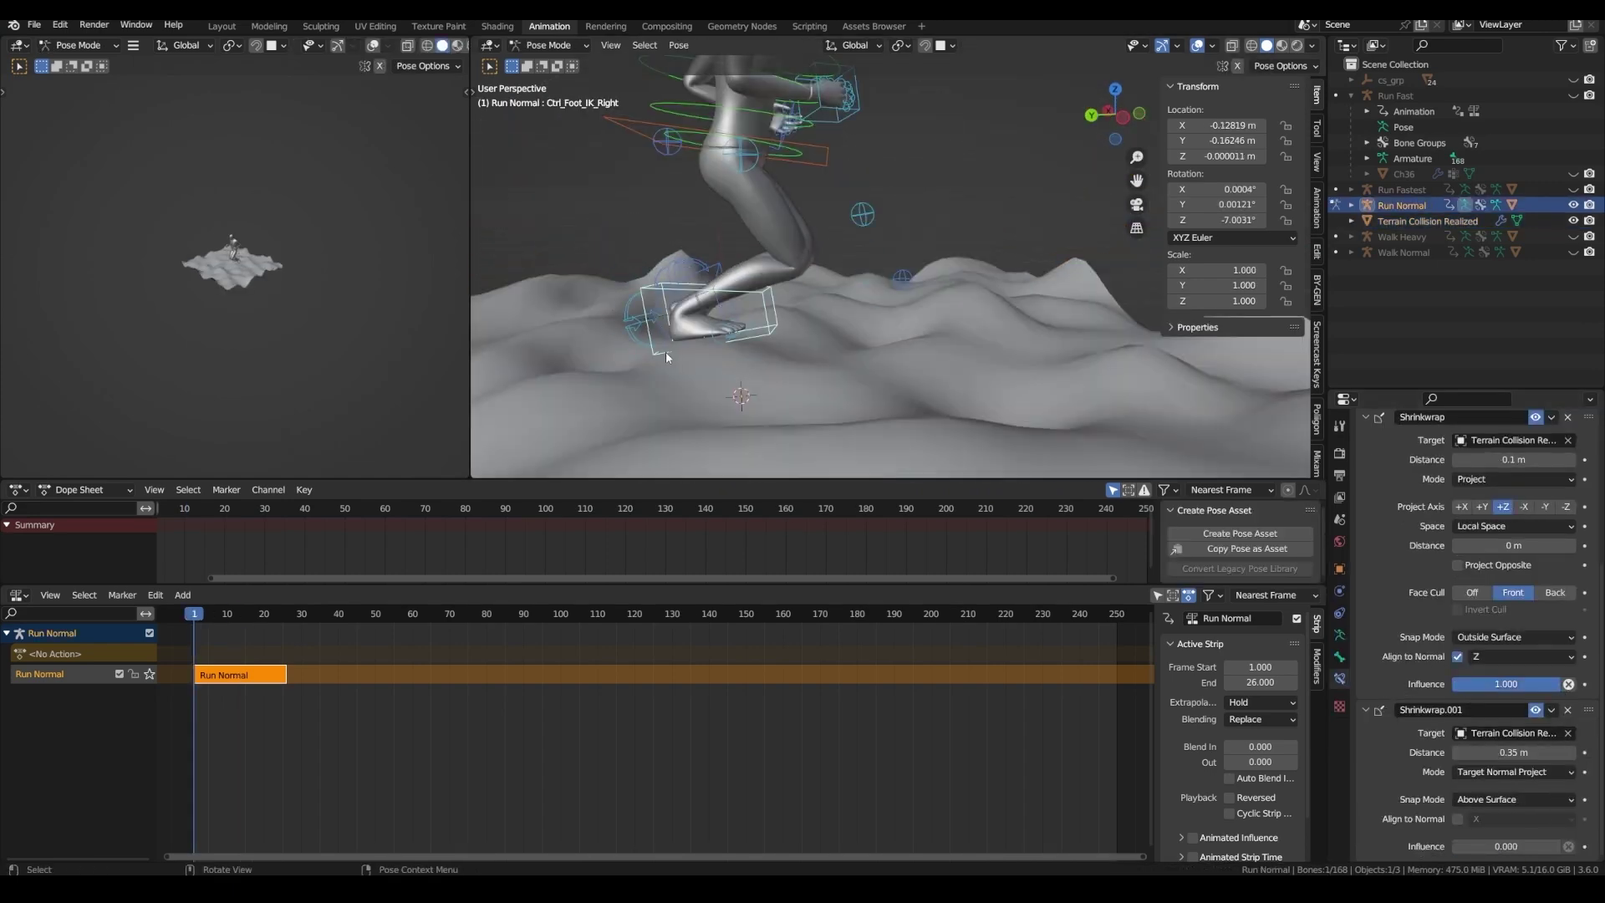
left_click(792, 355)
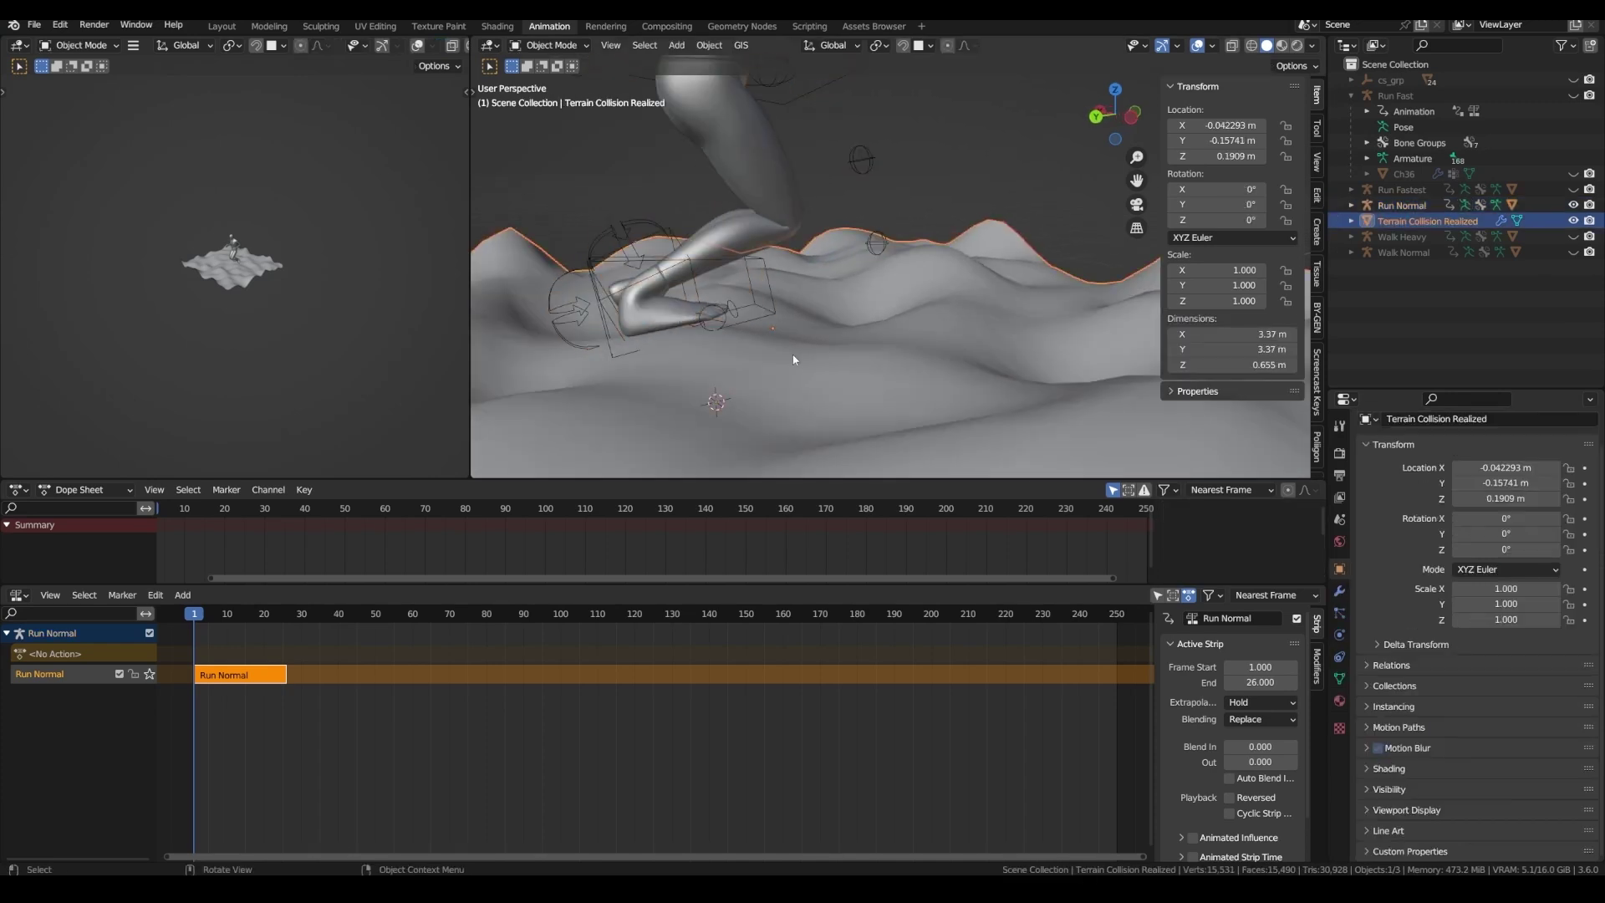
key("g")
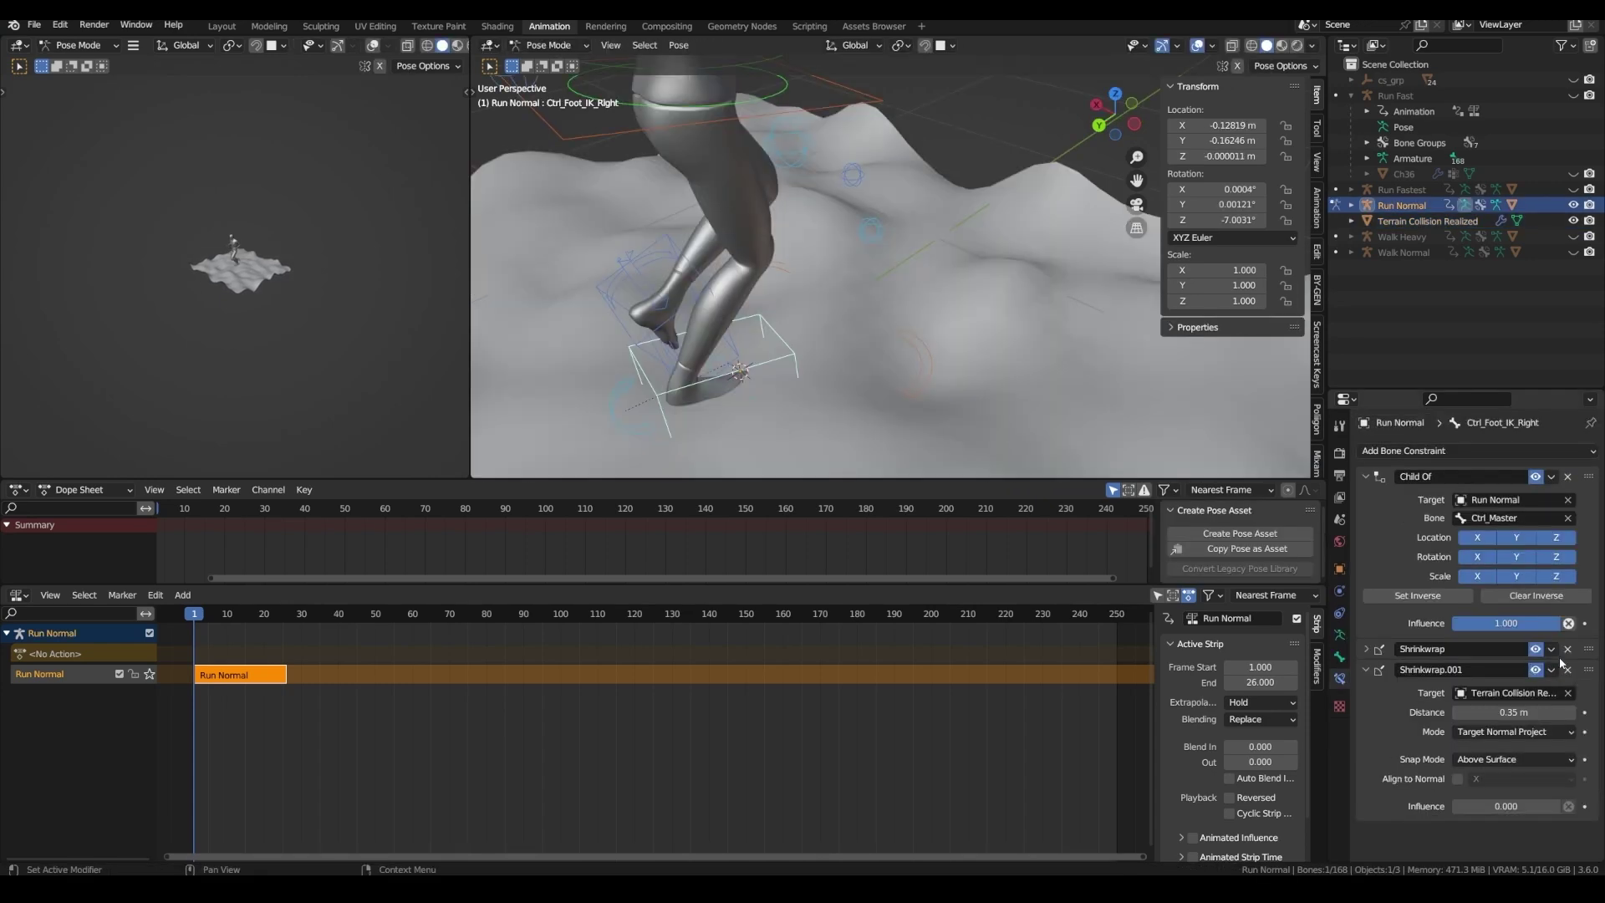
- Duplicate the first Shrinkwrap constraint on Ctrl_Foot_IK_Right
left_click(1552, 651)
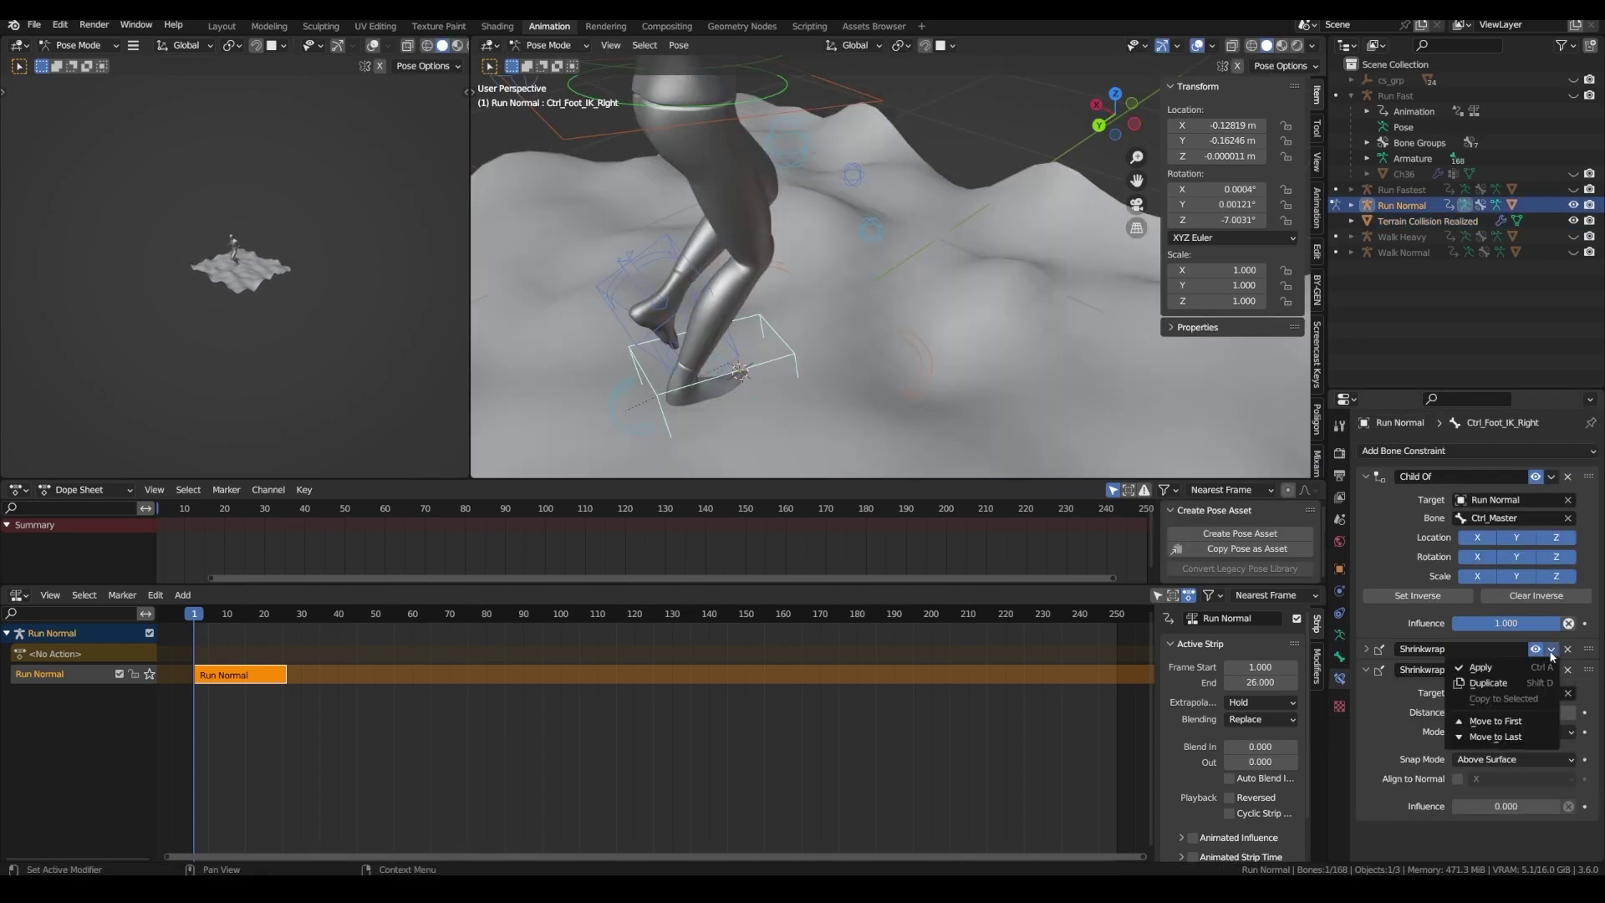
left_click(1502, 682)
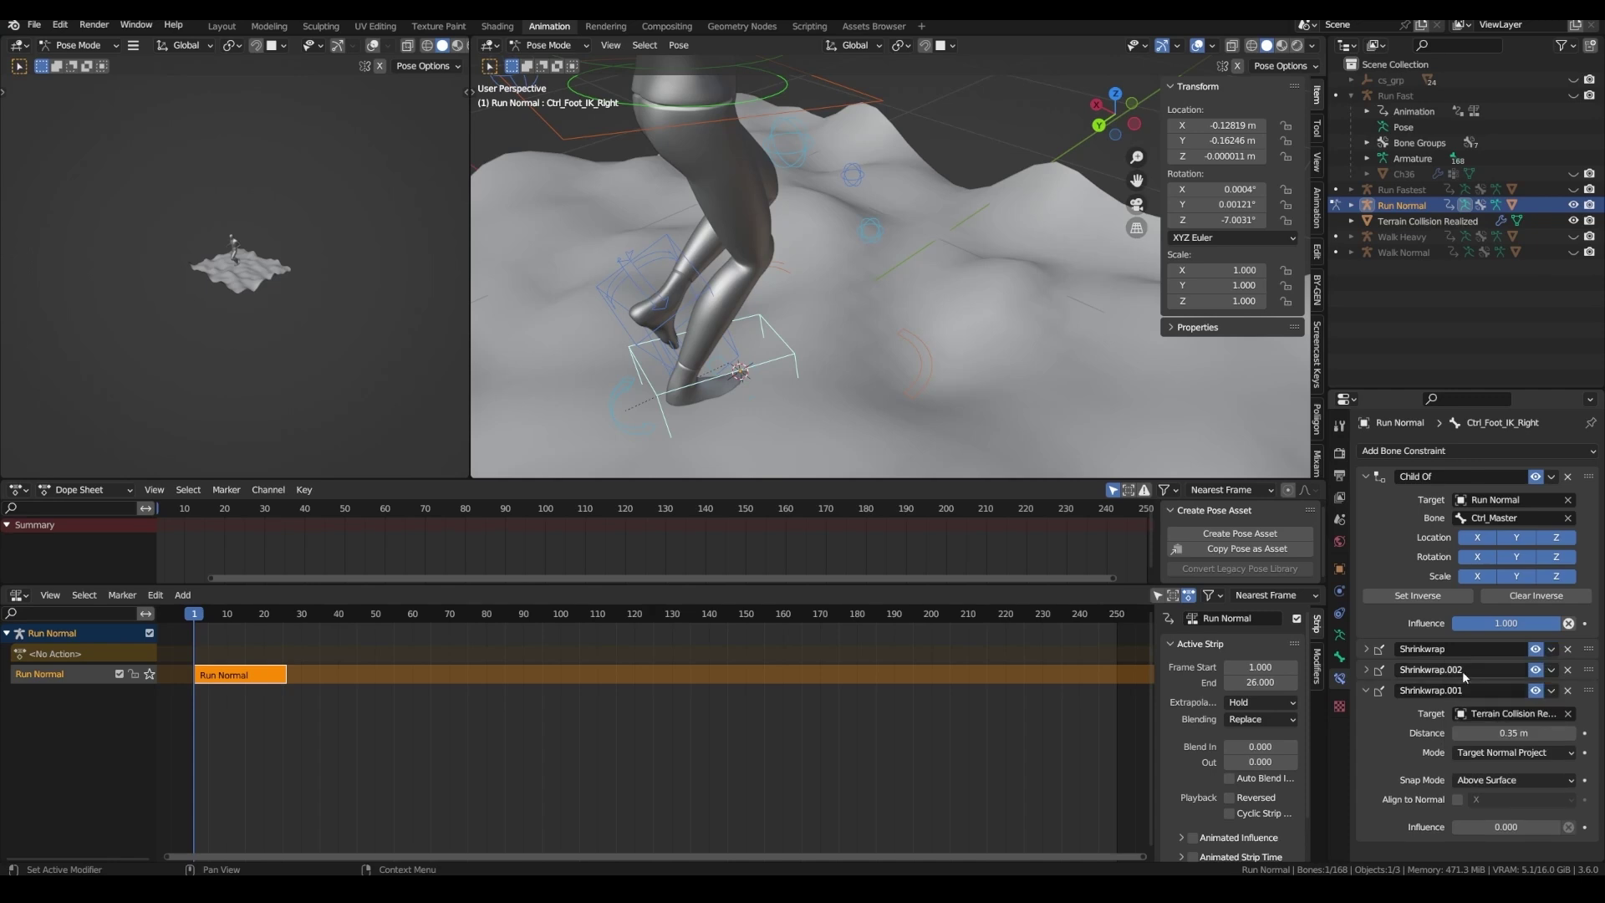
scroll(1462, 671, "down", 5)
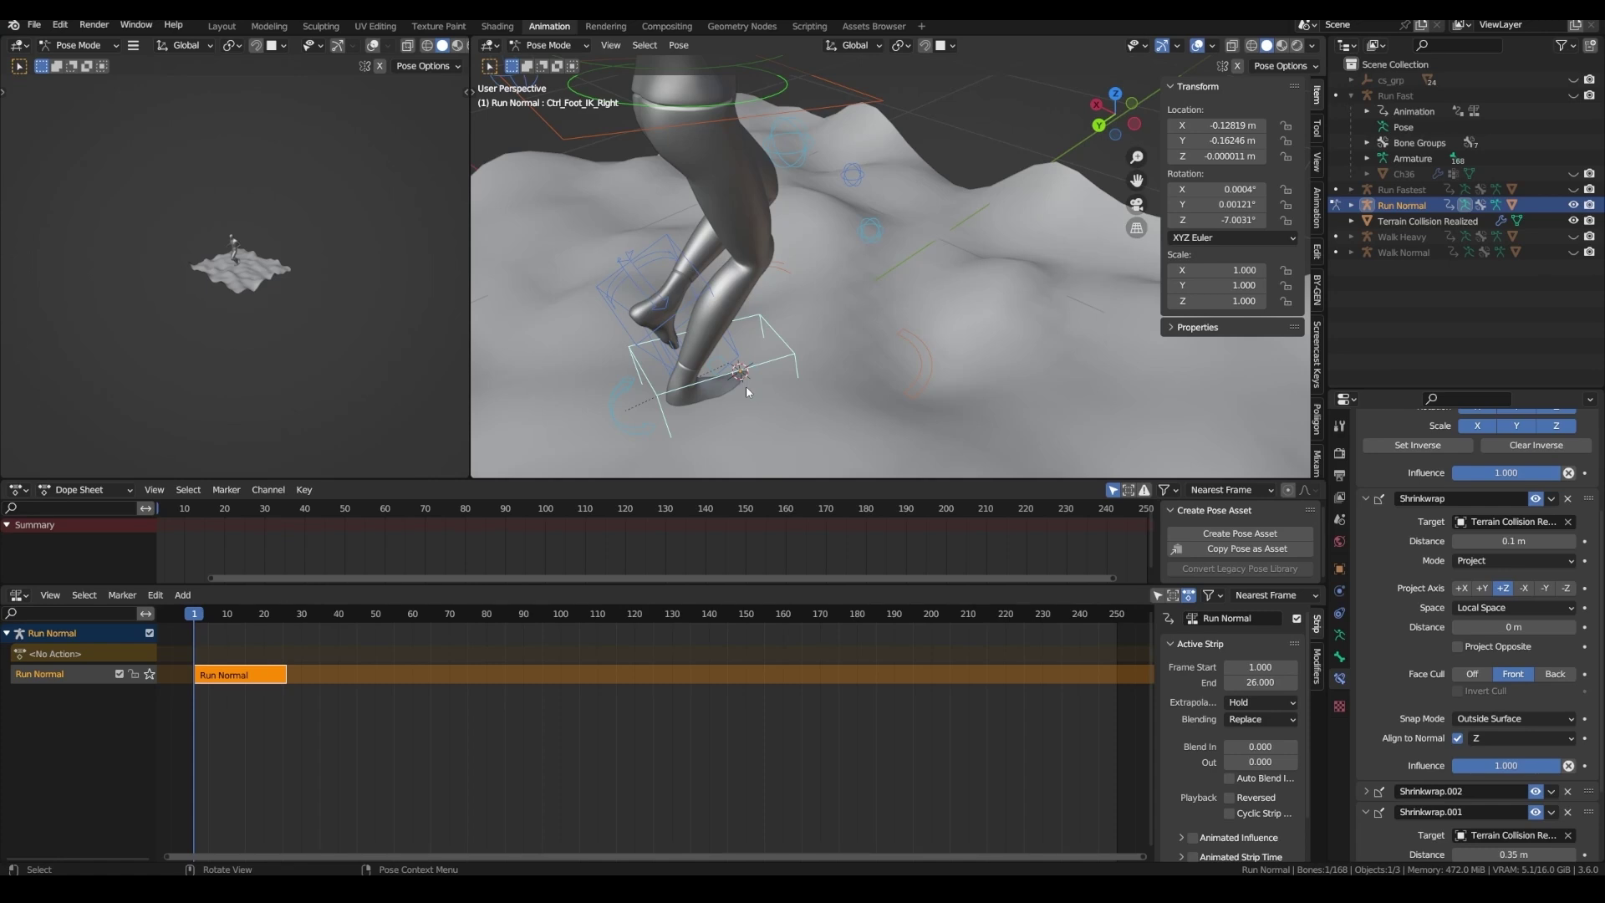
- Make the first Shrinkwrap project along -Z in World Space with a projection distance of 0.1 m
scroll(1387, 780, "down", 1)
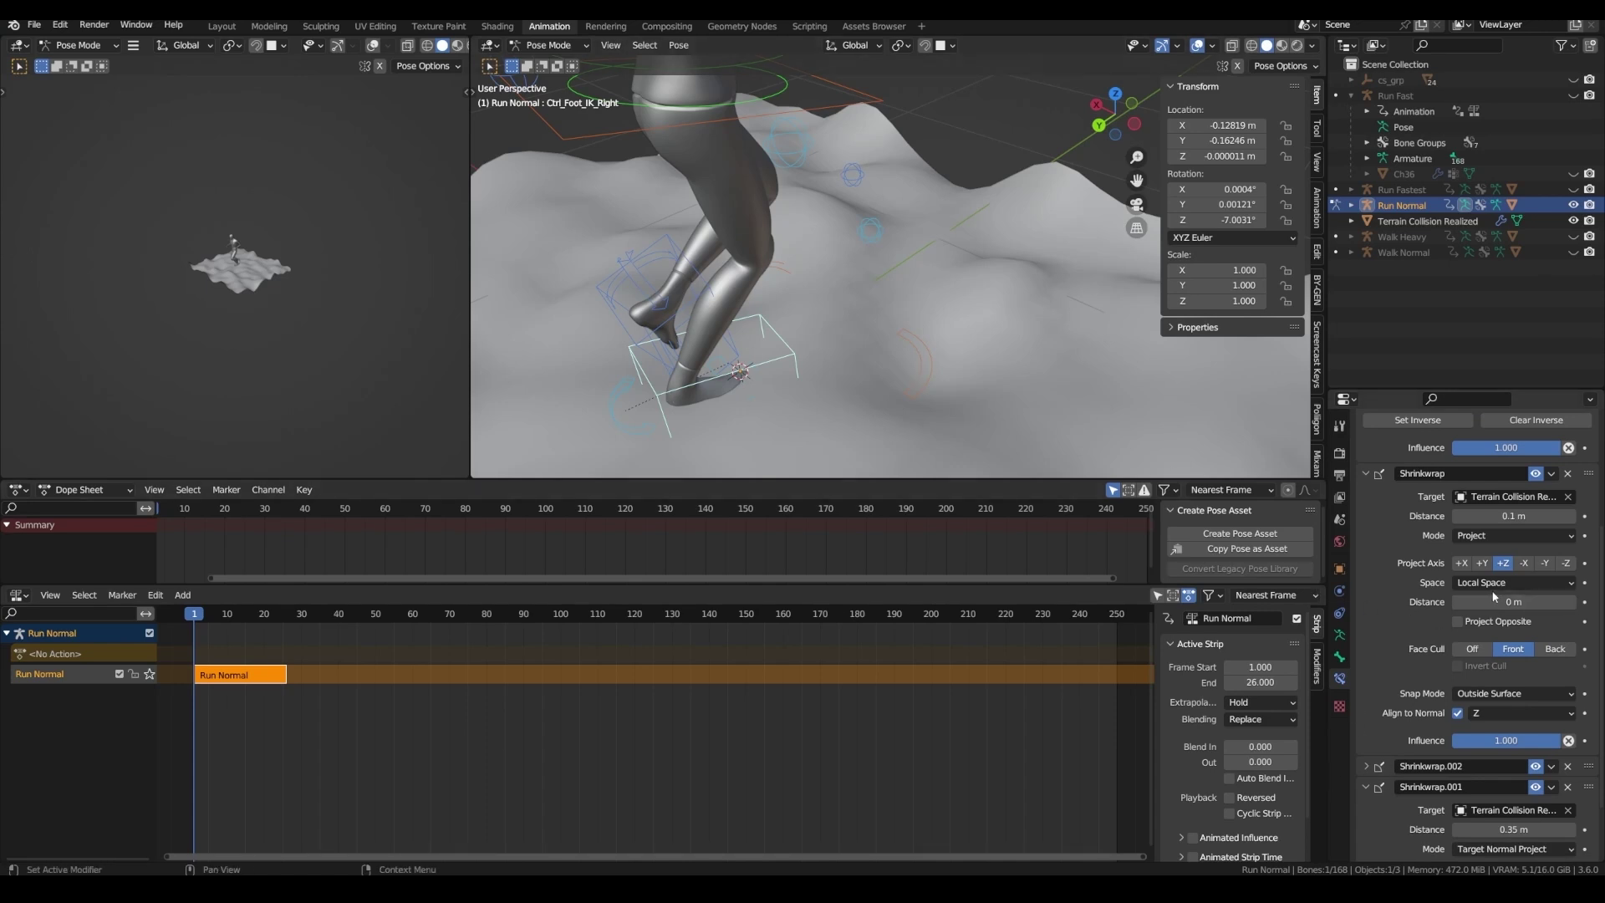
left_click(1566, 565)
left_click(1511, 583)
left_click(1484, 601)
left_click(1523, 602)
type("0.1")
key("Return")
- Turn Face Cull off and set Snap Mode to Inside on the first Shrinkwrap constraint
left_click(1472, 649)
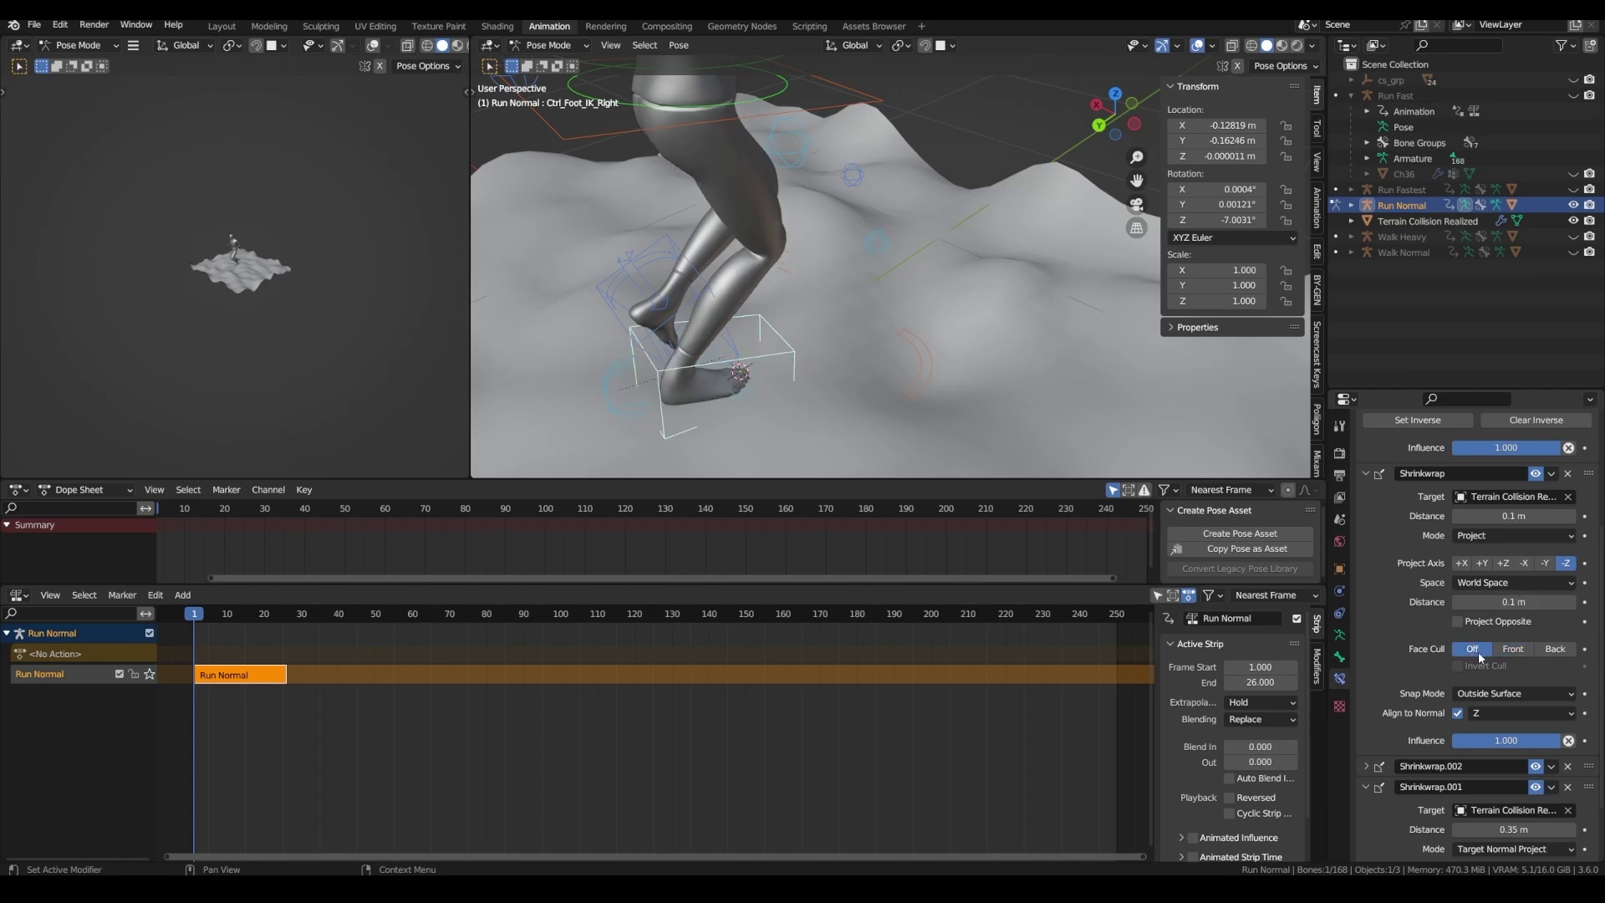
left_click(1523, 693)
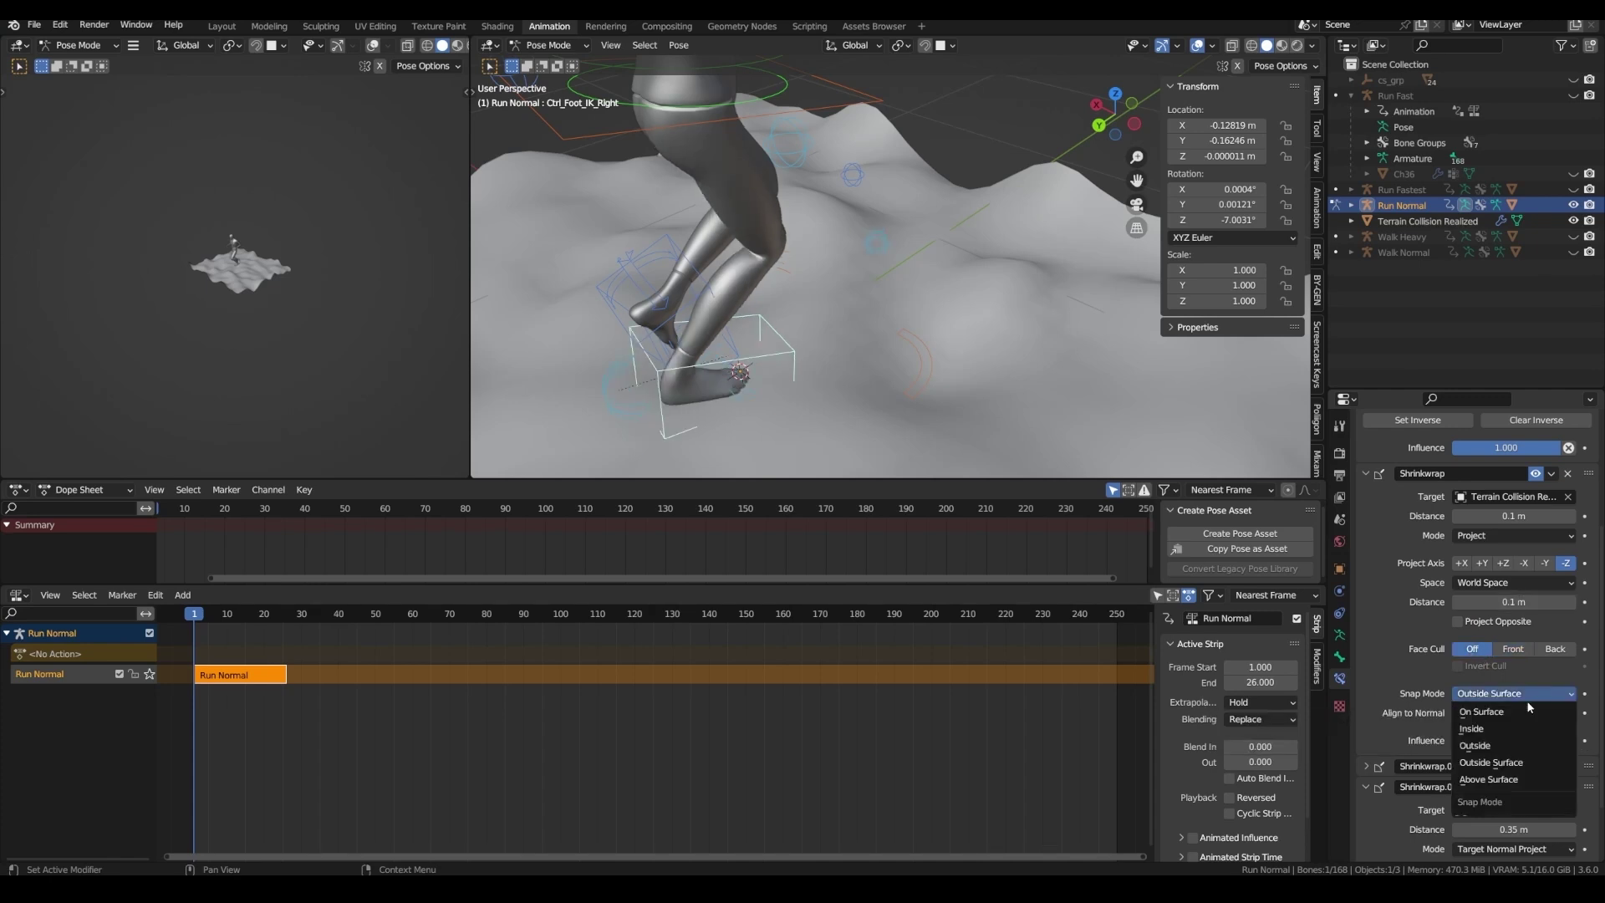
left_click(1492, 728)
- Raise the terrain about 0.1 m along the global Z axis at frame 18
scroll(1537, 714, "down", 3)
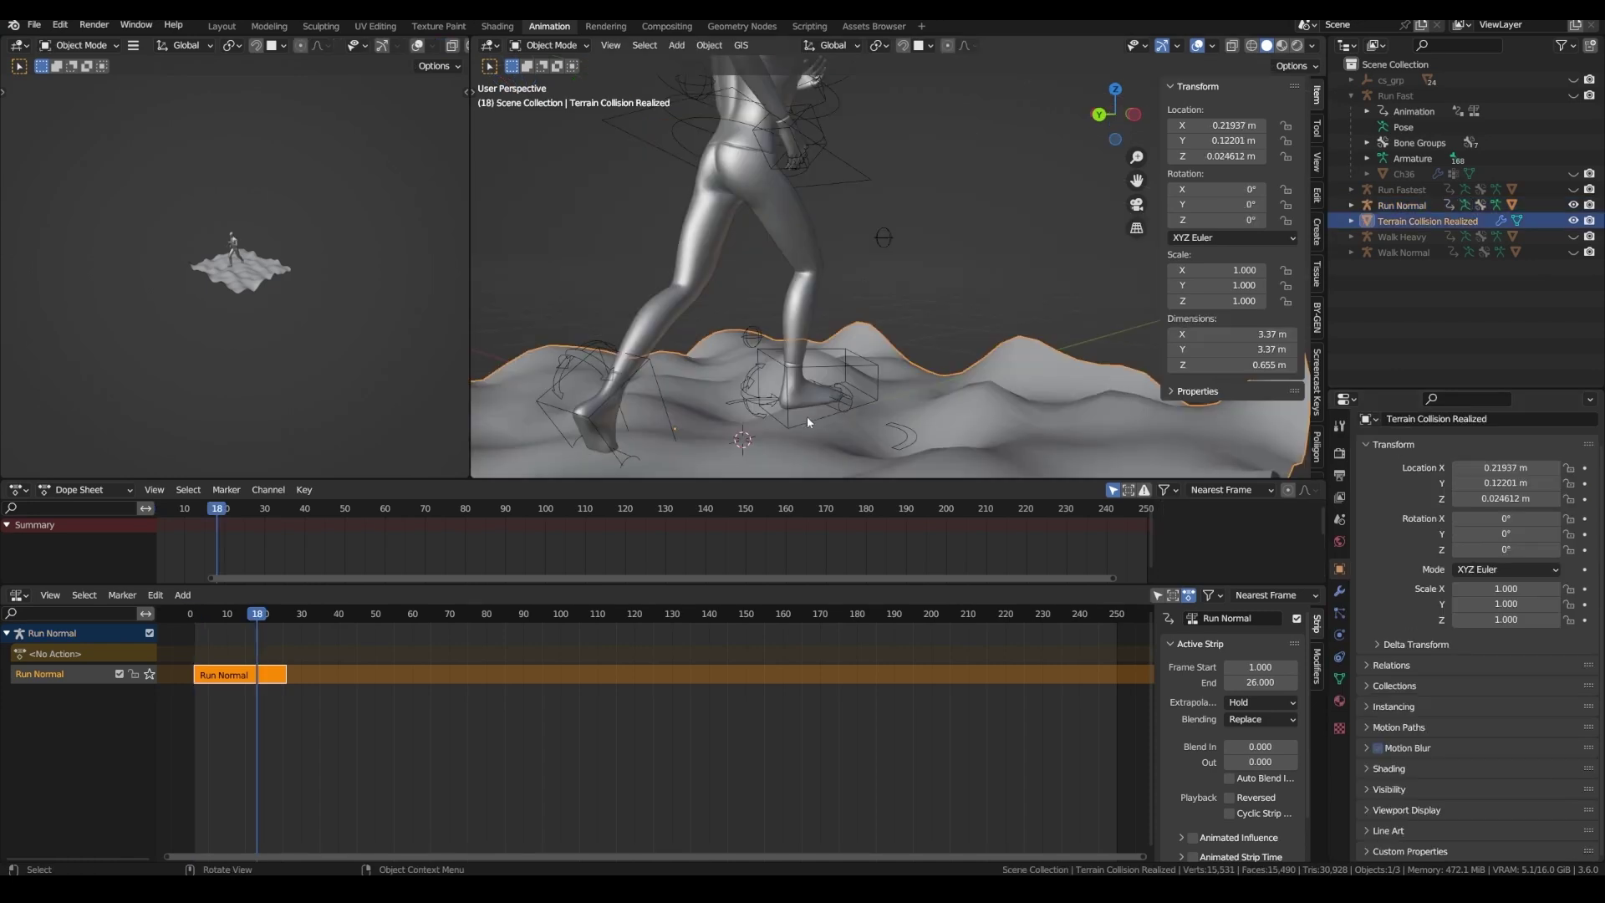
key("g")
key("z")
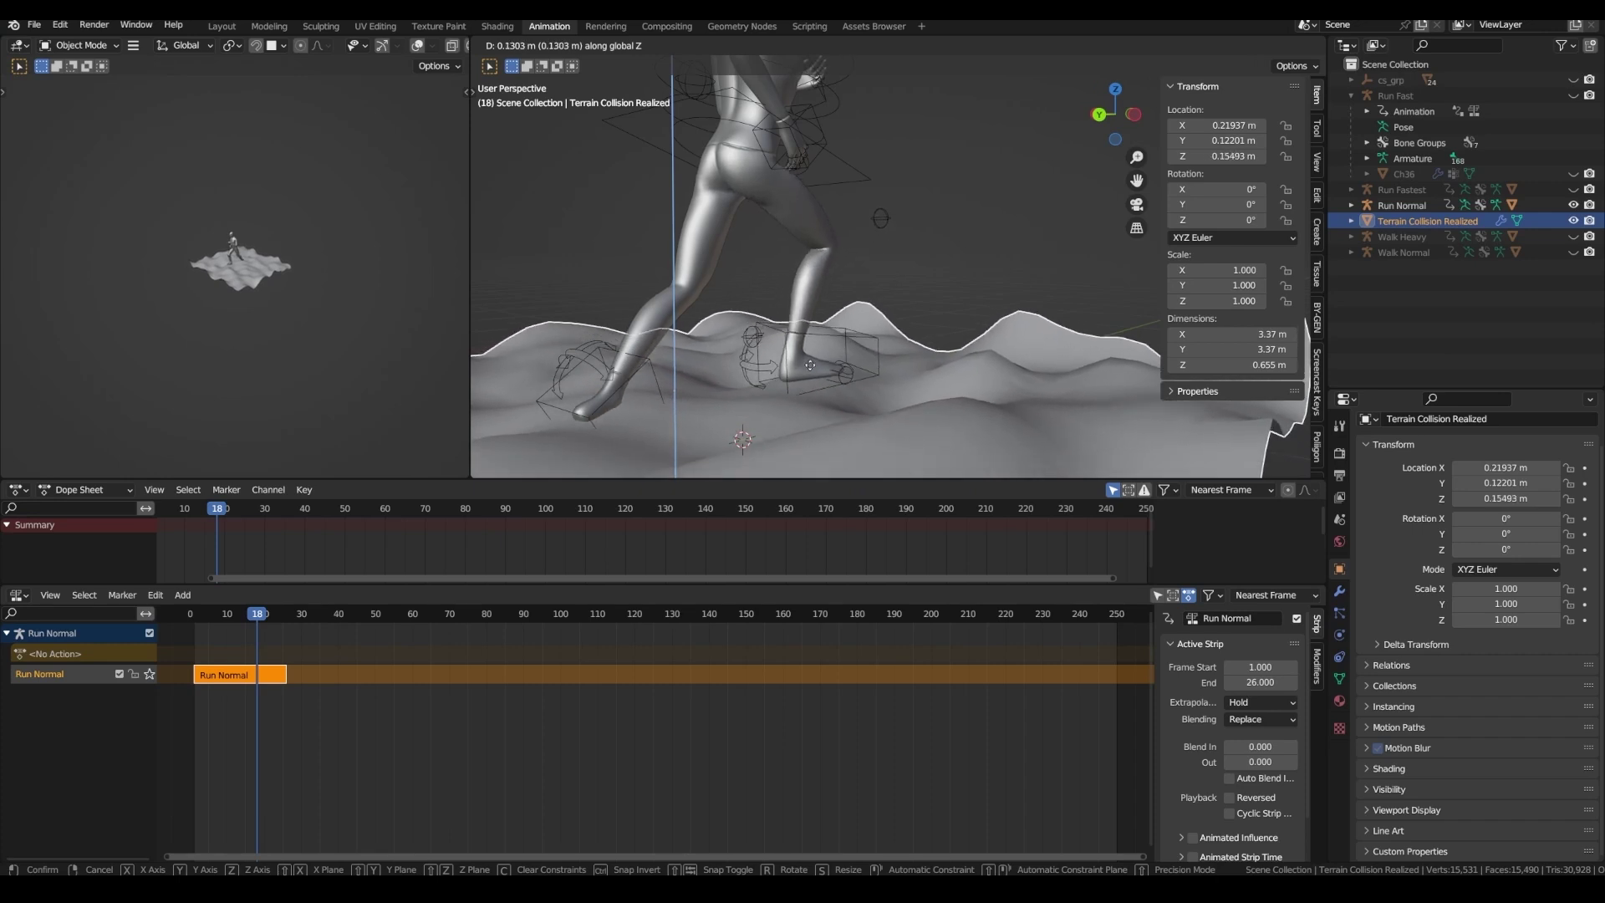
left_click(805, 375)
- Put the Run Normal armature in Pose Mode and select its right foot IK control
left_click(842, 187)
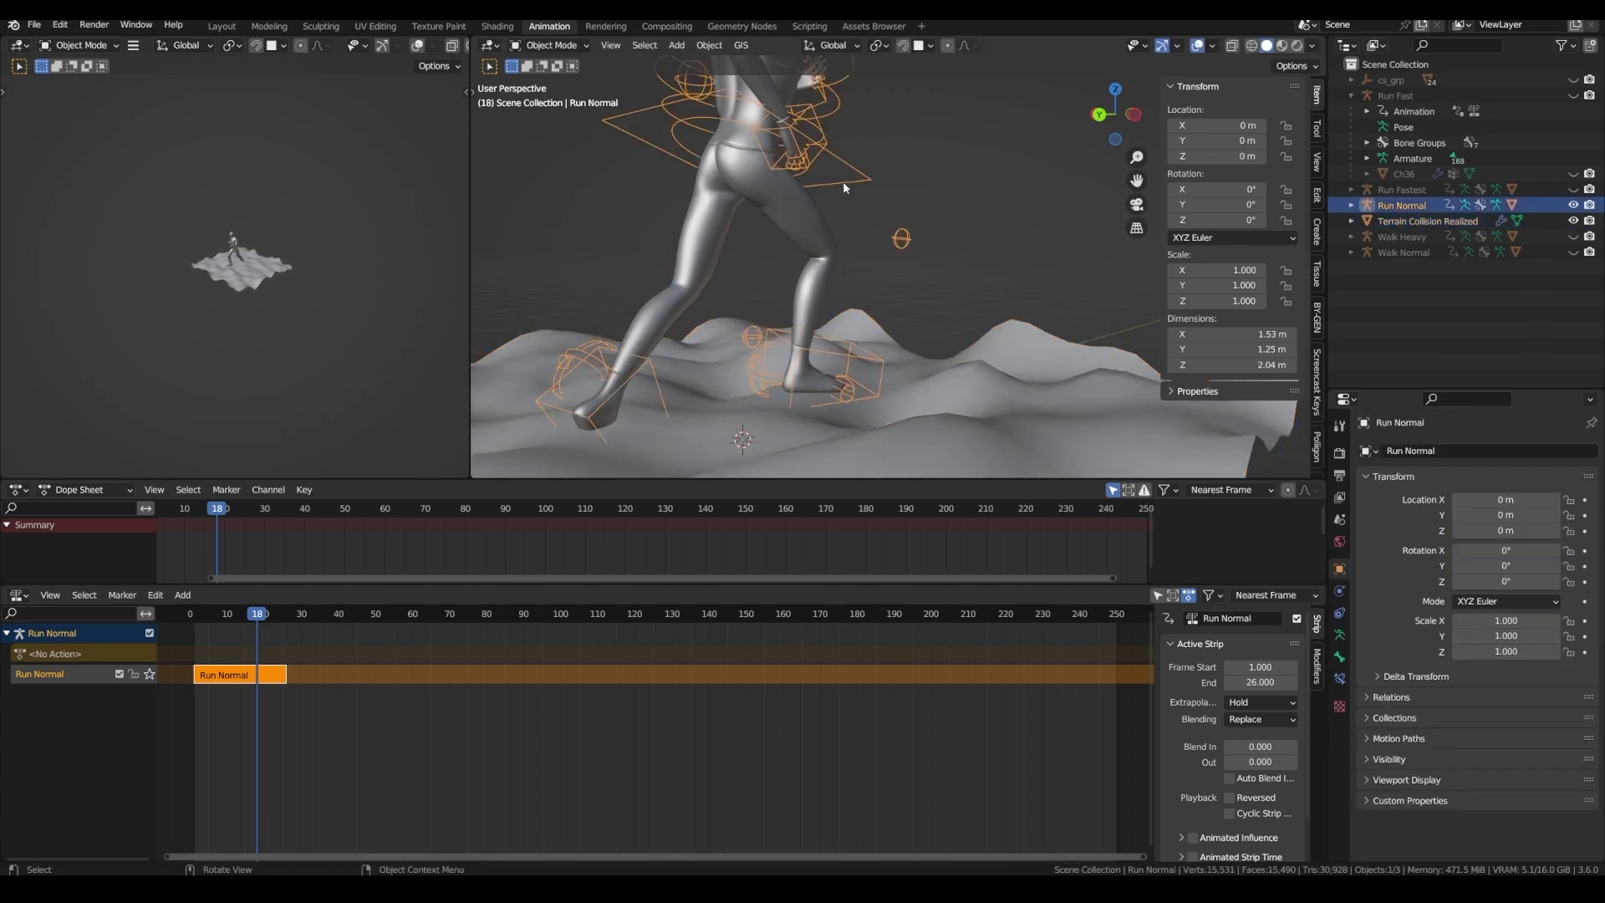
left_click(550, 45)
left_click(552, 97)
left_click(876, 365)
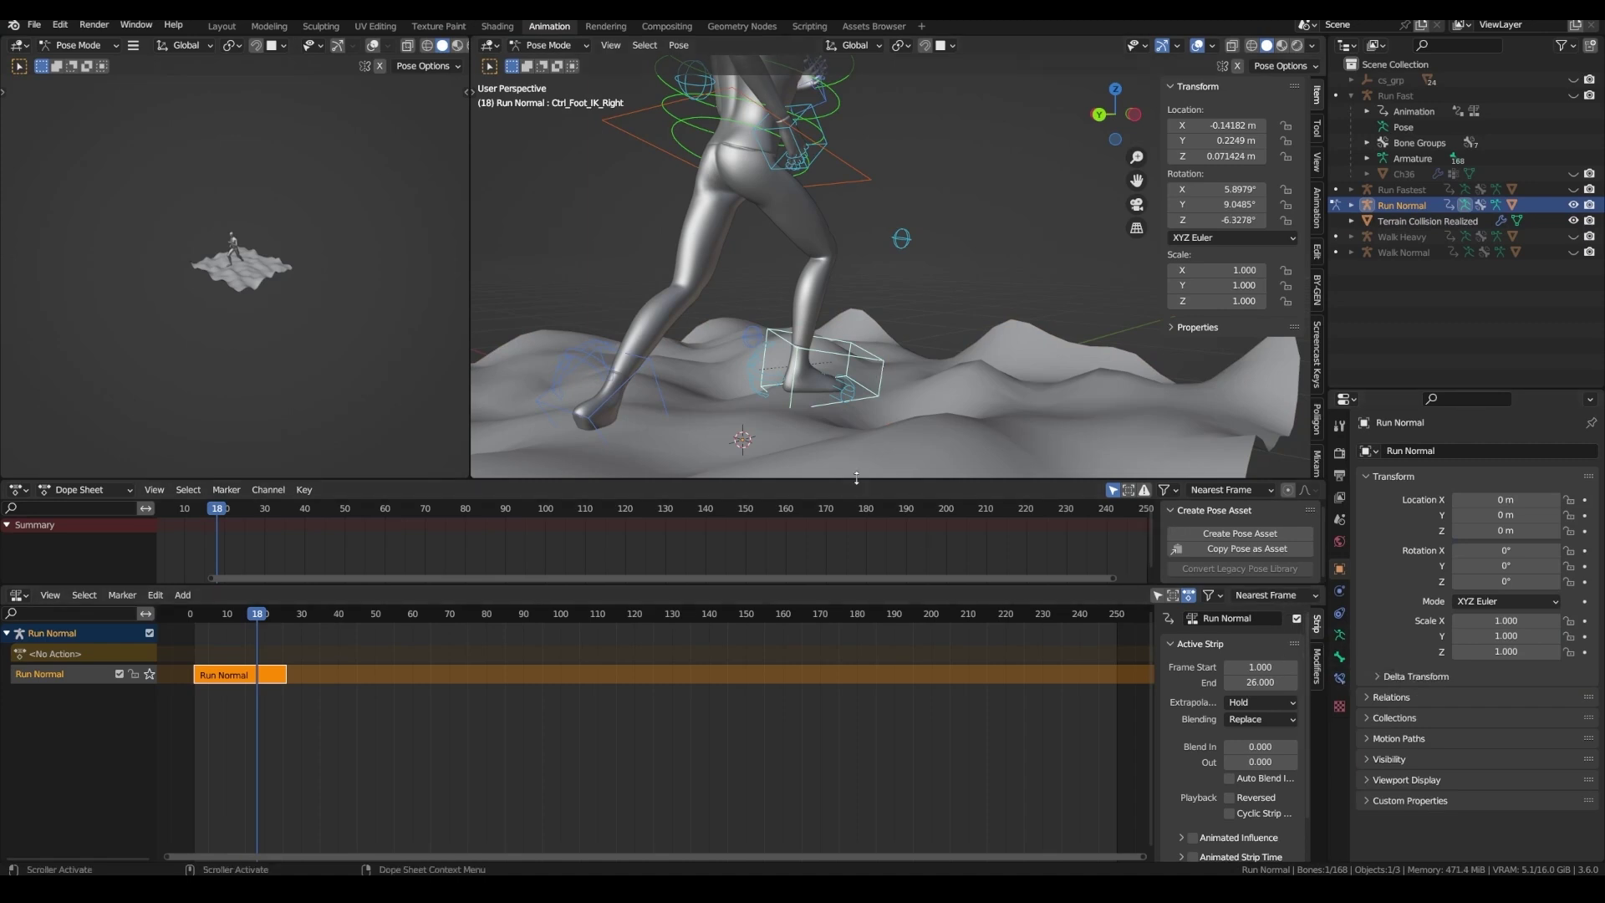
- Rename the right foot's first Shrinkwrap constraint to "Force foot threshold"
left_click(1339, 678)
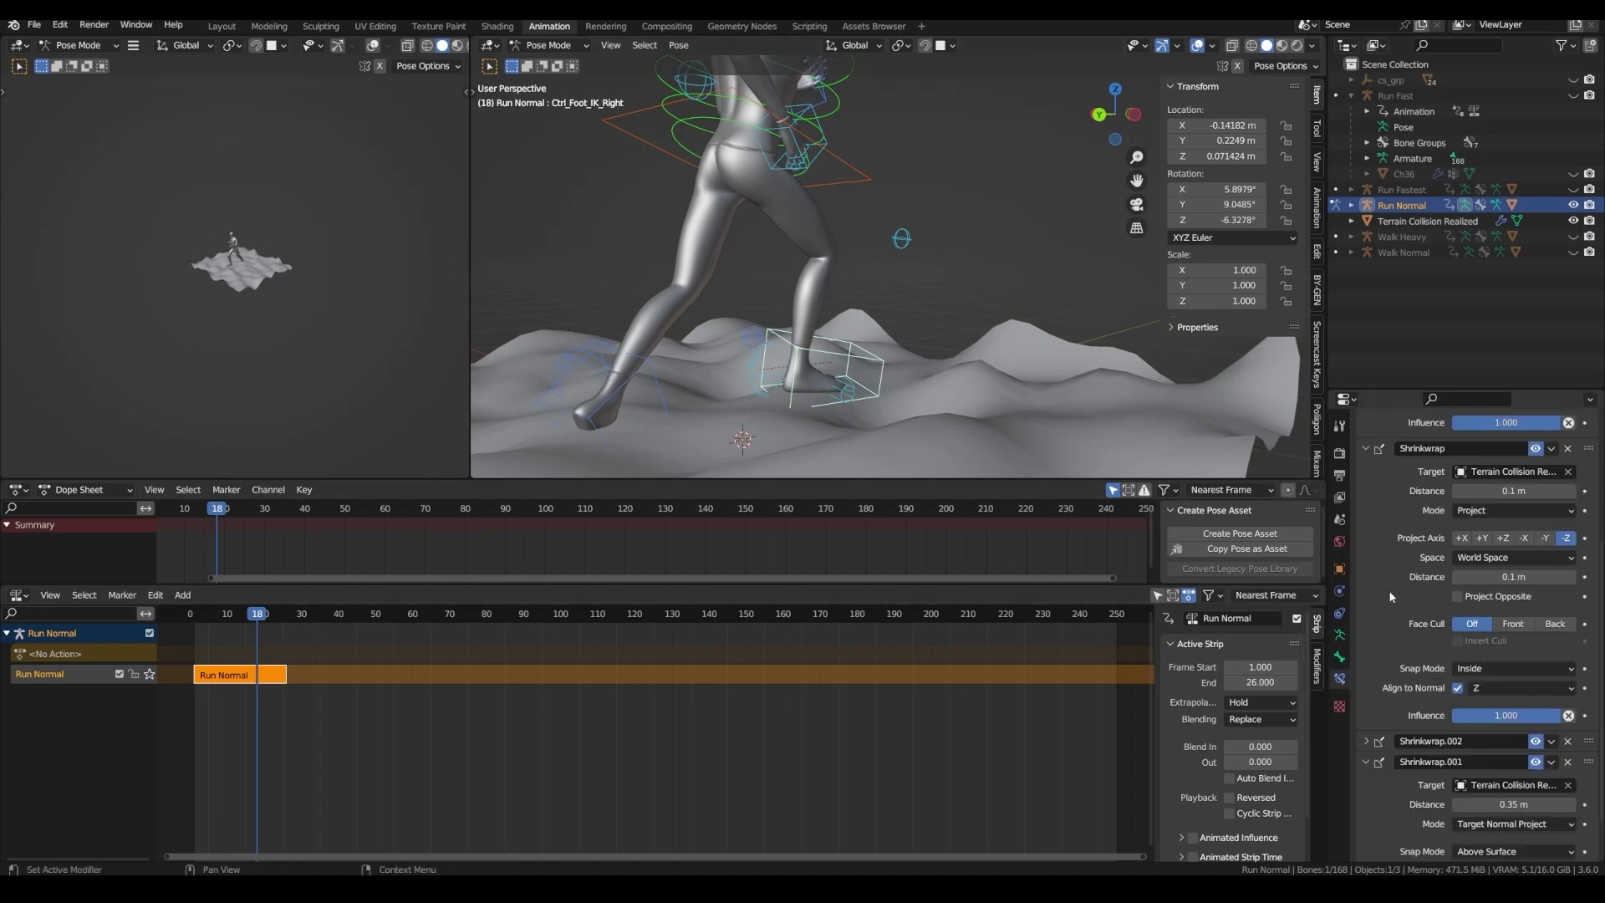
scroll(1400, 665, "down", 2)
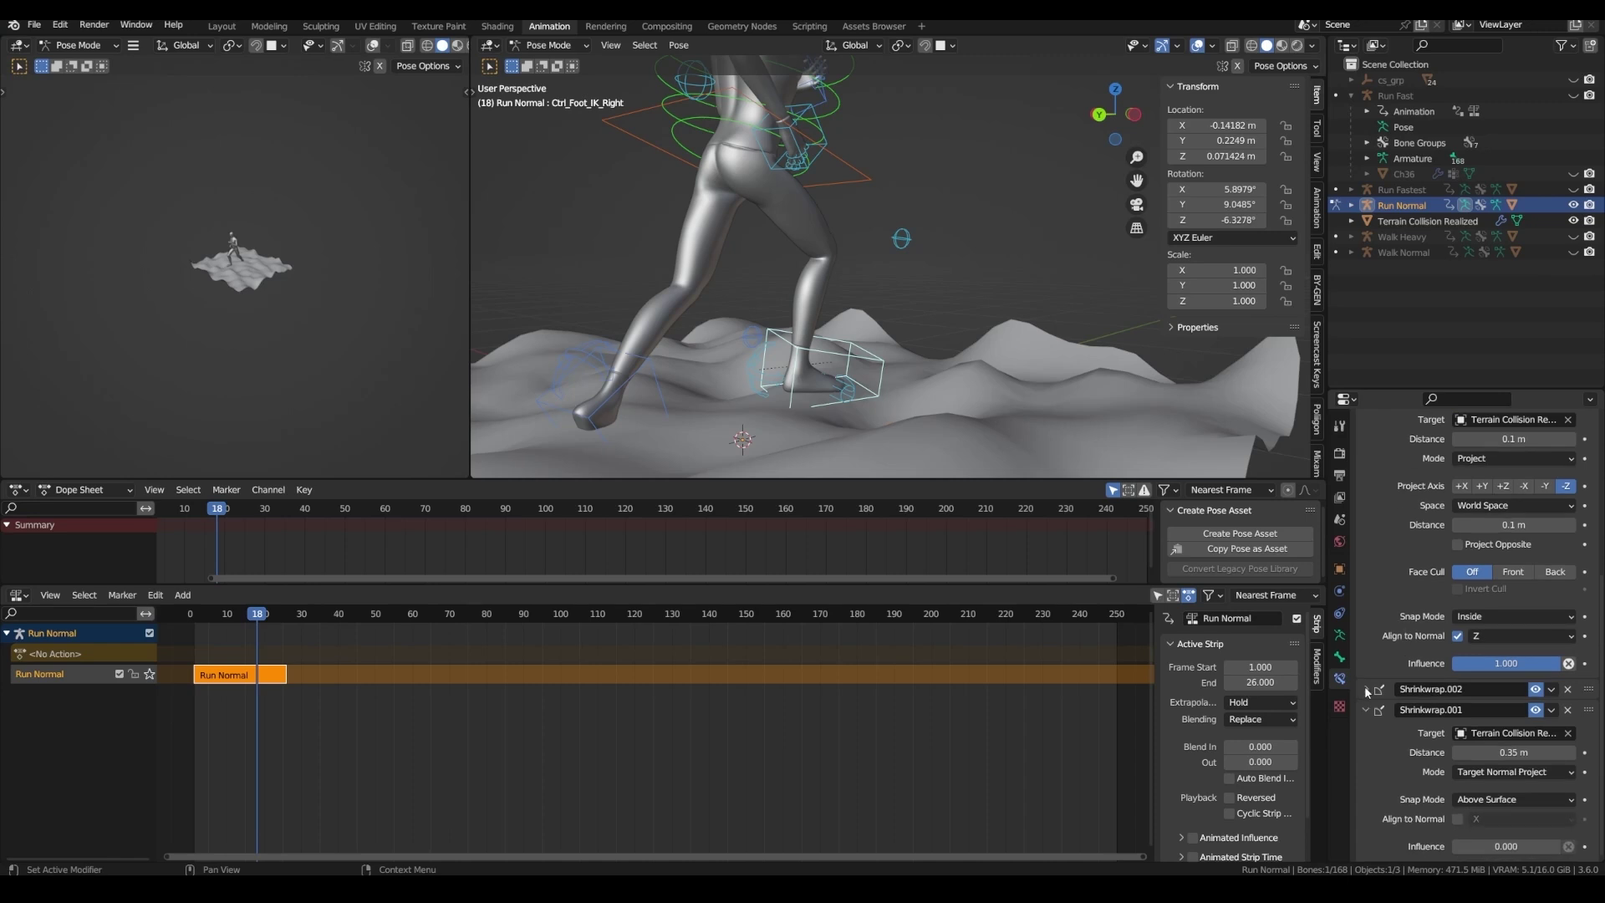
scroll(1364, 693, "up", 3)
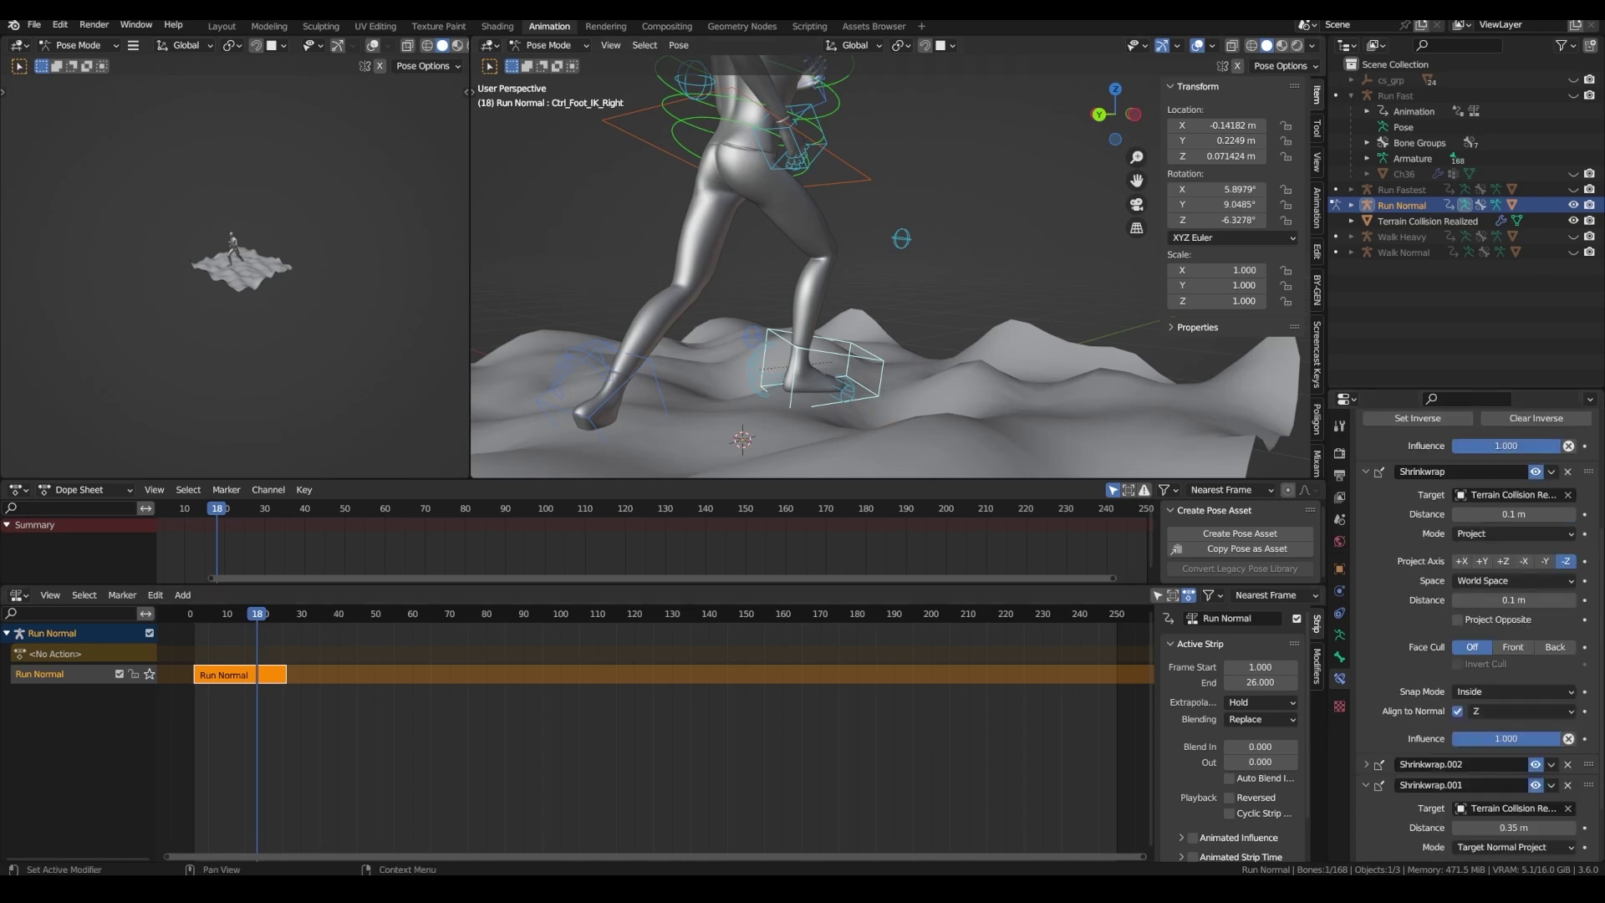
double_click(1449, 471)
type("Force foot threshold")
- Rename the Shrinkwrap.002 constraint to "Snap foot to ground" and Shrinkwrap.001 to "Snap foot above ground"
double_click(1418, 763)
type("Snap foot to ground")
key("Return")
scroll(1421, 759, "down", 3)
double_click(1450, 708)
type("Snap foot above ground")
key("Return")
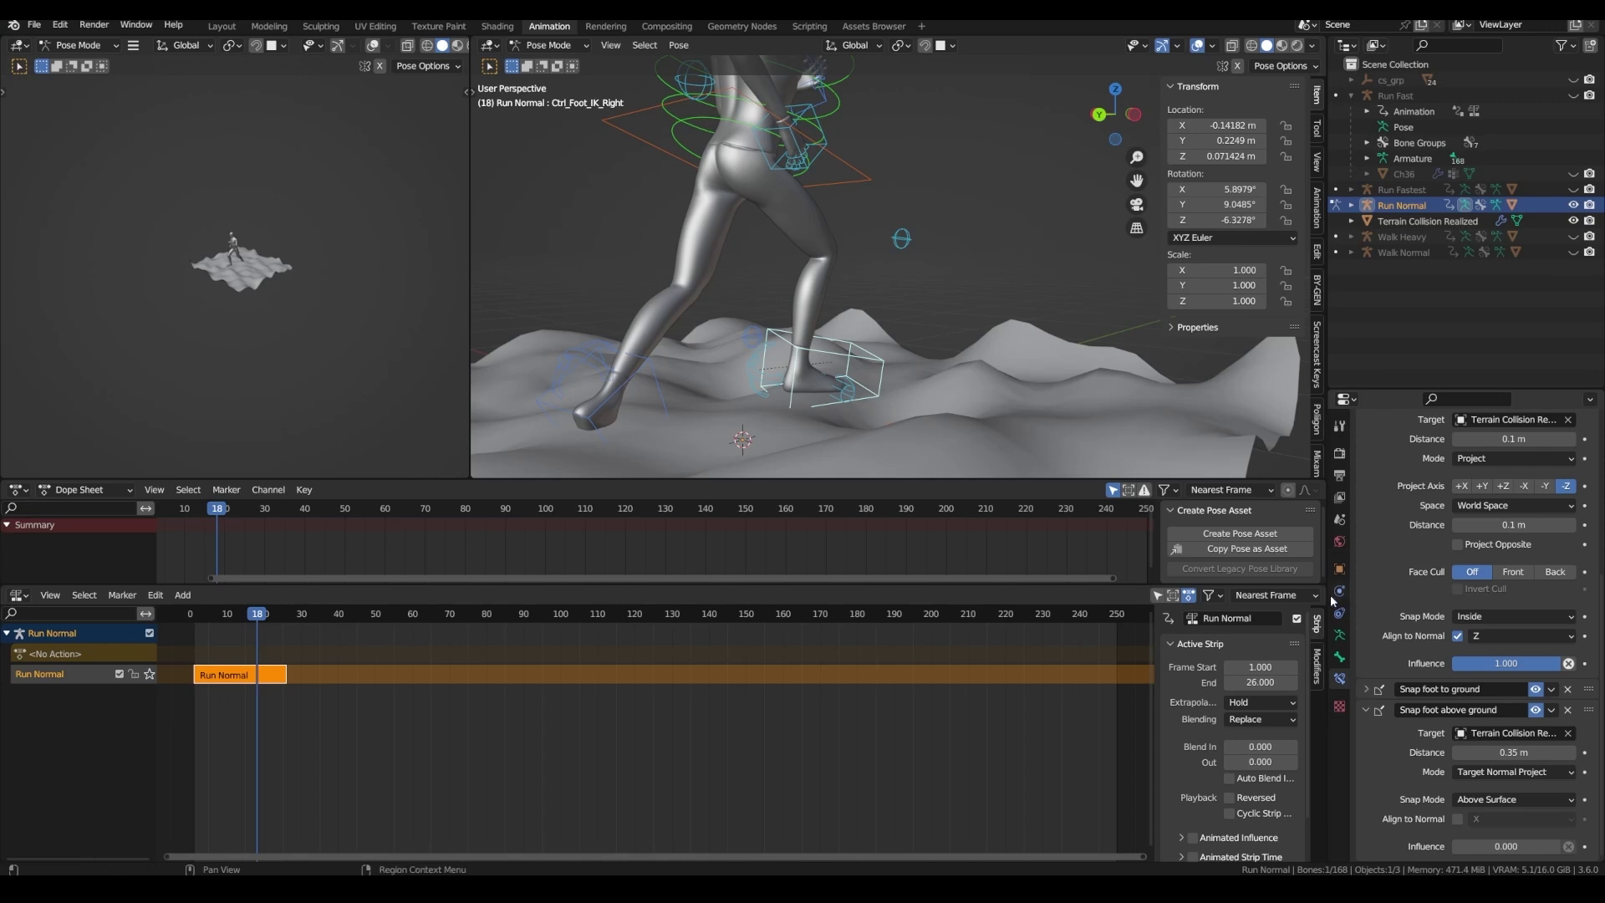
- Add a new custom property to the Run Normal object
left_click(1339, 569)
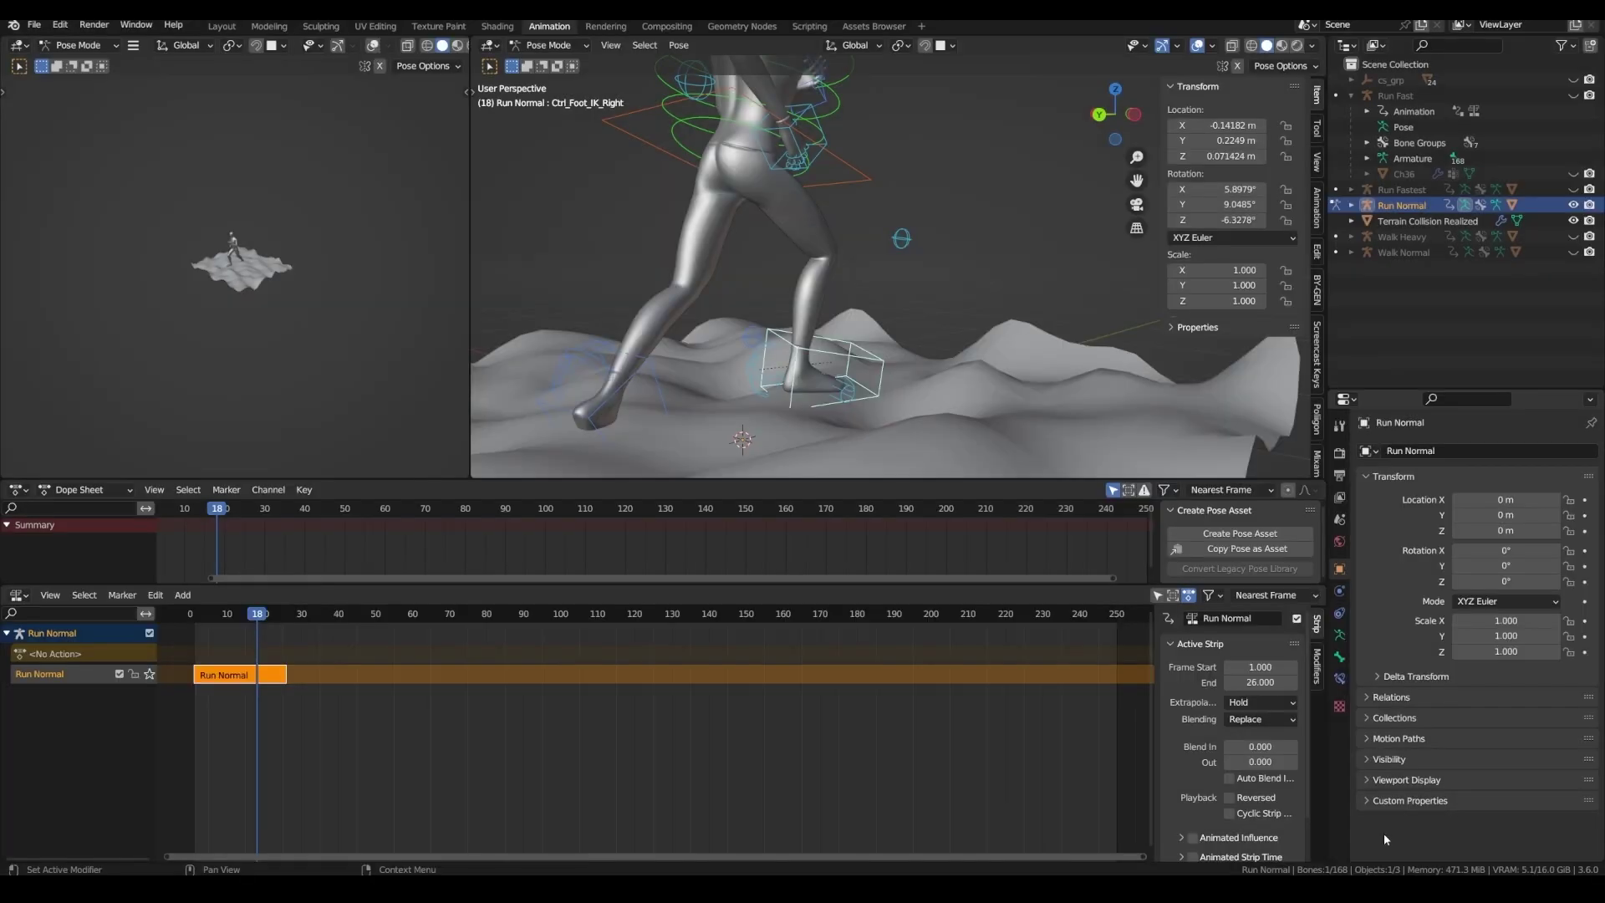
left_click(1381, 800)
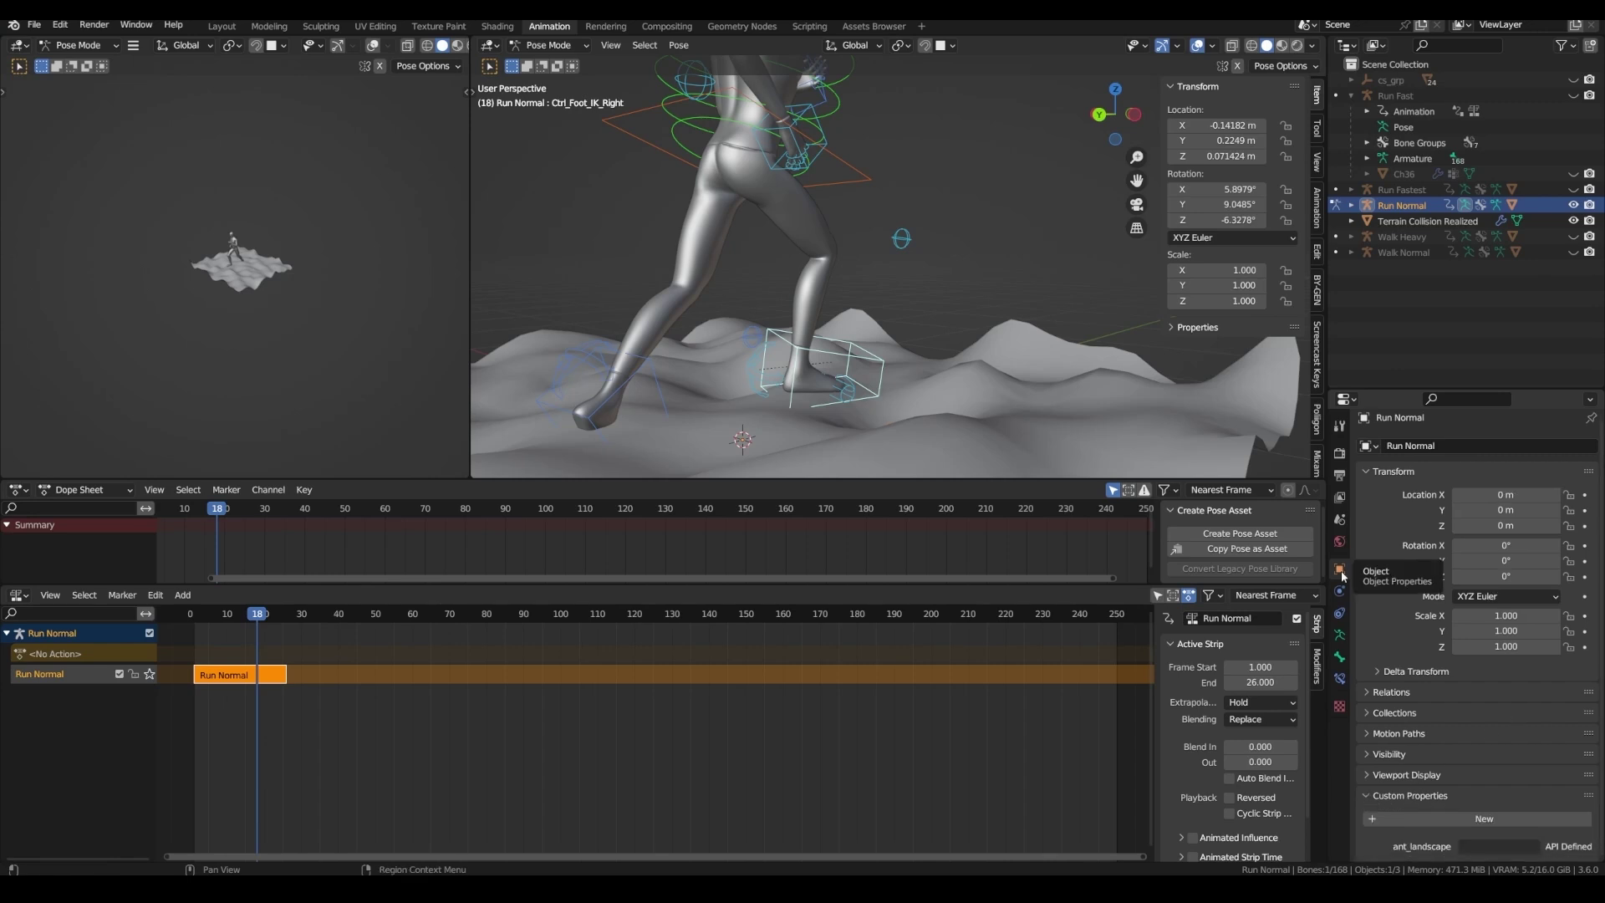
left_click(1432, 819)
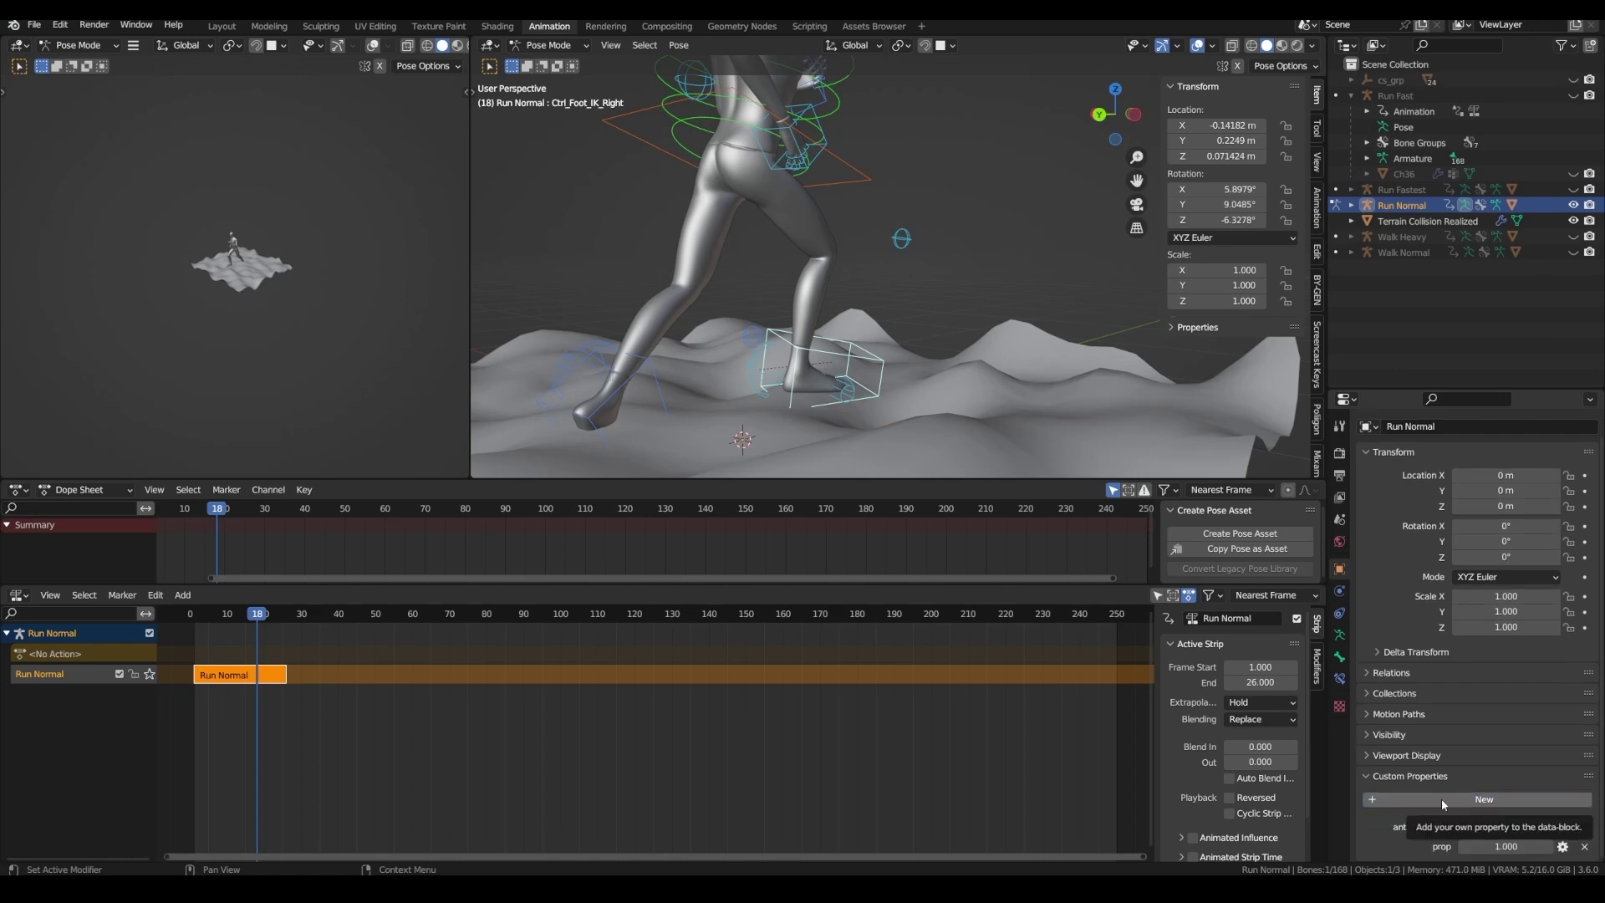
- Add a second custom property to the Run Normal object and name the two properties foot_z_max_R and foot_z_max_L
left_click(1441, 799)
left_click(1493, 633)
type("foot_z_max")
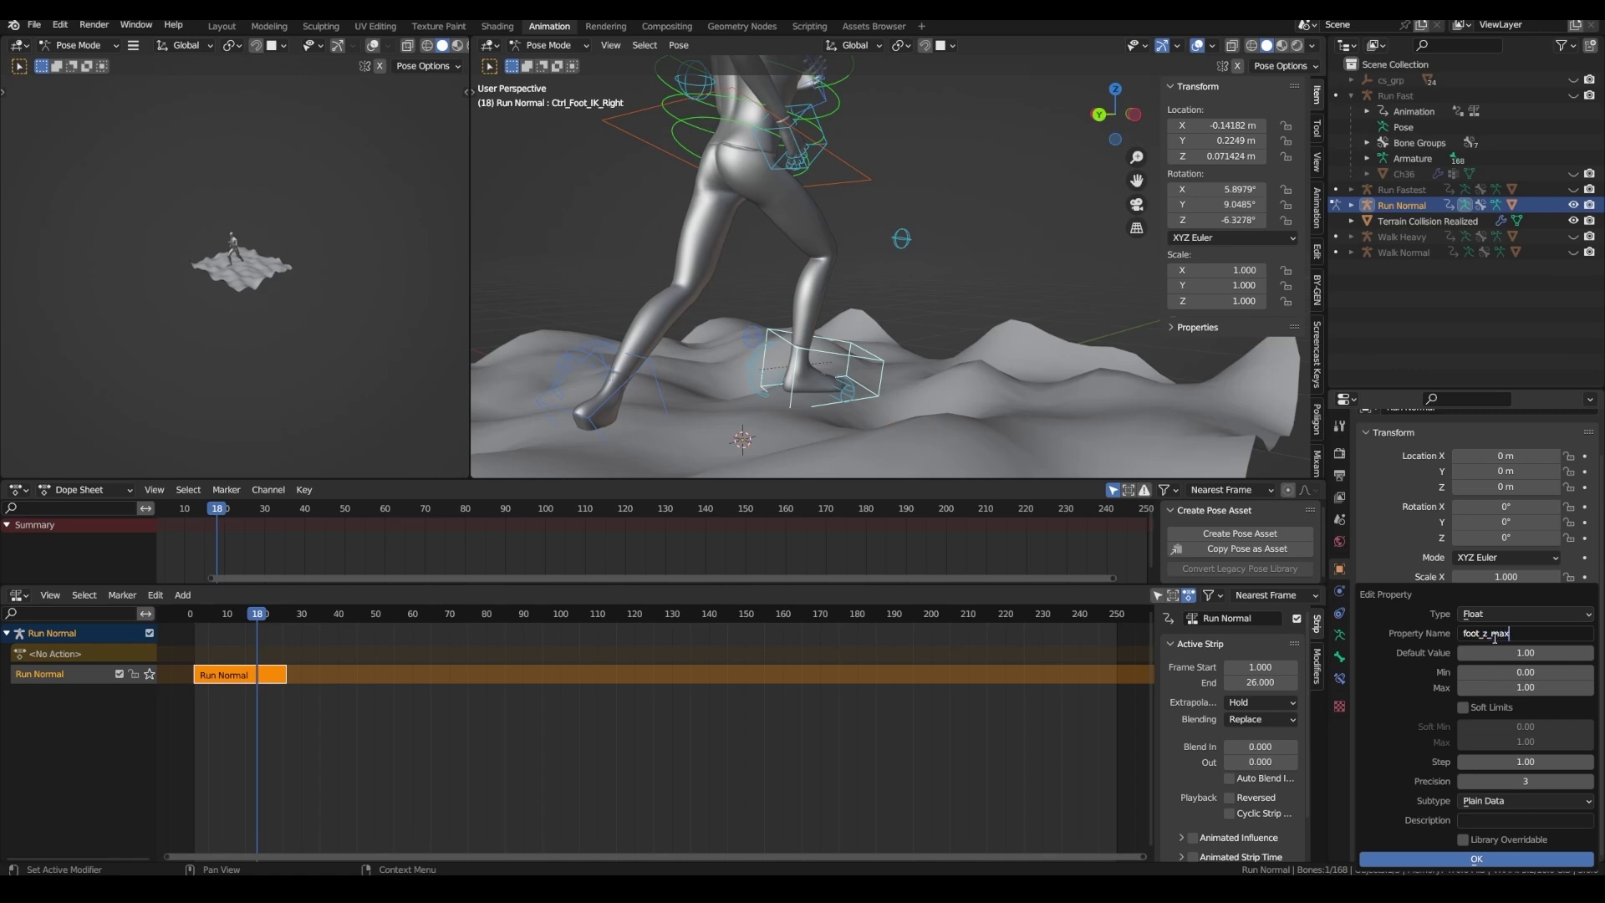
type("_R")
key("Return")
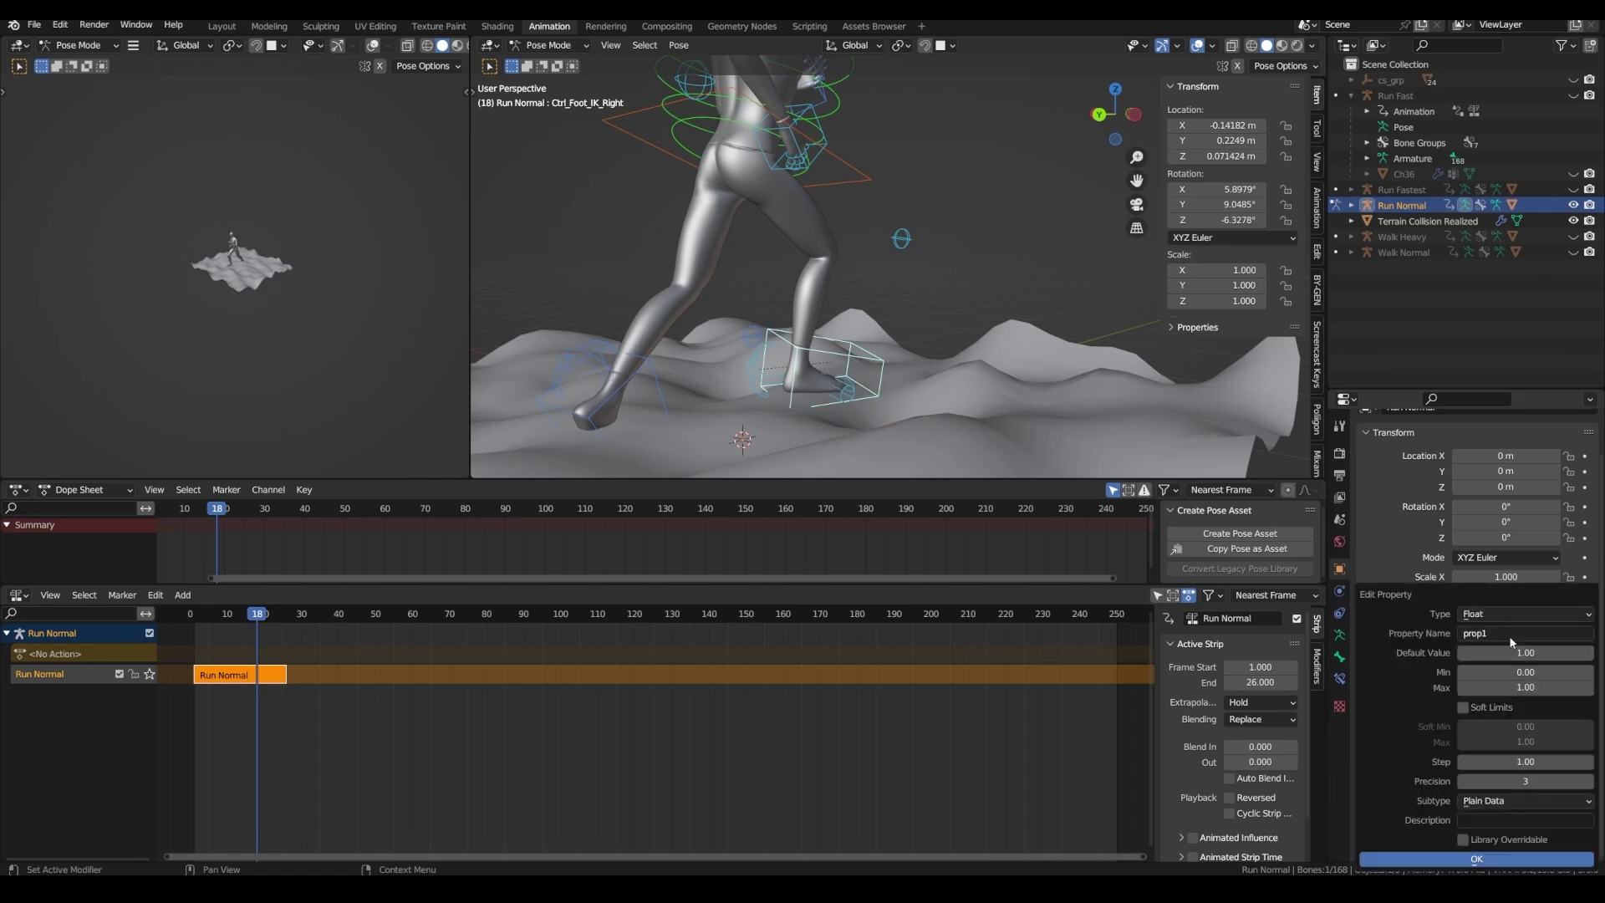
left_click(1512, 637)
type("foot_z_max_L")
key("Return")
- Set the custom property foot_z_max_L to 0.231 and foot_z_max_R to 0.275
left_click(1507, 827)
type("0")
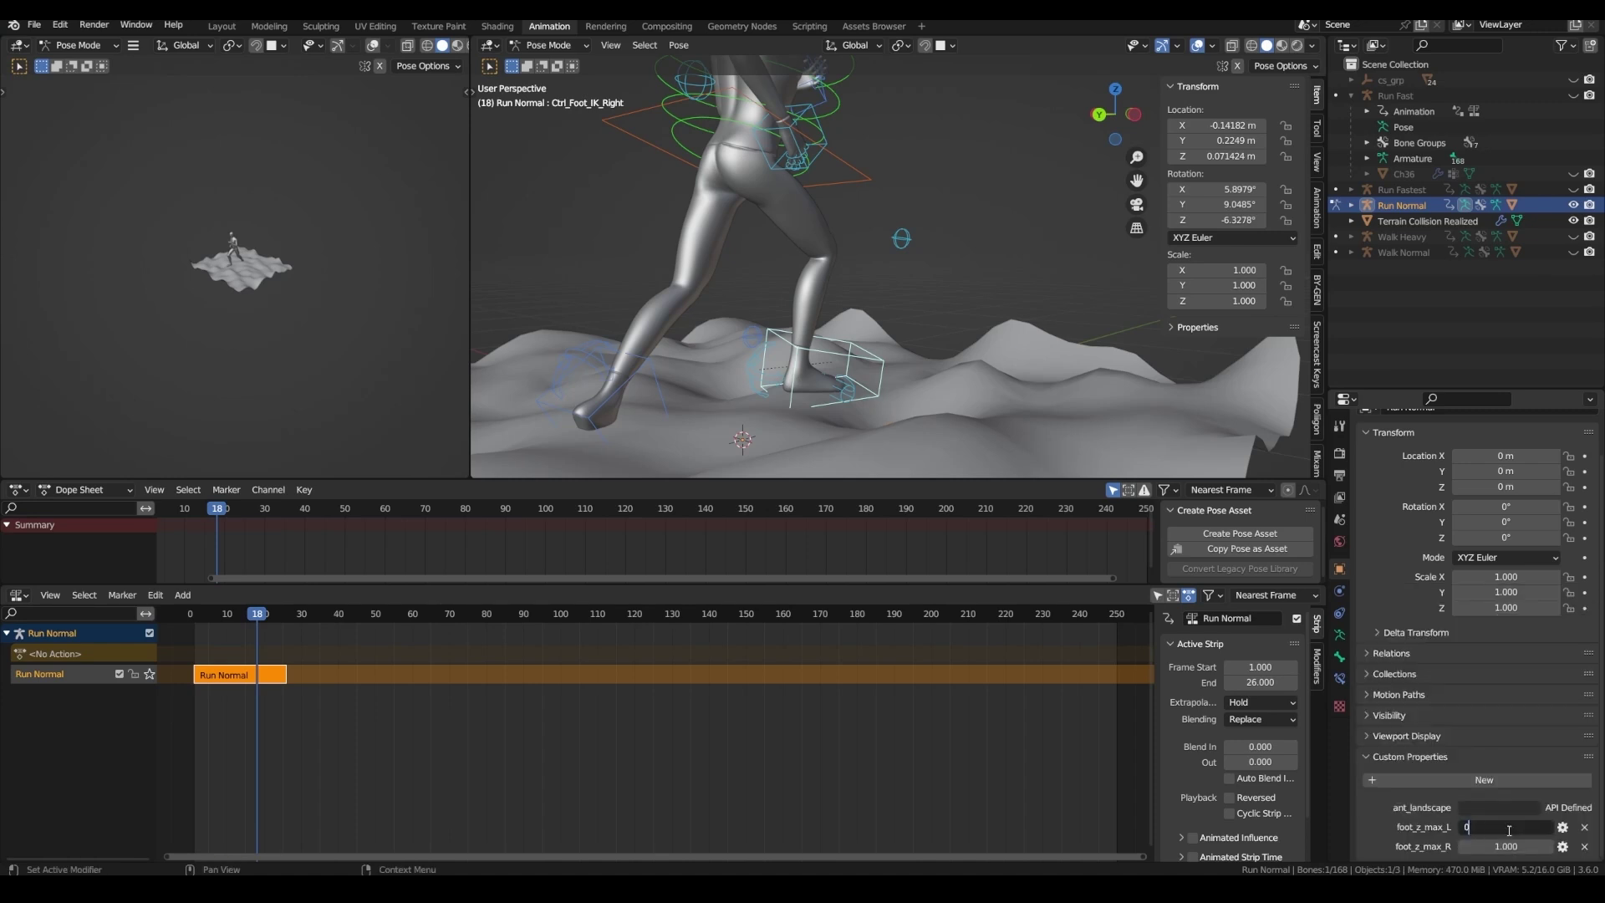
type(".231")
key("Return")
left_click(1505, 847)
type("0.275")
key("Return")
- Copy the right foot IK bone's Z location as a new driver and paste it onto the Snap foot above ground constraint's influence
left_click(1340, 658)
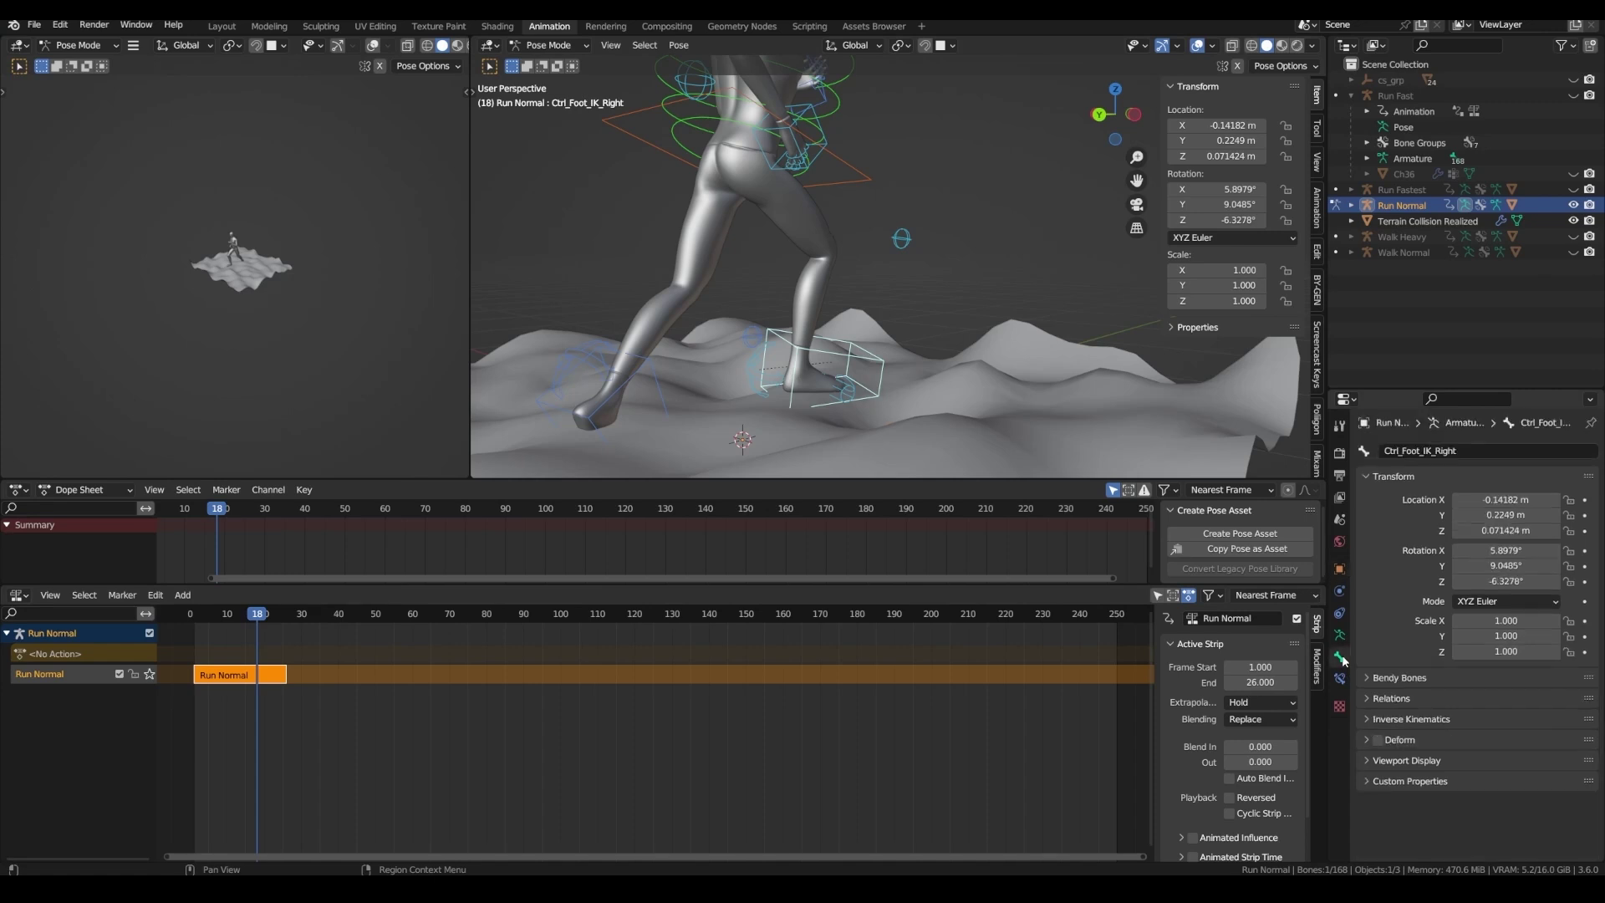
right_click(1481, 530)
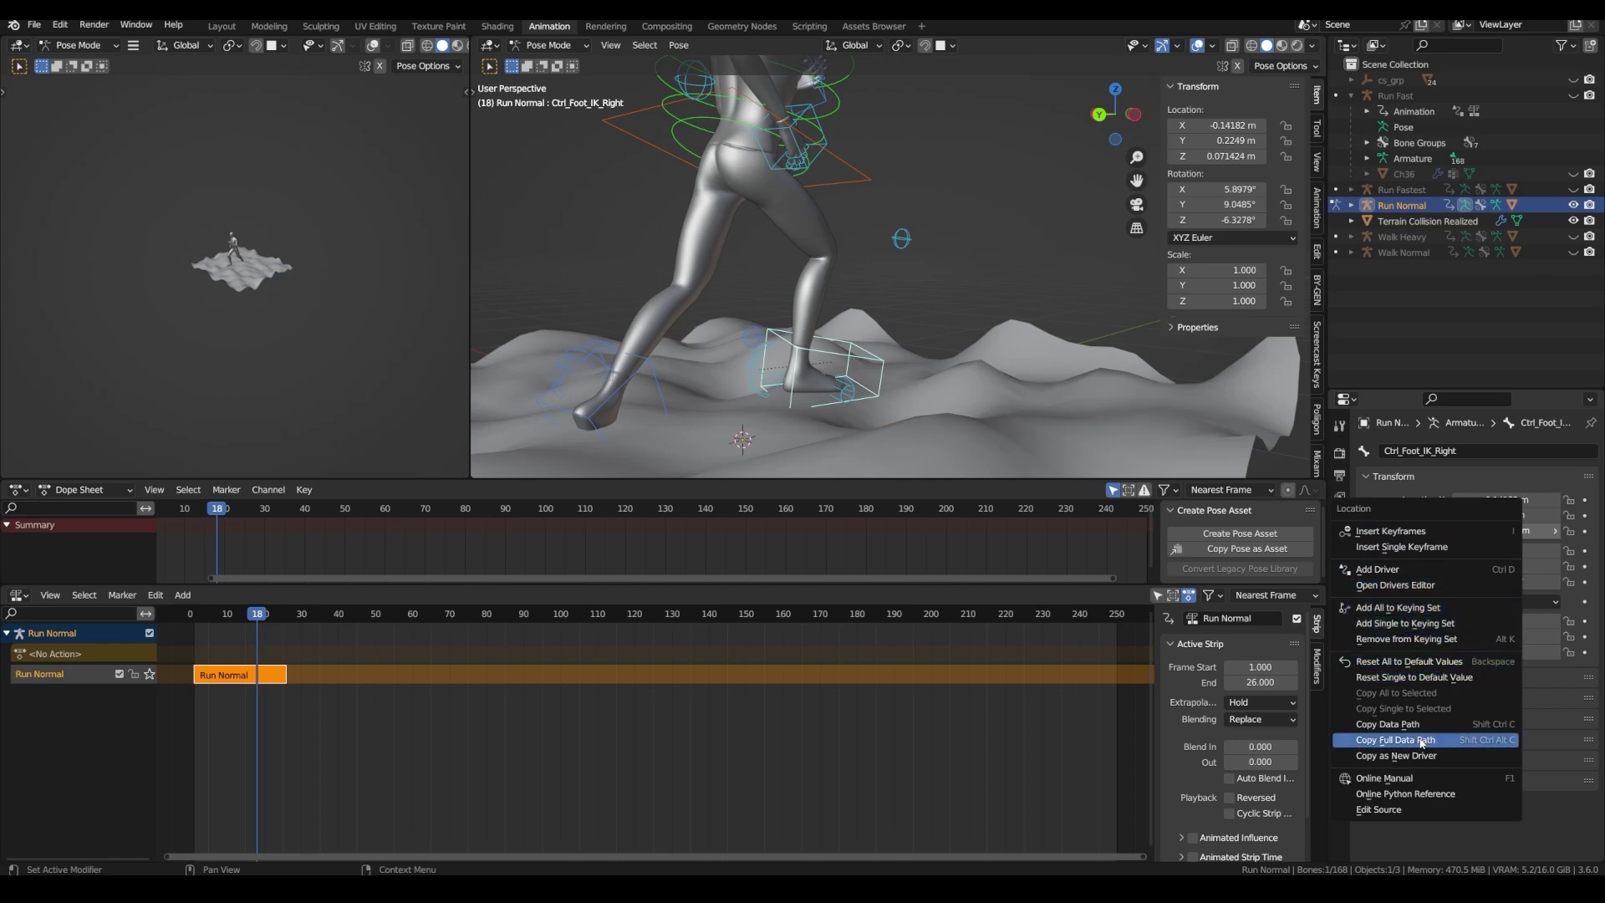
left_click(1396, 755)
left_click(1339, 678)
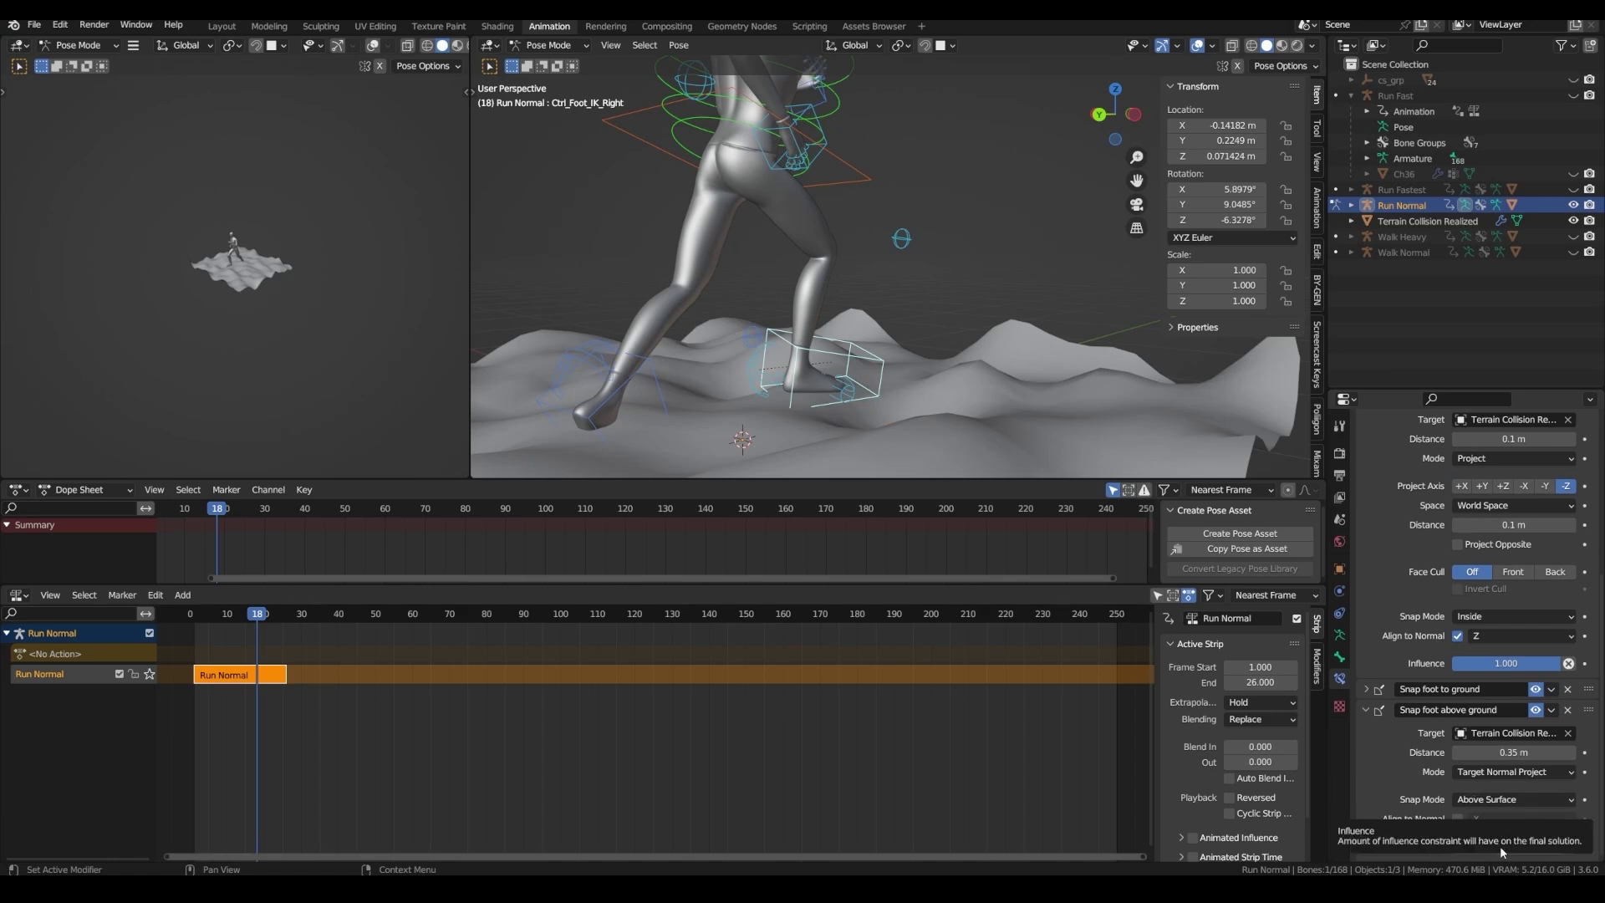
right_click(1501, 845)
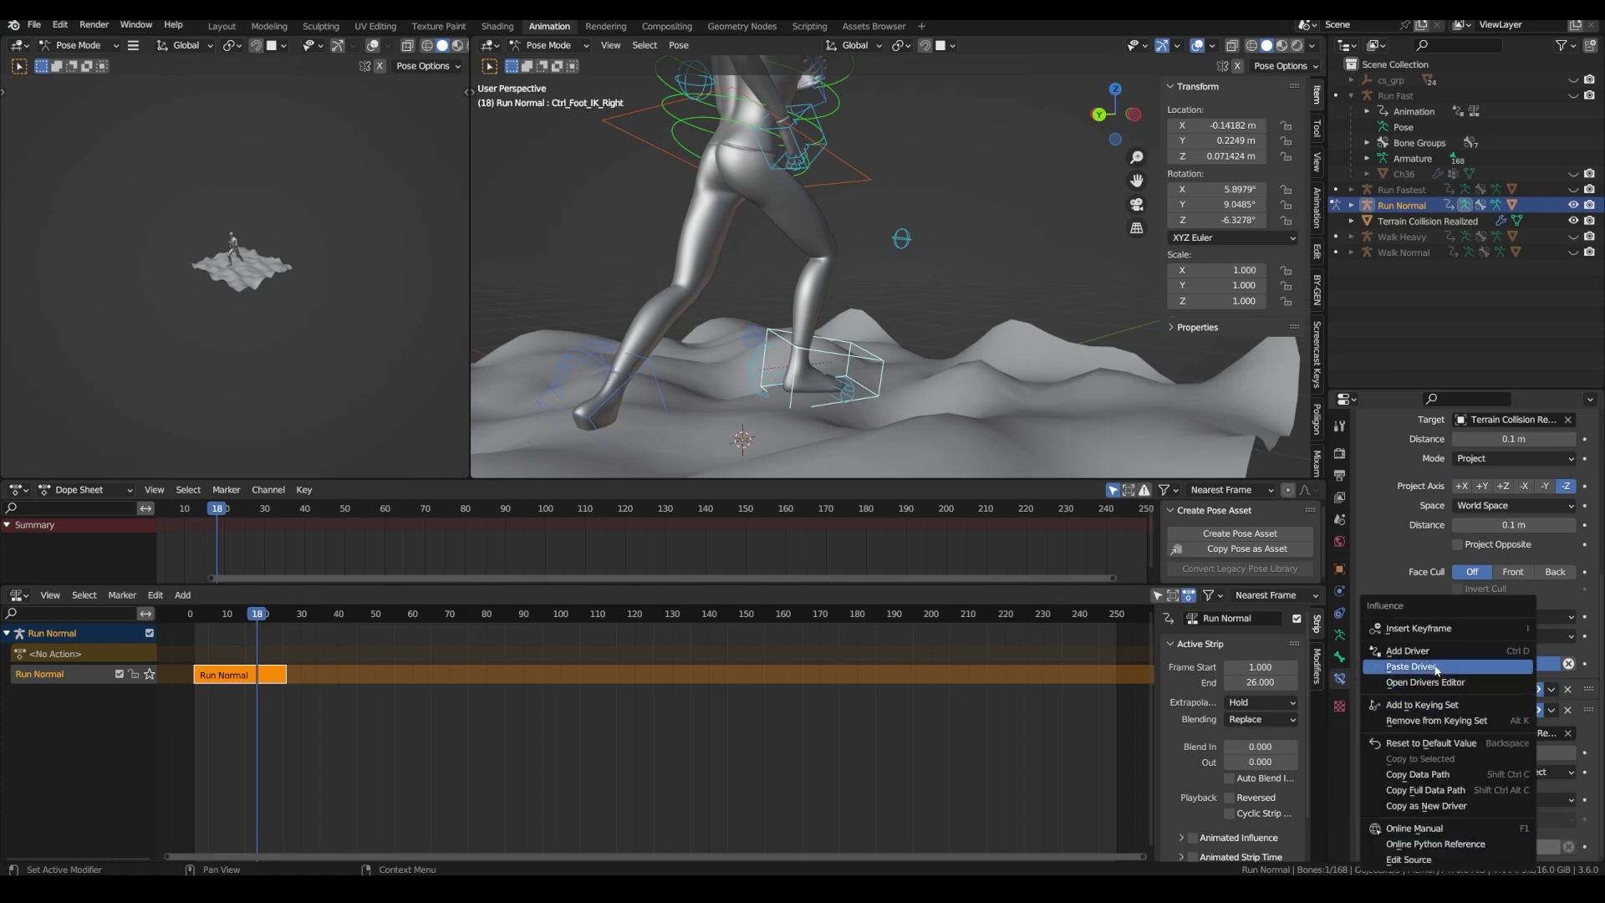
left_click(1430, 681)
- Add a second input variable to that influence driver, targeting Run Normal with the path ["foot_z_max_R"]
right_click(1489, 844)
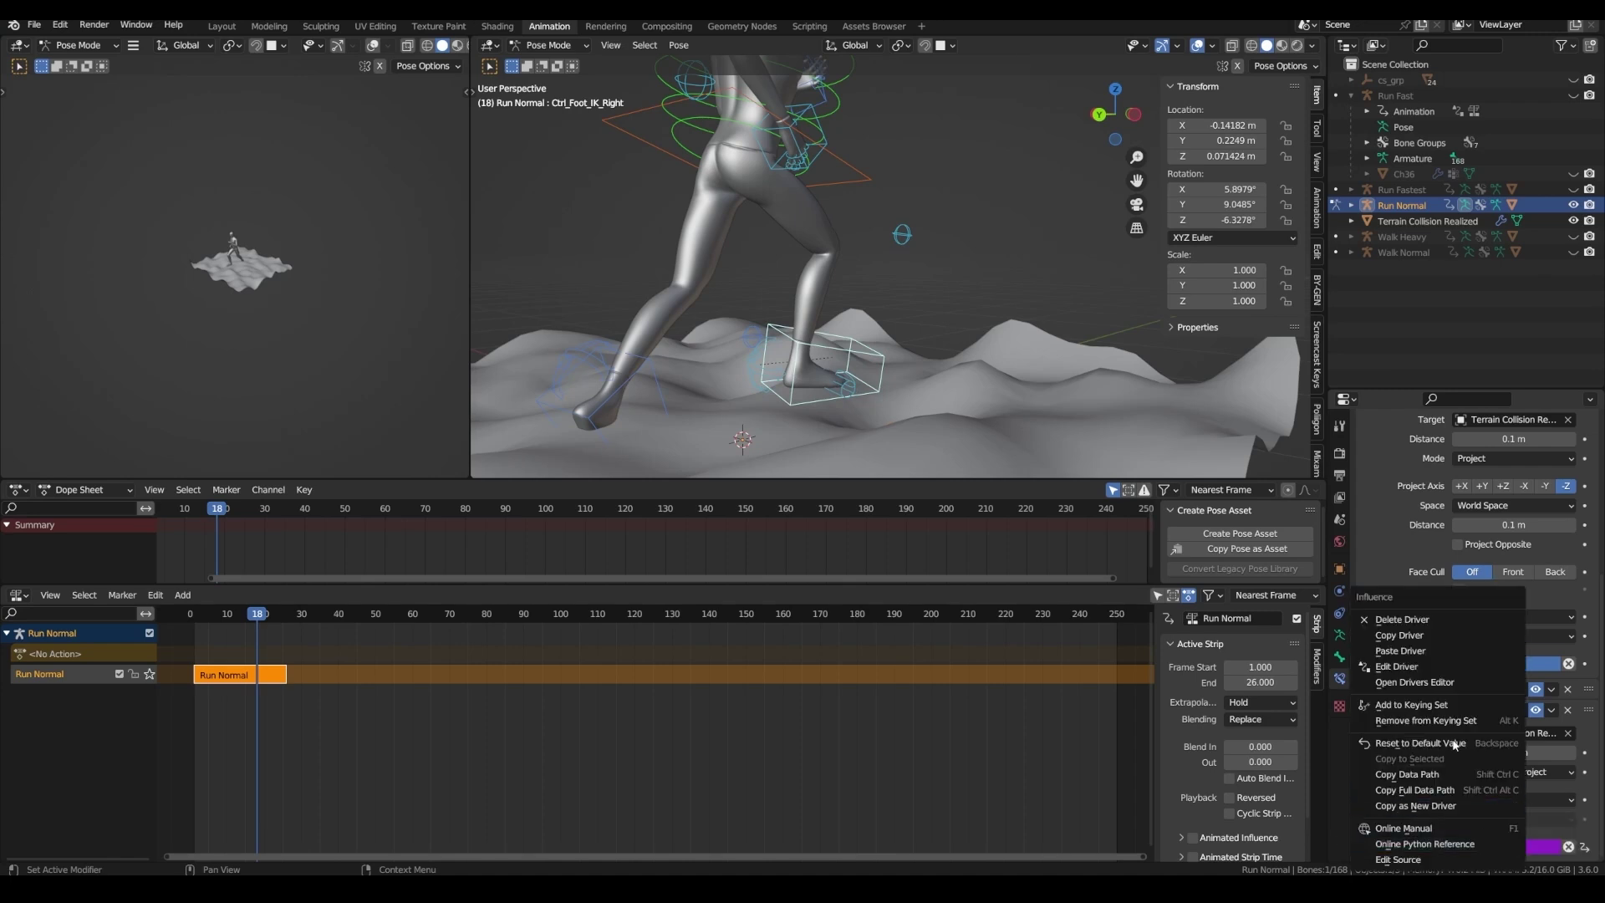
left_click(1404, 666)
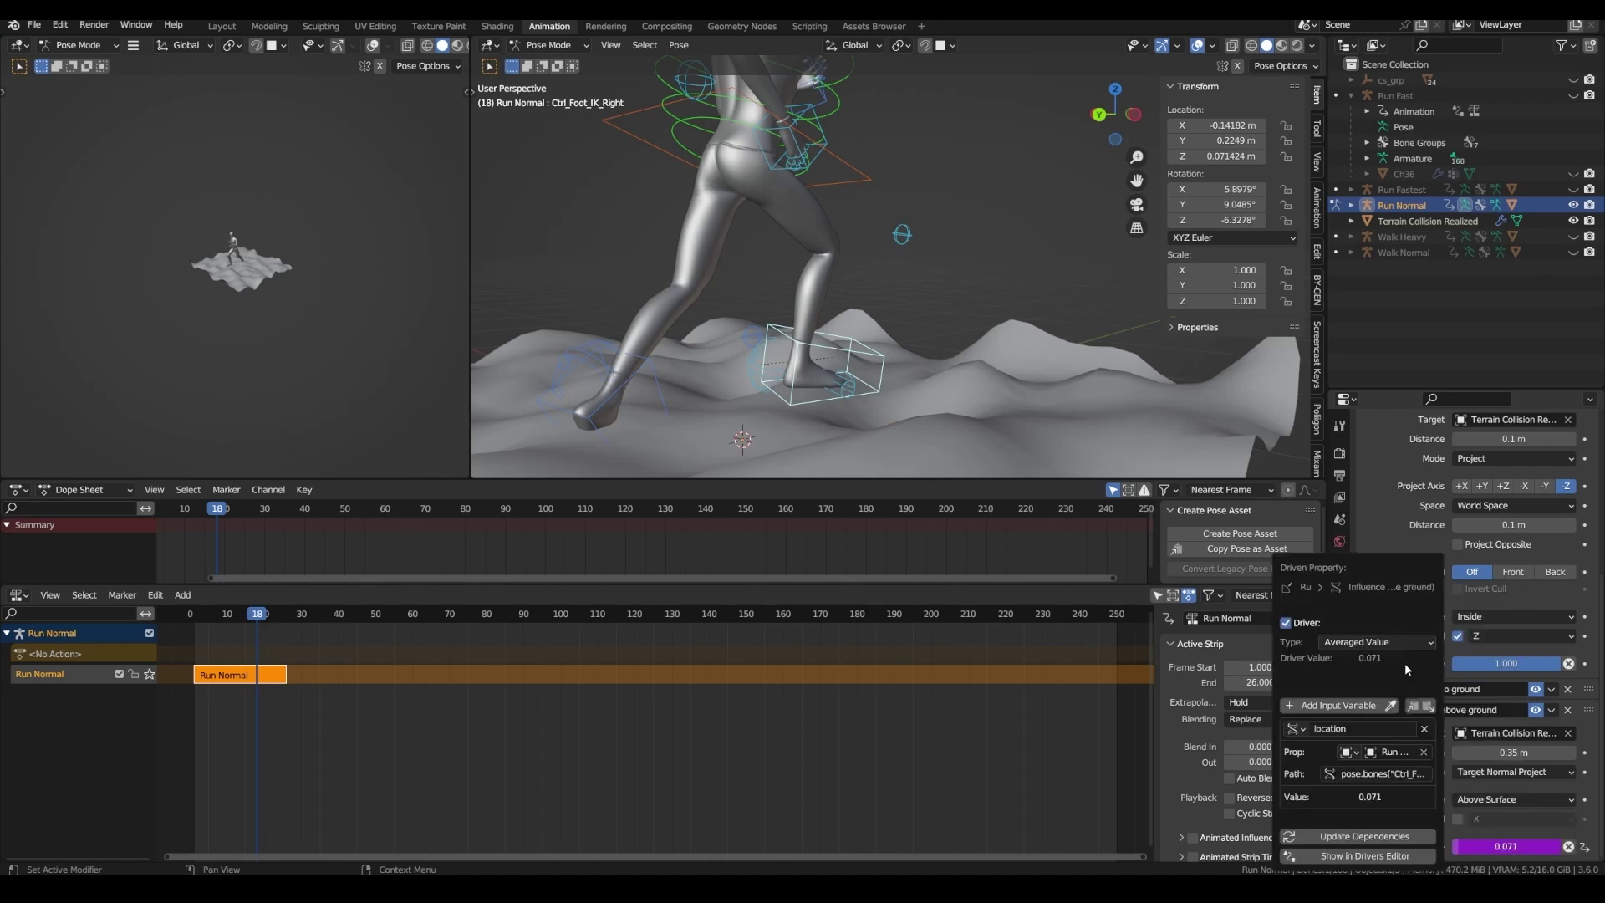
left_click(1333, 706)
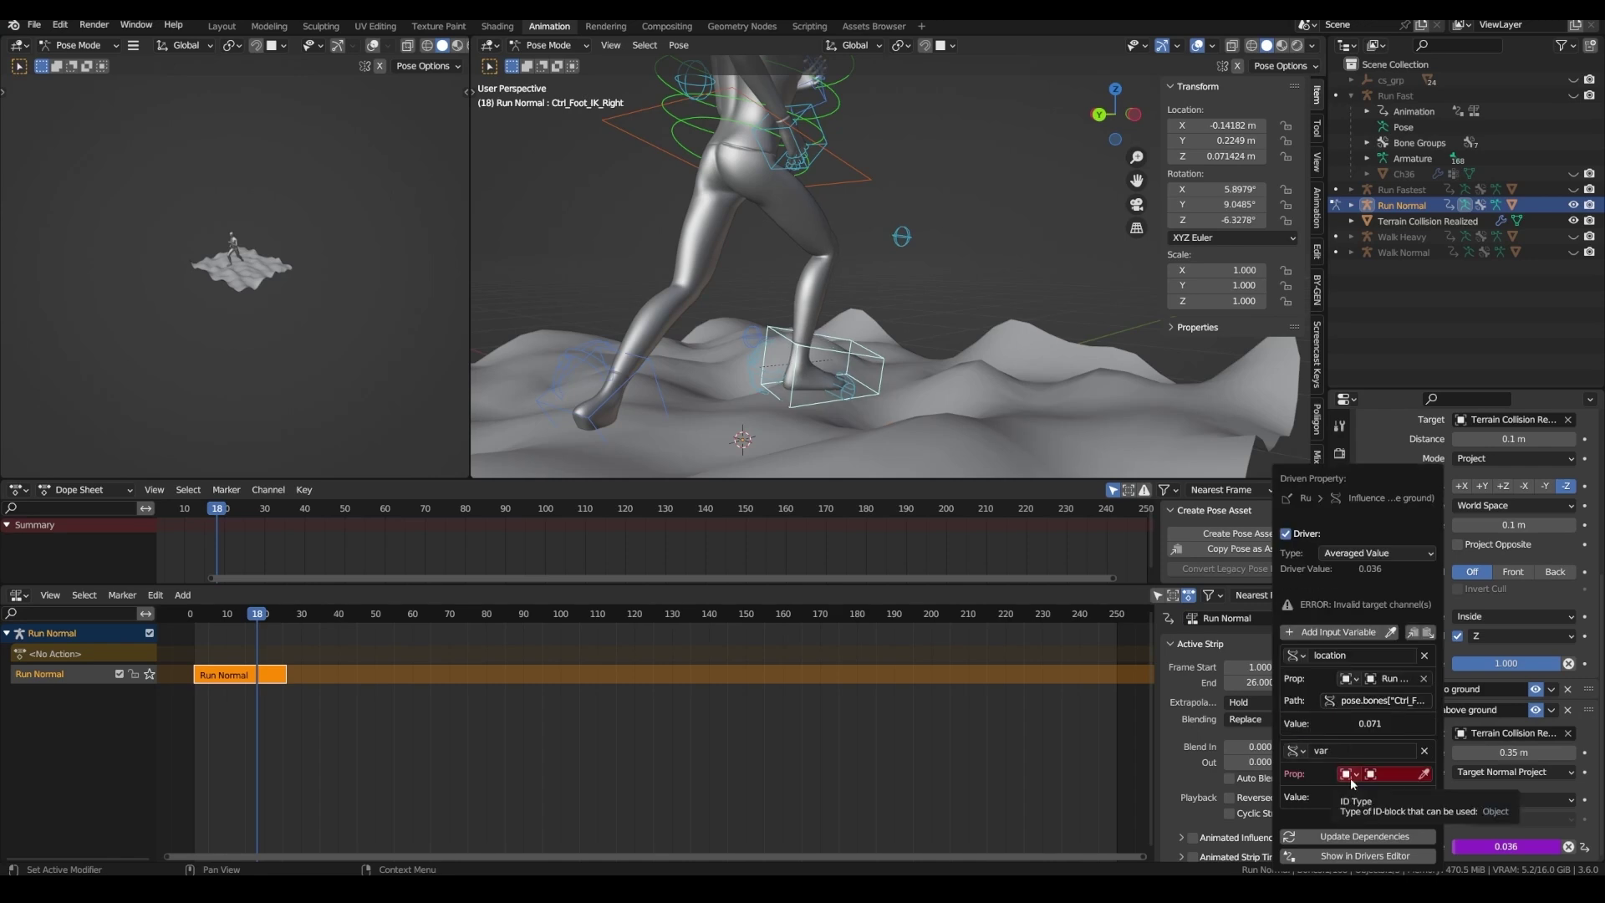
left_click(1383, 774)
type("run")
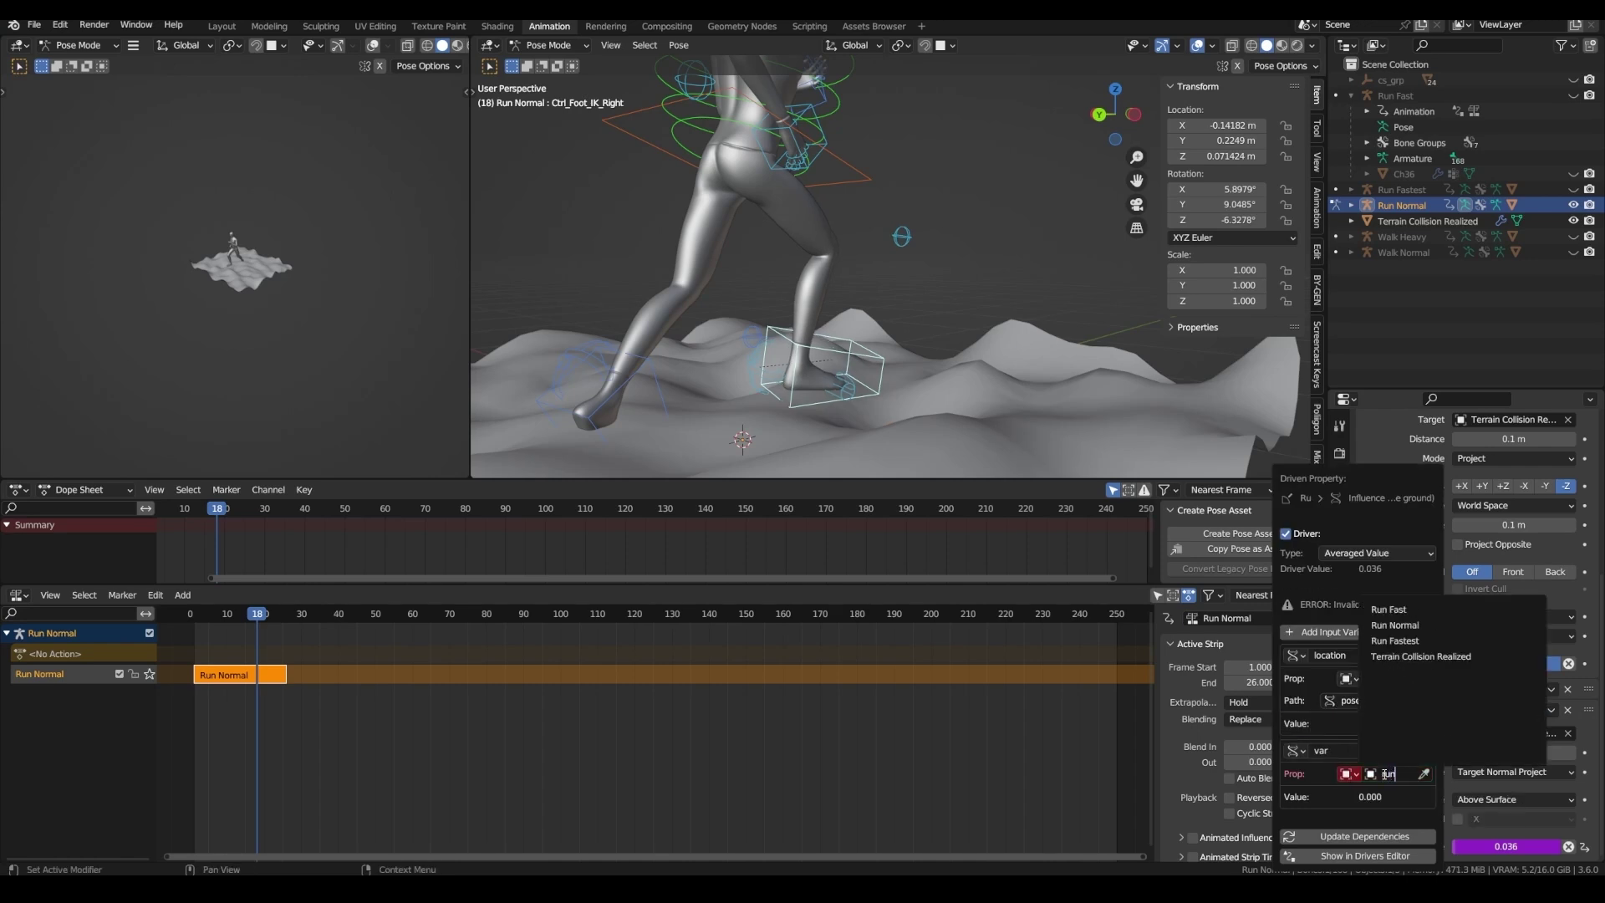
left_click(1394, 625)
left_click(1375, 773)
type("[\"foot_z_max_R\"]")
key("Return")
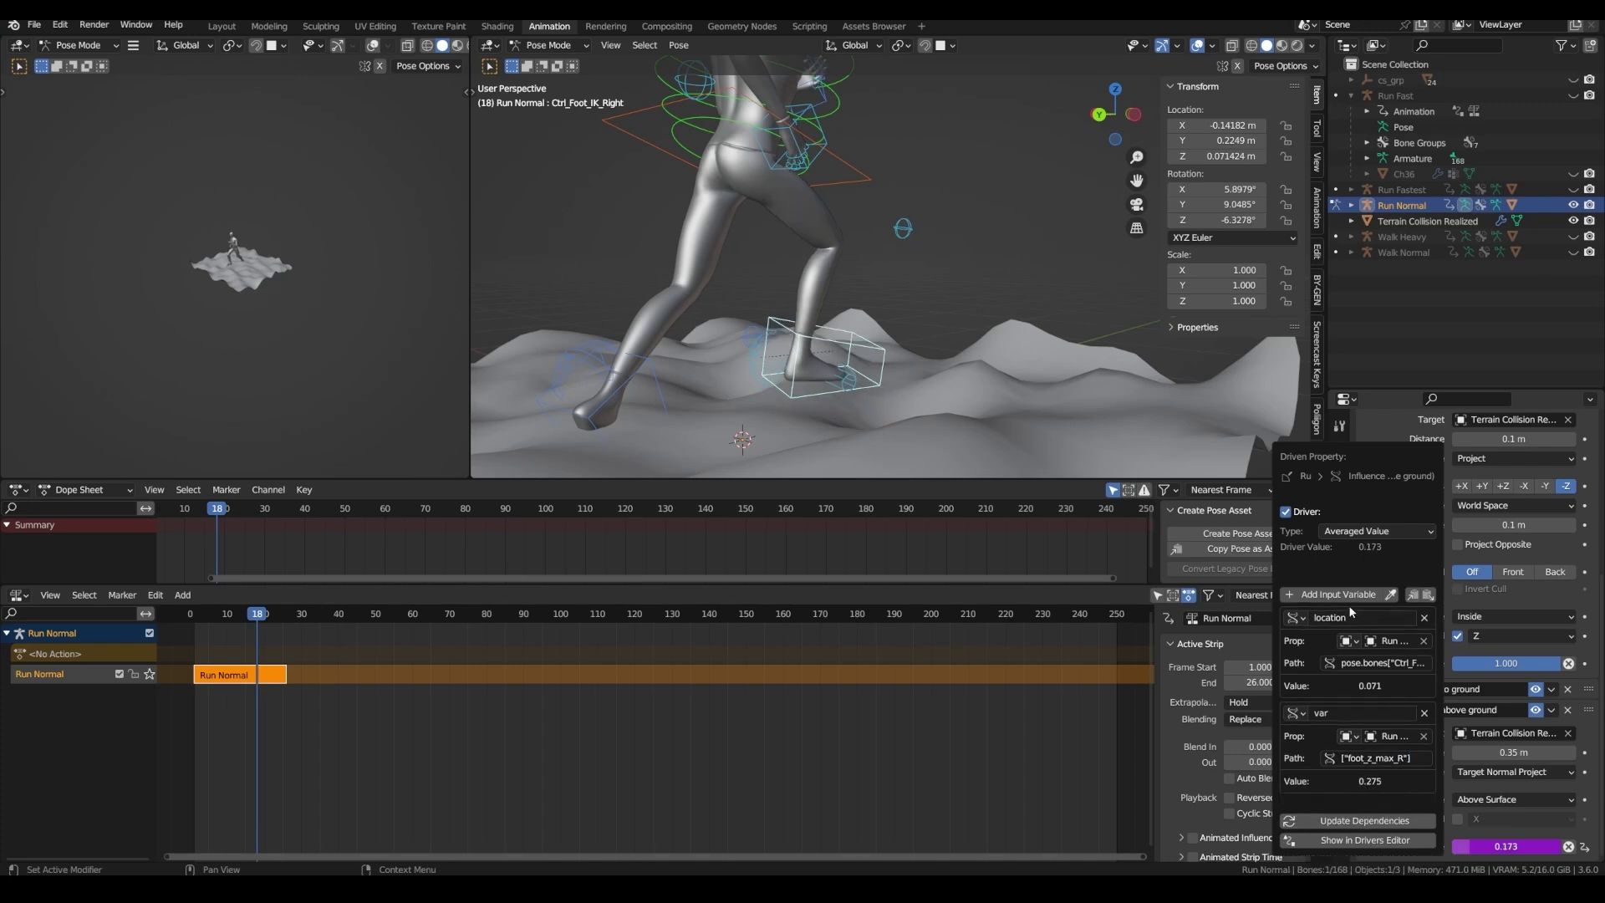
- Change the driver type to Scripted Expression with the expression location/var, and scrub the timeline to check the influence
left_click(1356, 535)
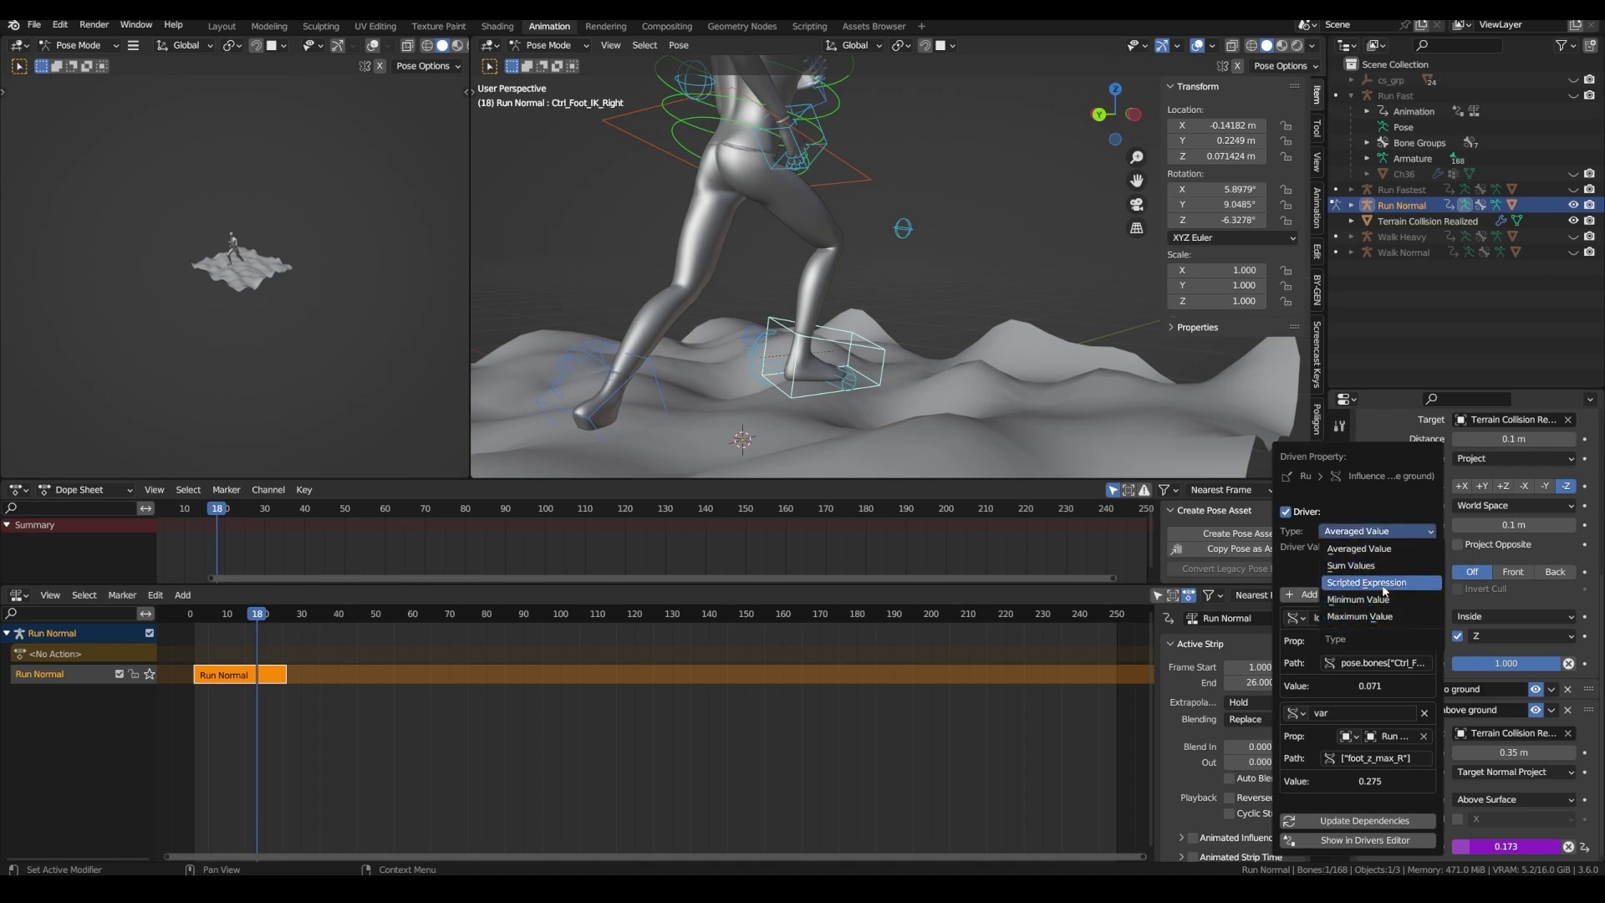
left_click(1381, 583)
left_click(1331, 565)
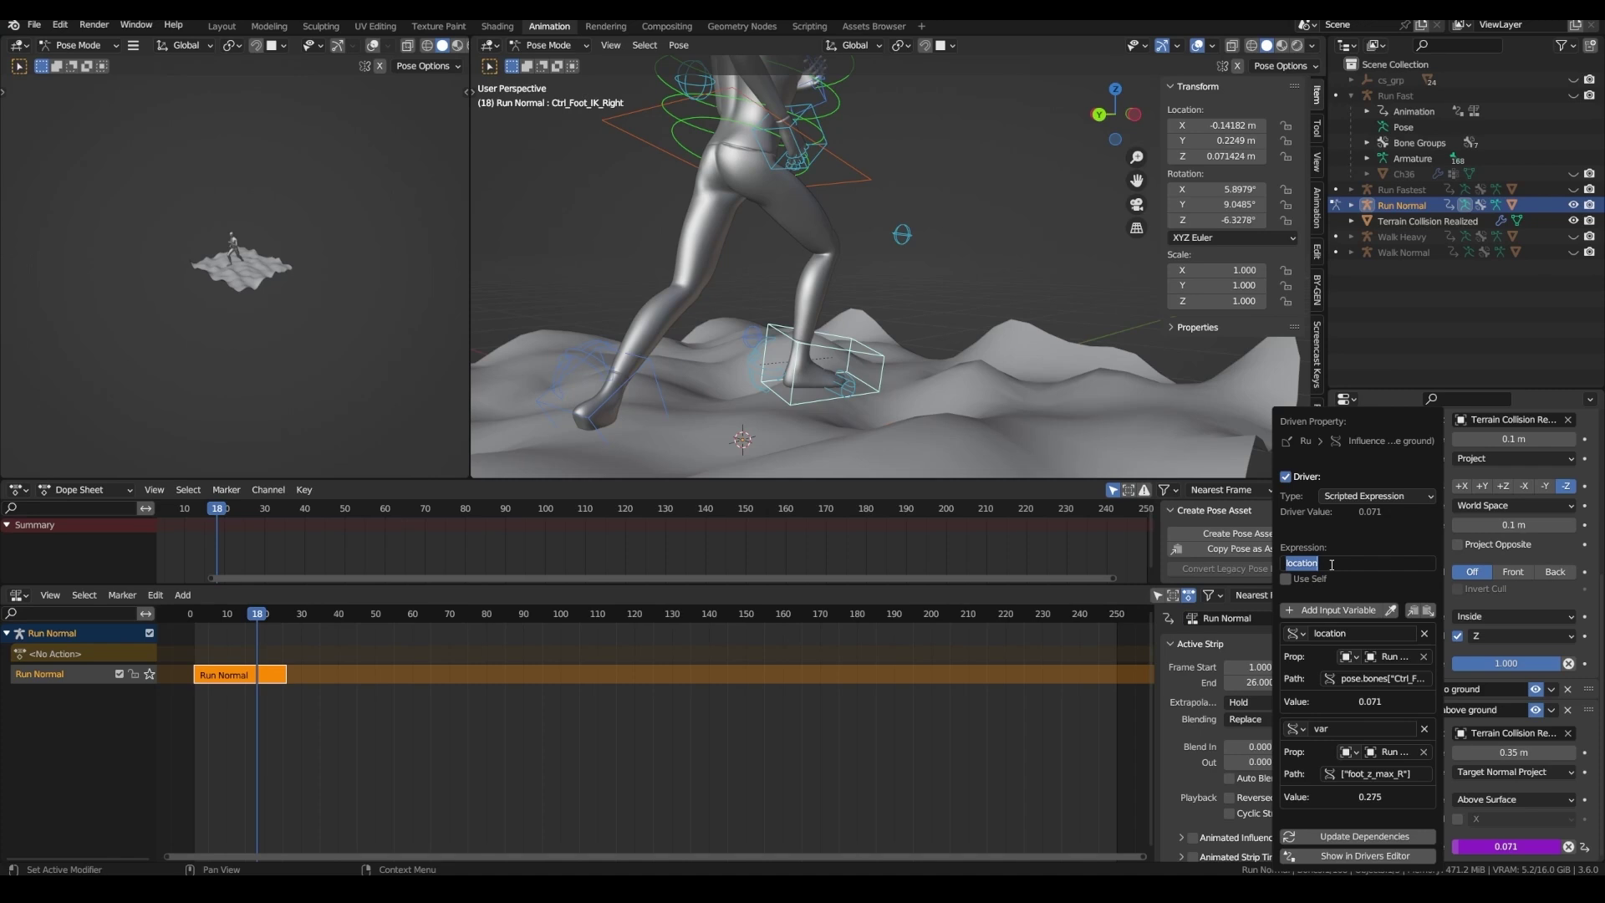
key("Home")
type("/var")
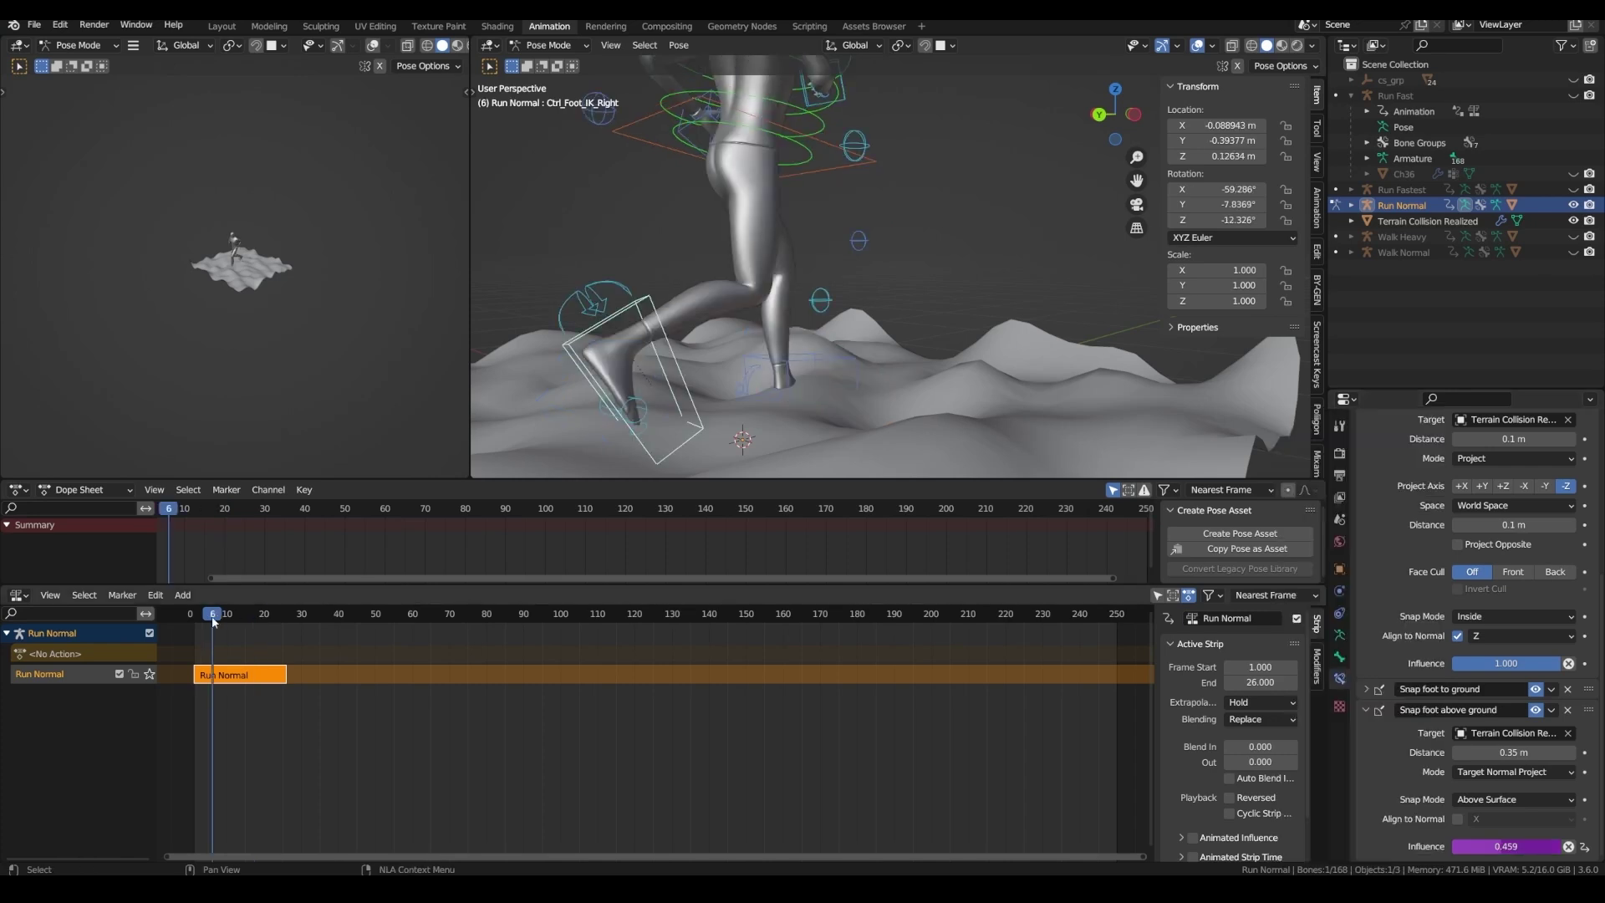
left_click_drag(215, 619, 230, 622)
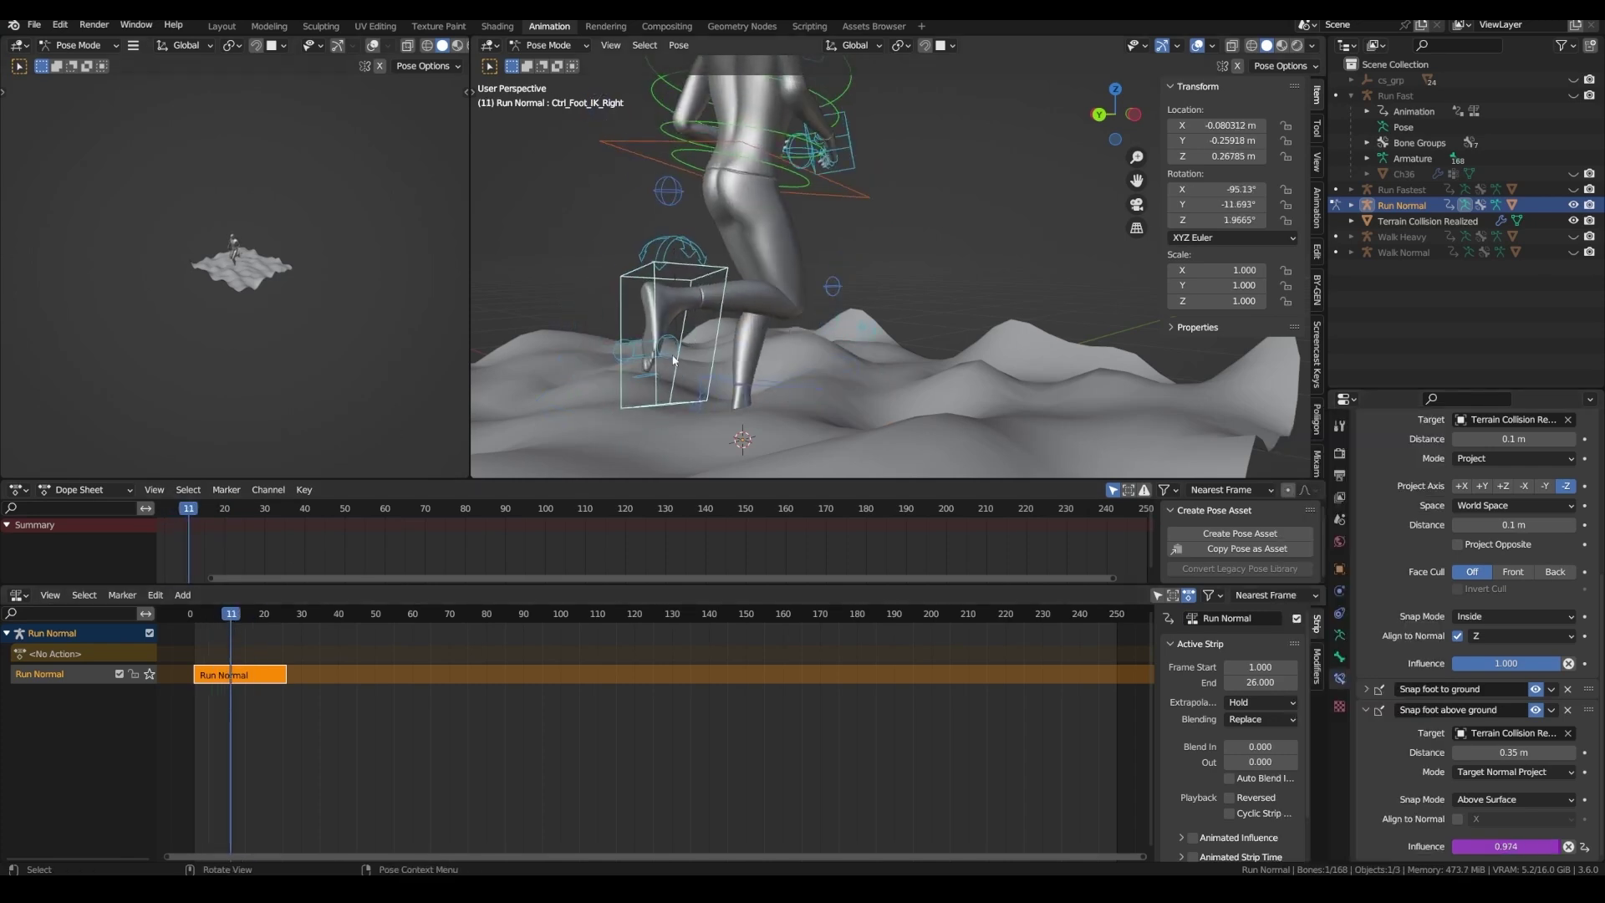
left_click_drag(234, 619, 270, 619)
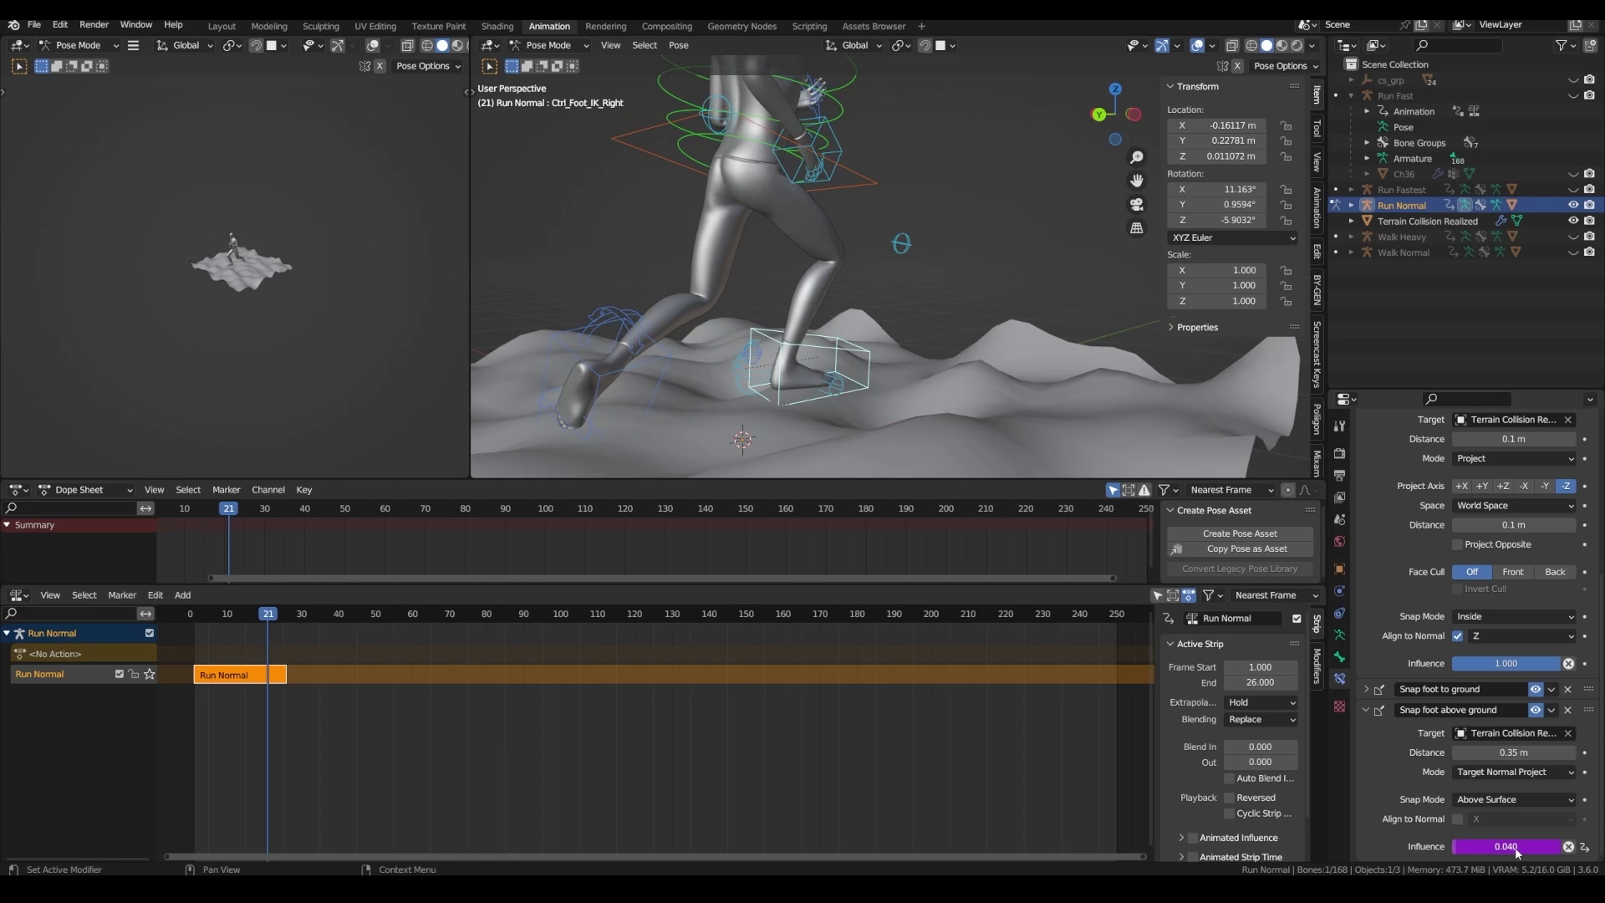
- Copy the Snap foot above ground influence driver and paste it onto the Snap foot to ground constraint's influence
left_click(1366, 689)
scroll(1368, 686, "down", 5)
scroll(1379, 710, "down", 1)
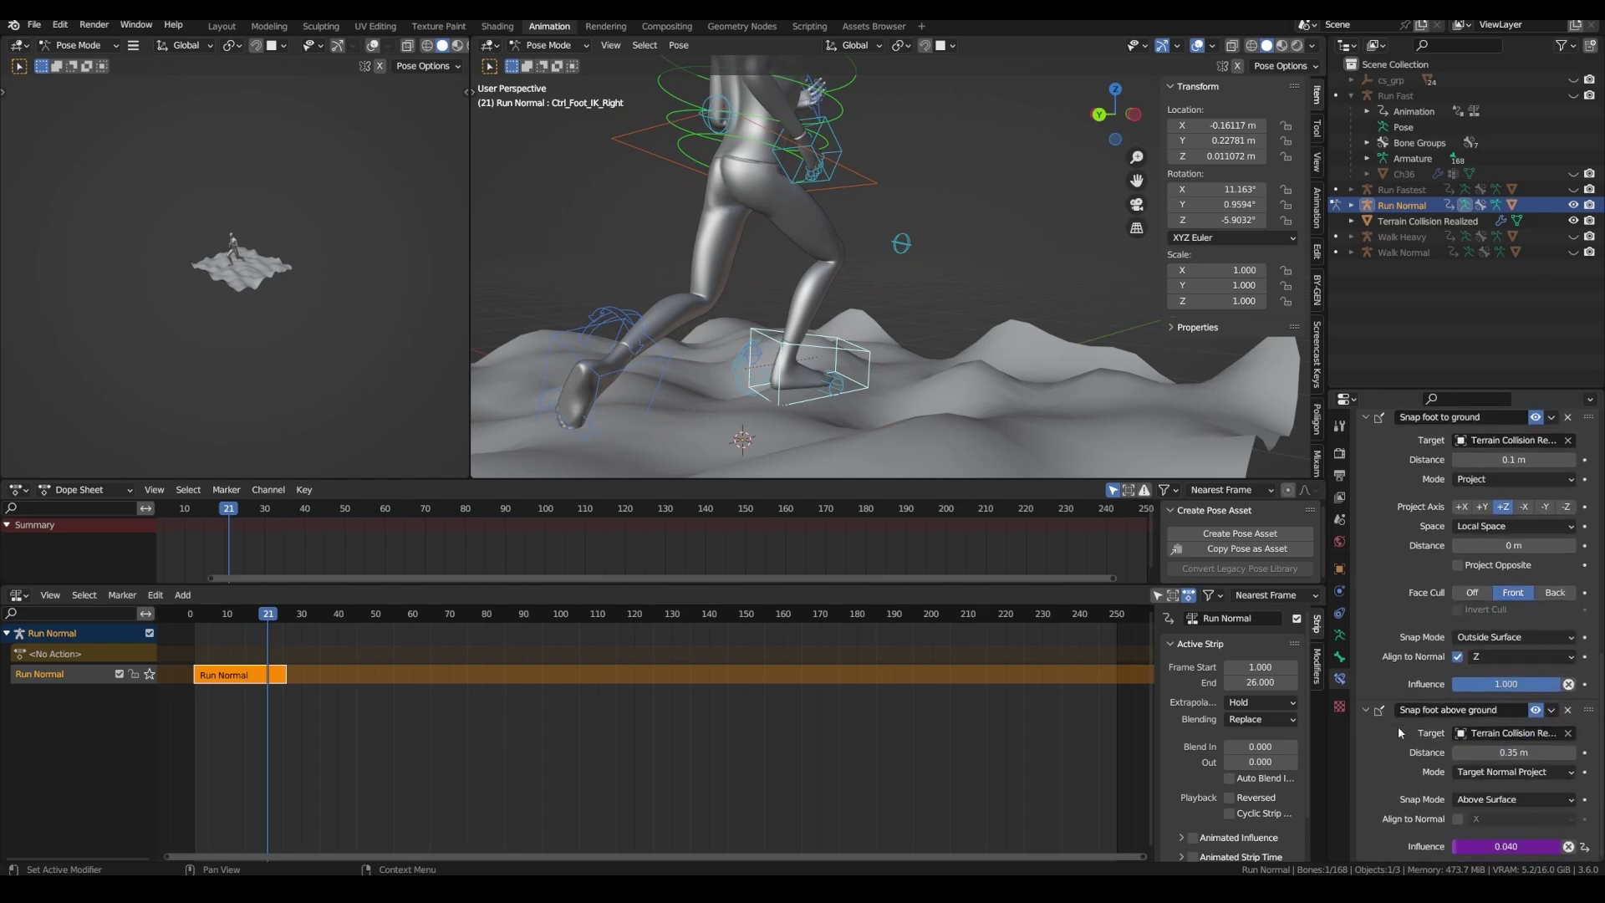
right_click(1503, 846)
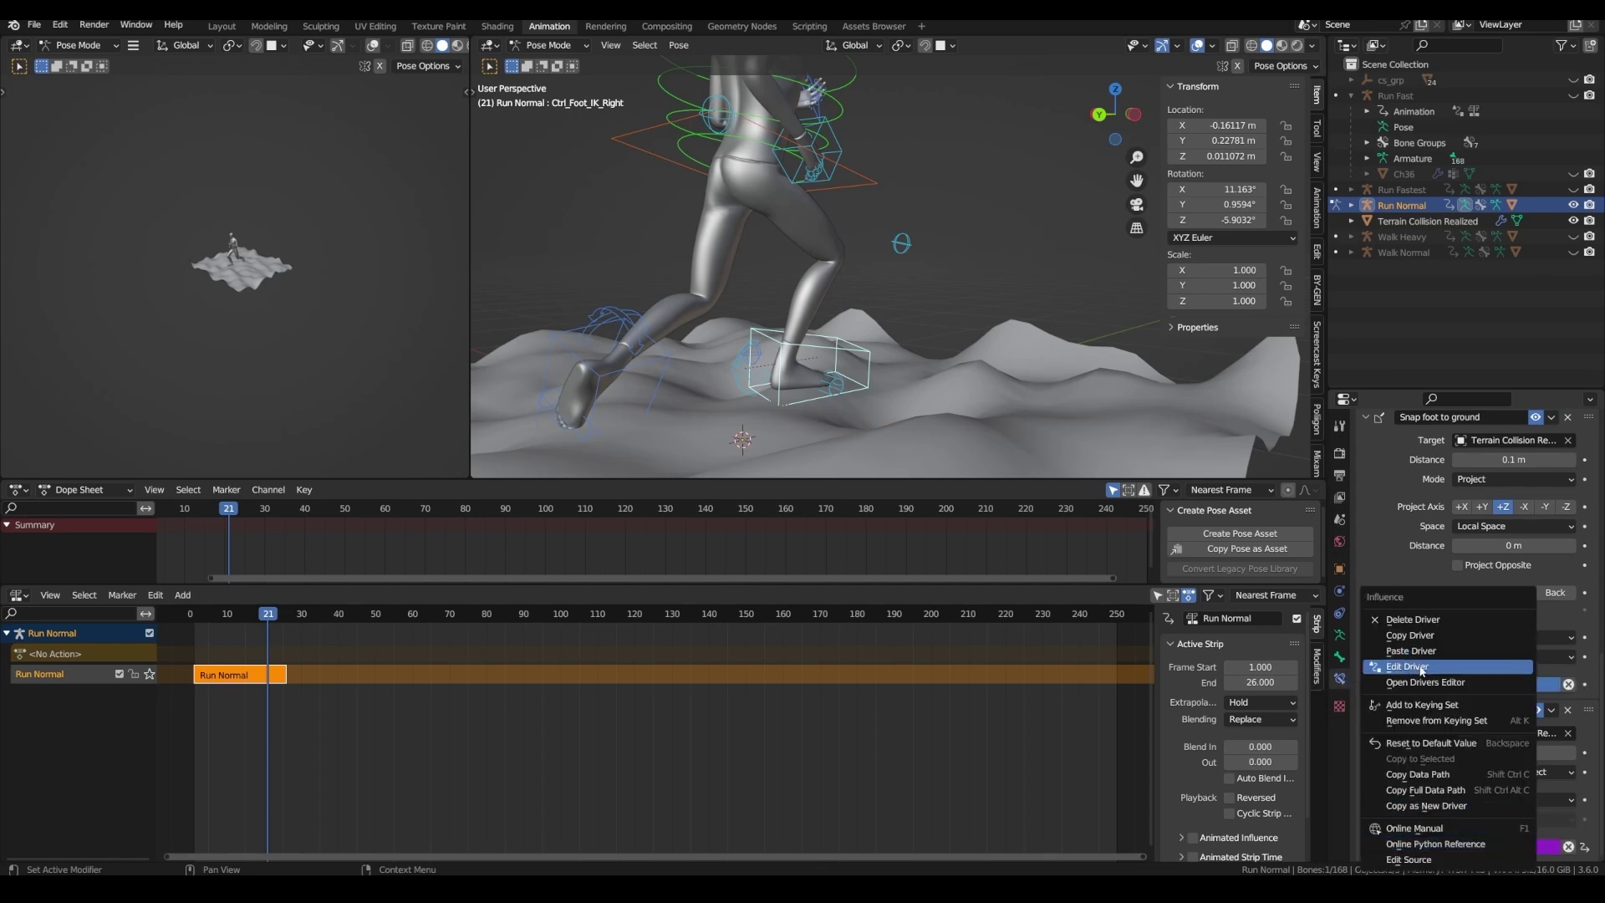
left_click(1426, 637)
right_click(1444, 682)
- Invert the Snap foot to ground influence driver by changing its expression to 1-location/var
right_click(1508, 693)
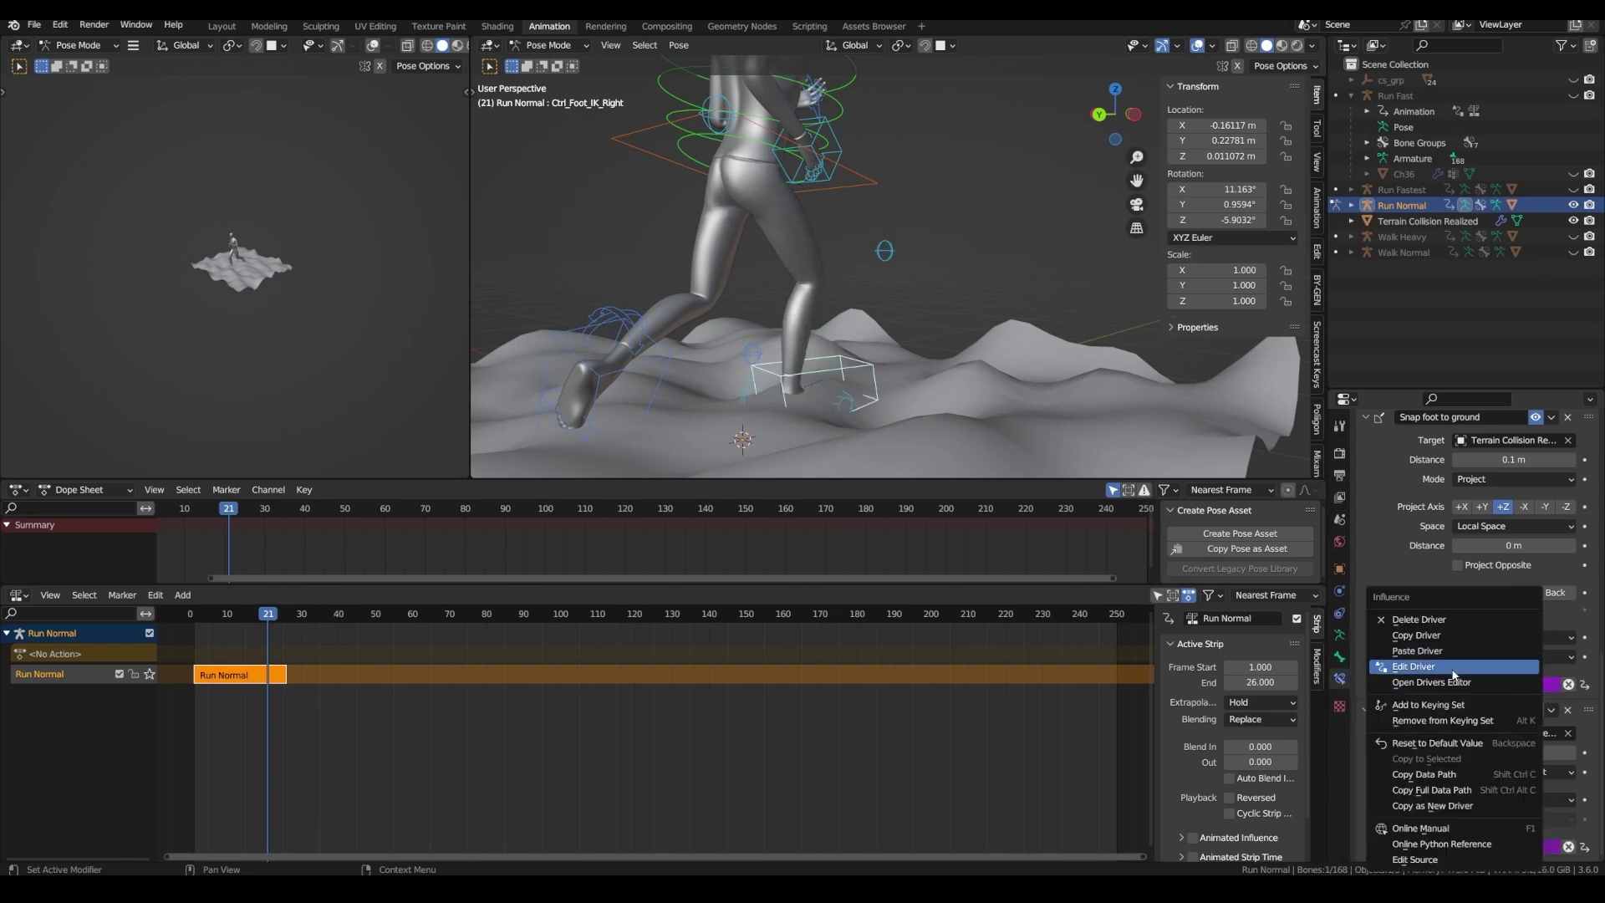
left_click(1428, 667)
left_click(1344, 562)
key("Home")
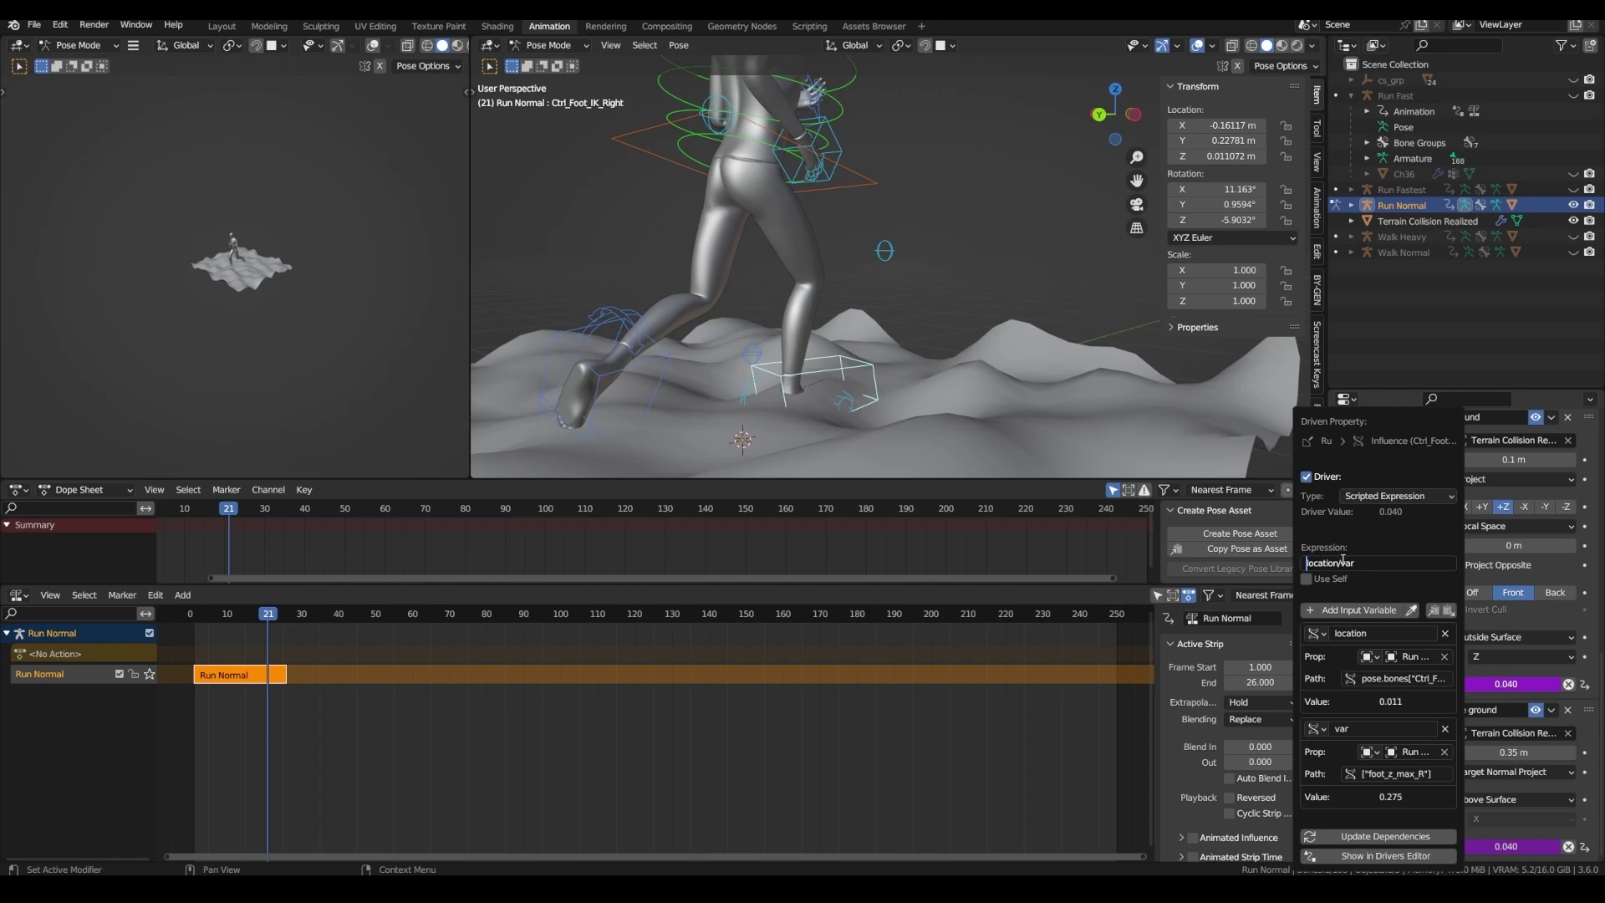
type("1-")
key("Return")
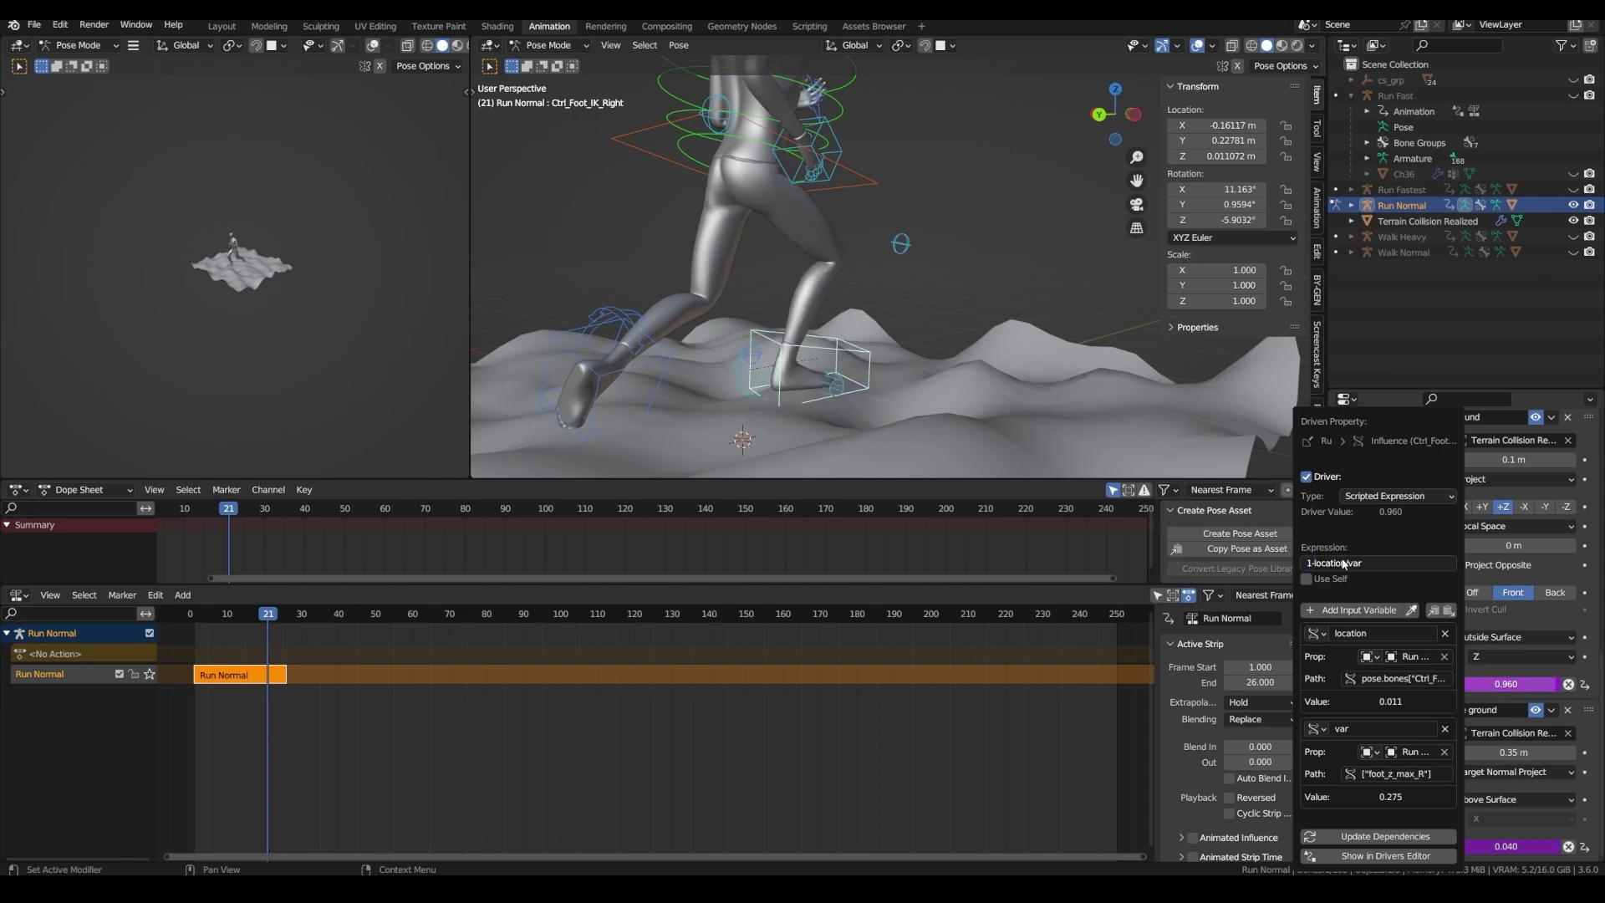
- Copy the Snap foot to ground influence driver and paste it onto the Force foot threshold constraint's influence
scroll(1504, 752, "up", 3)
right_click(1505, 784)
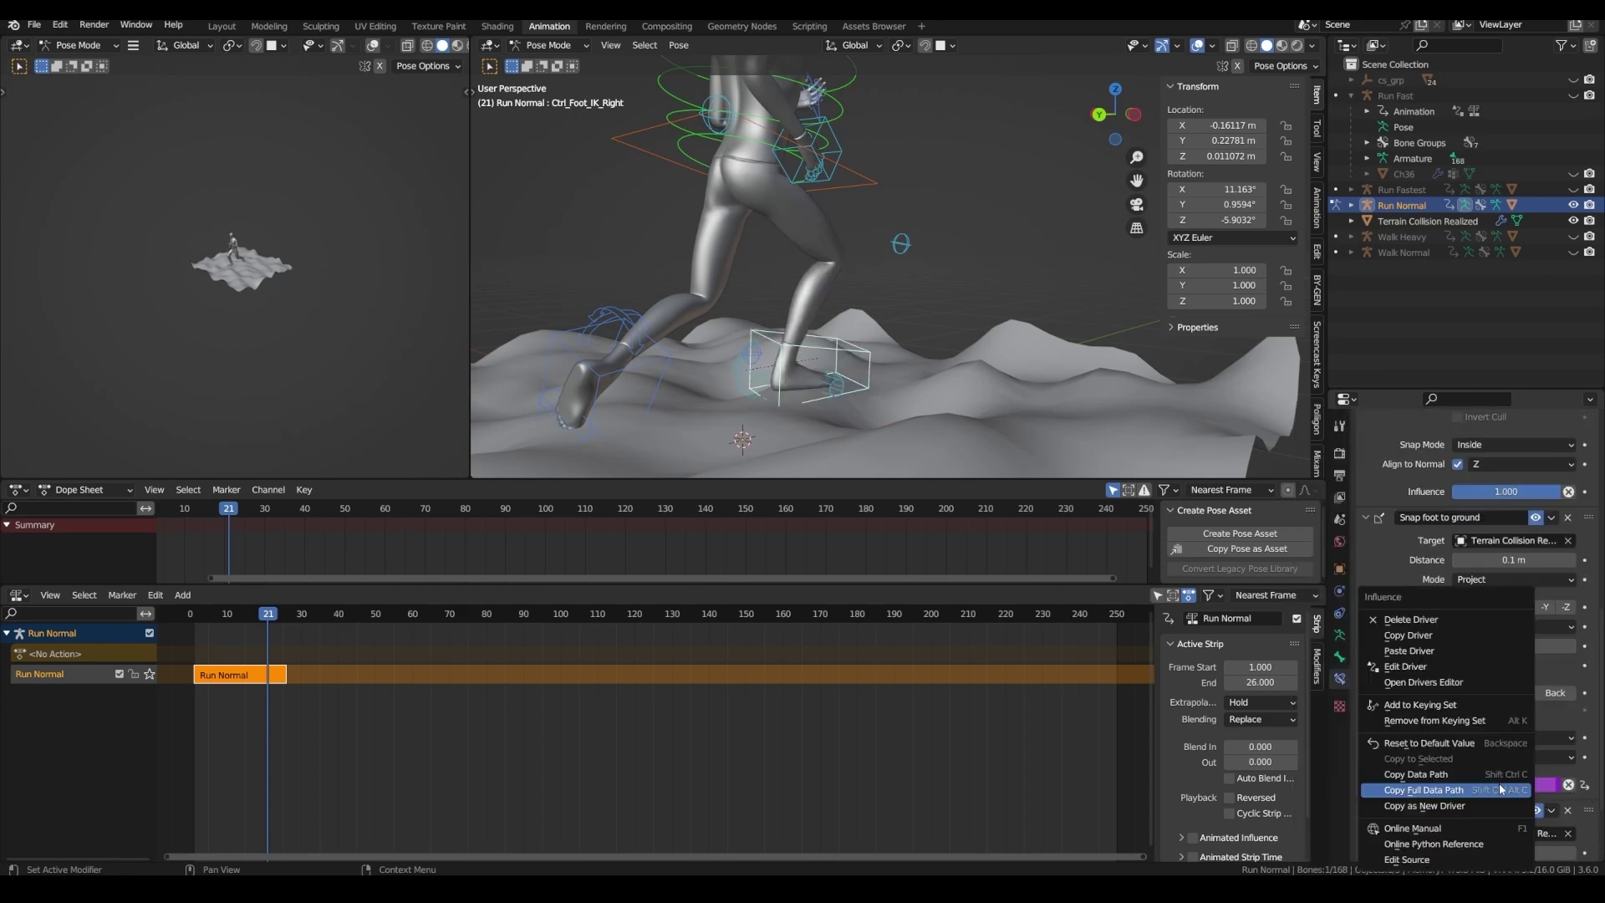
left_click(1430, 640)
right_click(1505, 492)
left_click(1421, 514)
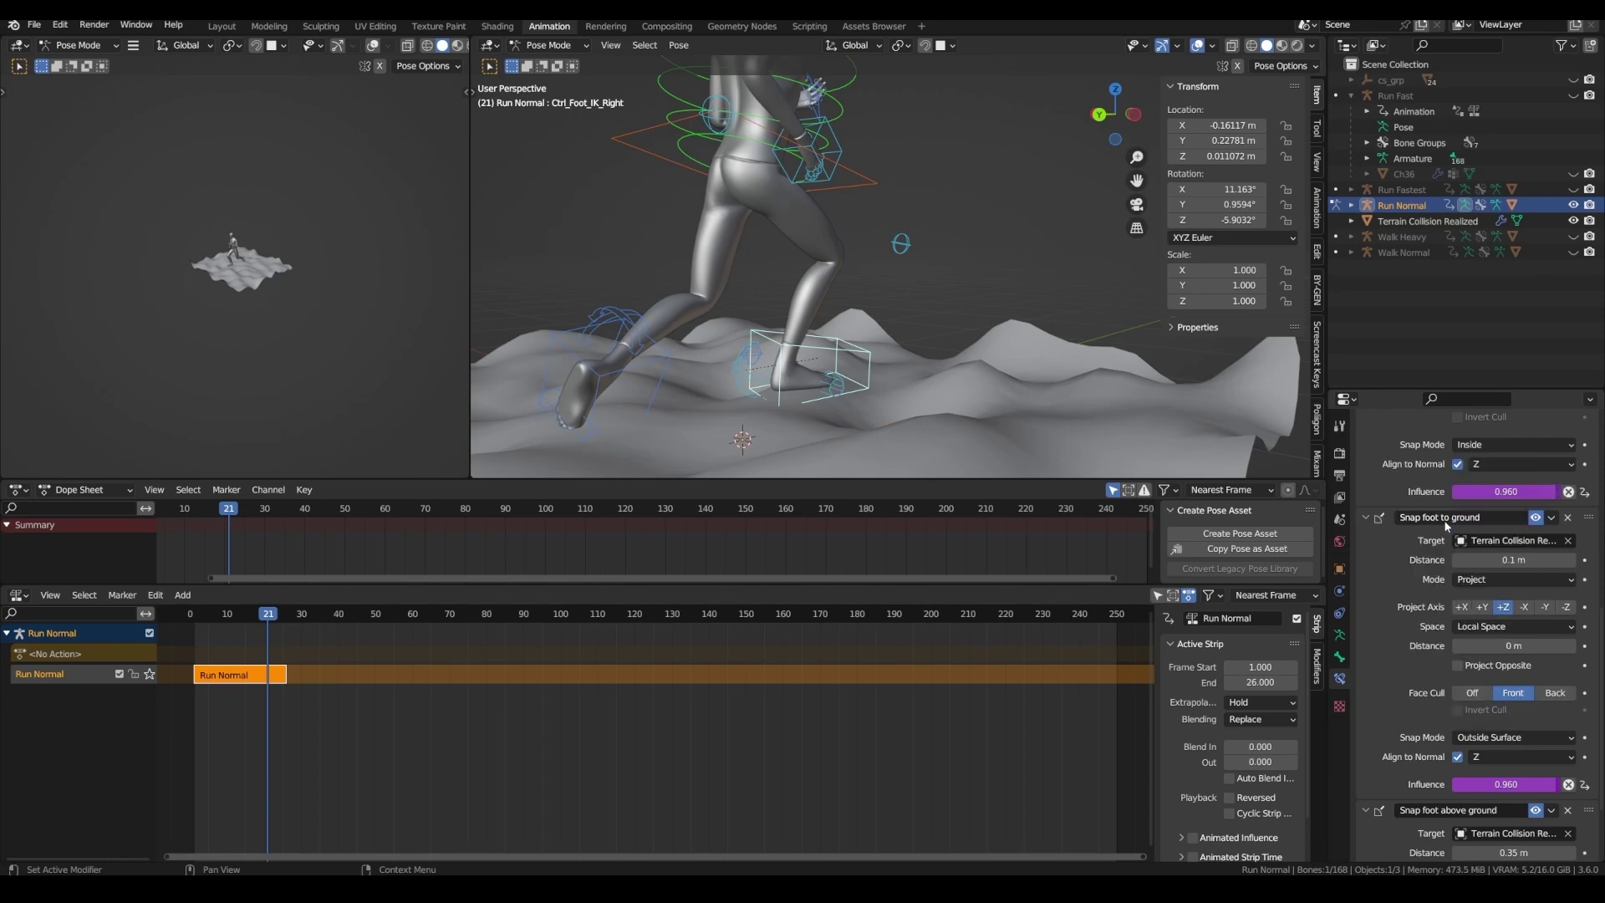
- Play the animation and scrub through the run cycle to check the right foot against the terrain
scroll(1361, 640, "up", 5)
key("space")
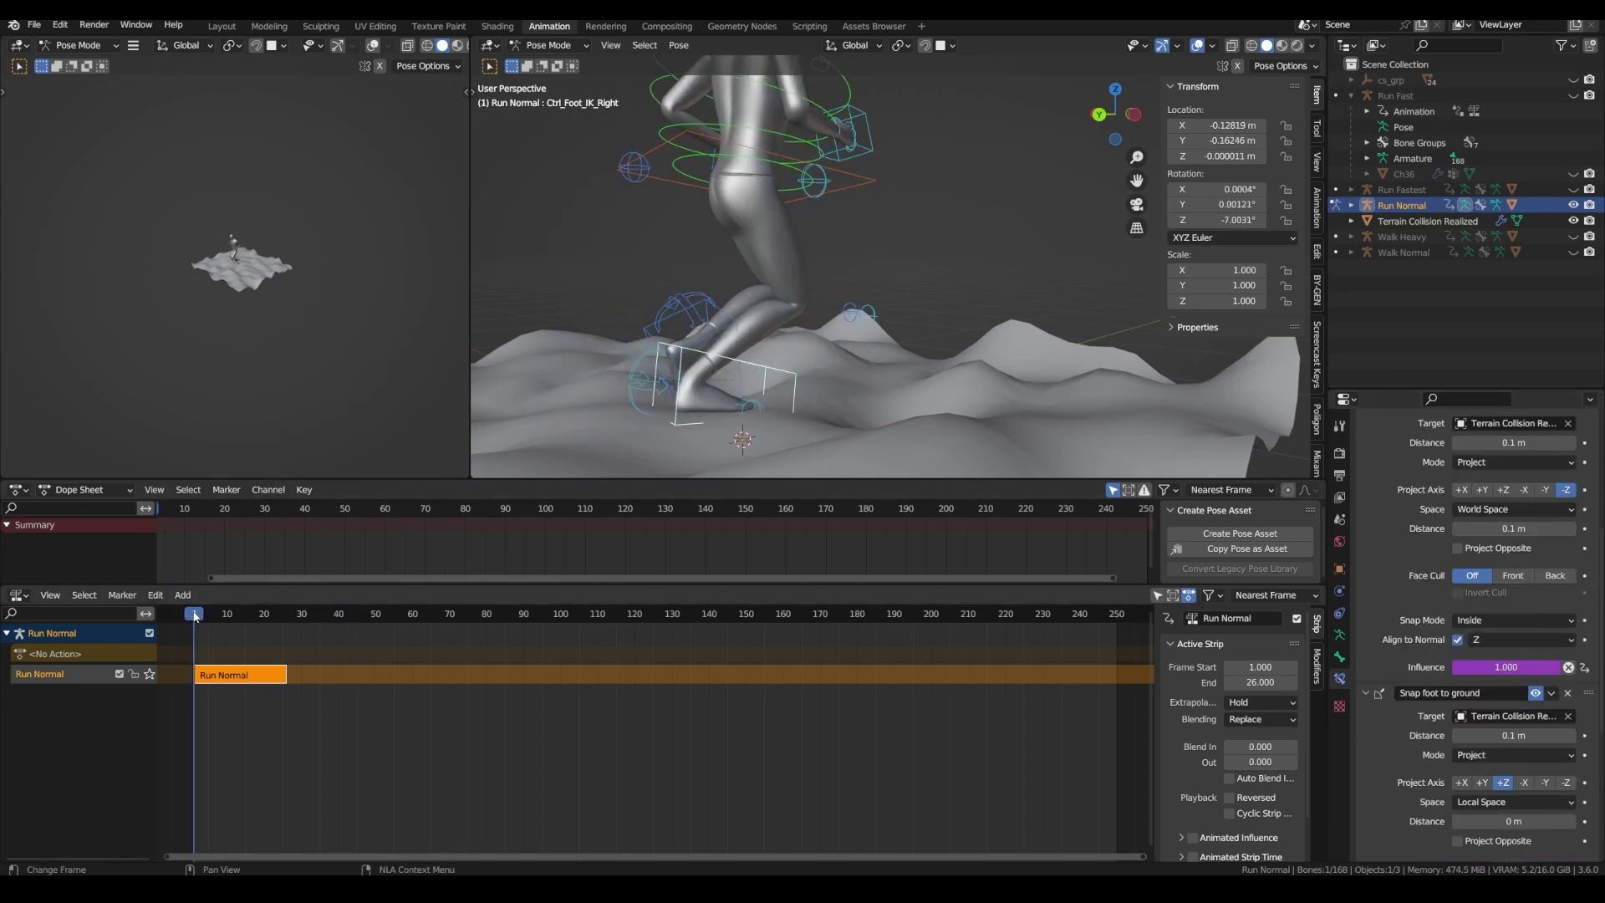
key("space")
mouse_move(198, 617)
left_mouse_down()
mouse_move(251, 622)
mouse_move(190, 627)
mouse_move(224, 637)
mouse_move(209, 640)
left_mouse_up()
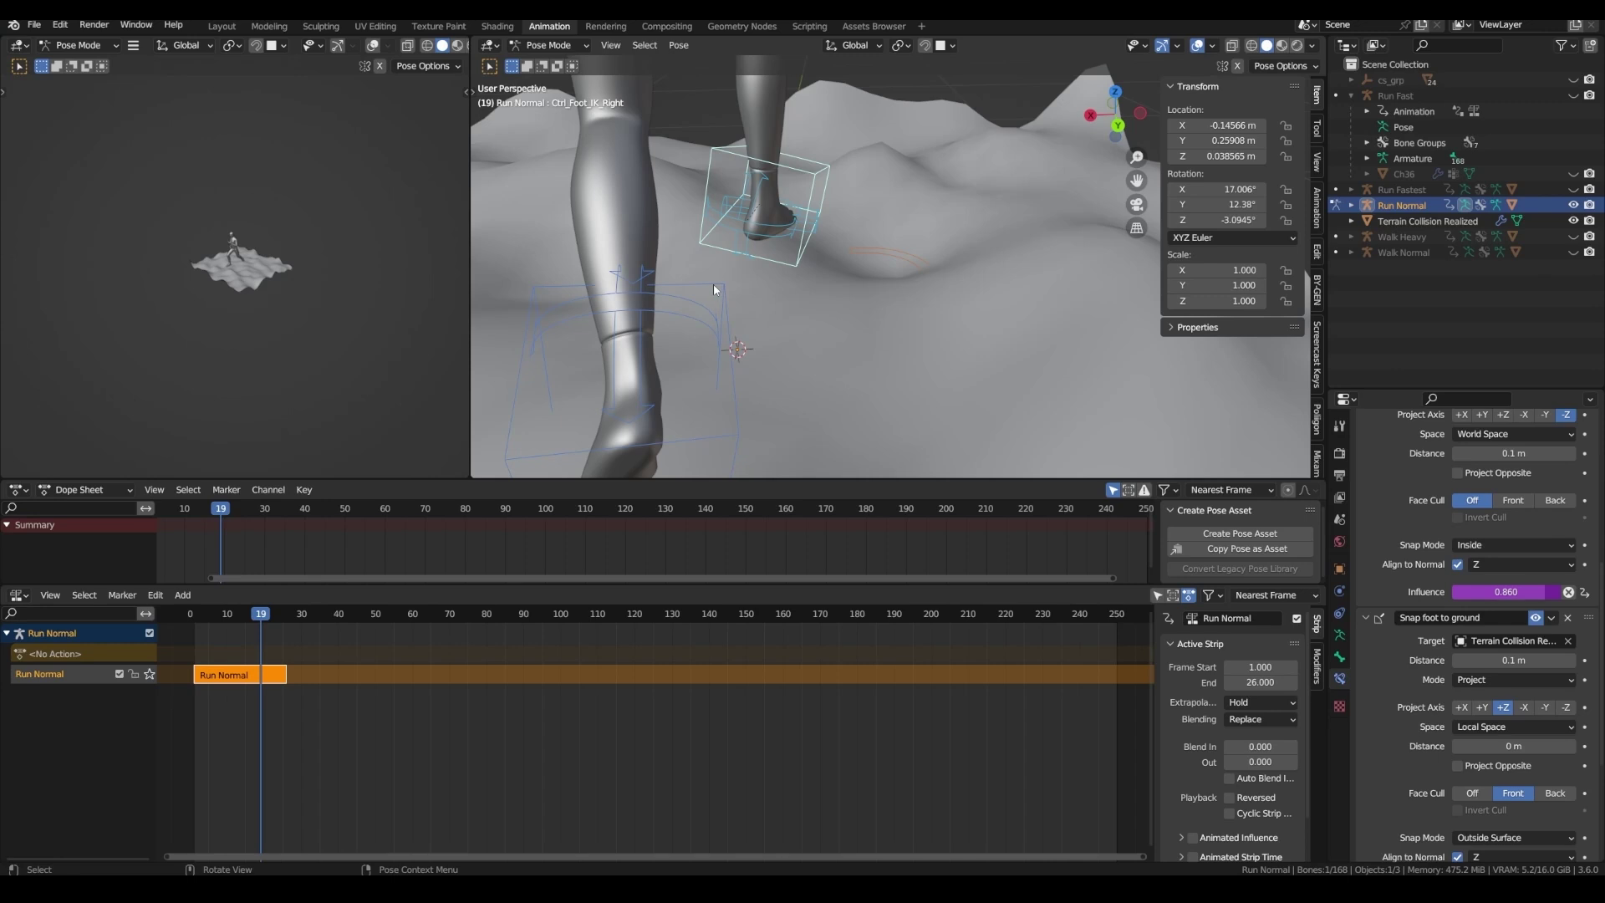
- Copy the right foot IK control's three Shrinkwrap constraints to the left foot IK control
left_click(715, 284)
left_click(708, 182)
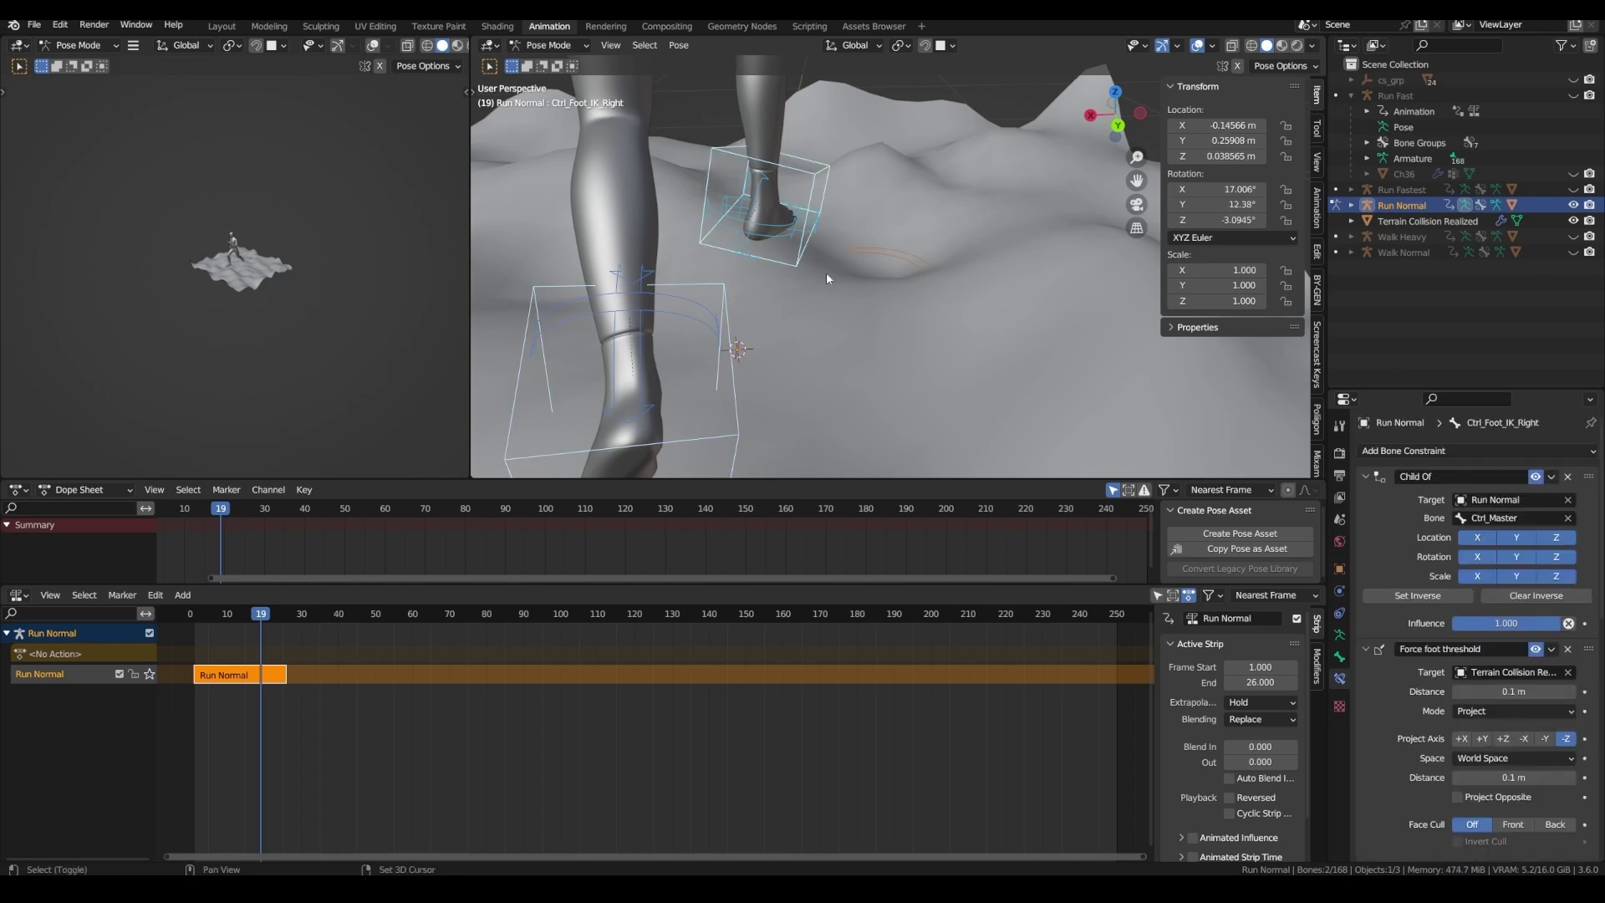
left_click(1553, 650)
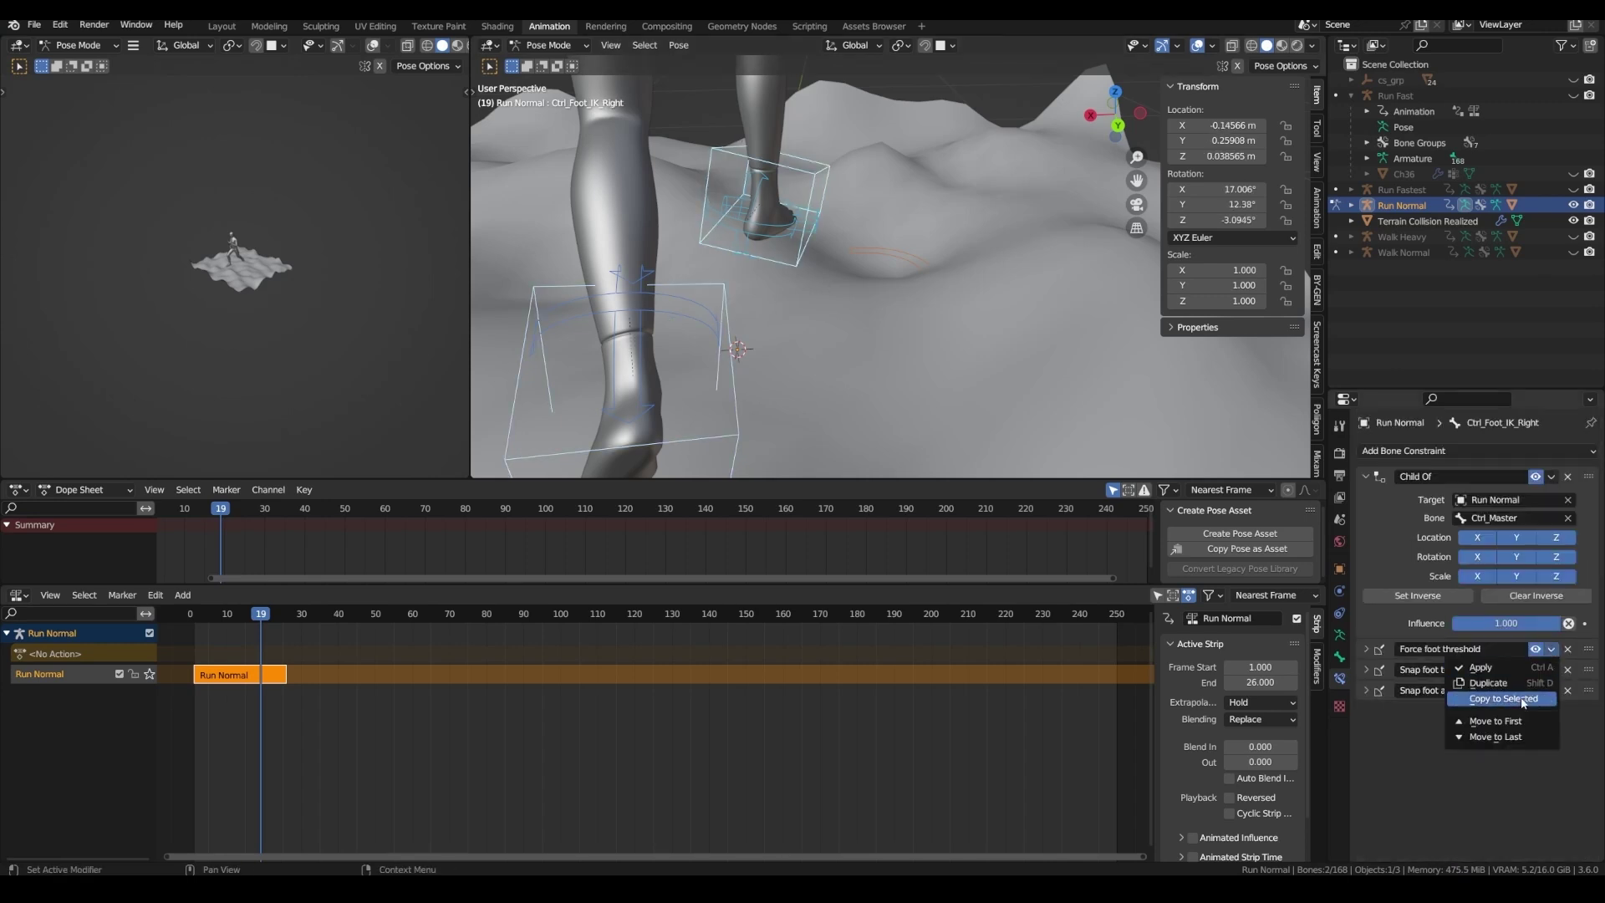
left_click(1521, 704)
left_click(1553, 669)
left_click(1509, 720)
left_click(1548, 692)
left_click(1512, 735)
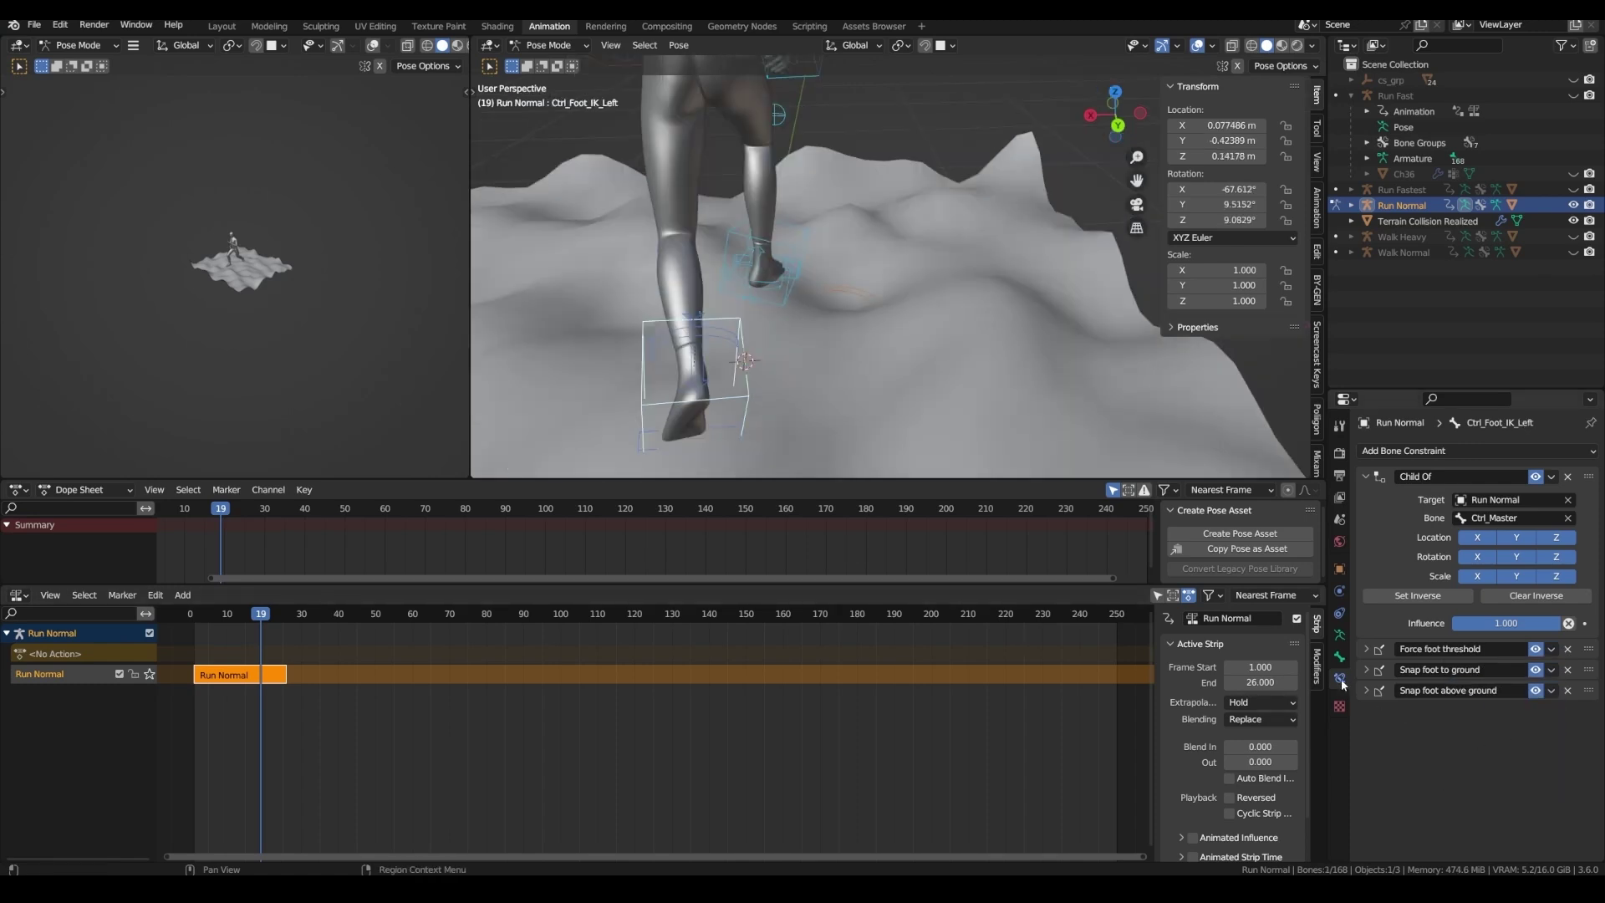
- Expand the left foot's copied constraints and paste the copied driver onto the Force foot threshold influence
left_click(1365, 649)
scroll(1361, 598, "down", 3)
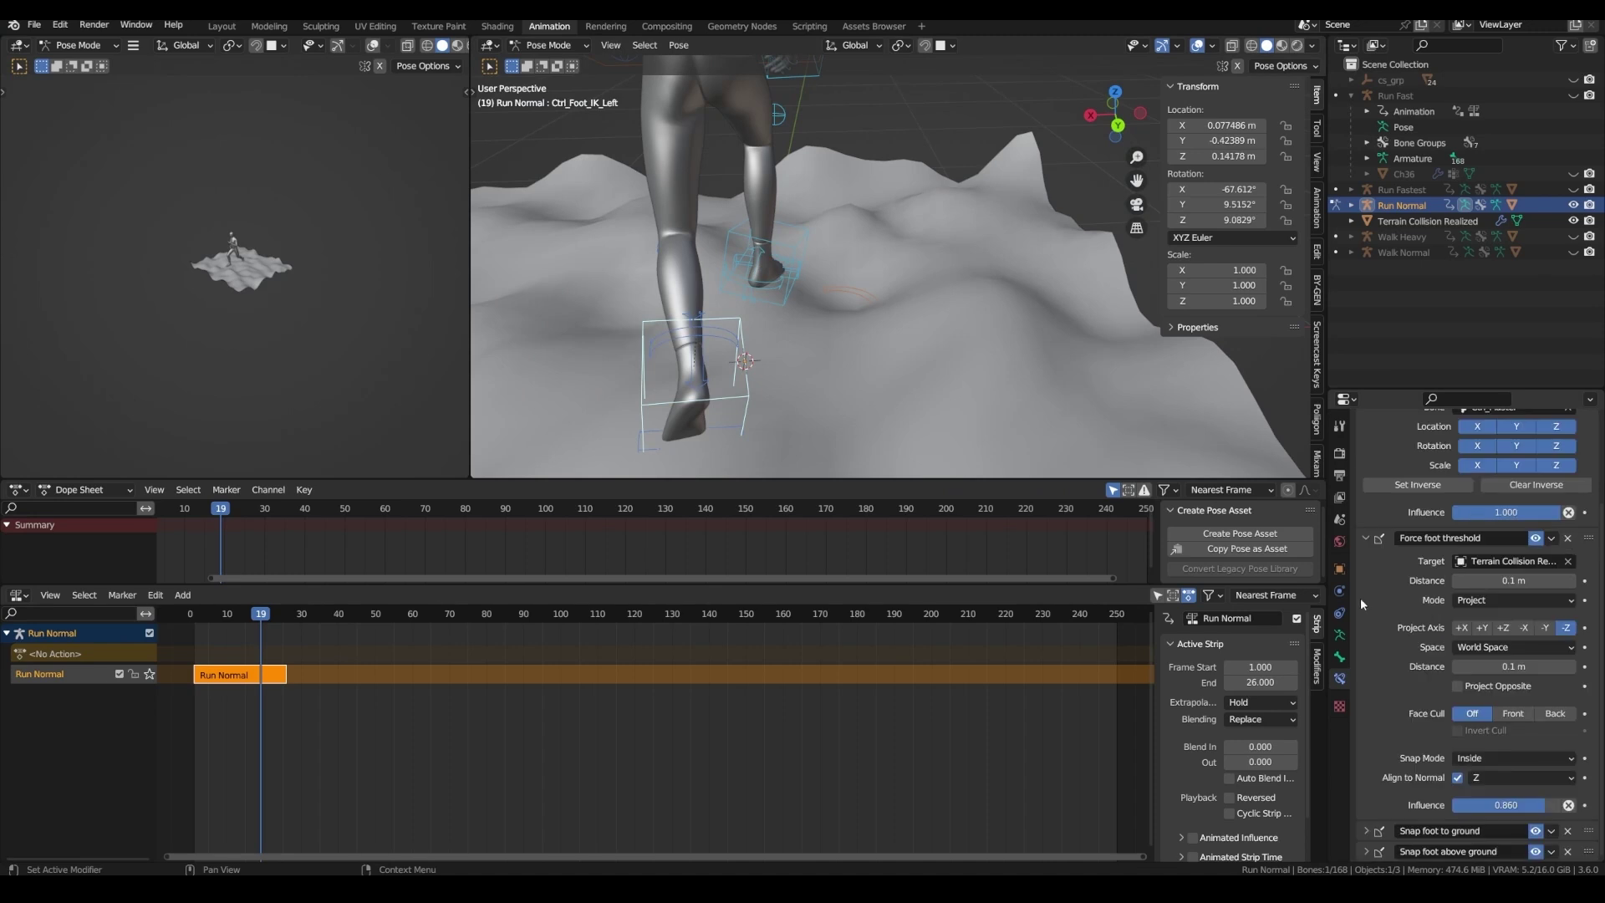
left_click(1365, 832)
scroll(1386, 777, "down", 8)
scroll(1388, 800, "up", 6)
right_click(1499, 759)
left_click(1434, 667)
- Edit the left foot's Force foot threshold driver so the var variable's path is ["foot_z_max_L"]
right_click(1523, 765)
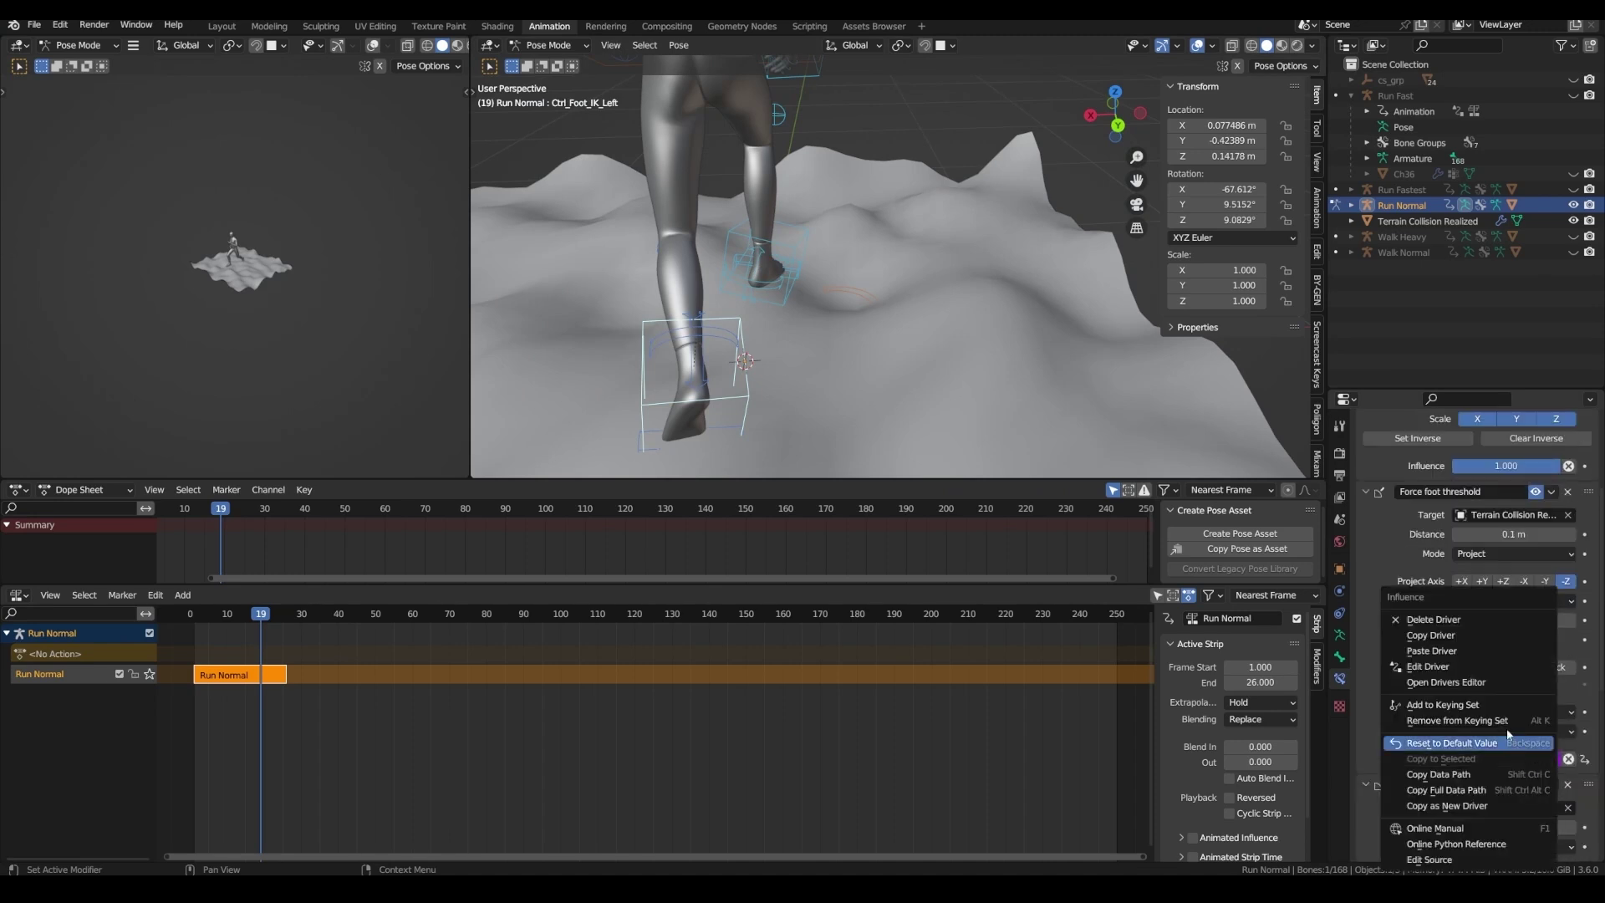
left_click(1456, 667)
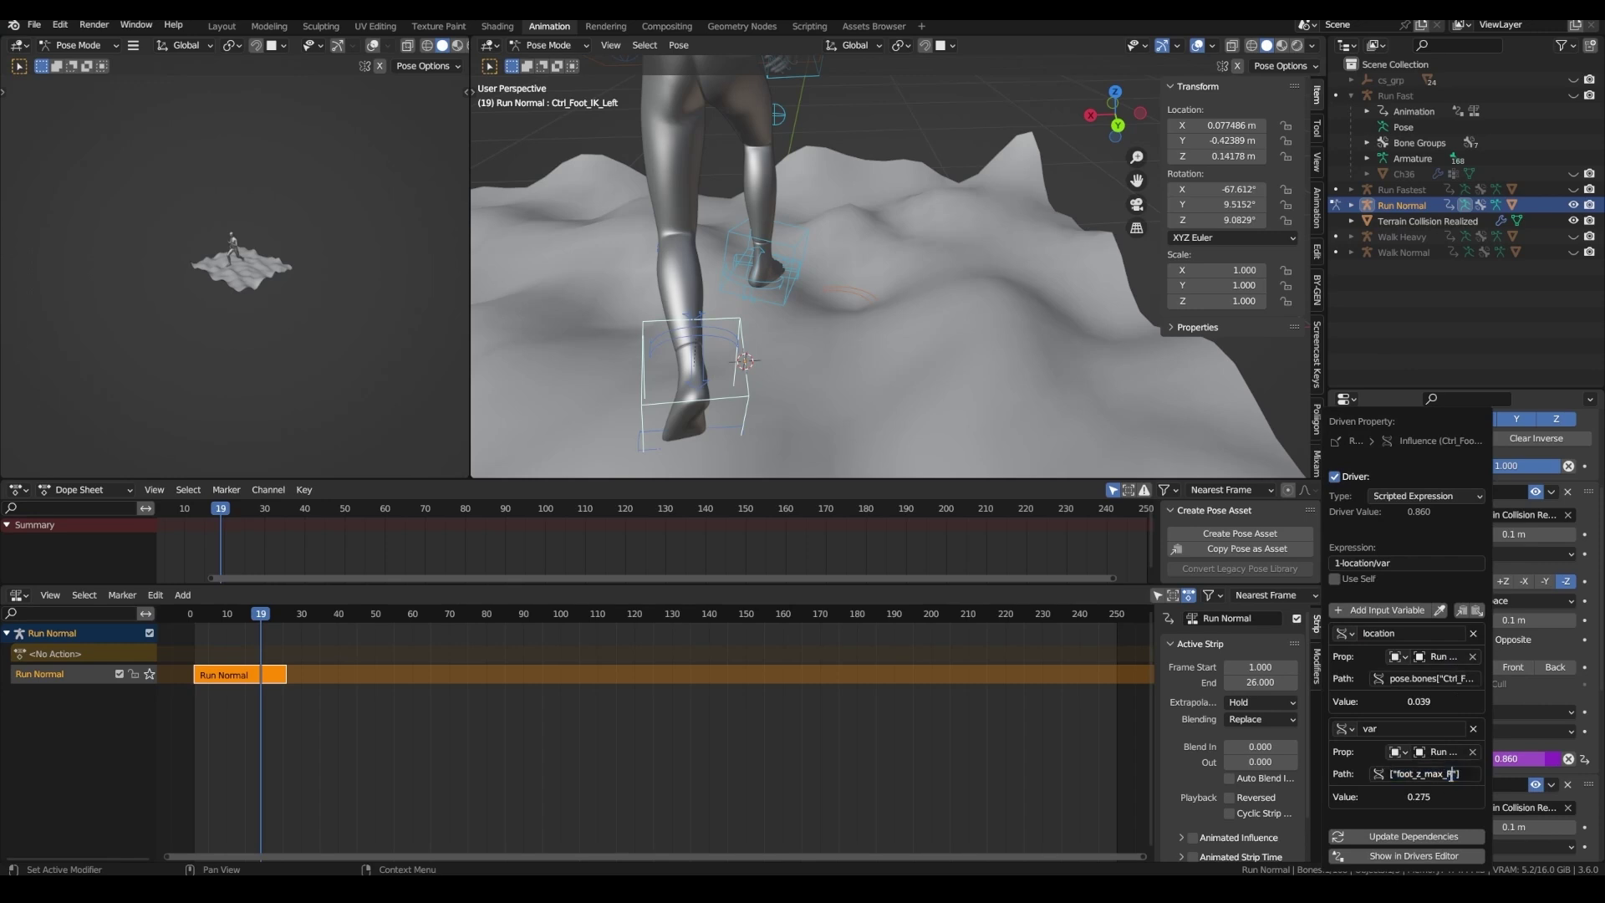
key("BackSpace")
type("L")
- Point the driver's location variable path to the Ctrl_Foot_IK_Left bone and update the driver's dependencies
left_click(1459, 677)
mouse_move(1402, 678)
left_mouse_down()
mouse_move(1421, 680)
mouse_move(1384, 679)
left_mouse_up()
left_click(1457, 678)
key("Left")
key("Delete")
key("Delete")
key("Delete")
key("Delete")
key("Delete")
type("Left")
key("Return")
left_click(1431, 836)
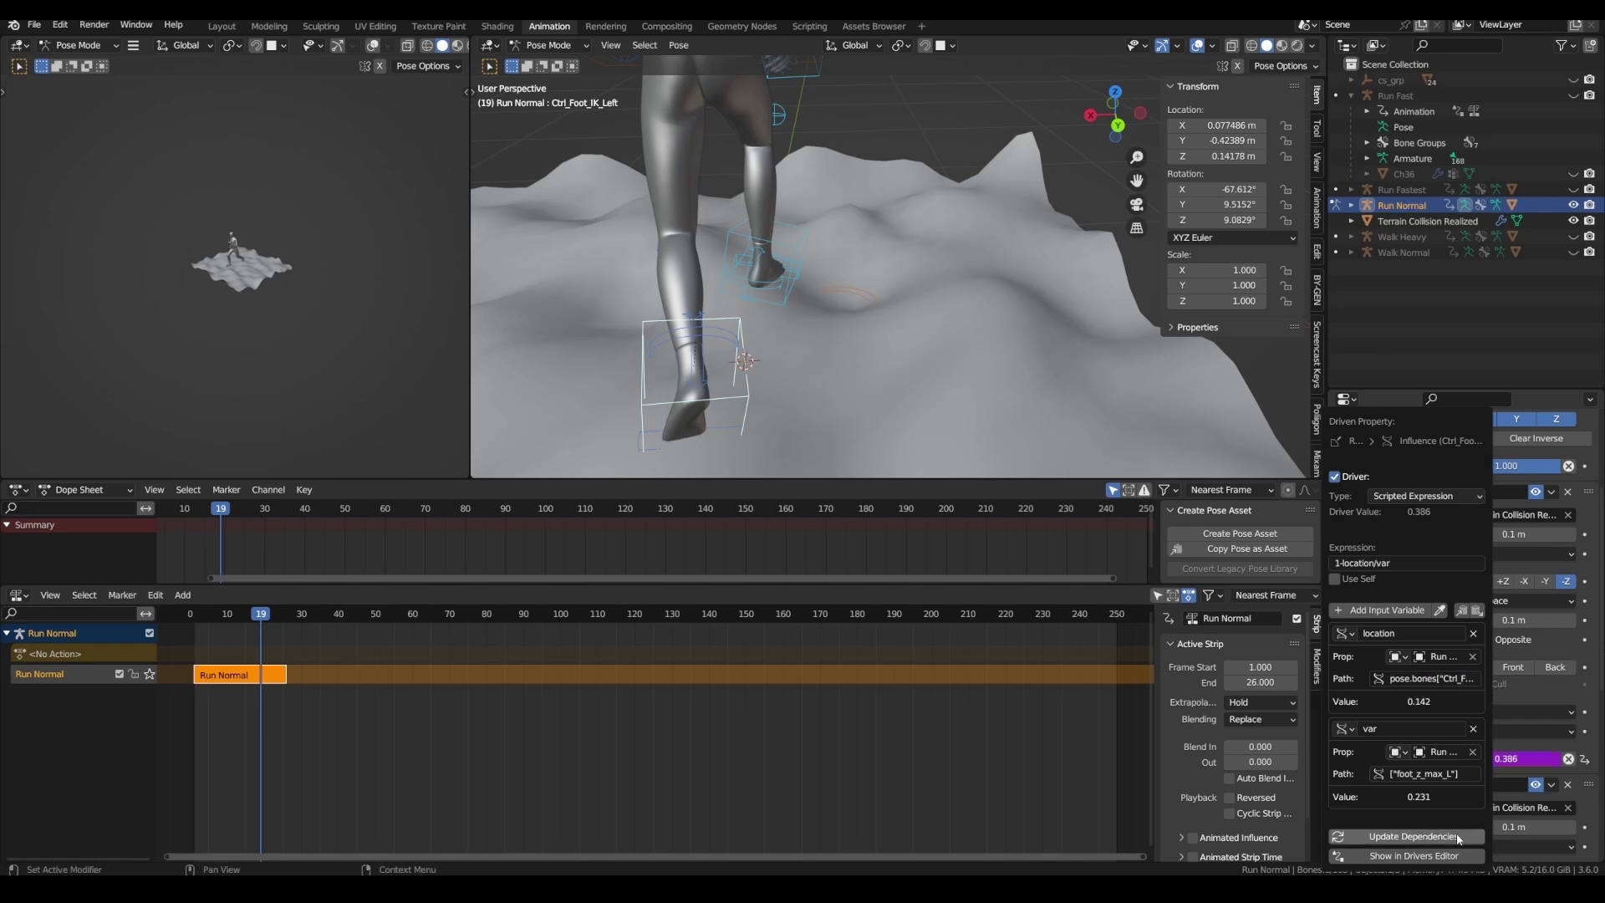
- Copy the left foot's Force foot threshold driver onto the influences of Snap foot to ground and Snap foot above ground
scroll(1503, 736, "down", 3)
right_click(1492, 681)
left_click(1442, 639)
scroll(1488, 668, "down", 8)
scroll(1501, 739, "down", 2)
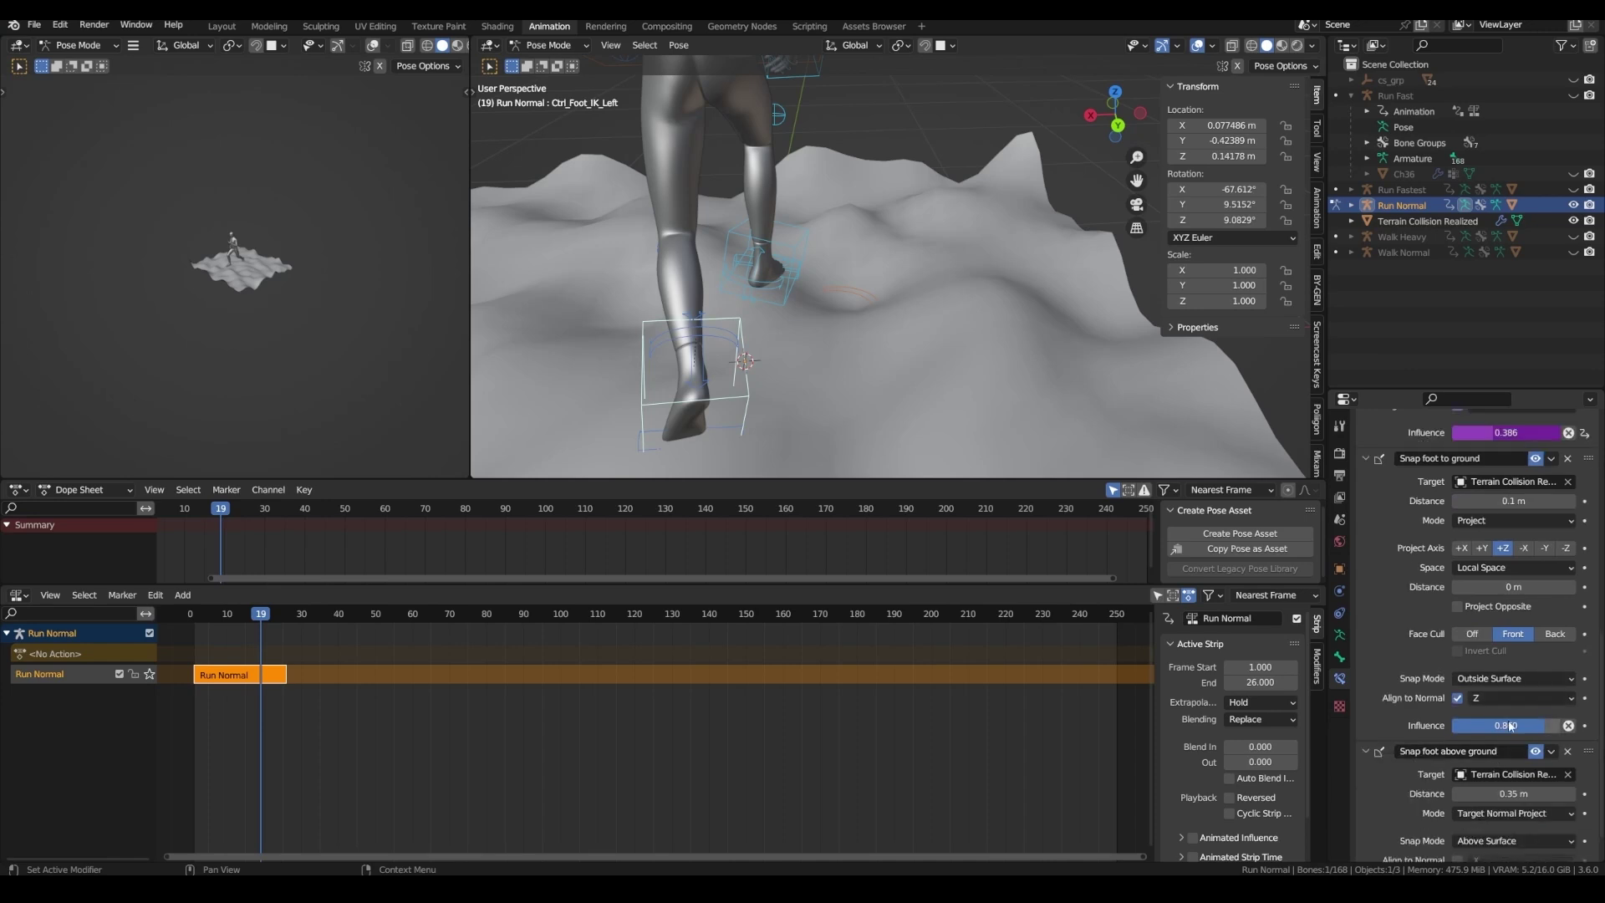
right_click(1508, 724)
left_click(1438, 666)
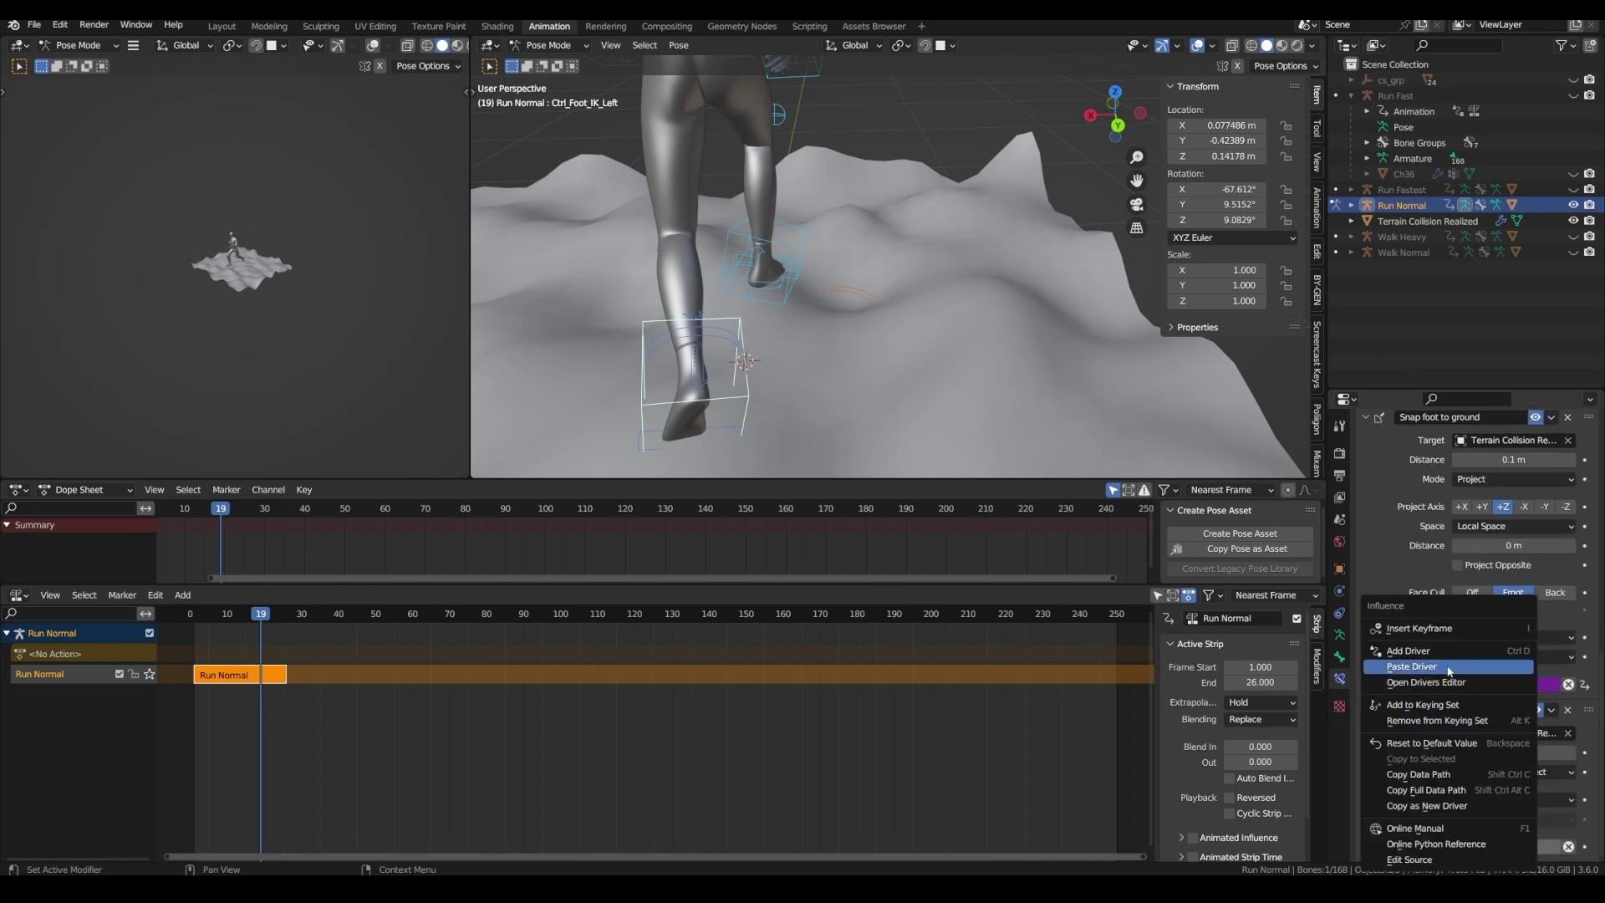
scroll(1513, 836, "down", 2)
right_click(1513, 847)
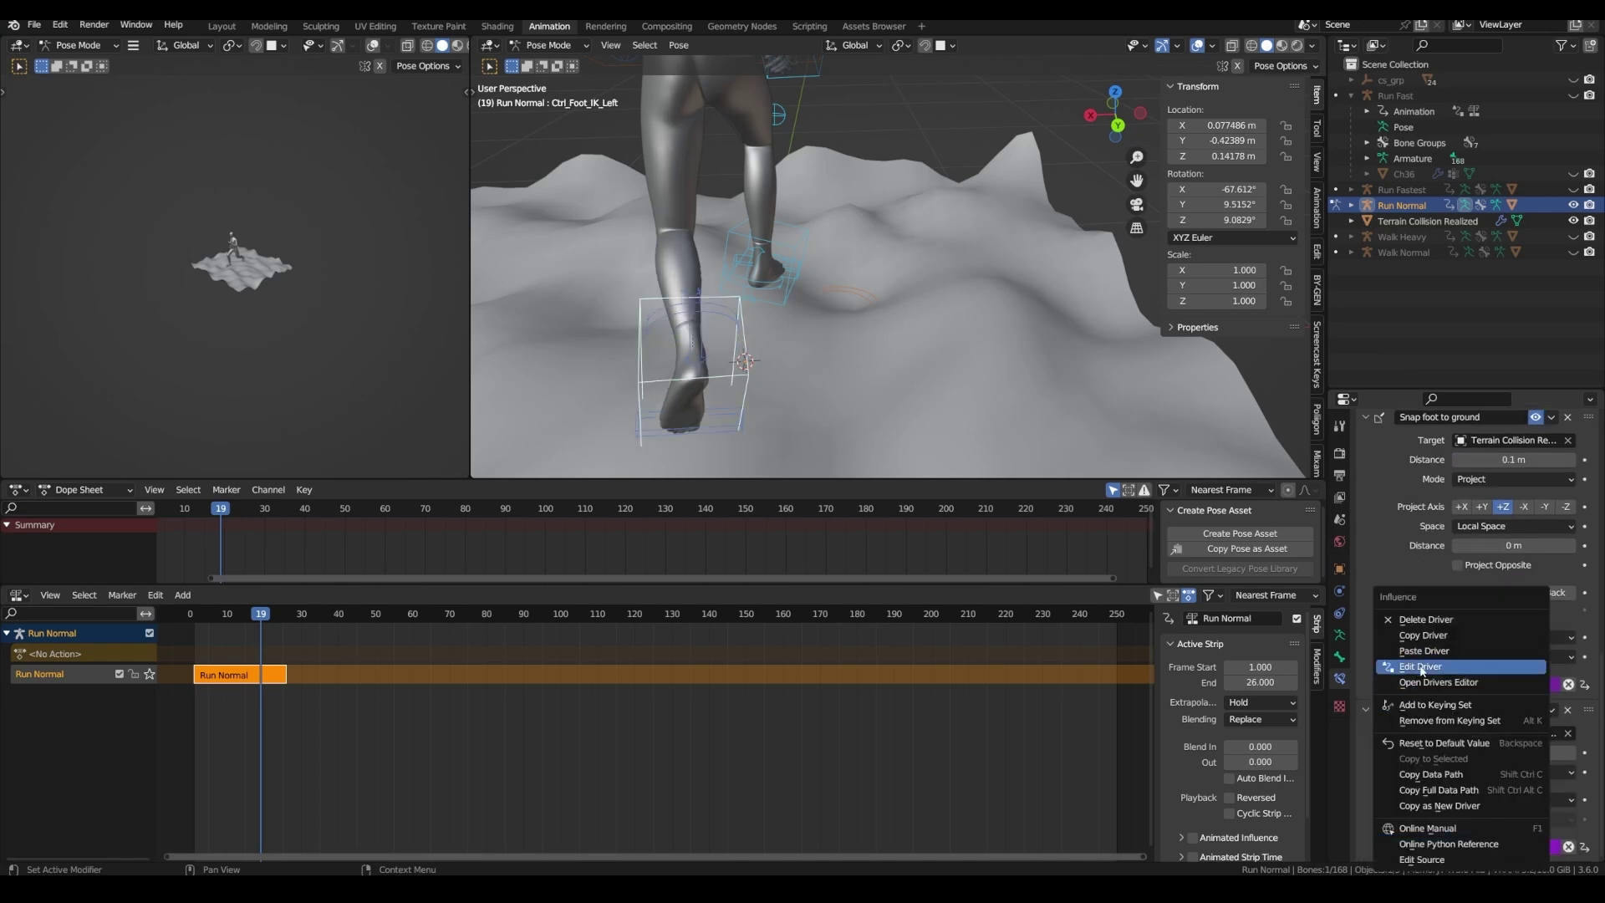
- Edit the influence driver of the left foot's Snap foot to ground constraint
left_click(1392, 666)
left_click(1311, 566)
left_click(1310, 565)
key("BackSpace")
key("BackSpace")
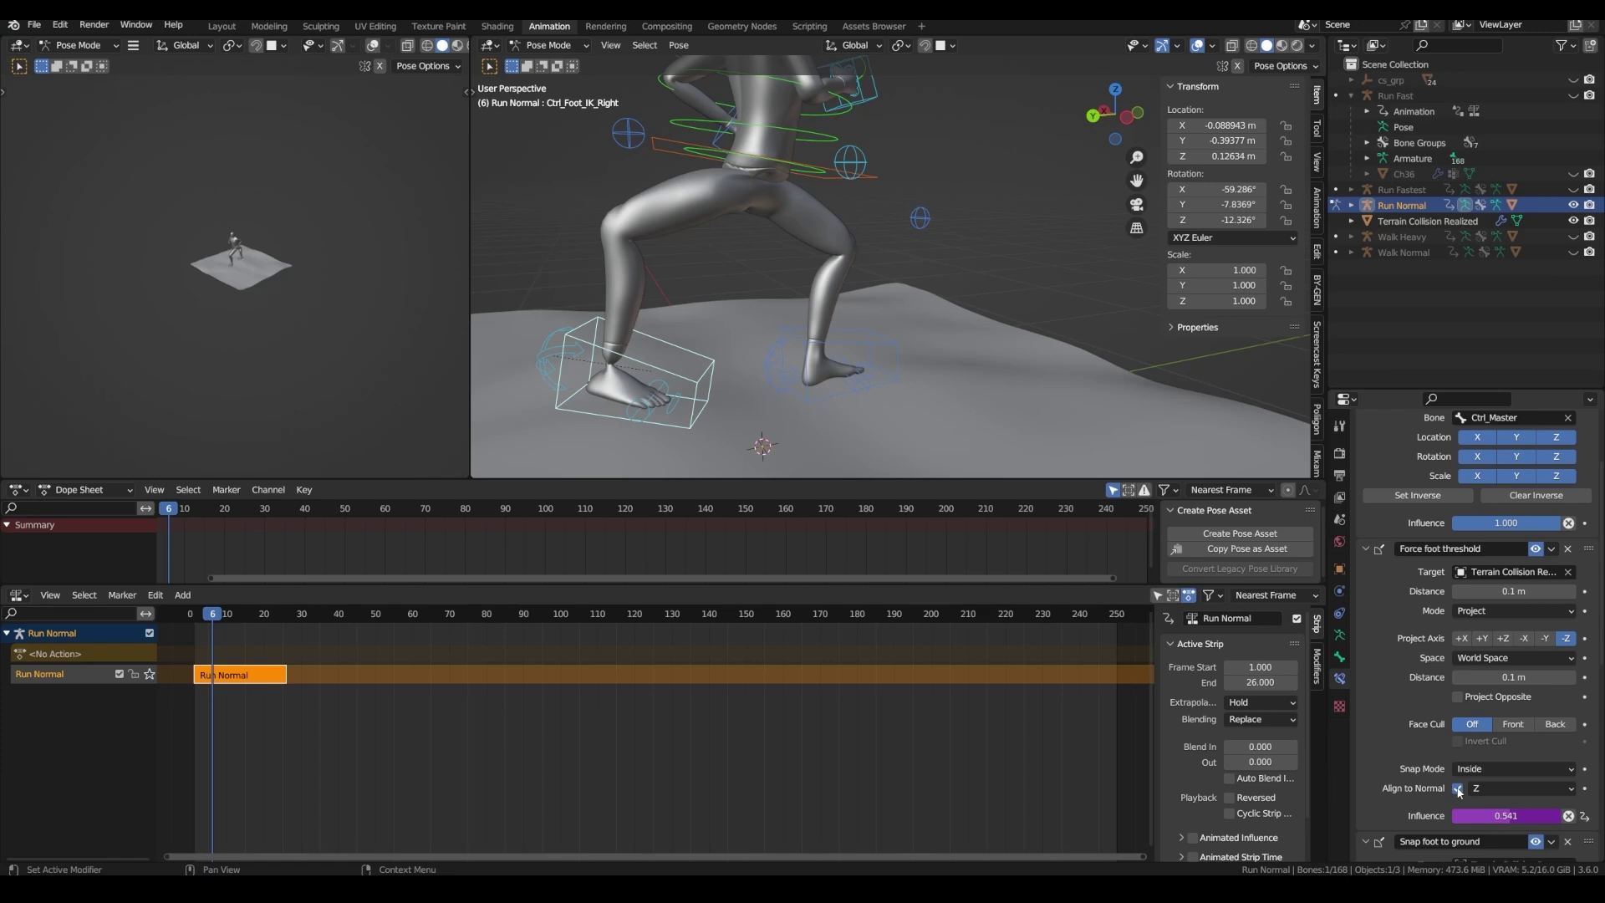
- Turn off Align to Normal in the Force foot threshold constraint of both foot IK controls and preview the run animation
left_click(1457, 789)
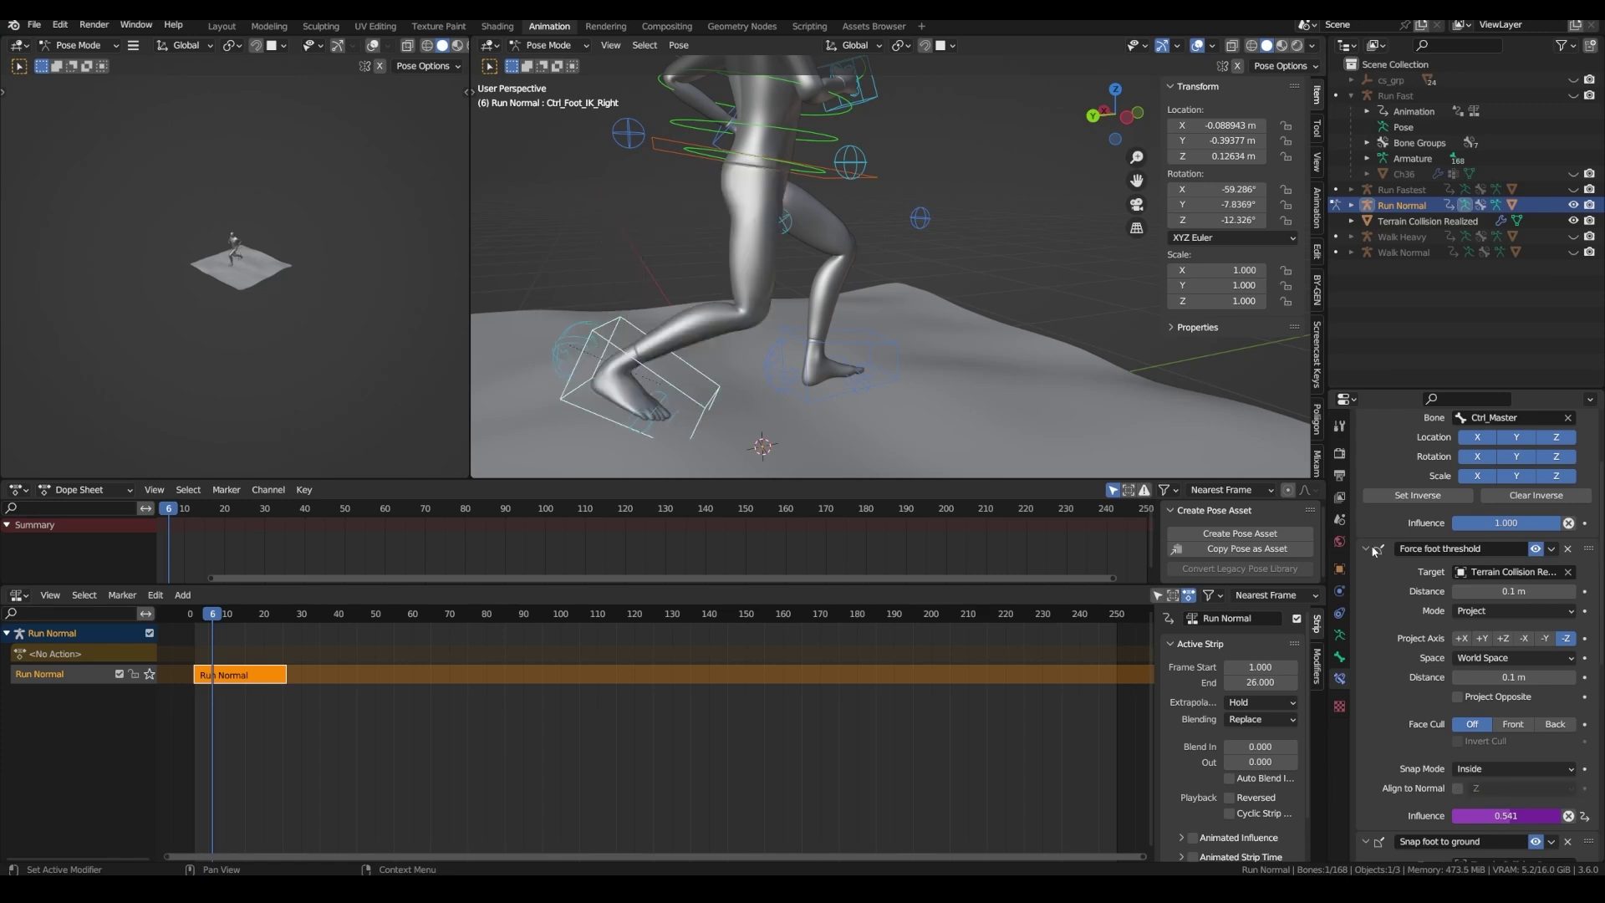
left_click(861, 408)
left_click(1458, 789)
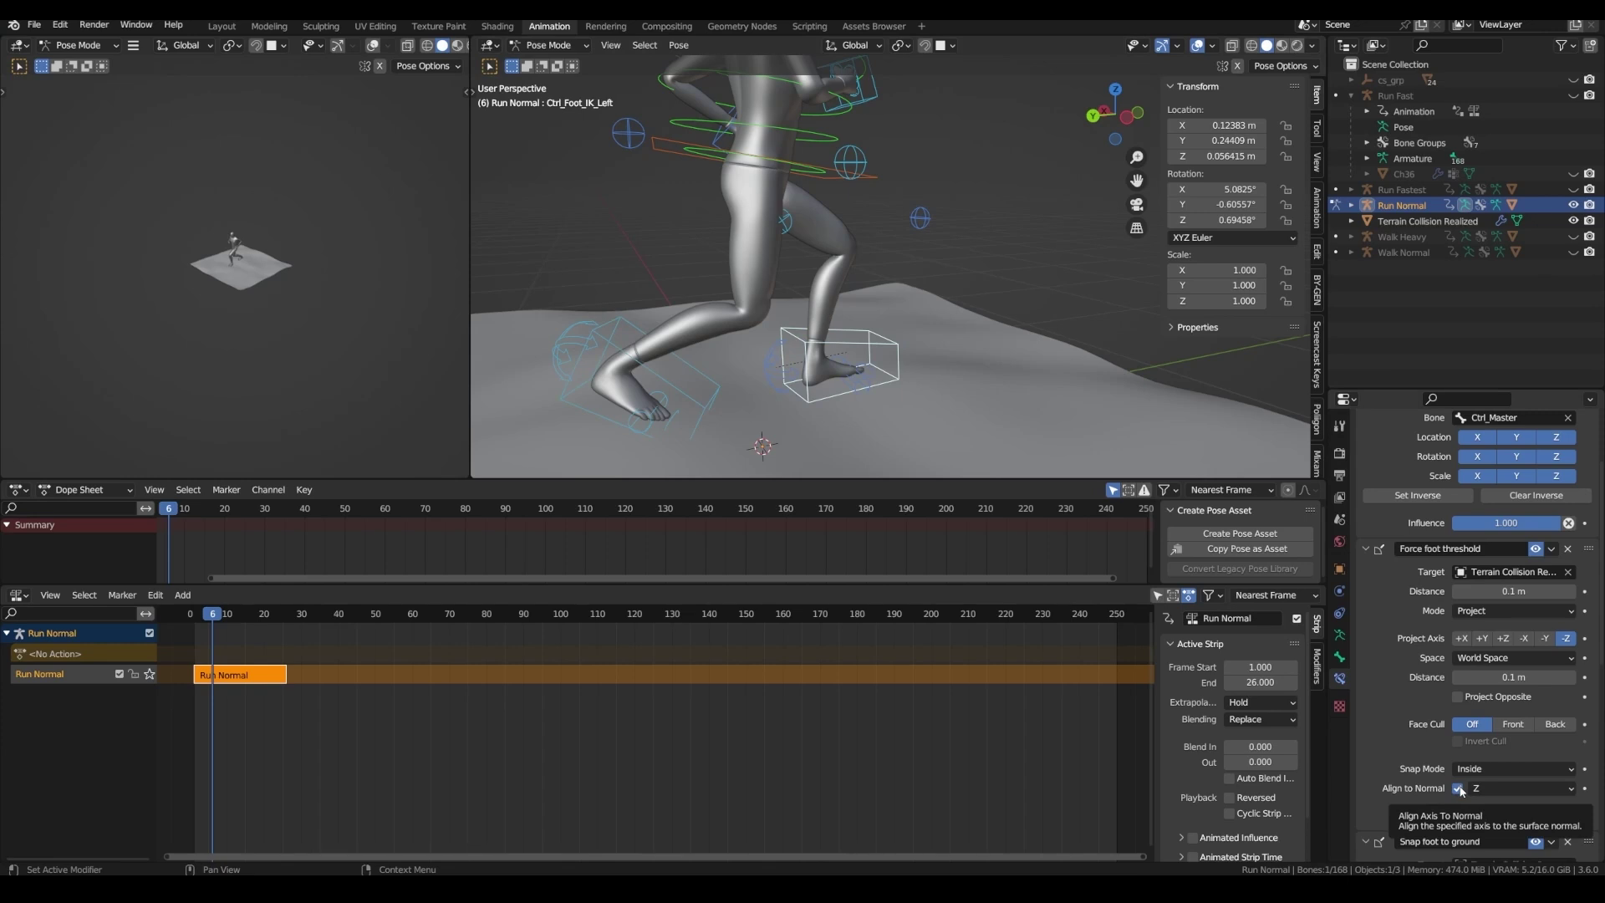
left_click(1460, 789)
key("space")
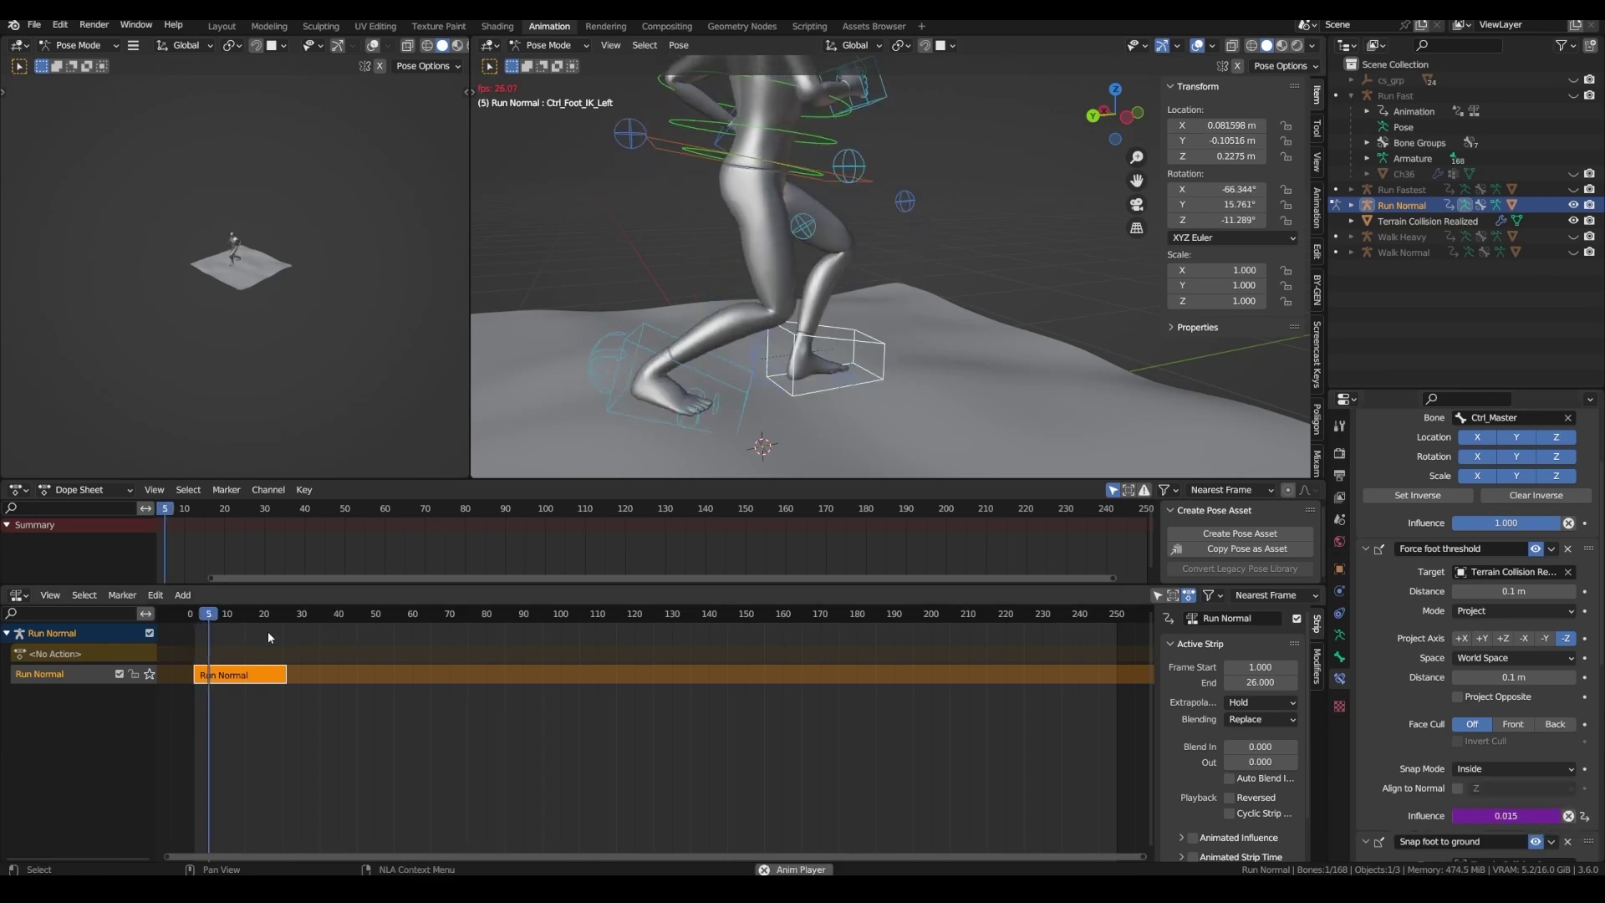
scroll(655, 288, "down", 1)
key("space")
key("shift+Left")
- Switch to Object Mode and set the terrain's Displace strength to 0.770 while previewing the run
middle_click_drag(656, 289, 591, 226)
left_click(551, 45)
left_click(561, 63)
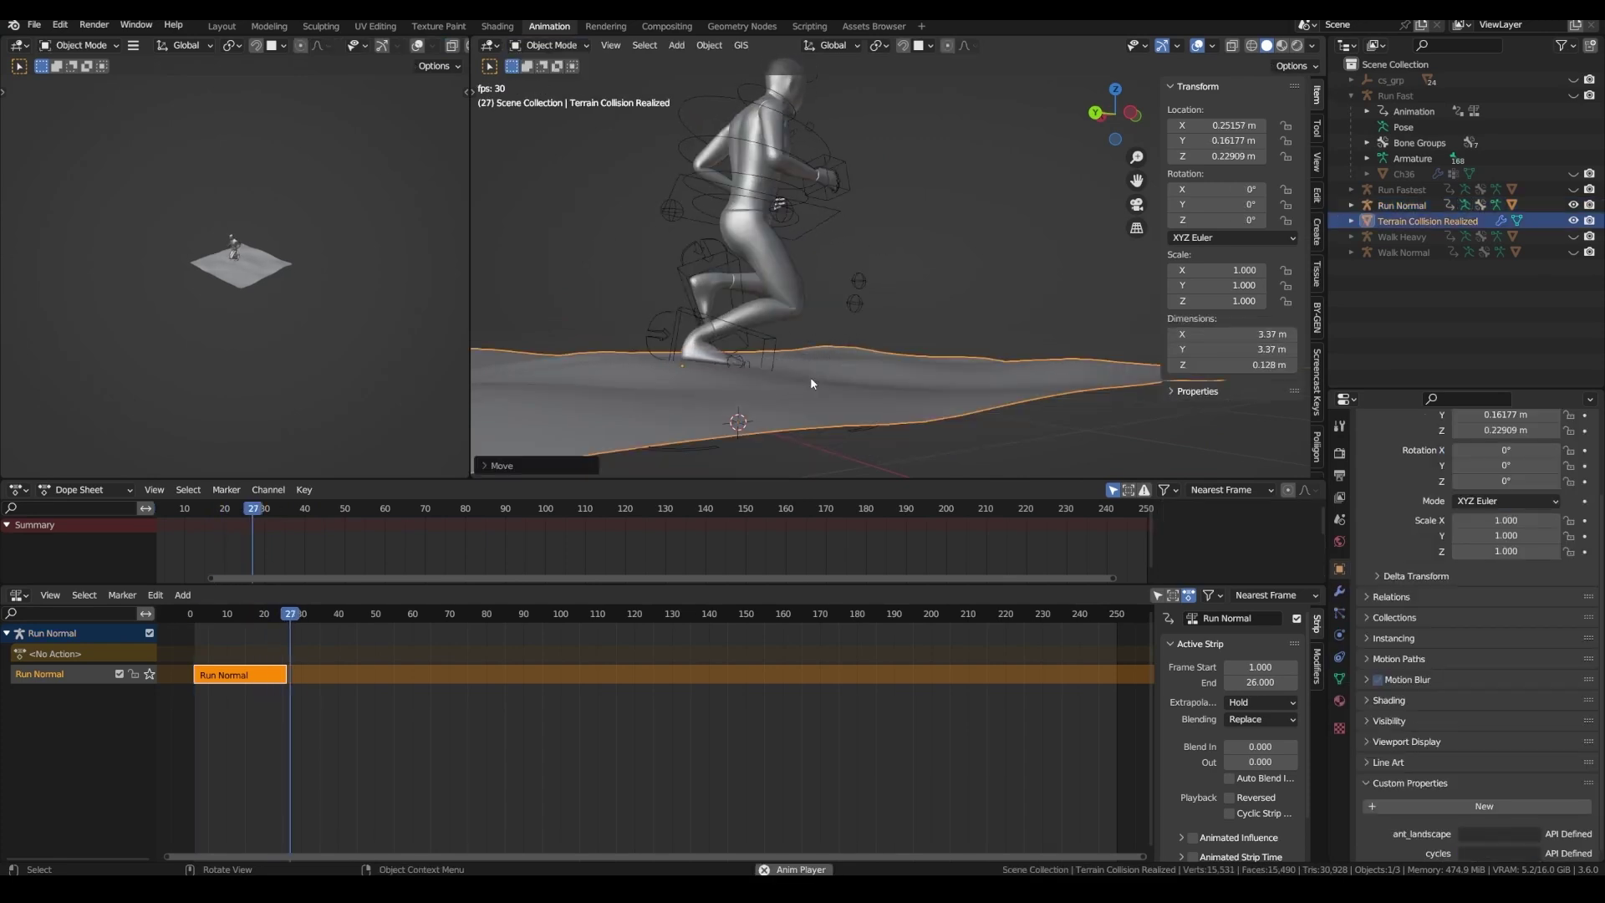
key("space")
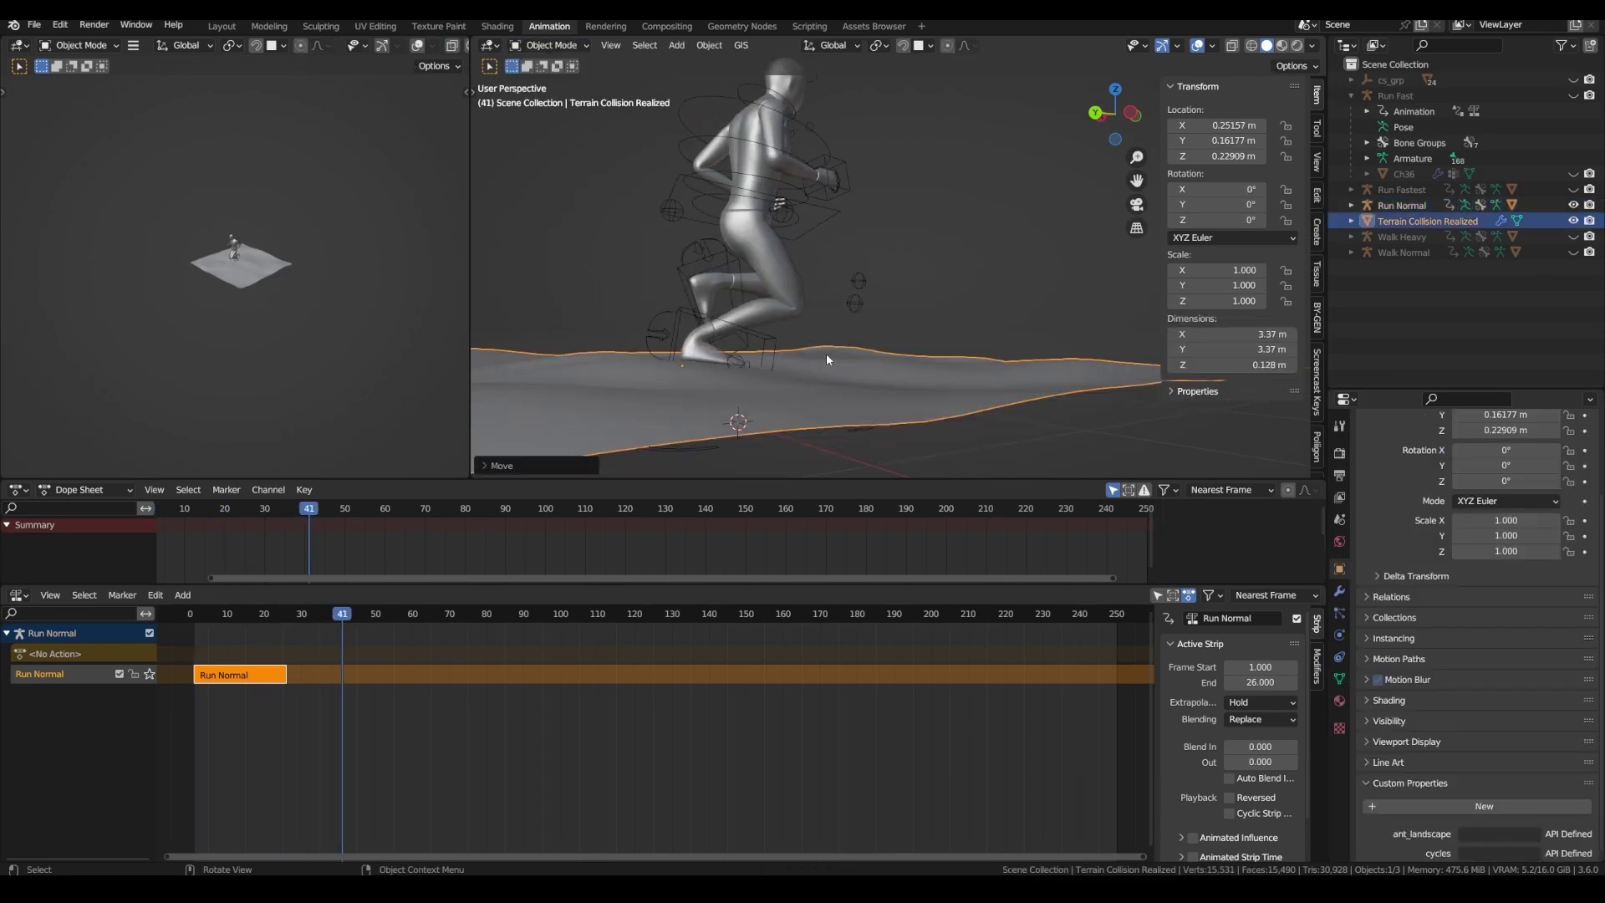
middle_click_drag(831, 353, 779, 365)
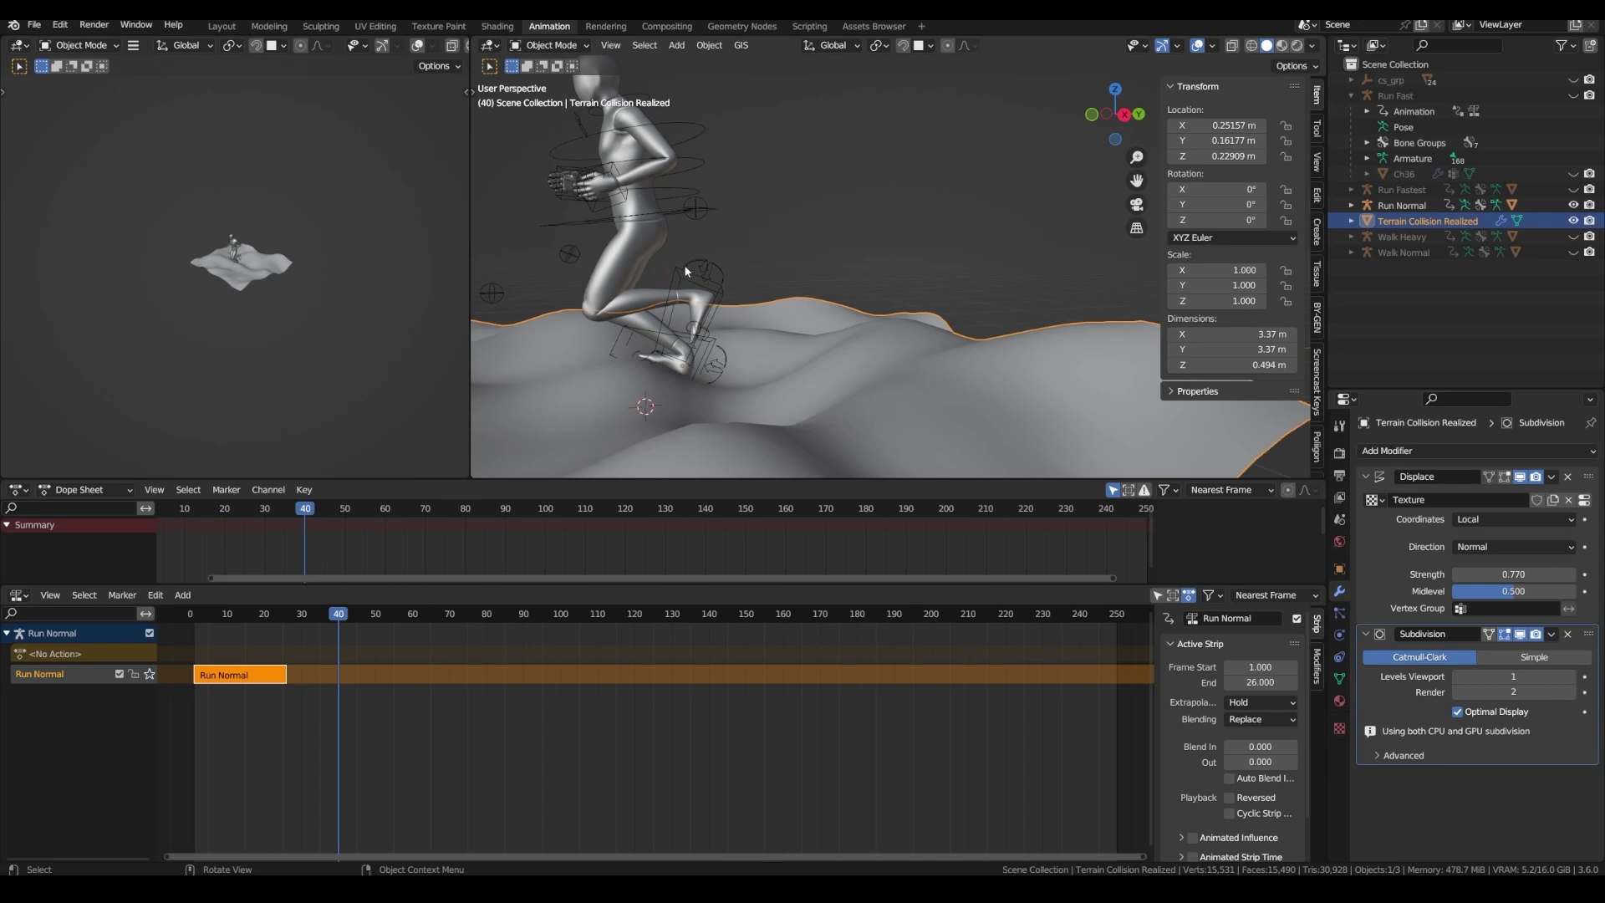
middle_click_drag(683, 264, 759, 305)
middle_click_drag(646, 314, 741, 315)
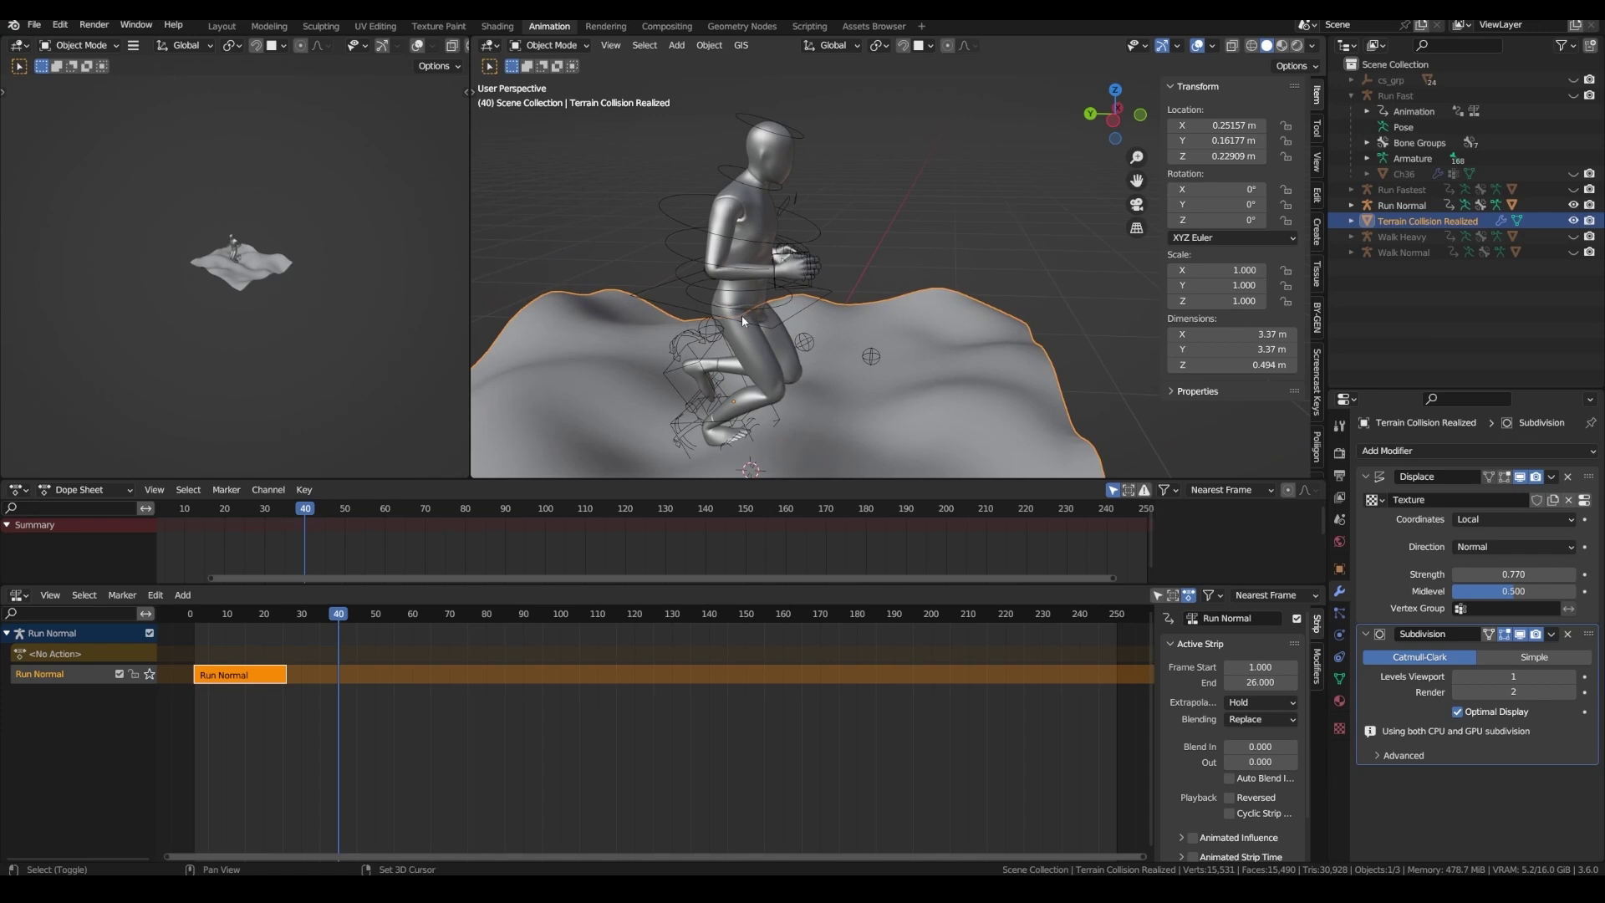
- Delete the Run Fast, Run Fastest, Walk Heavy and Walk Normal rigs, keeping only the Run Normal rig
left_click(789, 325)
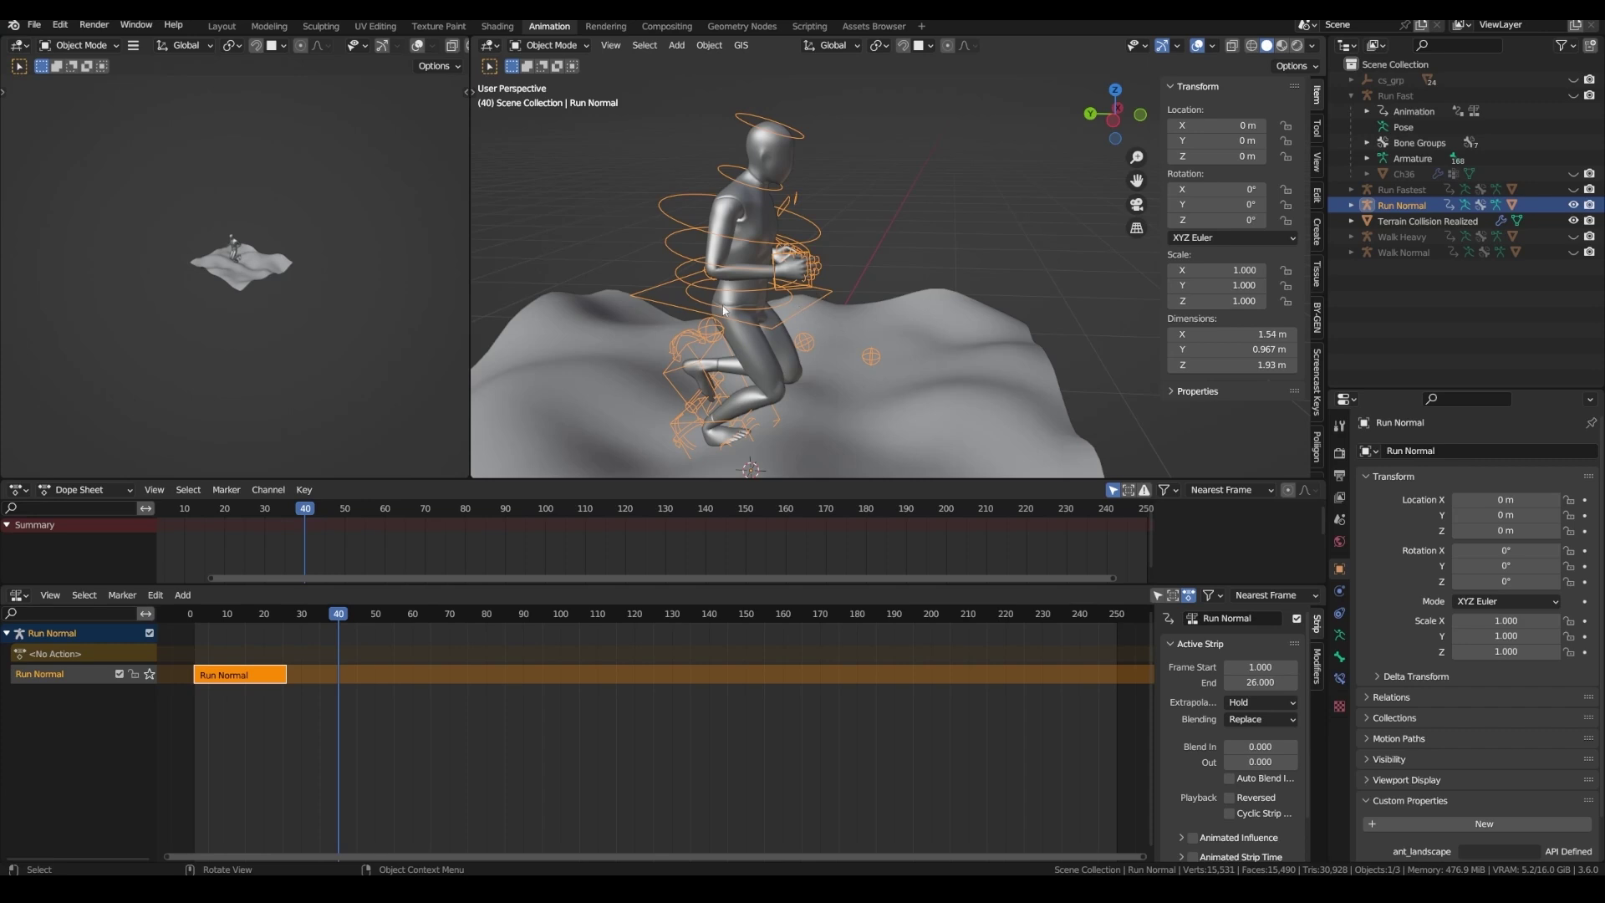
middle_click_drag(724, 310, 754, 308)
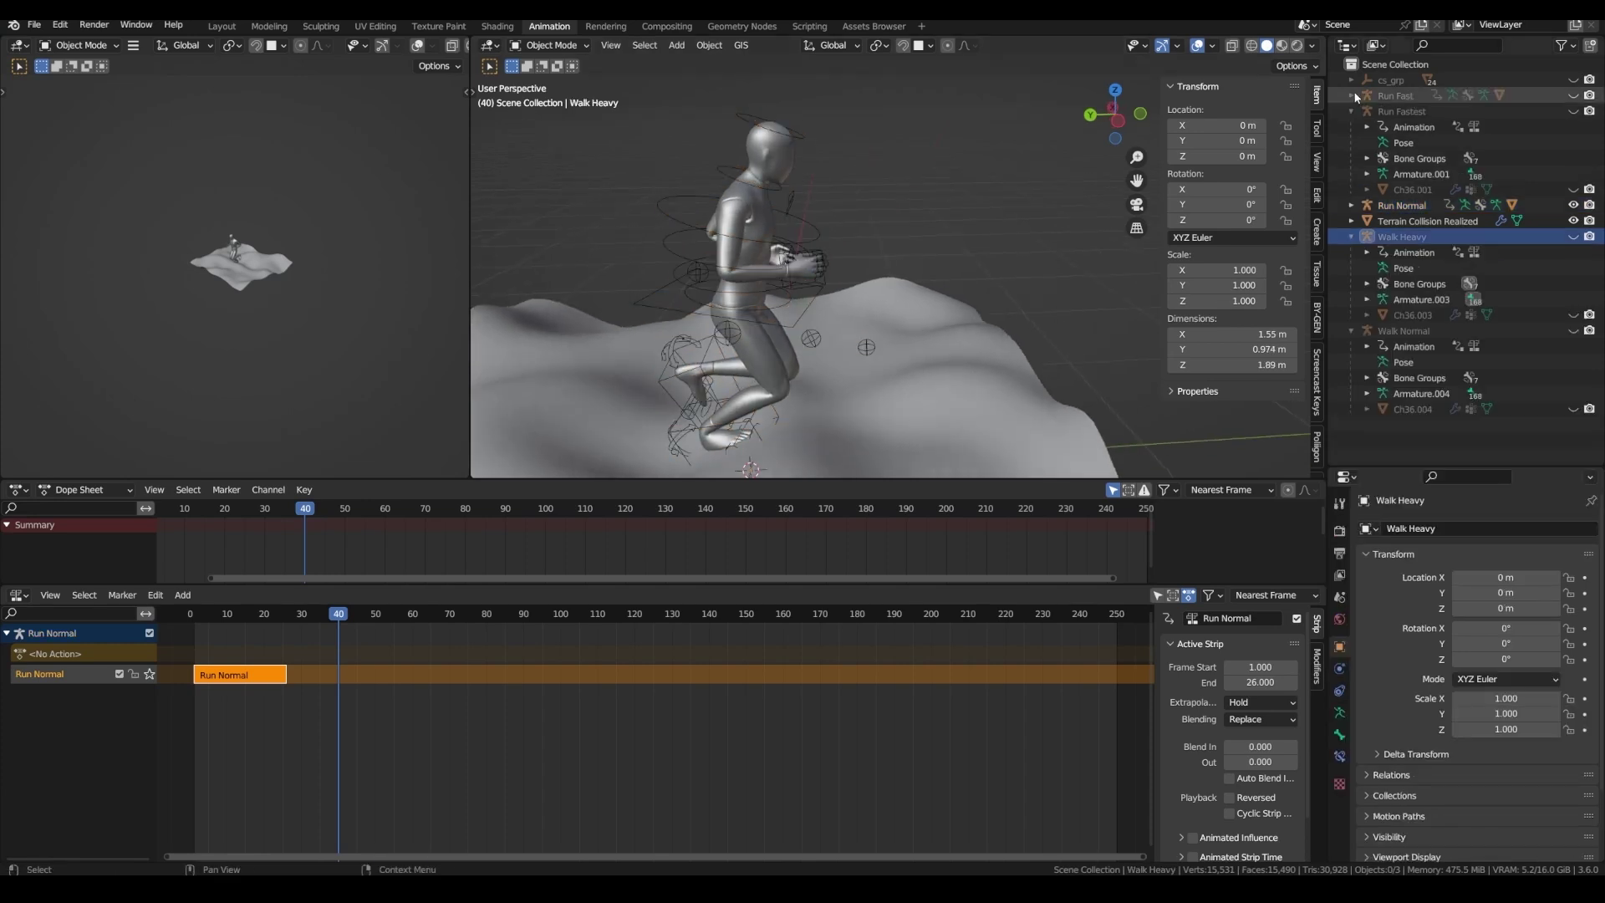
left_click(1353, 95)
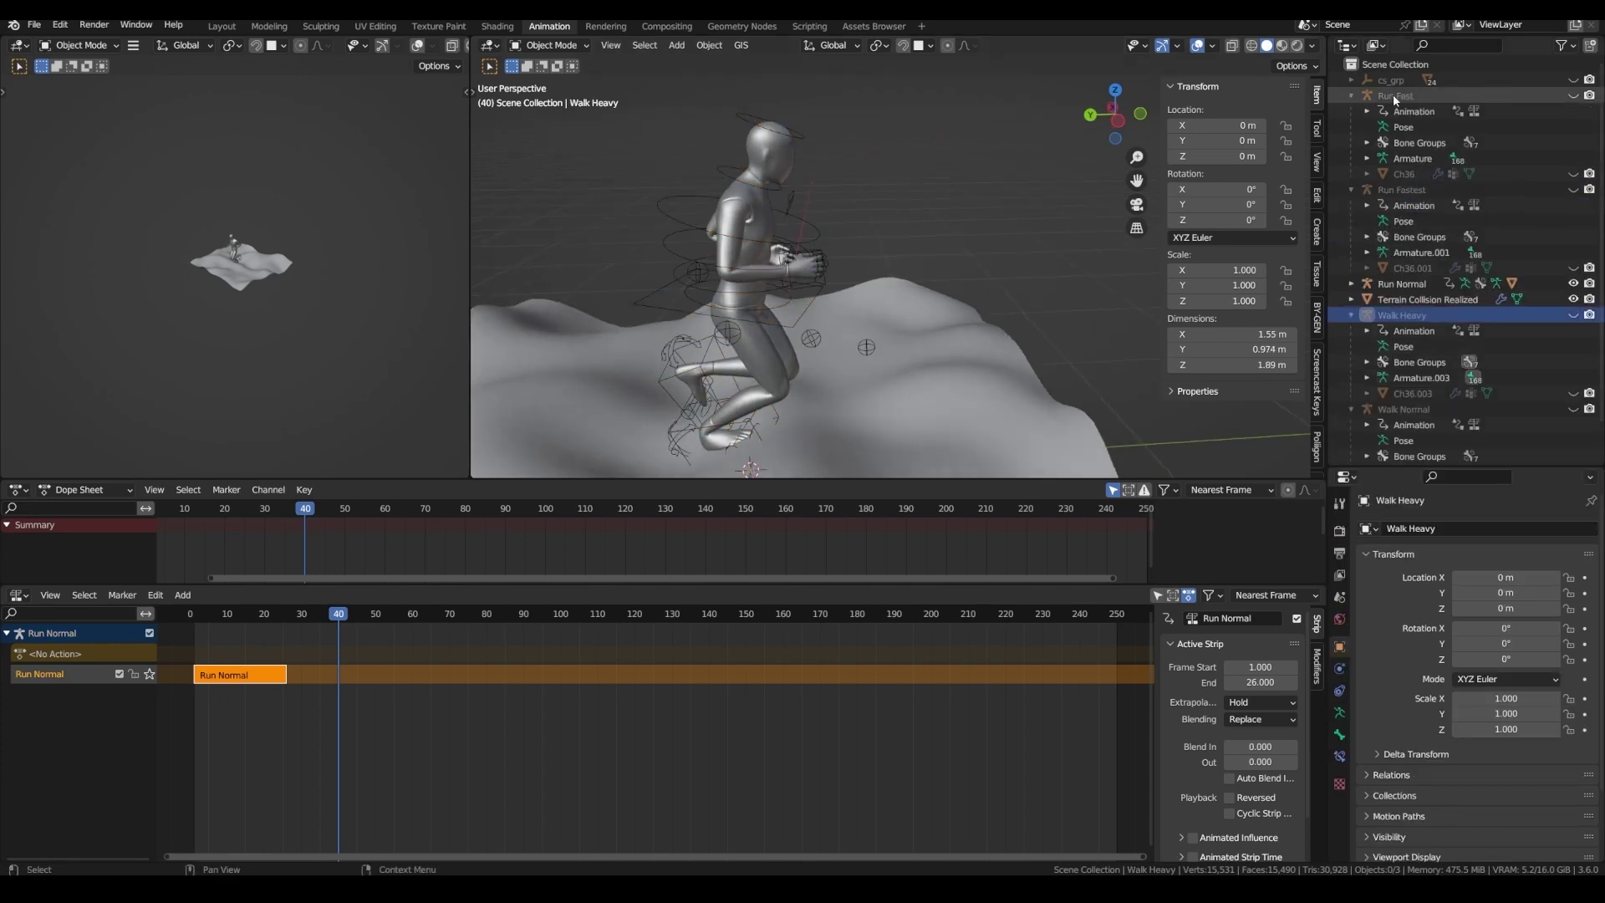
left_click(1398, 96)
key("x")
left_click(1401, 110)
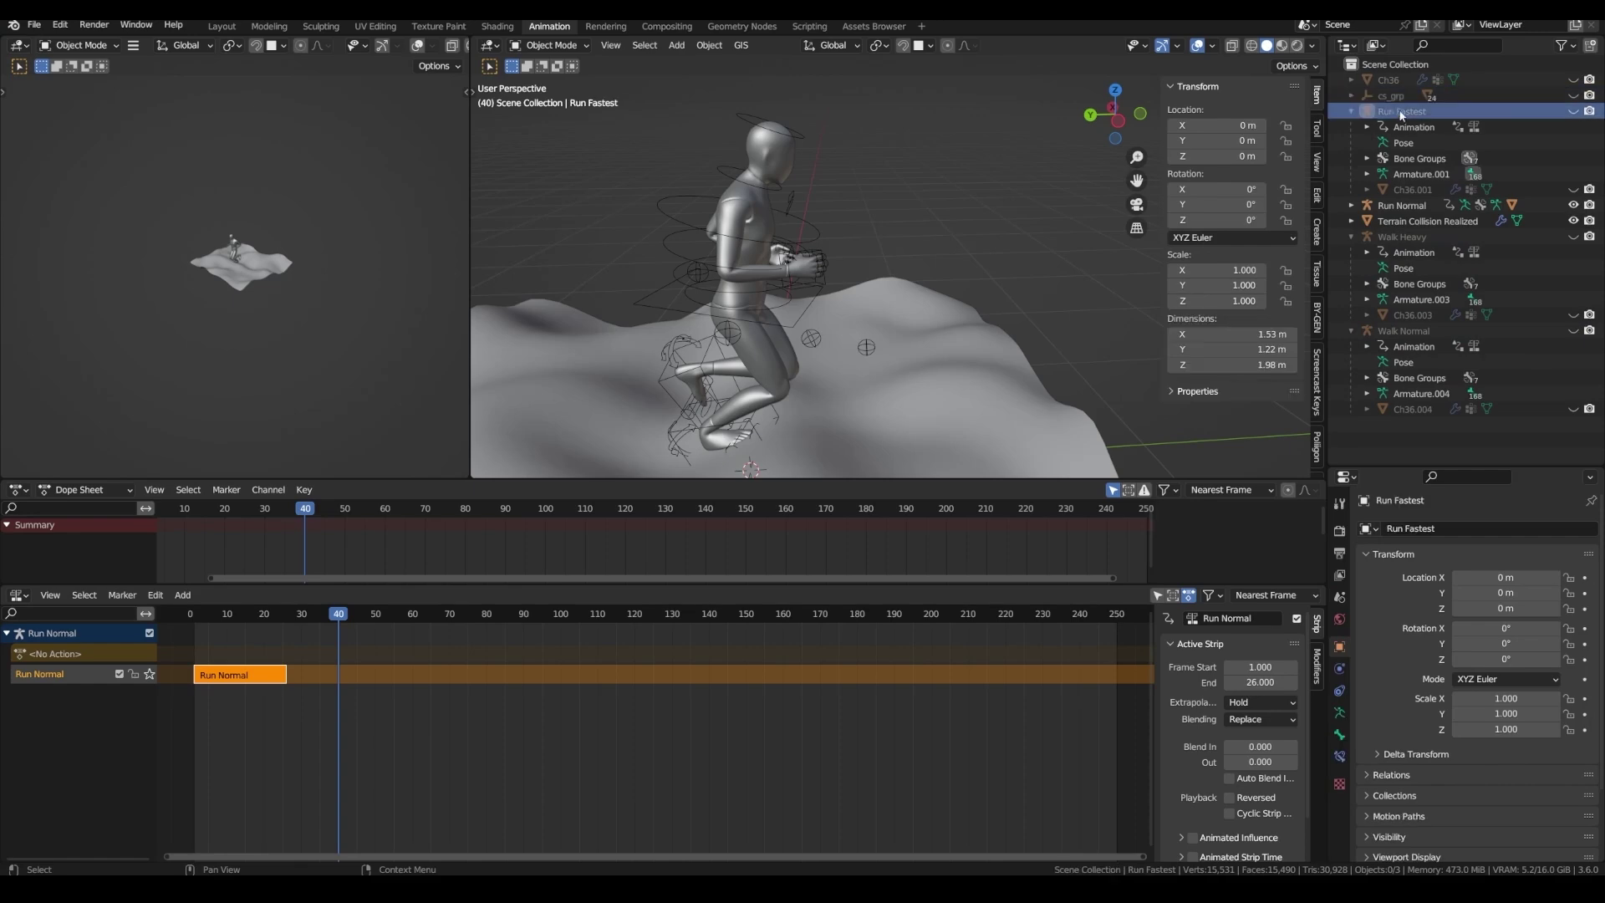
key("x")
left_click(1393, 97)
- Duplicate the Run Normal rig together with its character mesh four times, leaving the copies in place
left_click(1351, 95)
left_click(1412, 174, "shift")
mouse_move(800, 316)
middle_mouse_down("shift")
mouse_move(788, 284)
mouse_move(866, 296)
mouse_move(809, 297)
mouse_move(814, 324)
middle_mouse_up("shift")
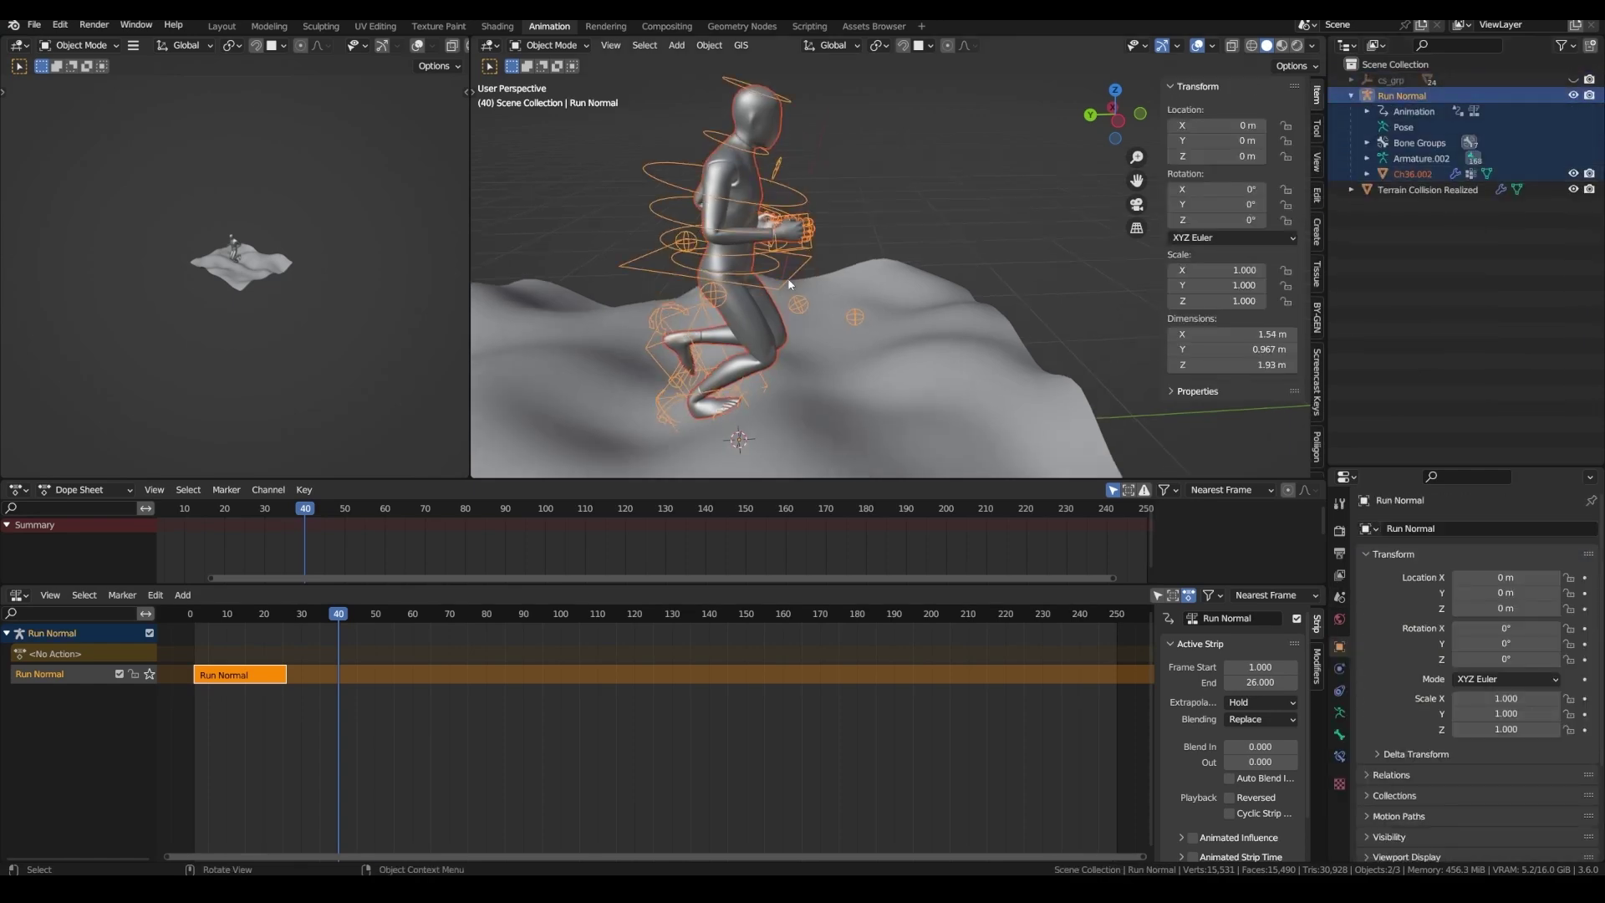
key("shift+d")
key("Escape")
key("shift+d")
key("Escape")
key("shift+d")
key("Escape")
key("shift+d")
key("Escape")
- Rename the four rig copies Run Fast, Run Fastest, Walk Normal and Walk Heavy
middle_click_drag(292, 736, 318, 708)
scroll(312, 680, "down", 1)
left_click(309, 724)
right_click(309, 724)
double_click(1400, 190)
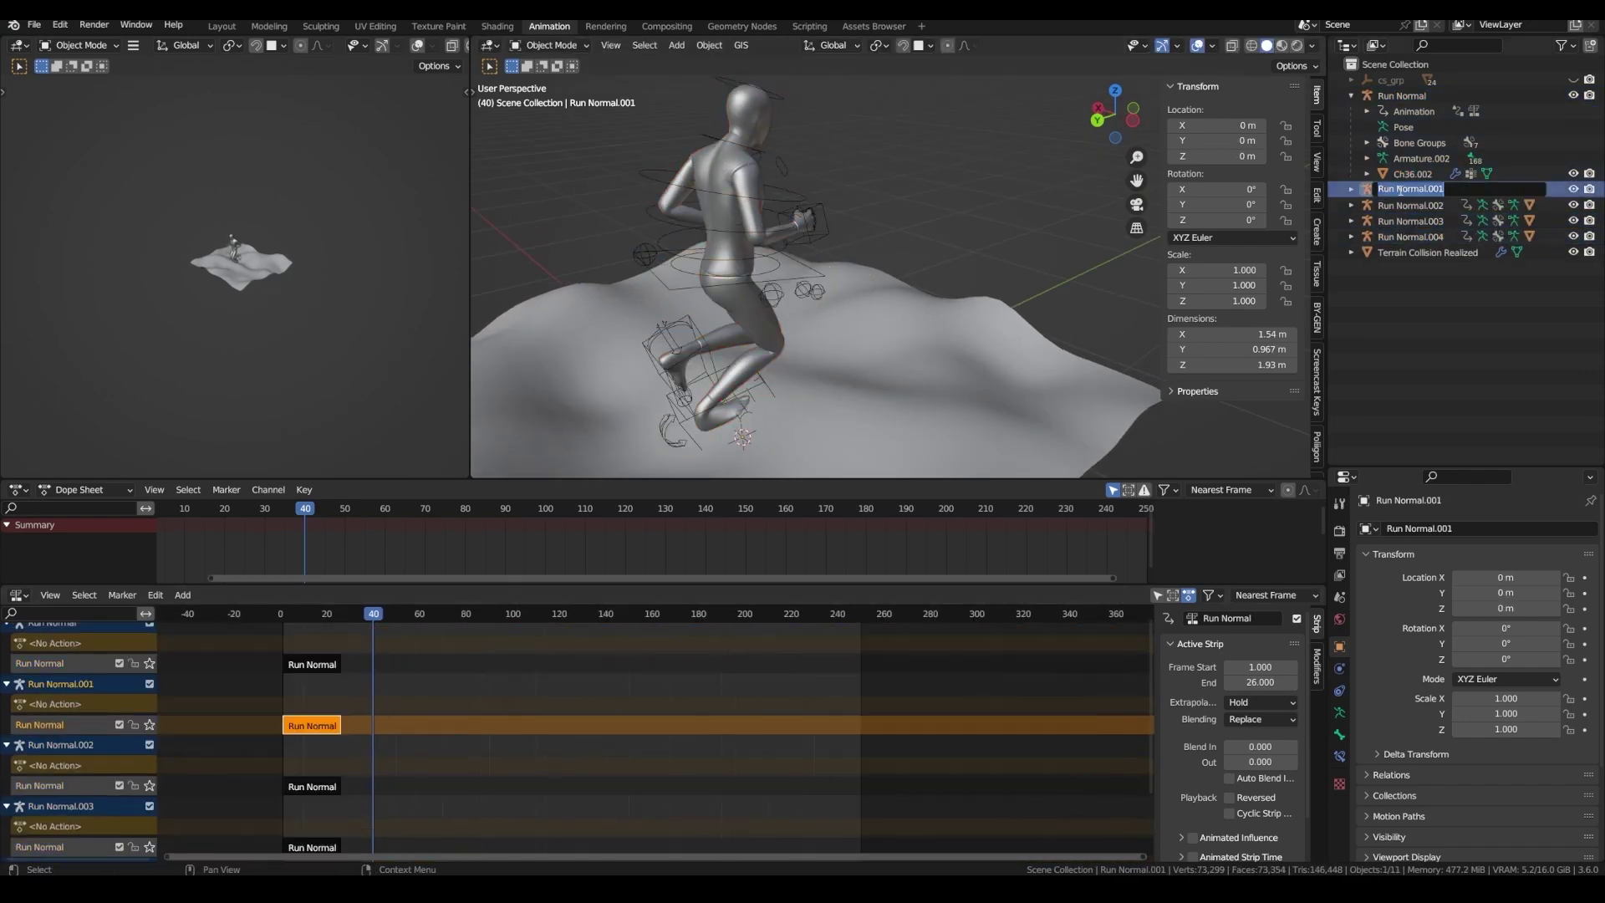
type("Run ")
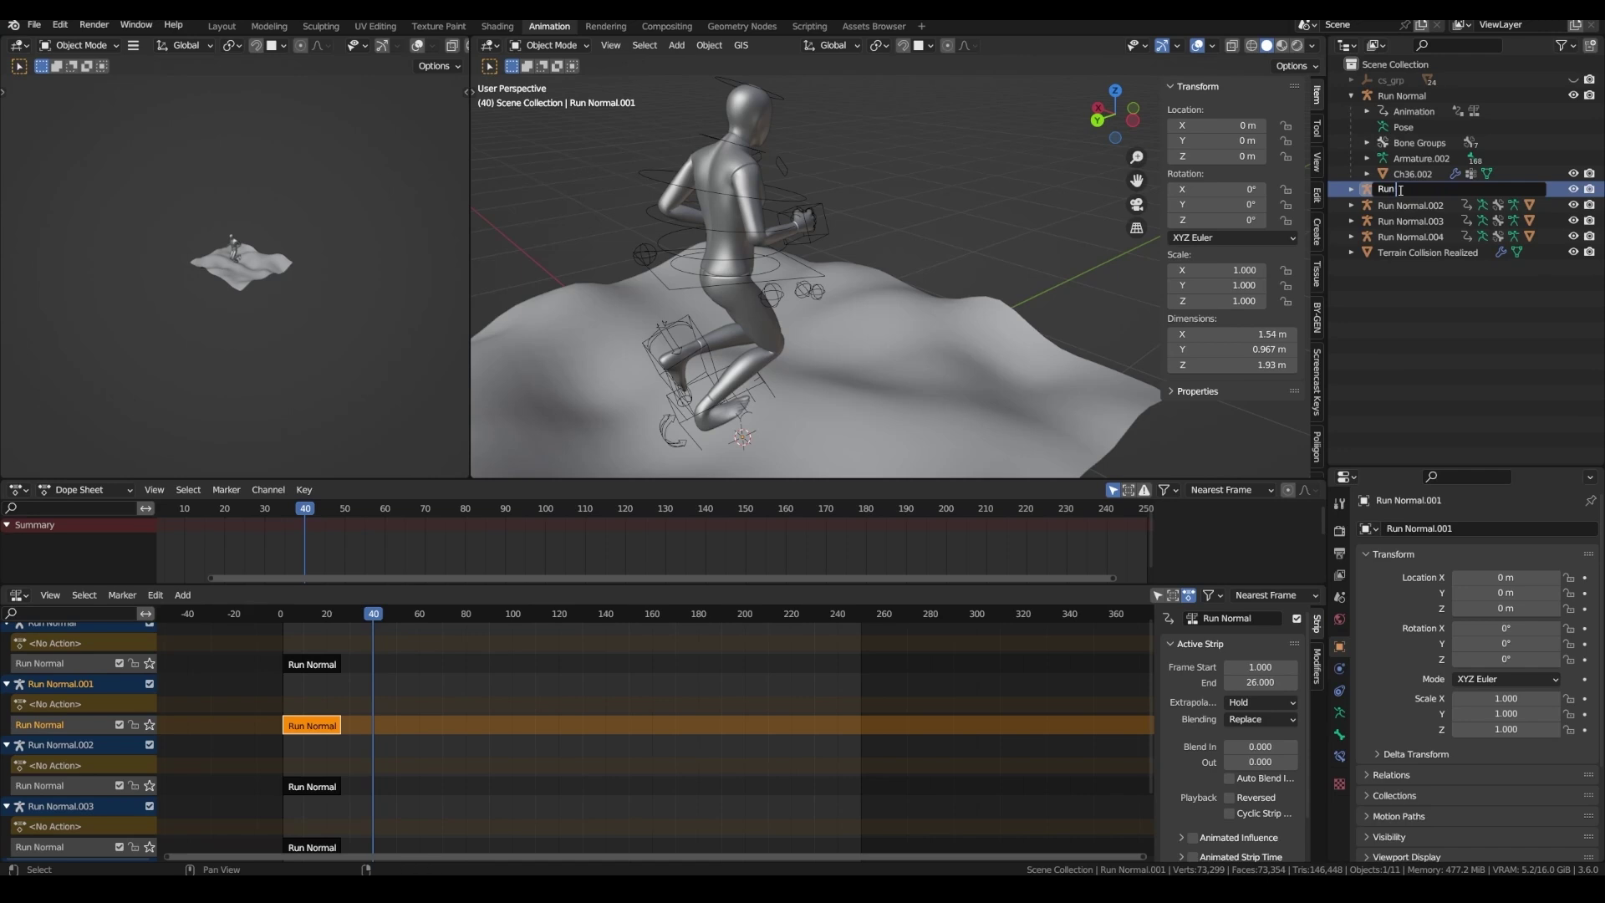
type("Fast")
key("Return")
double_click(1404, 207)
type("Run Fastest")
double_click(1409, 219)
type("Walk Normal")
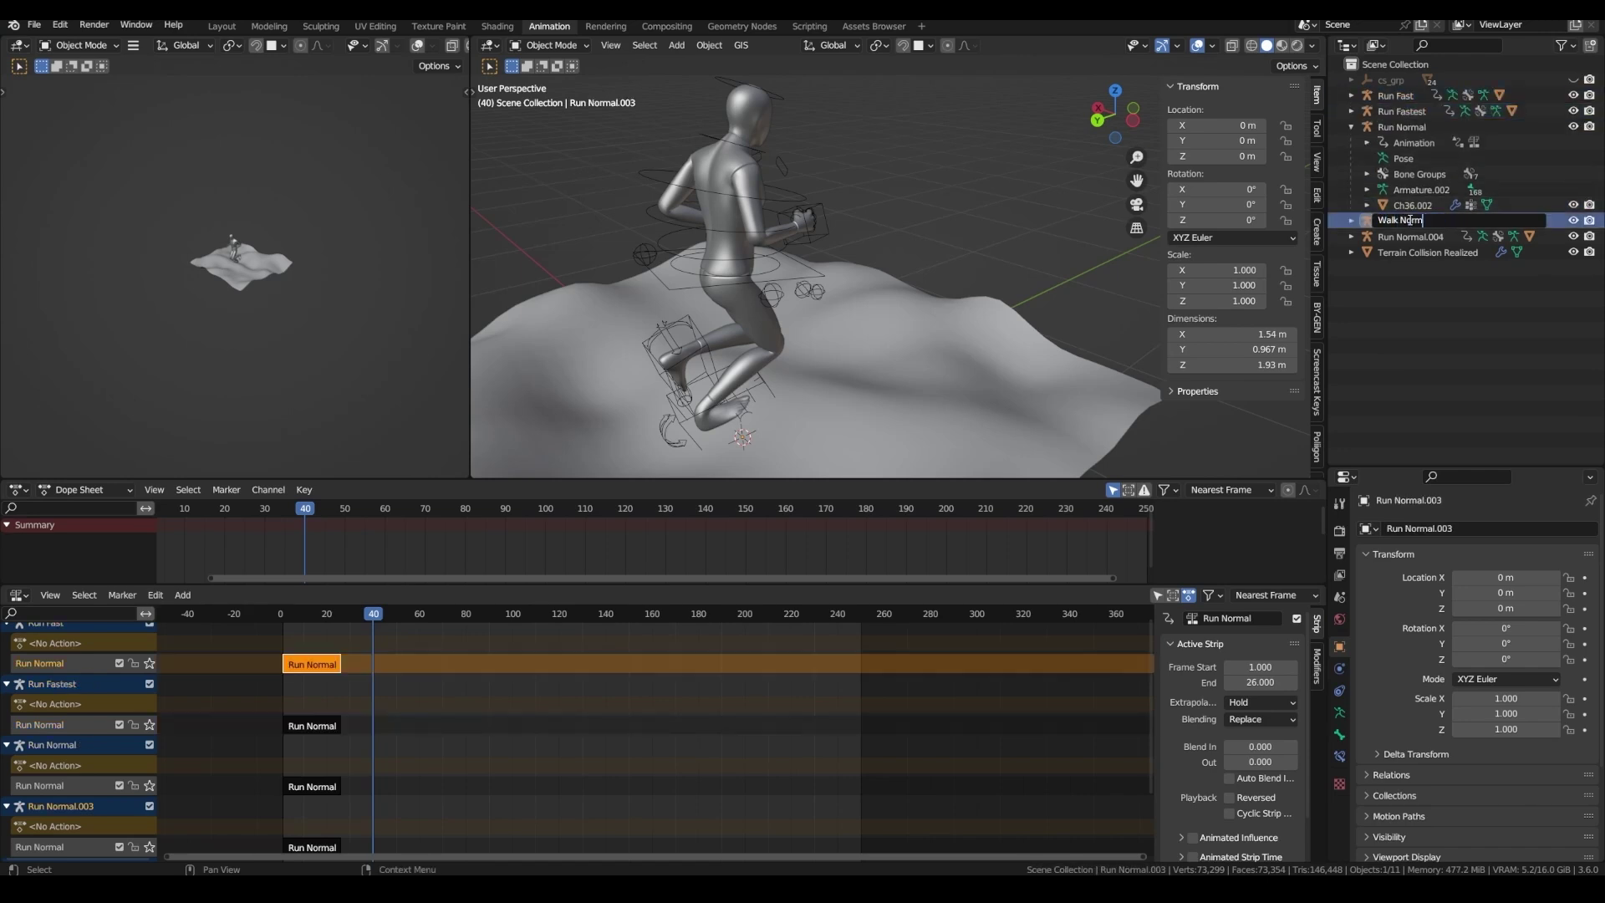
double_click(1410, 221)
type("Walk Heaavy")
key("Return")
- Replace the Run Normal strip on the Run Fast rig's track with a Run Fast strip moved to the track's start
middle_click_drag(318, 672, 399, 683)
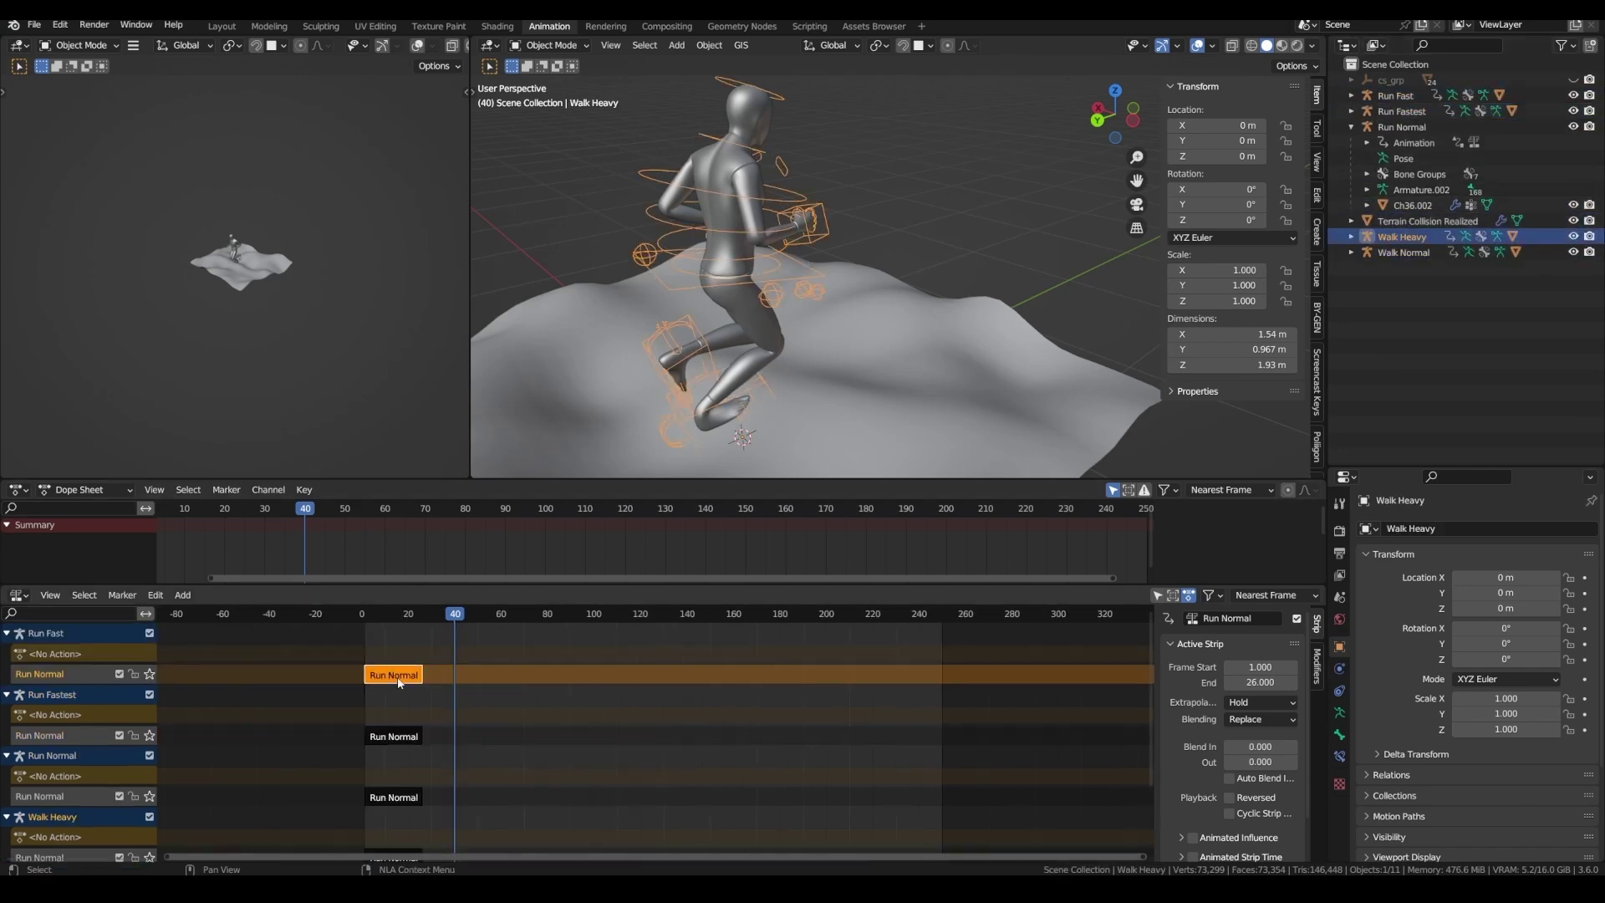
left_click(427, 676)
left_click(396, 676)
key("shift+a")
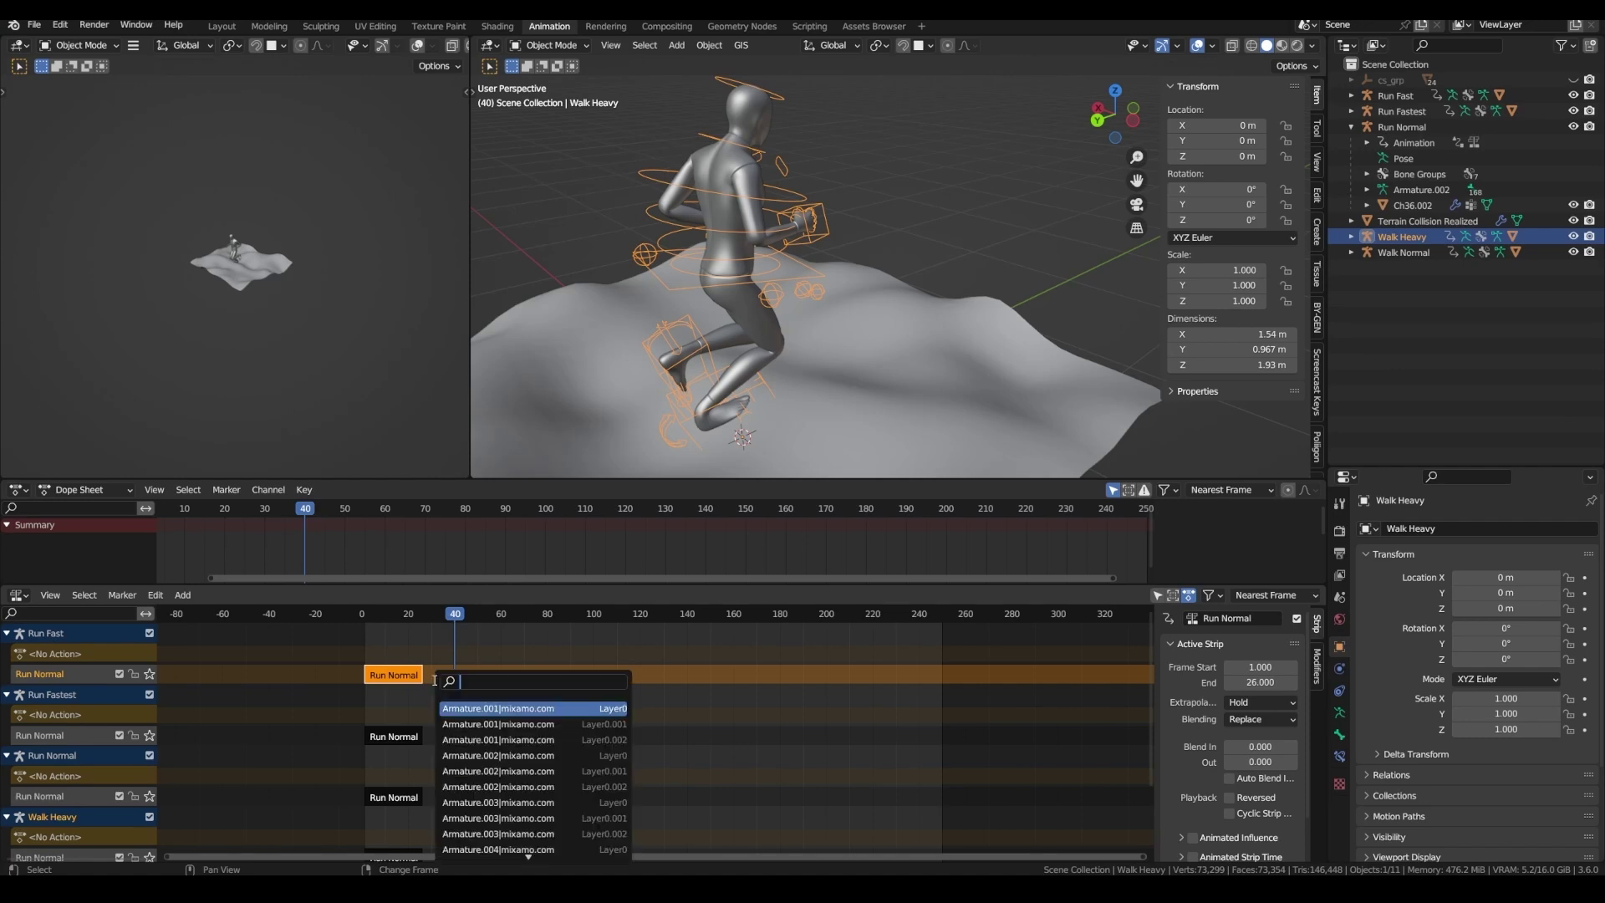
type("run")
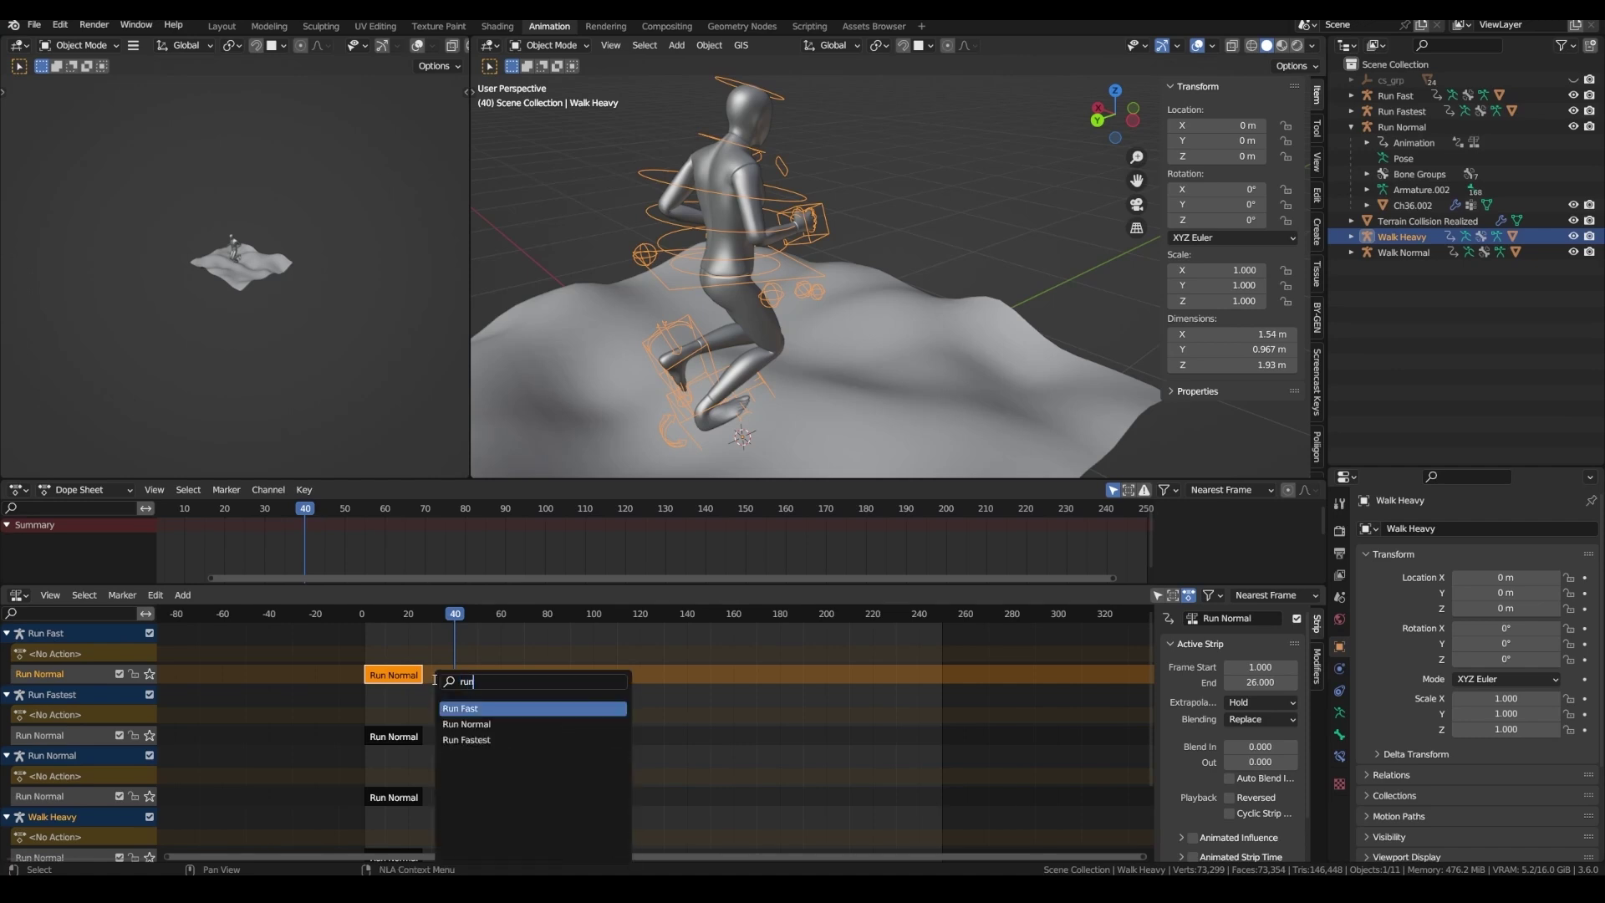
left_click(459, 709)
key("x")
left_click_drag(466, 678, 375, 678)
scroll(435, 711, "down", 3)
- Replace the Run Normal strip on the Run Fastest rig's track with a Run Fastest action strip
left_click(451, 732)
middle_click_drag(454, 726, 477, 679)
key("shift+a")
left_click(493, 709)
key("ctrl+z")
key("shift+a")
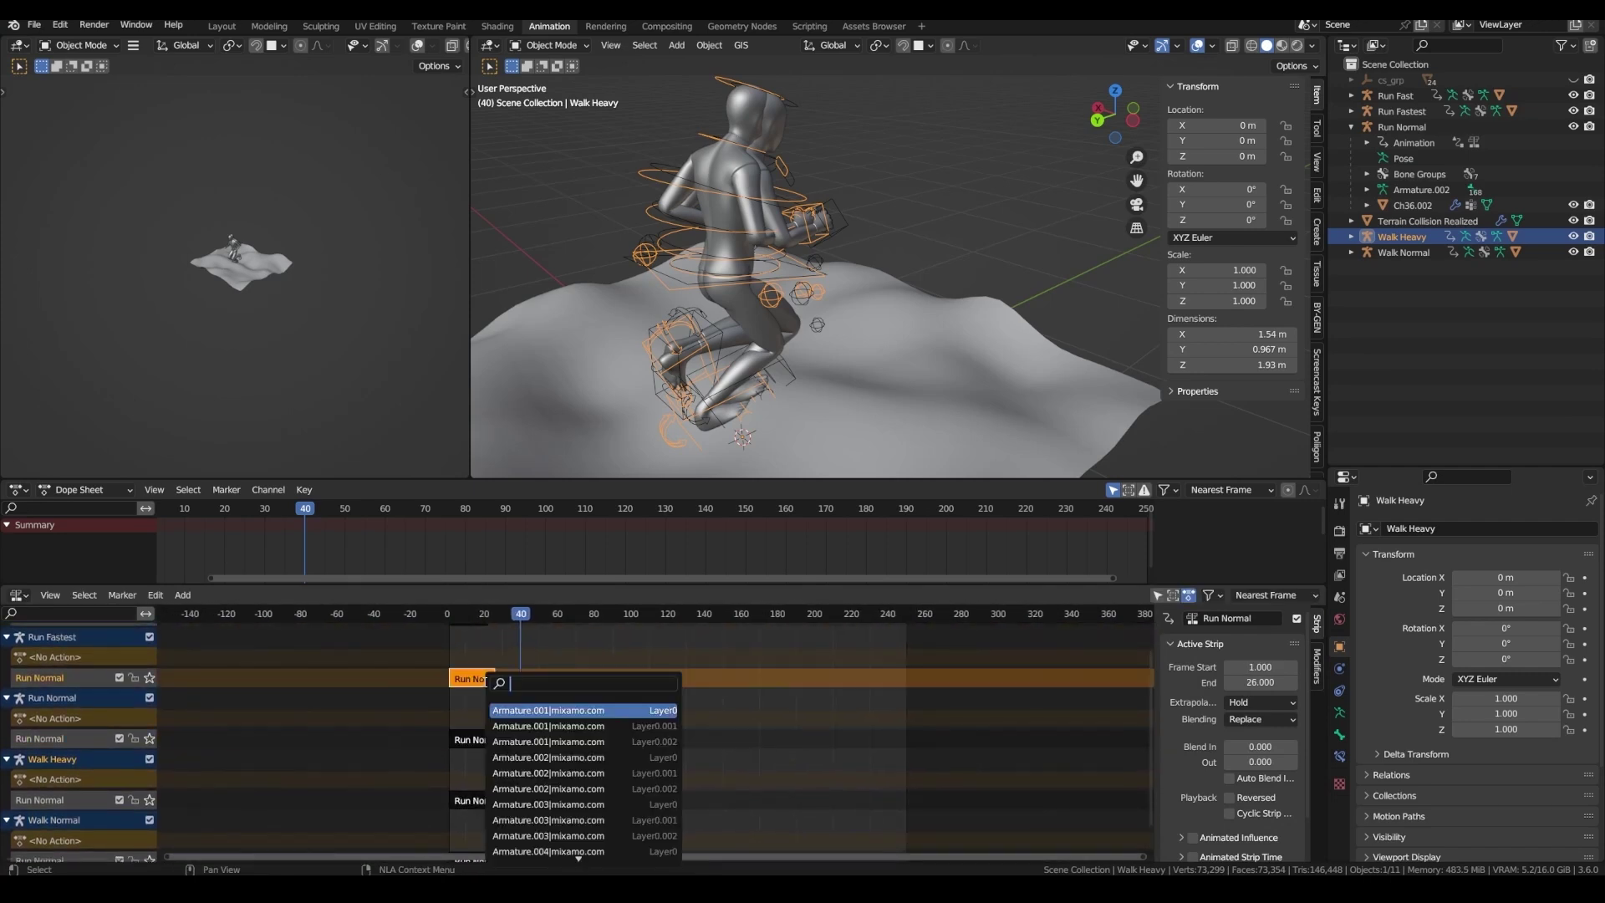
left_click(501, 708)
key("x")
- Replace the strips on the Walk Heavy and Walk Normal rigs with their matching actions and start both at frame 1
left_click(460, 803)
middle_click_drag(435, 806, 454, 731)
key("shift+a")
key("x")
left_click(493, 831)
key("shift+a")
left_click(615, 836)
key("x")
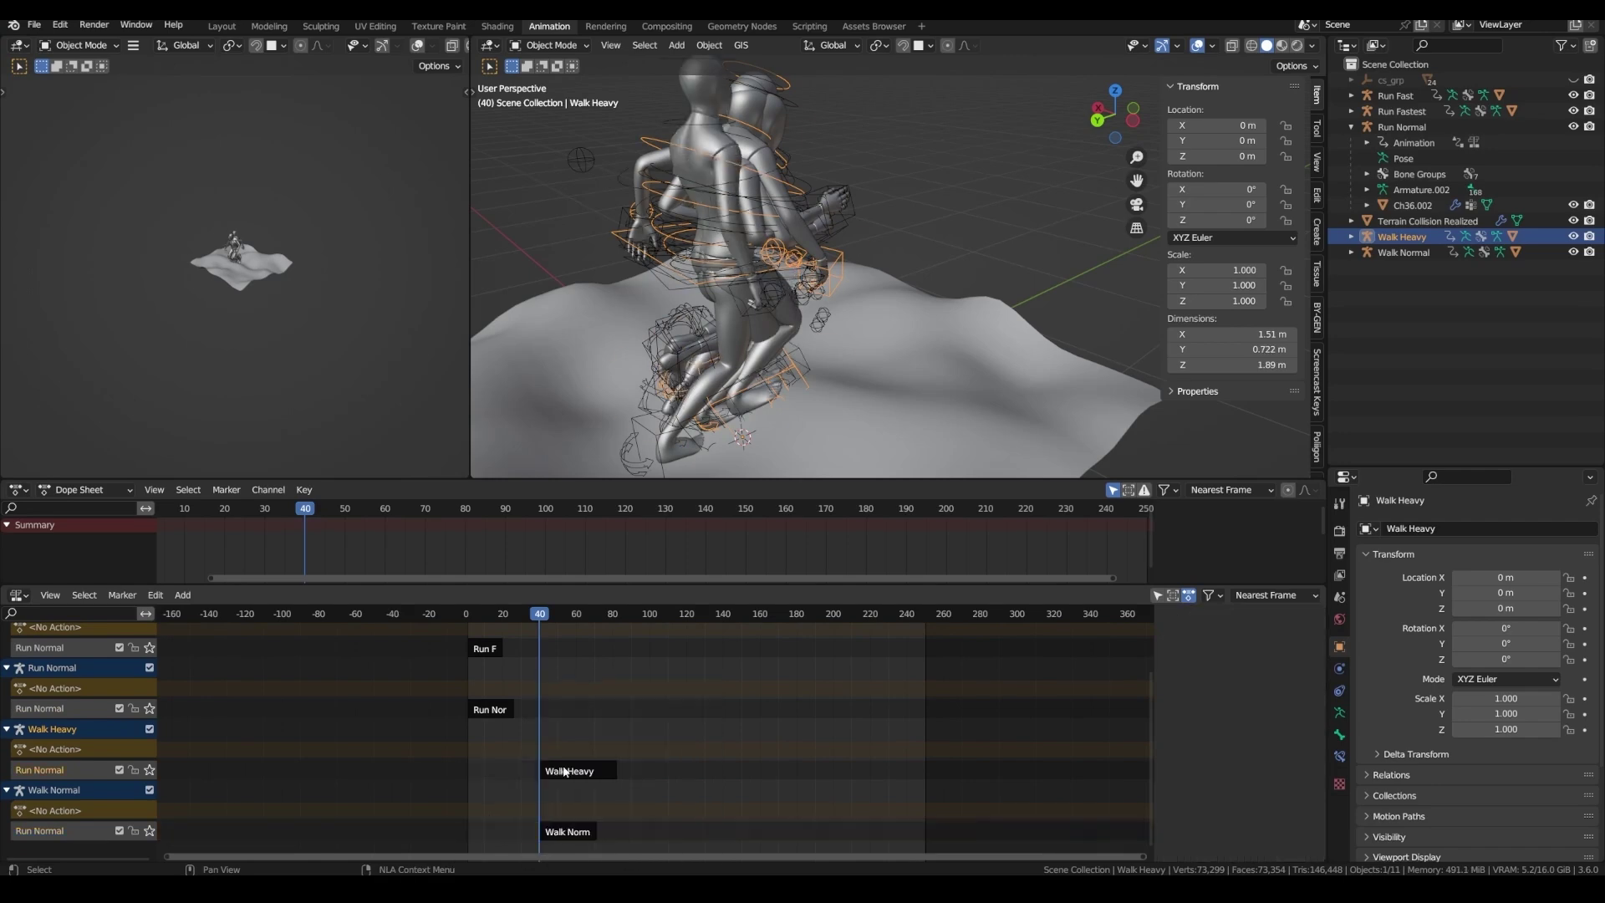
left_click_drag(567, 770, 495, 771)
left_click_drag(567, 831, 496, 831)
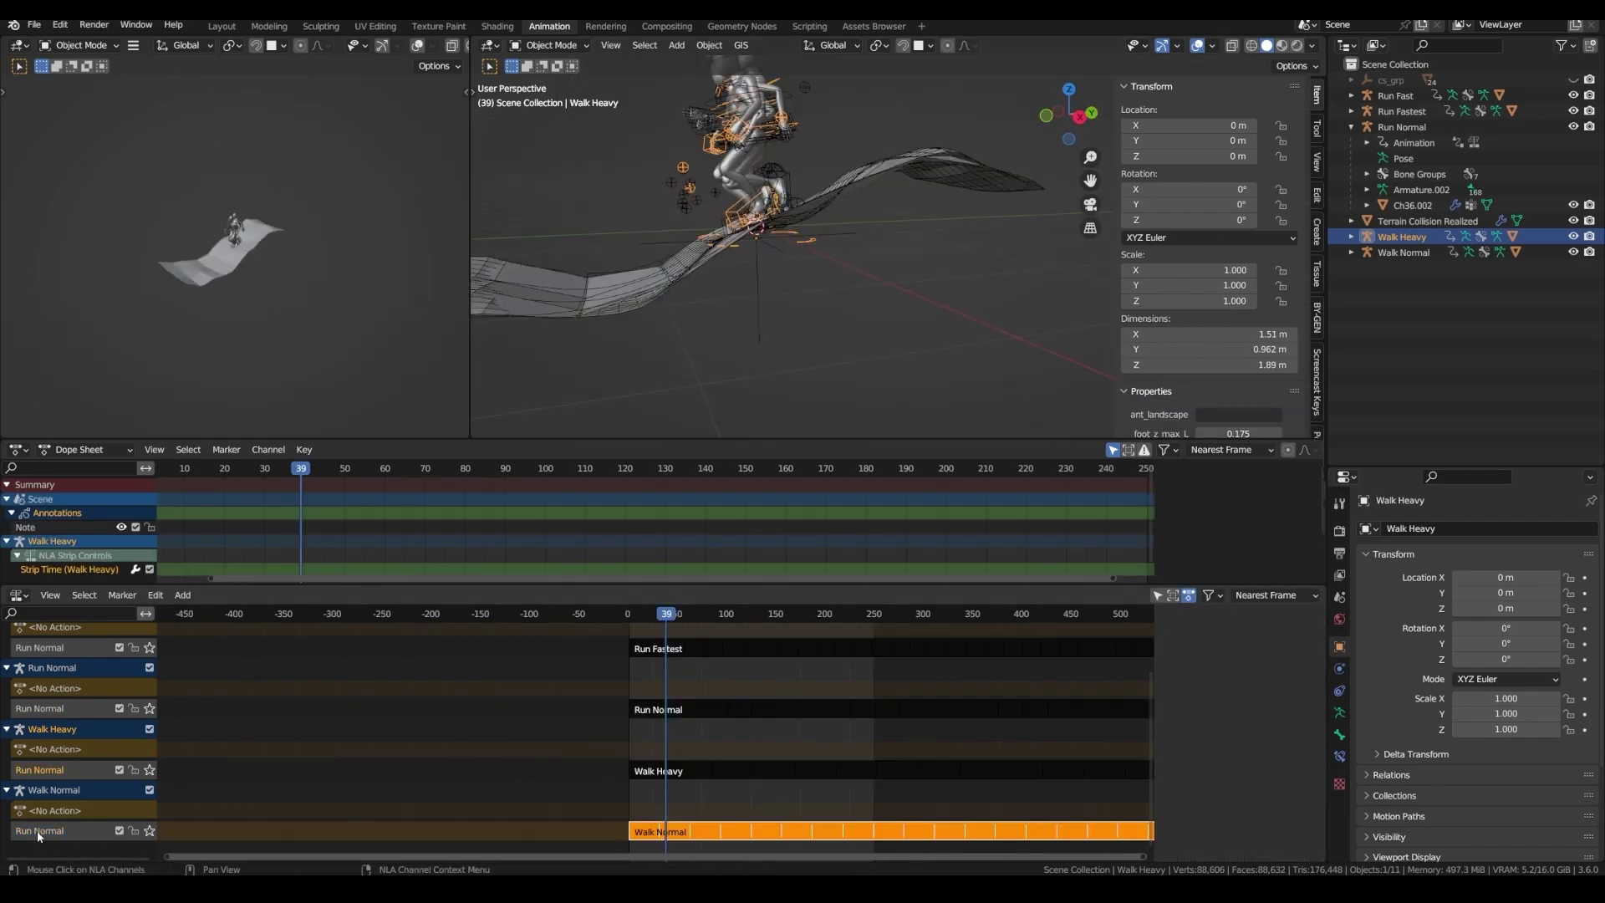
- Rename the NLA tracks of the Walk Normal, Walk Heavy and Run Fastest rigs to match their rig names
key("n")
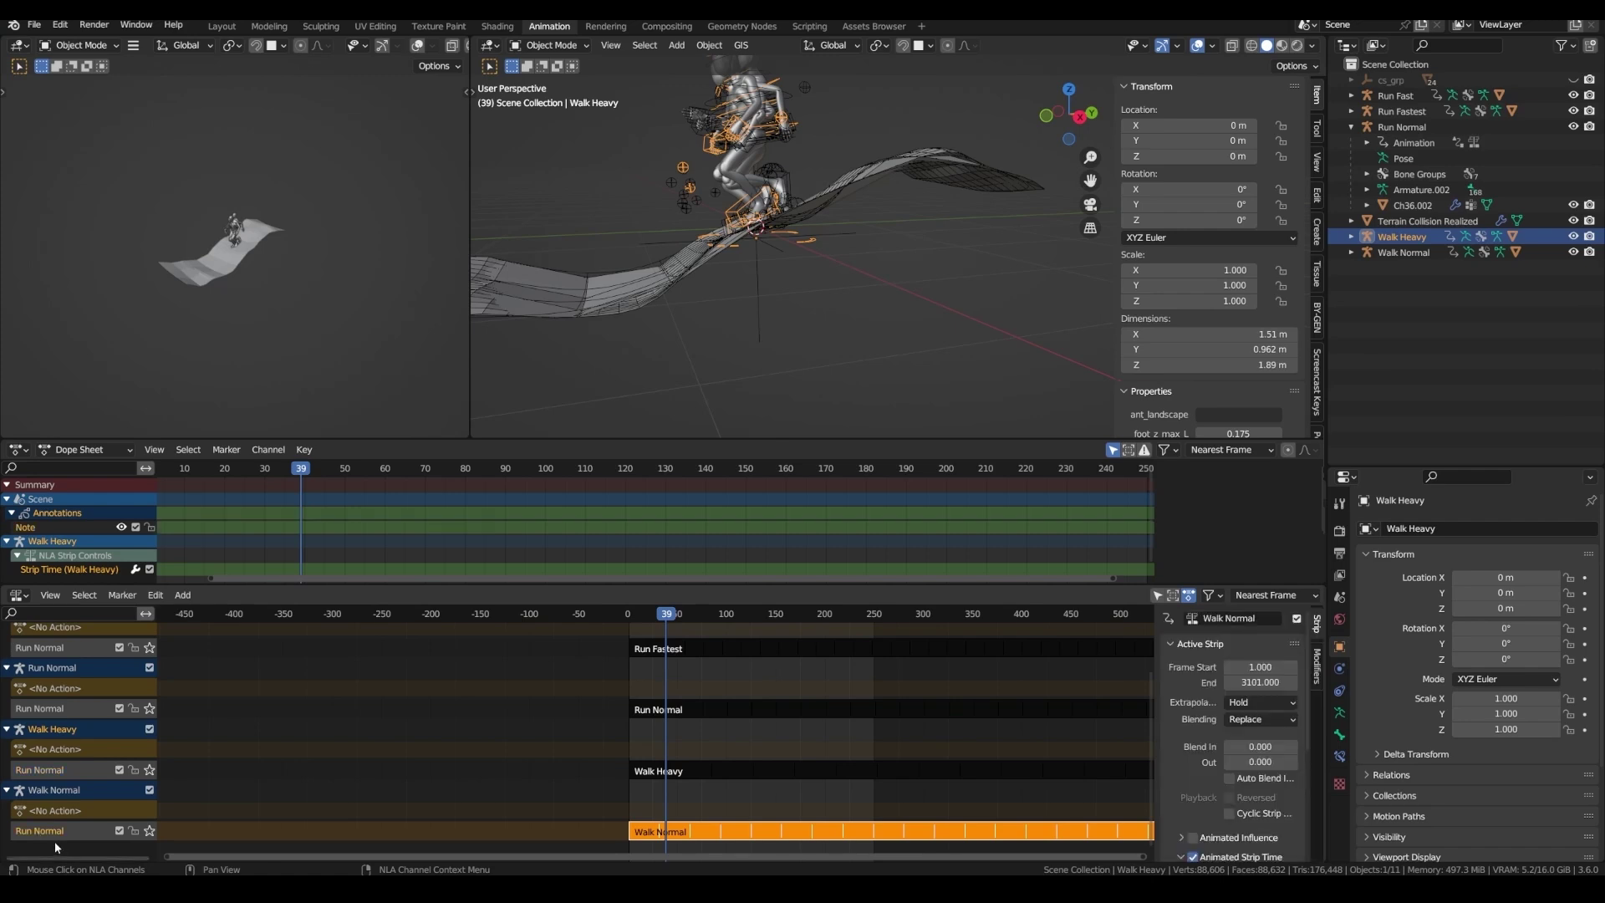
double_click(58, 790)
key("ctrl+c")
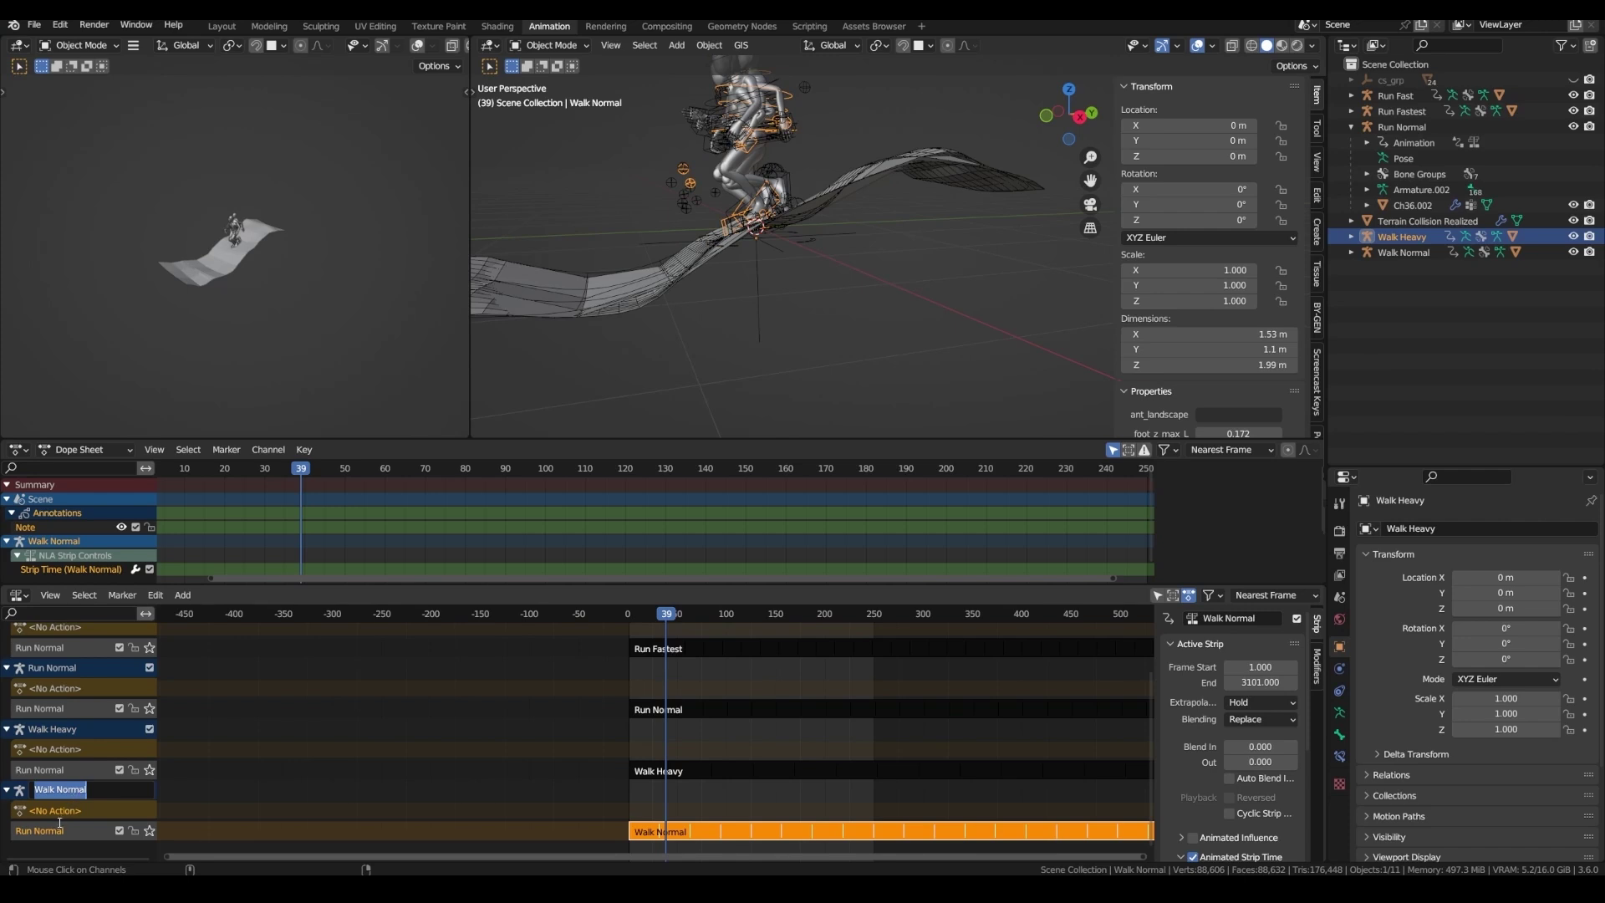
double_click(59, 828)
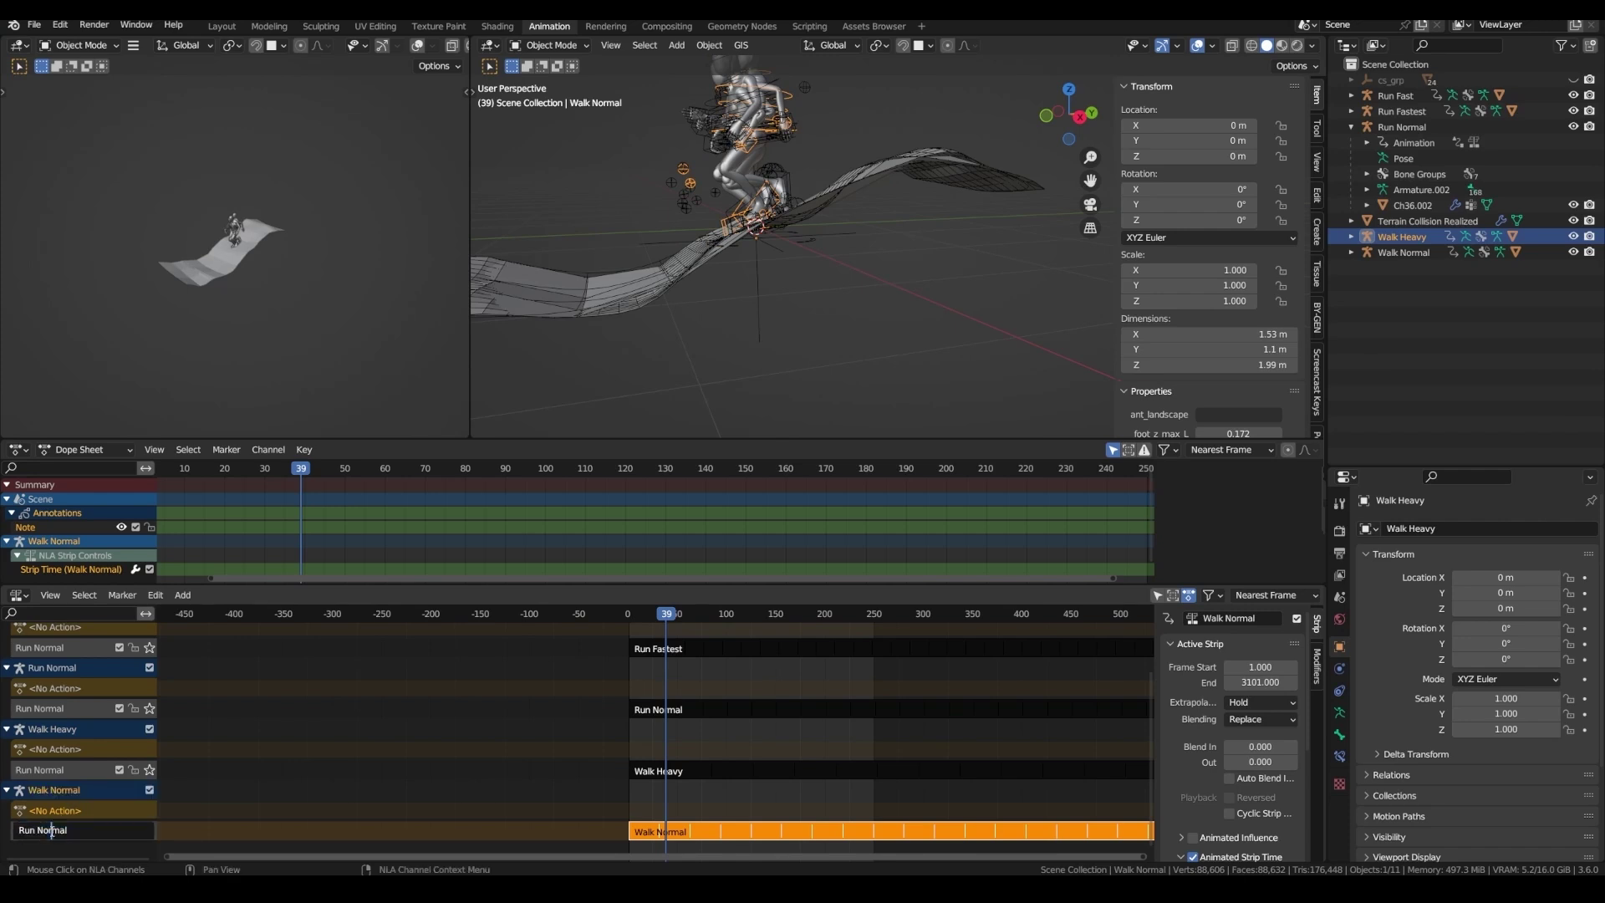
key("ctrl+v")
key("Return")
double_click(52, 729)
double_click(49, 770)
type("Walk Heavy")
scroll(52, 753, "up", 3)
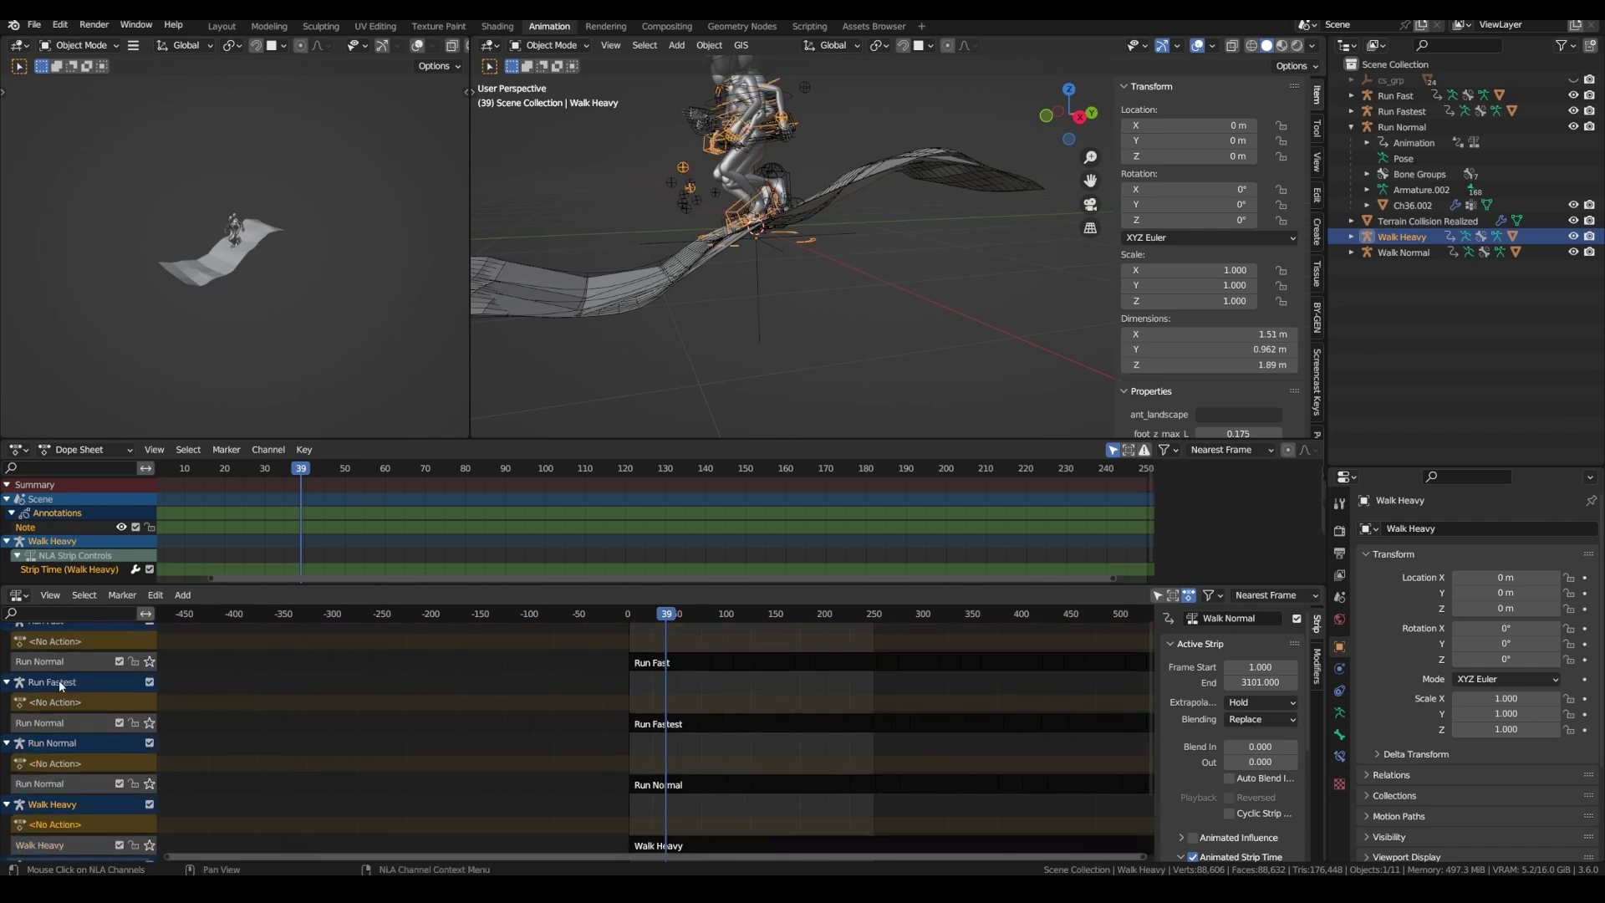
double_click(52, 723)
type("Run Fastest")
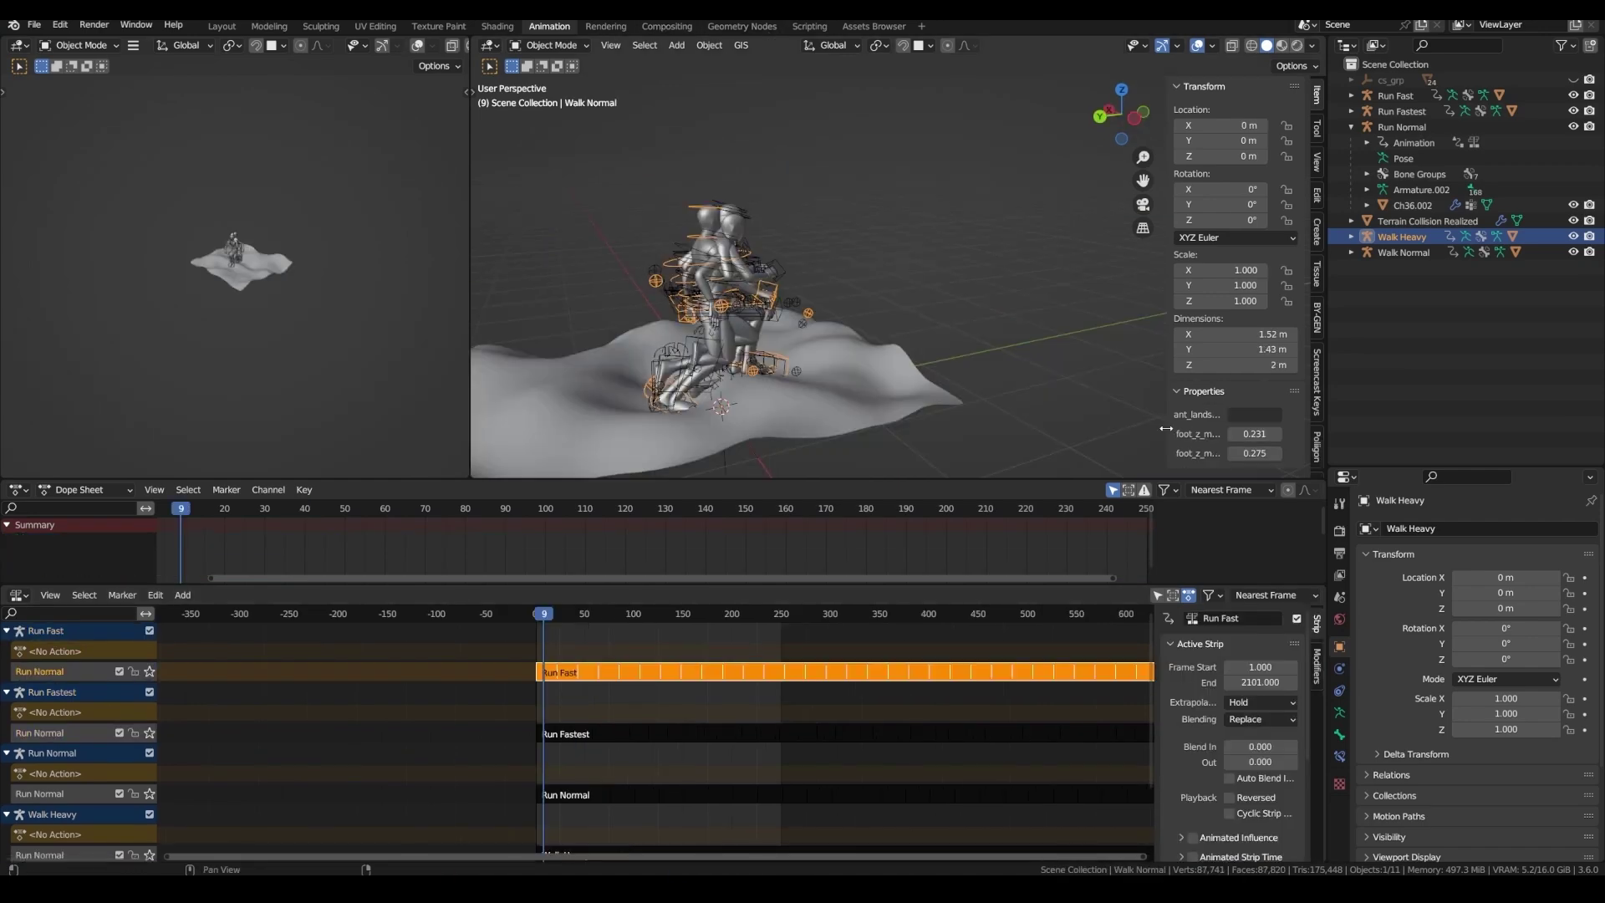
- Set the Walk Normal rig's foot_z_max_R to 0.130 and foot_z_max_L to 0.172
left_click_drag(1165, 429, 1123, 429)
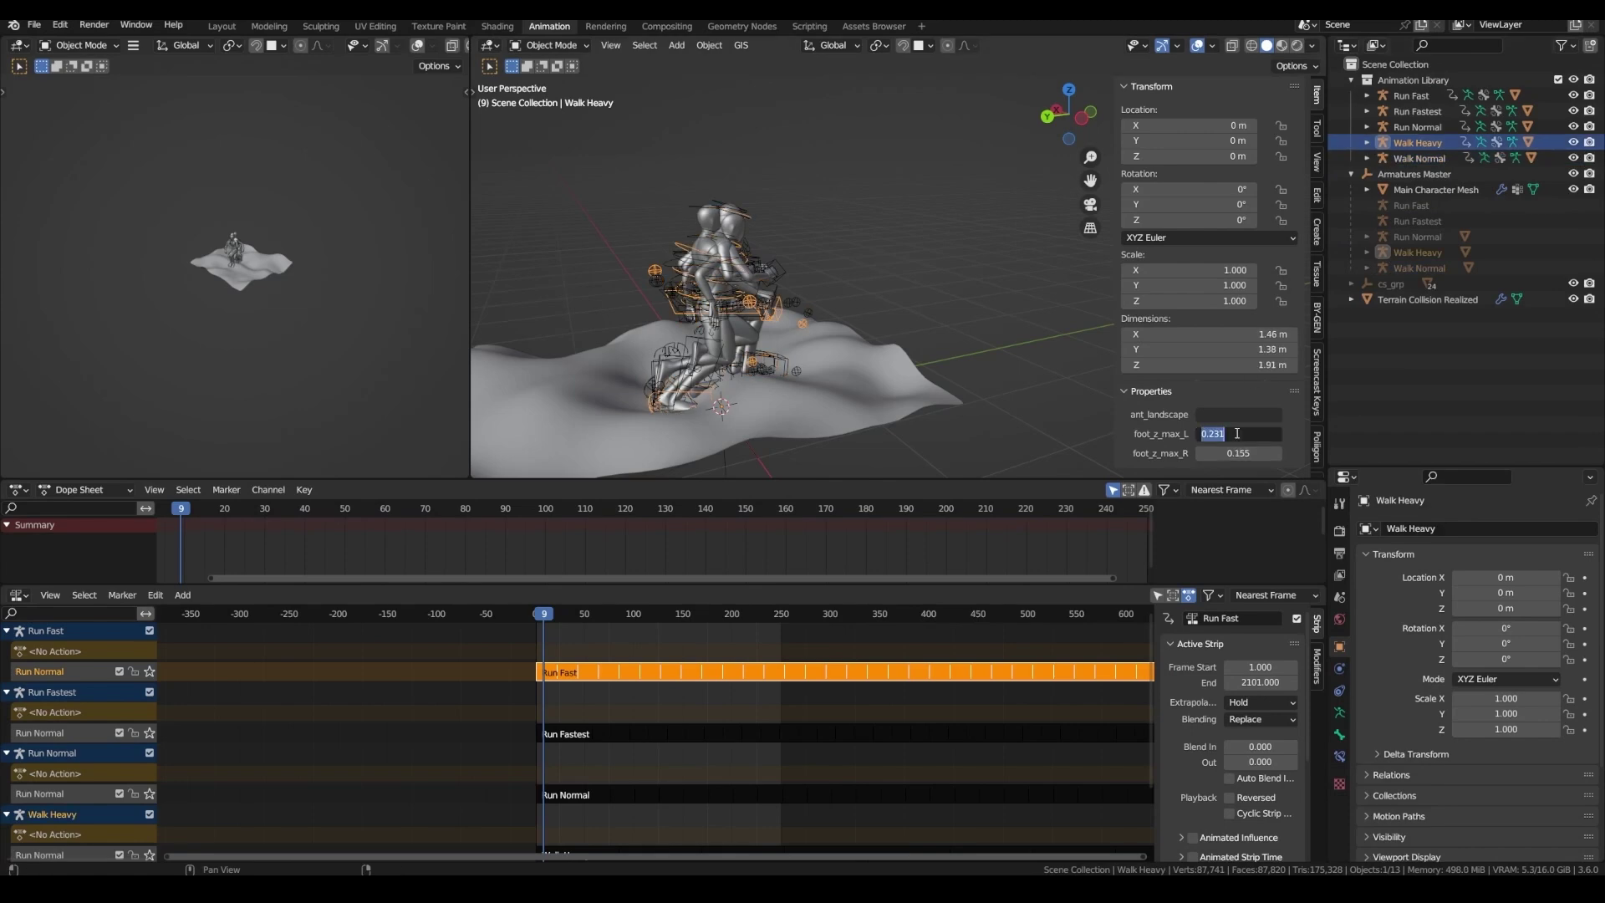
left_click(1419, 158)
left_click(1237, 453)
type("0.130")
left_click(1237, 434)
type("0.1")
- Edit the foot_z_max_L and foot_z_max_R properties of the Run Fastest rig
left_click(1418, 140)
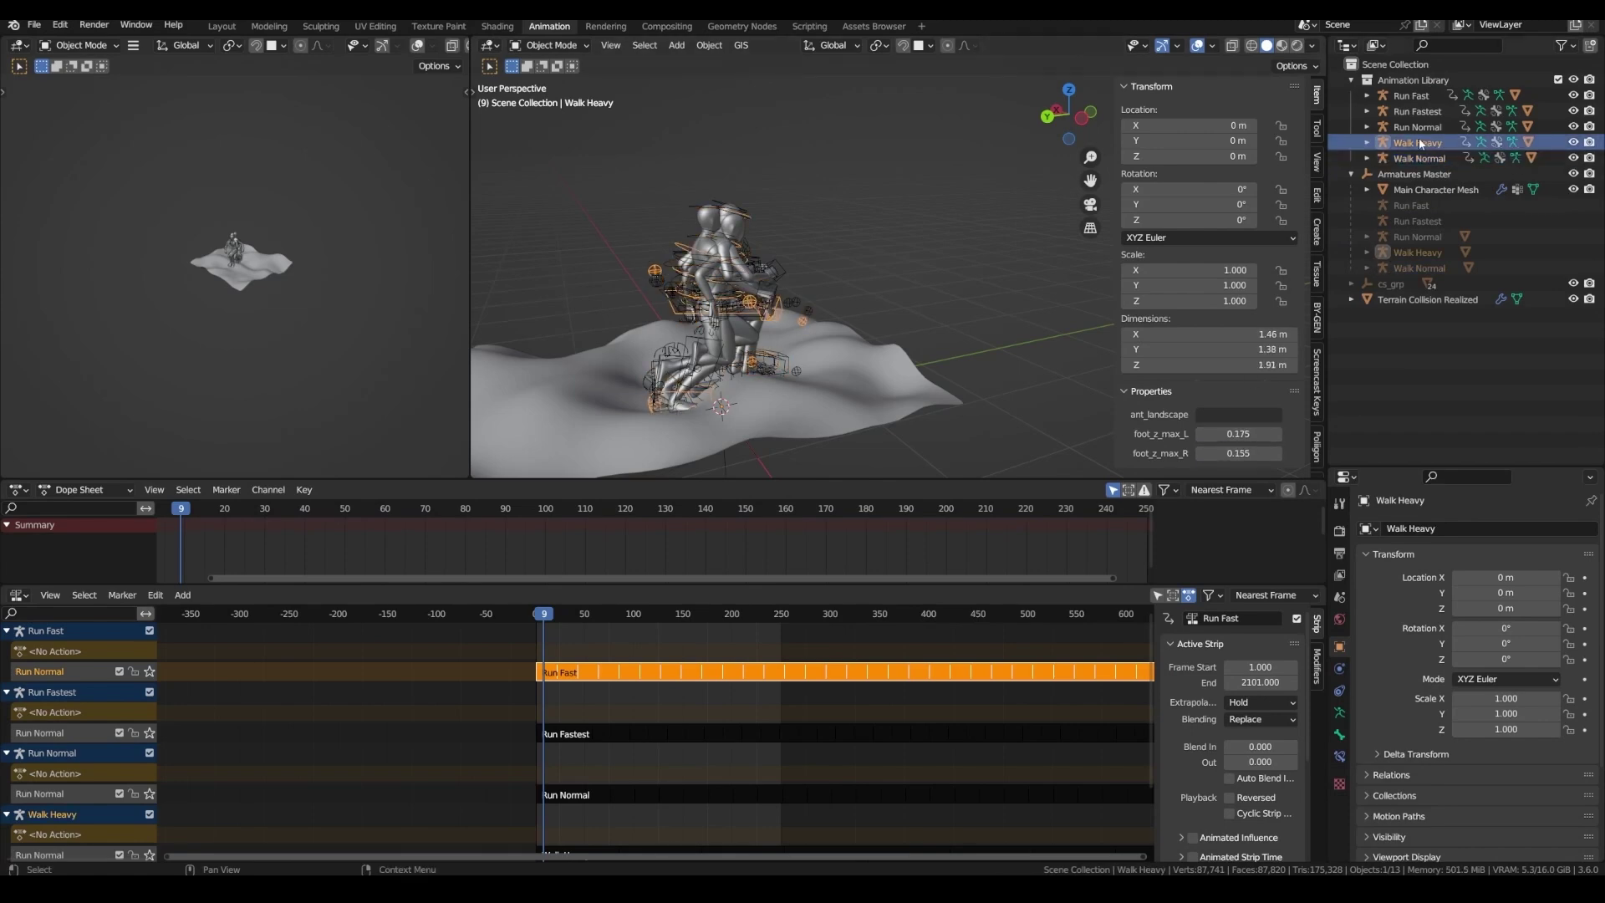
left_click(1418, 111)
left_click(1237, 434)
key("Tab")
- Set the Run Fast rig's foot_z_max_L to 0.430 and foot_z_max_R to 0.363
left_click(1419, 97)
left_click(1235, 433)
type("0.43")
key("Tab")
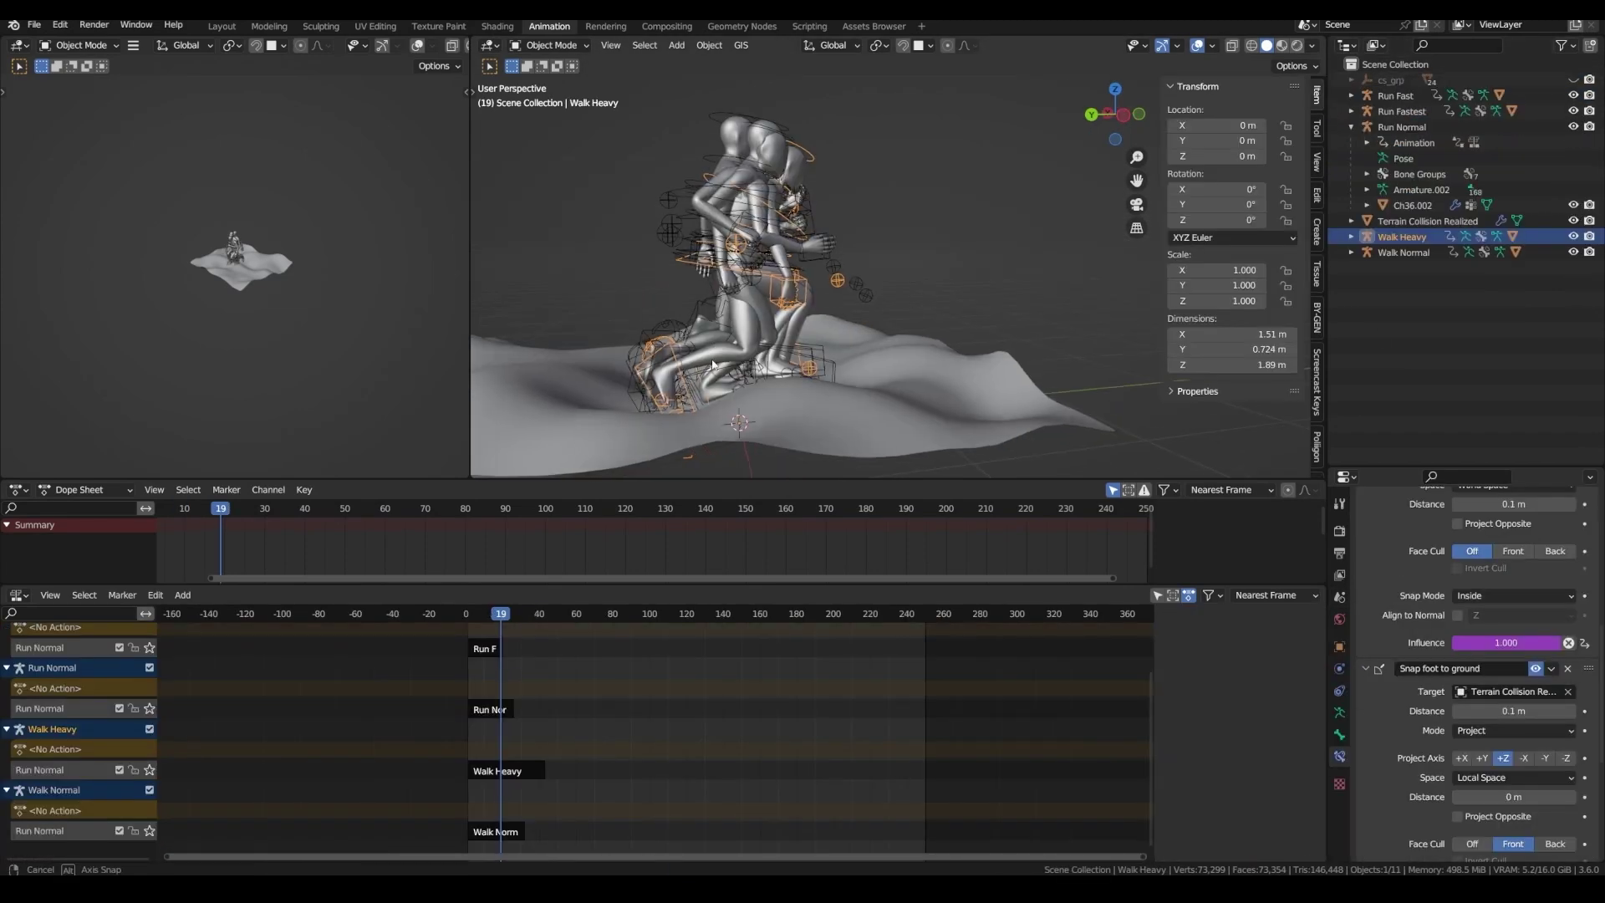
- Expand the rig hierarchies and rename the first two character meshes Run Fast Mesh and Run Fastest Mesh
middle_click_drag(694, 377, 829, 408)
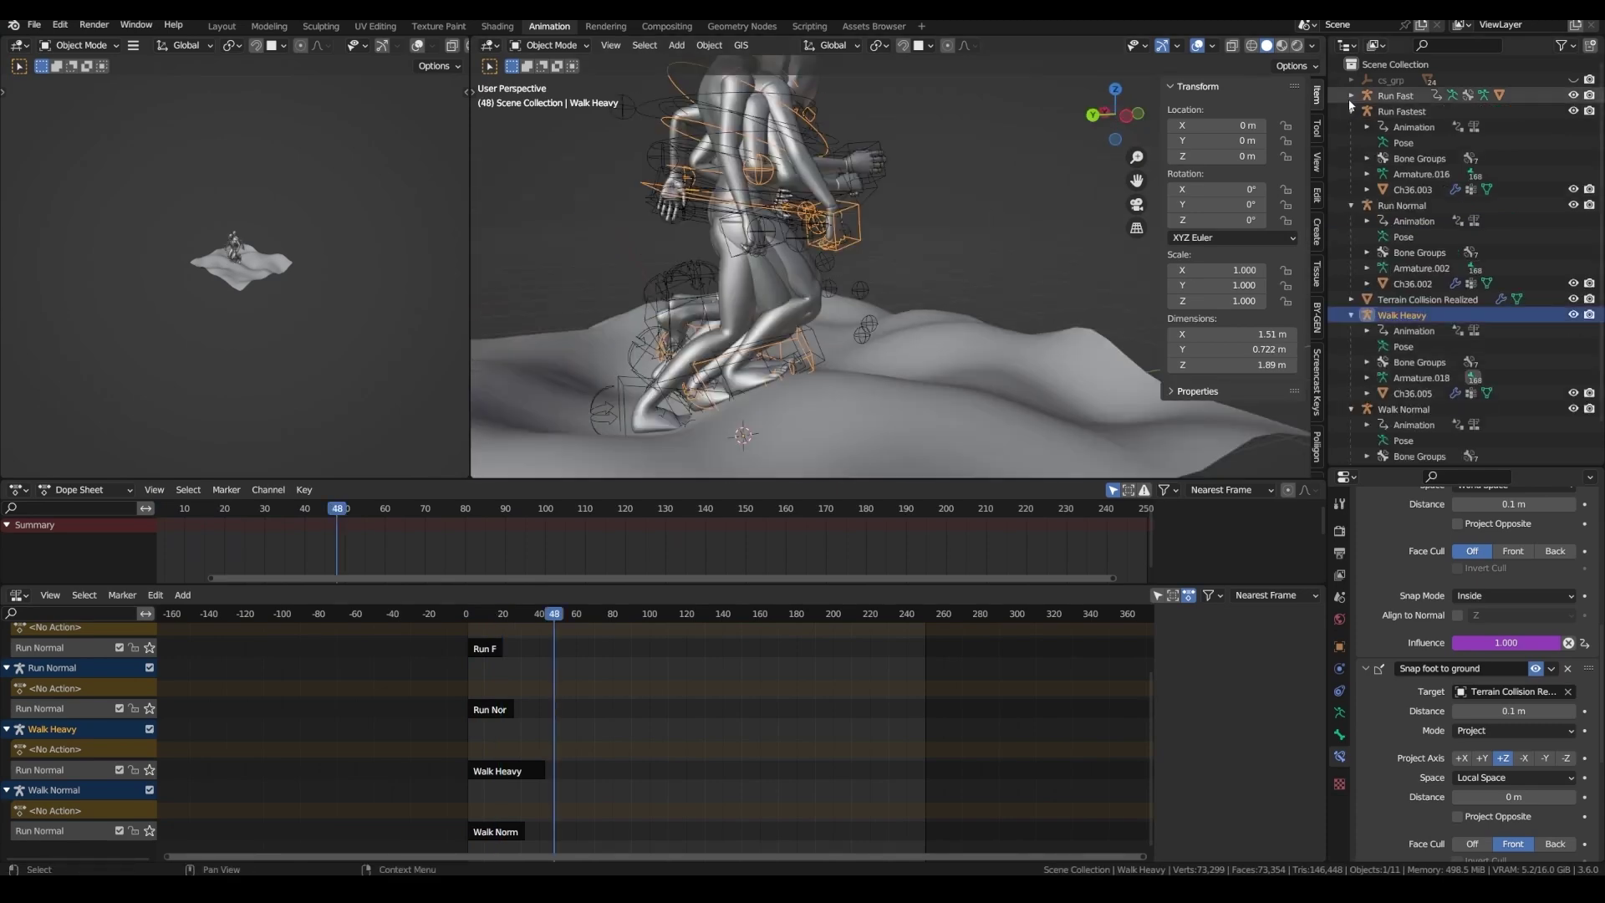
left_click(1351, 96)
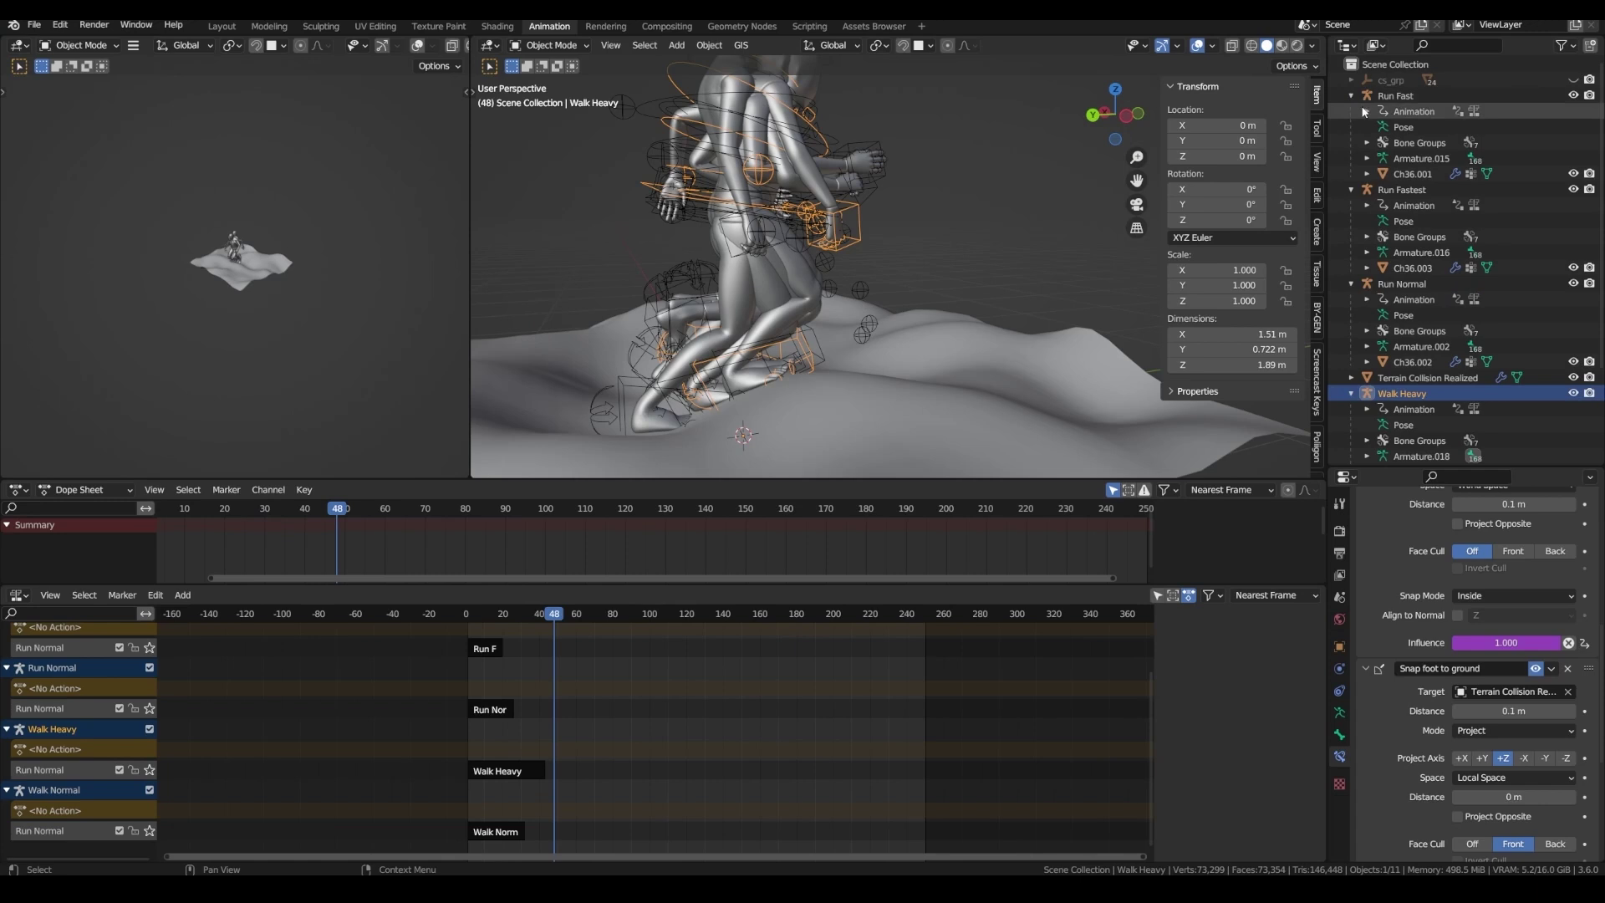
double_click(1413, 173)
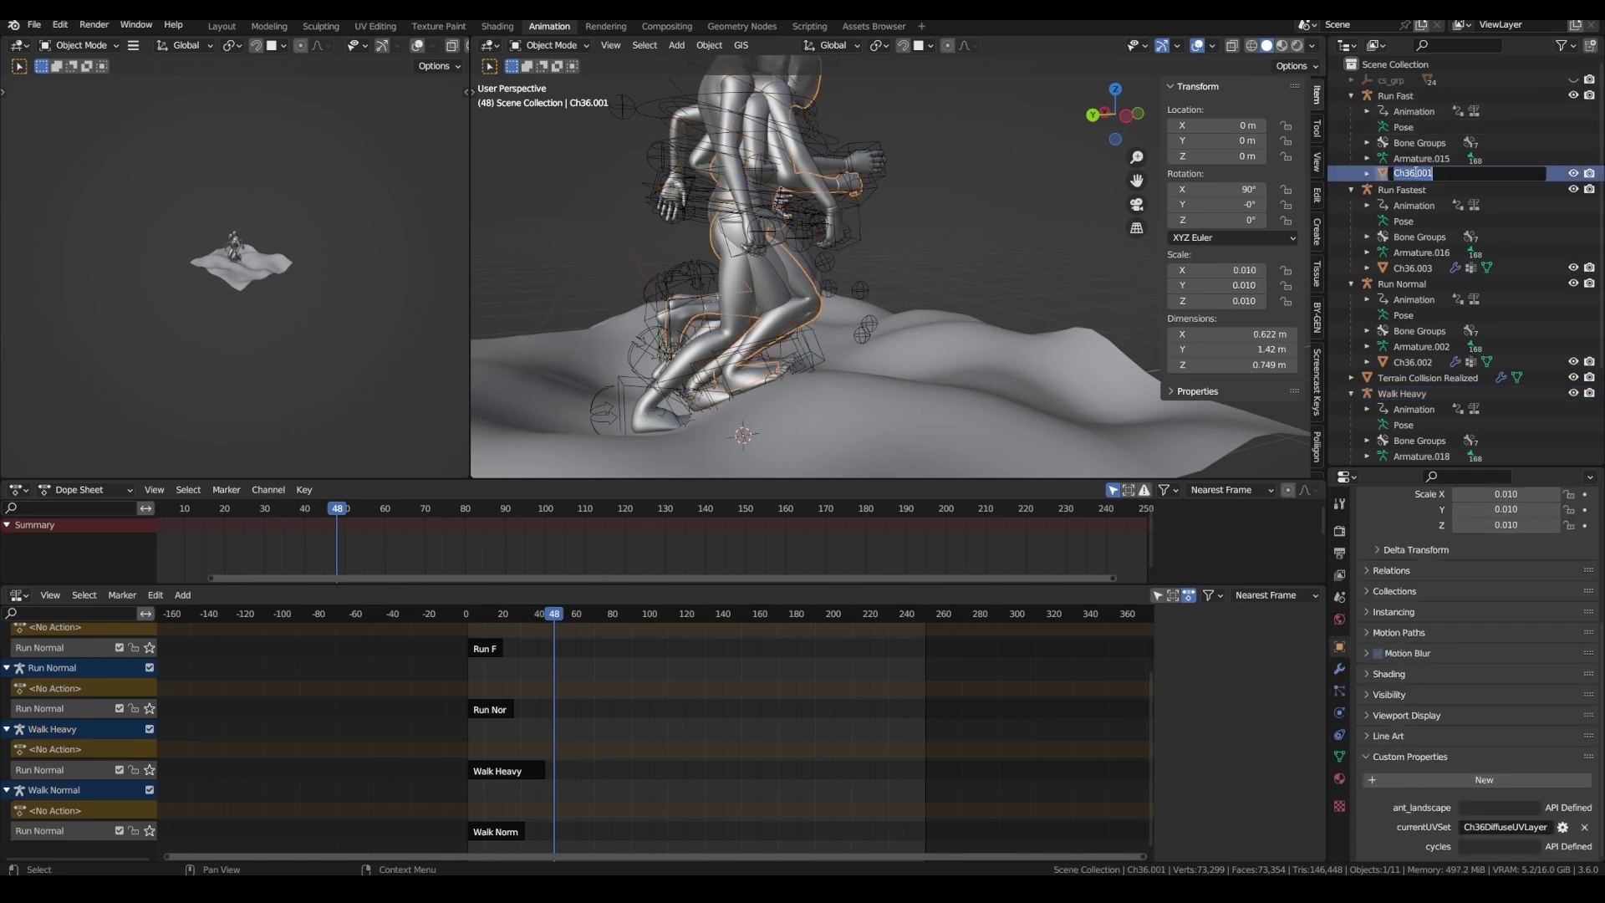
type("Run Fast Mesh")
key("Return")
double_click(1414, 269)
type("Run Fastest Mesh")
key("Return")
- Rename the remaining character meshes Run Normal Mesh, Walk Heavy Mesh and Walk Normal Mesh
double_click(1409, 347)
type("Run Normal Mesh")
key("Return")
double_click(1413, 366)
type("Walk Heavy Mesh")
key("Return")
double_click(1412, 448)
type("Walk Normal Mesh")
key("Return")
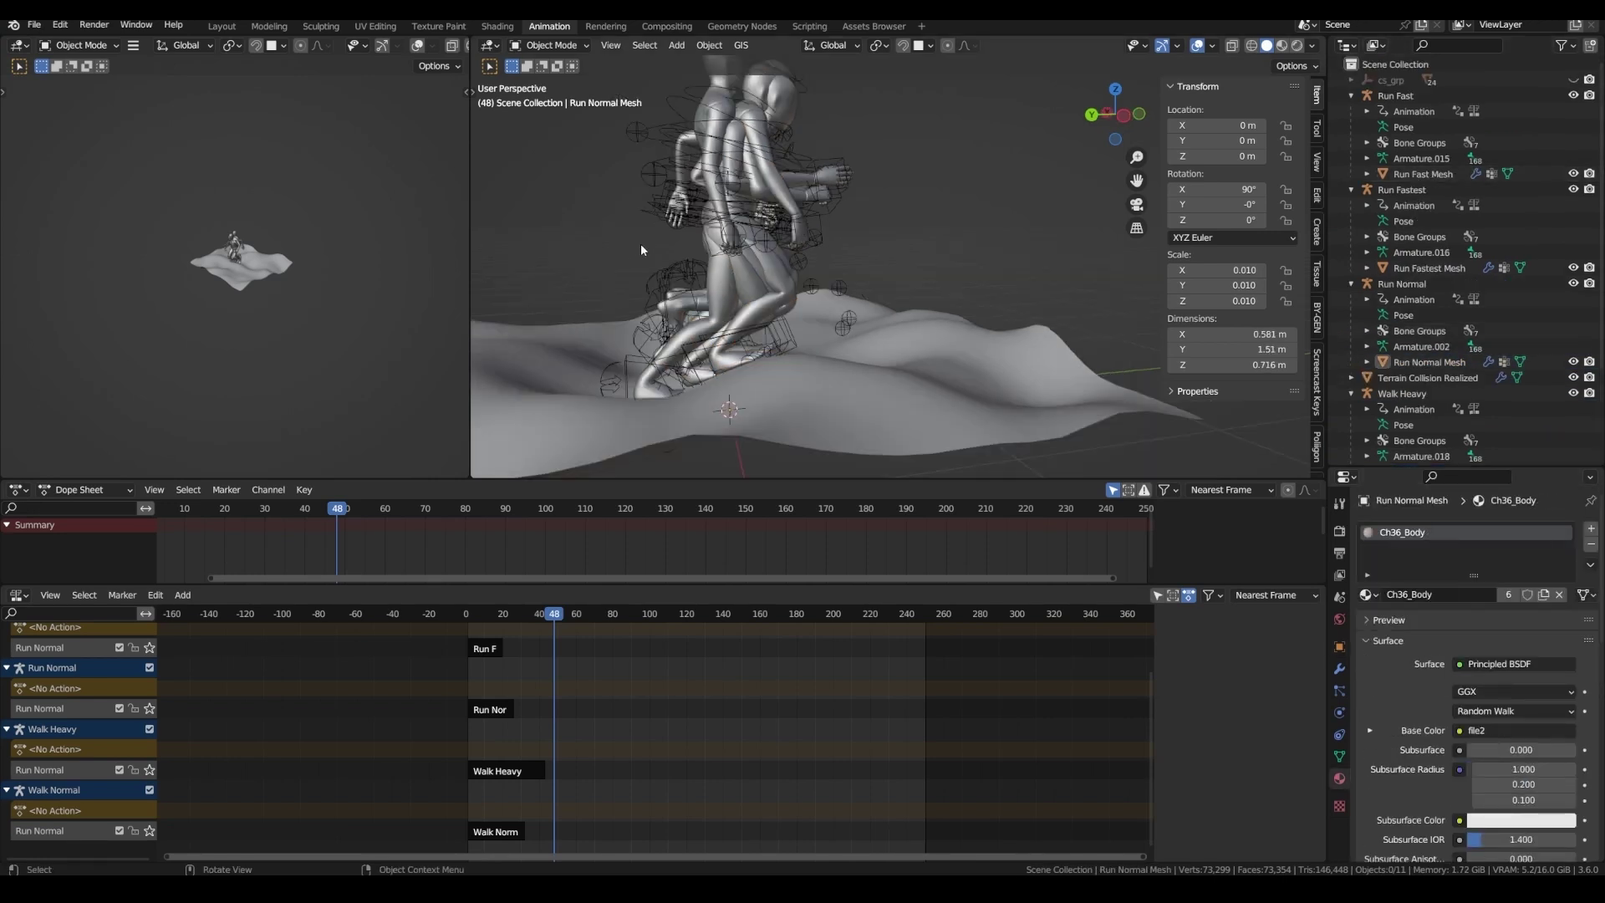
- Select all five rigs with their meshes and move them to a new collection named Animation Library
left_click_drag(641, 248, 861, 133)
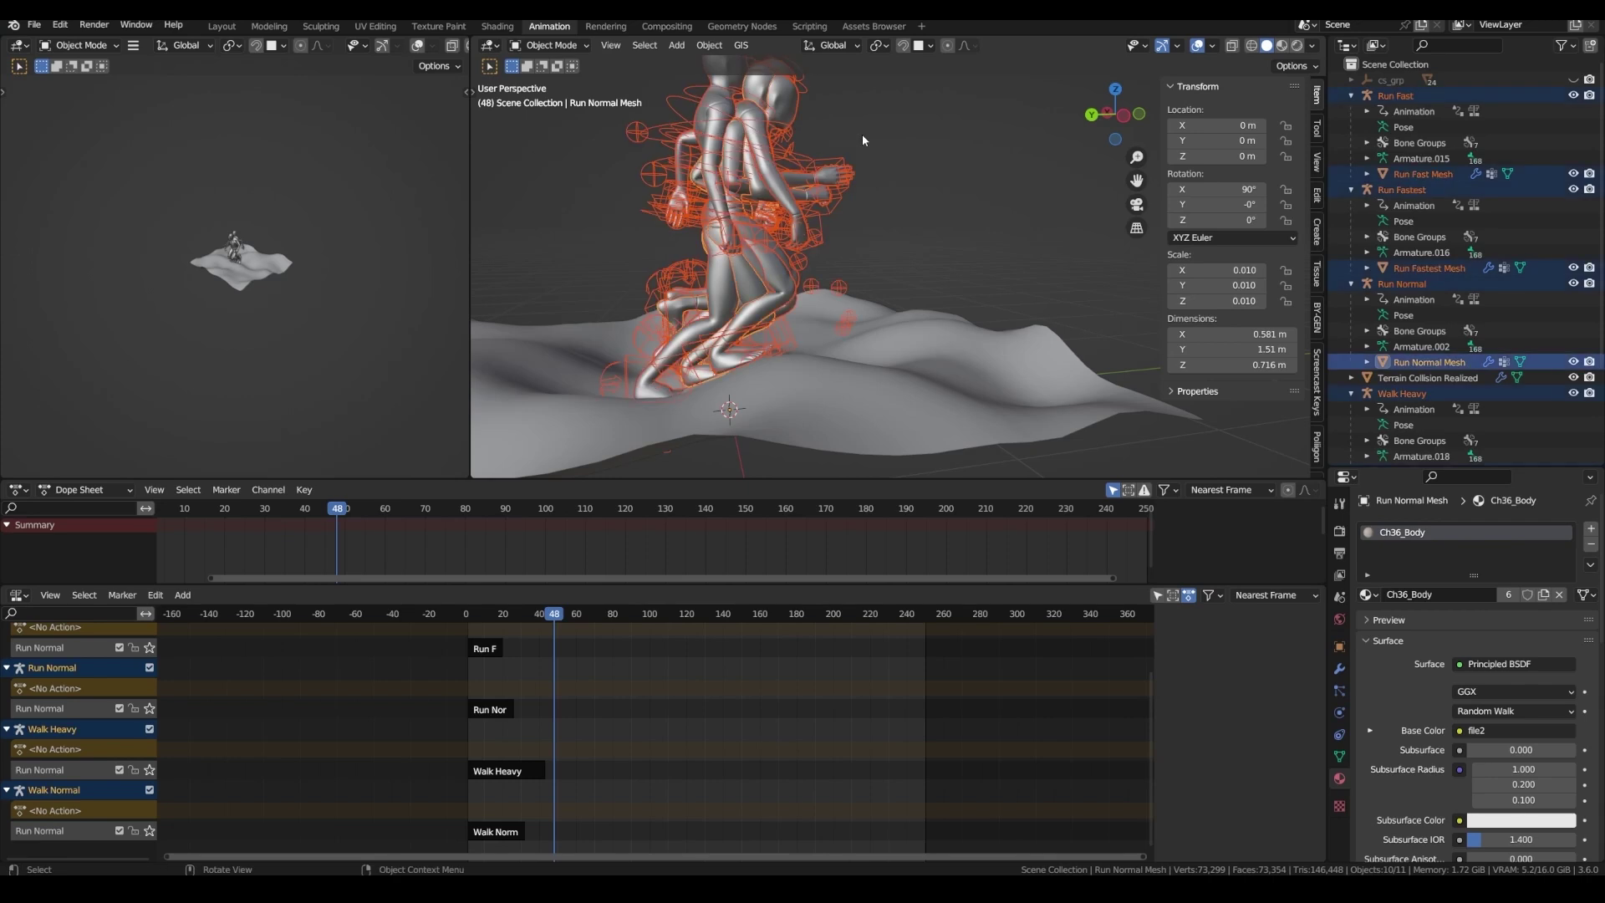
key("m")
left_click(861, 134)
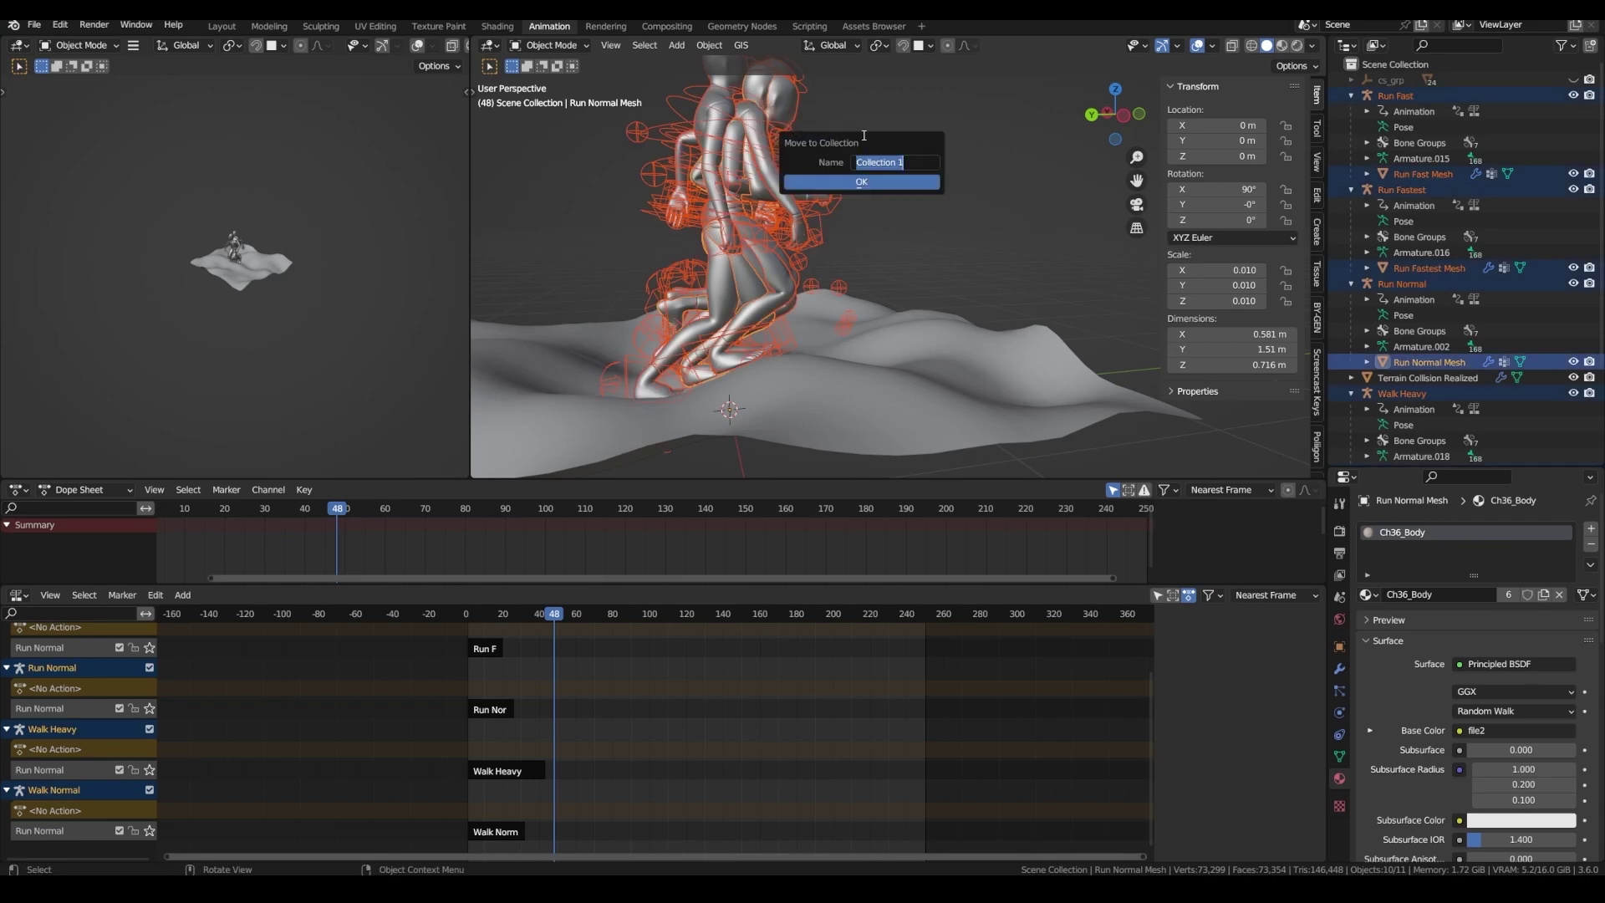
type("Animation L")
left_click(861, 183)
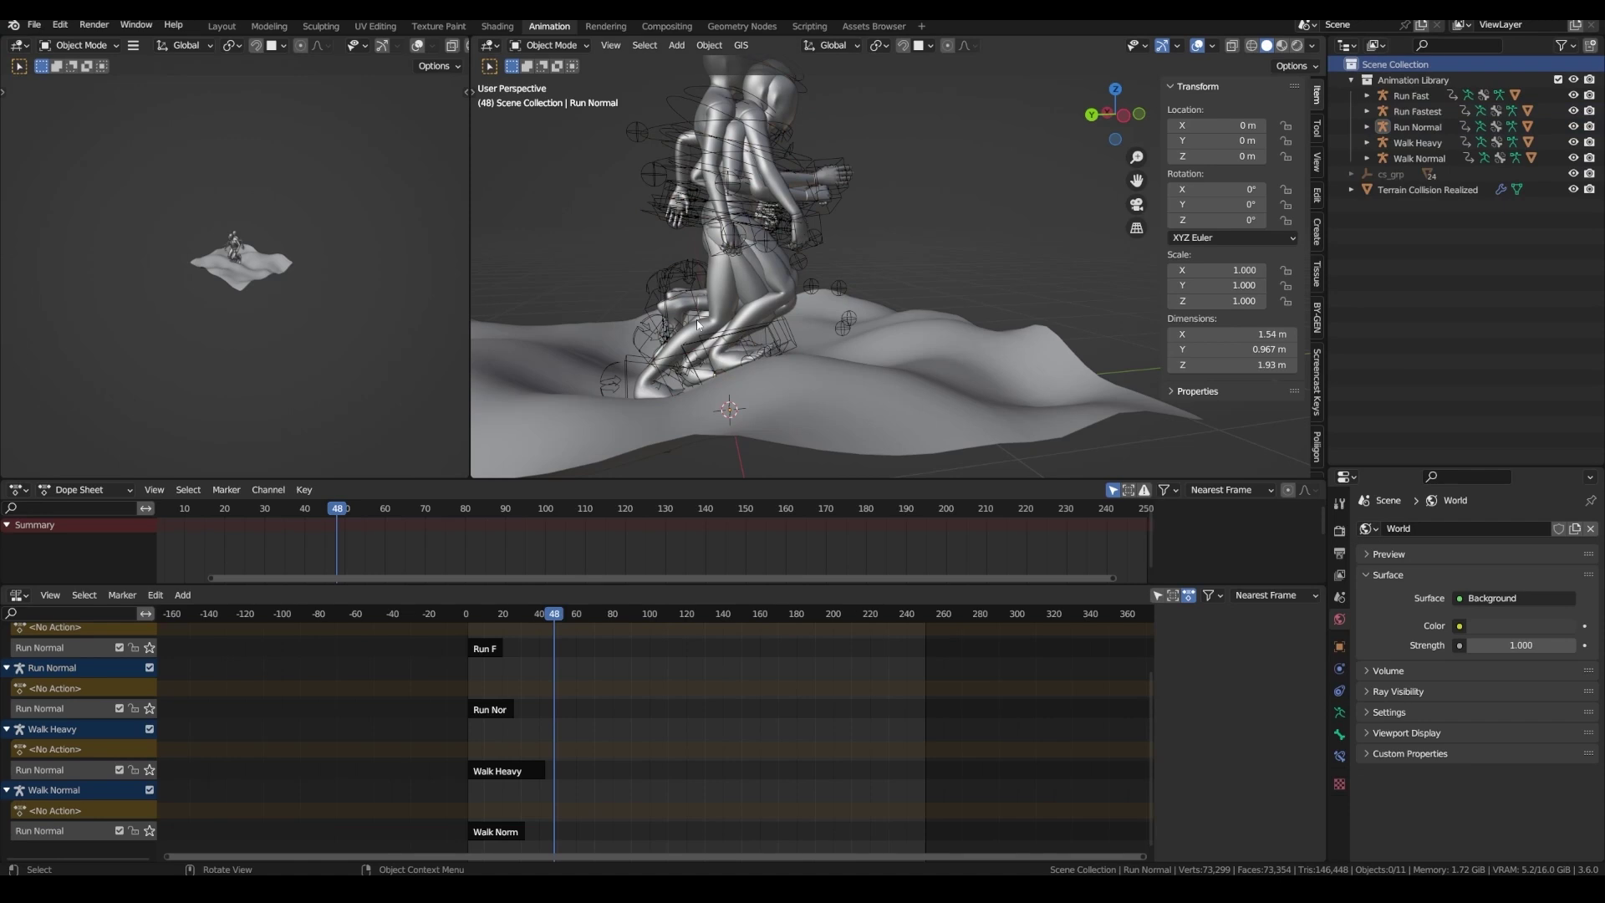
- Add a plain axes empty at the world origin, outside the Animation Library collection
key("shift+a")
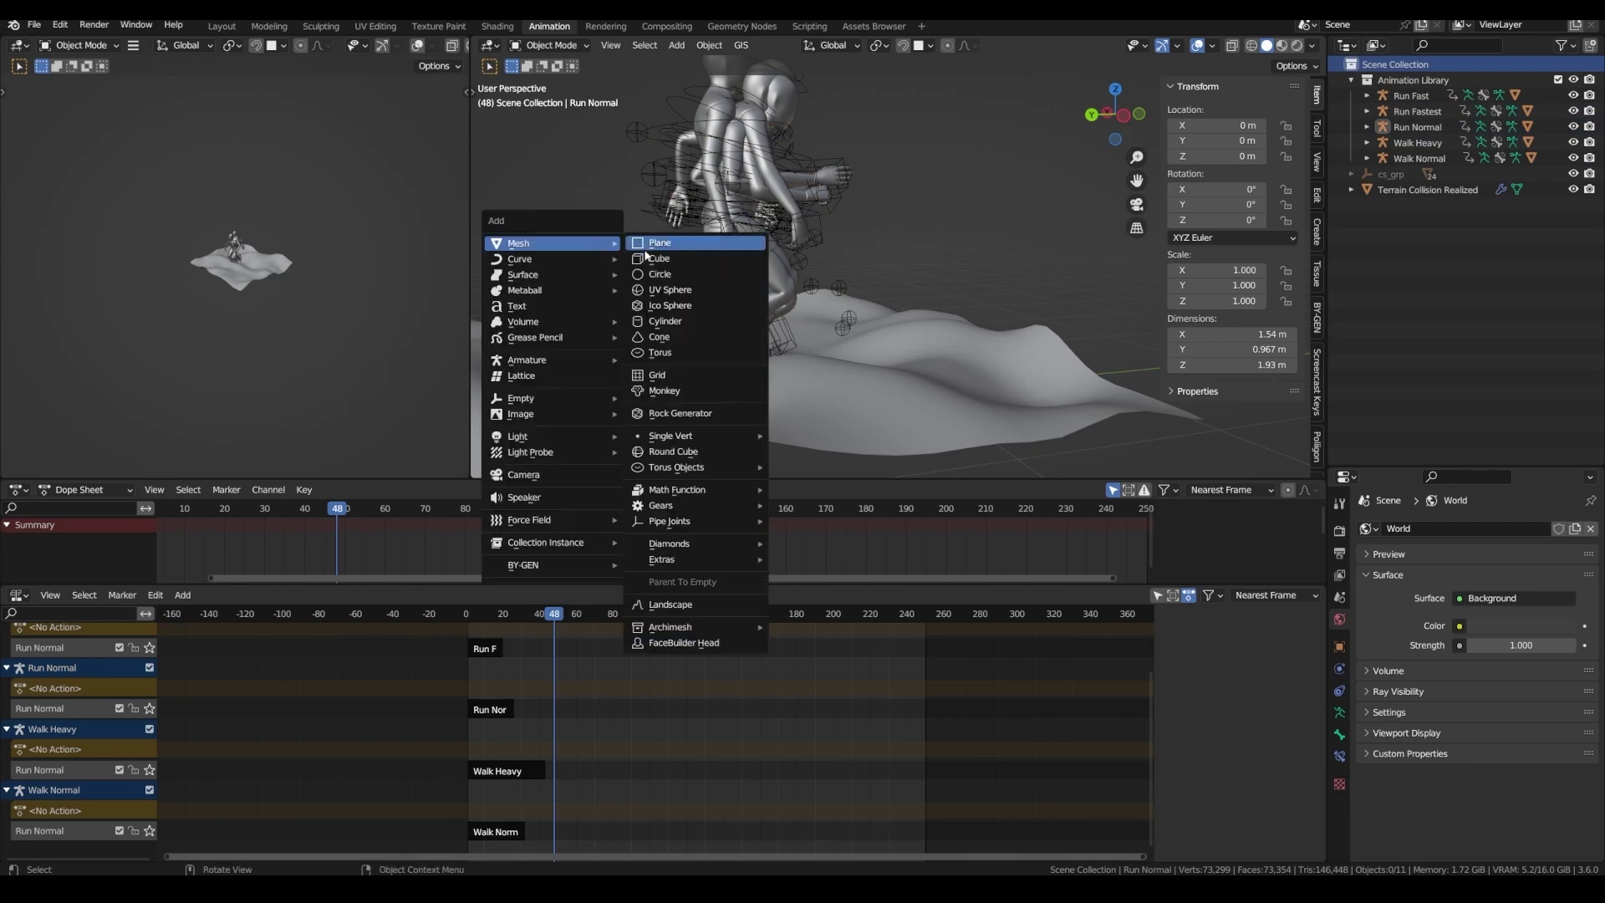
mouse_move(520, 362)
left_click(770, 345)
mouse_move(771, 344)
middle_mouse_down()
mouse_move(782, 328)
mouse_move(789, 360)
middle_mouse_up()
mouse_move(793, 376)
middle_mouse_down()
mouse_move(780, 309)
mouse_move(795, 378)
middle_mouse_up()
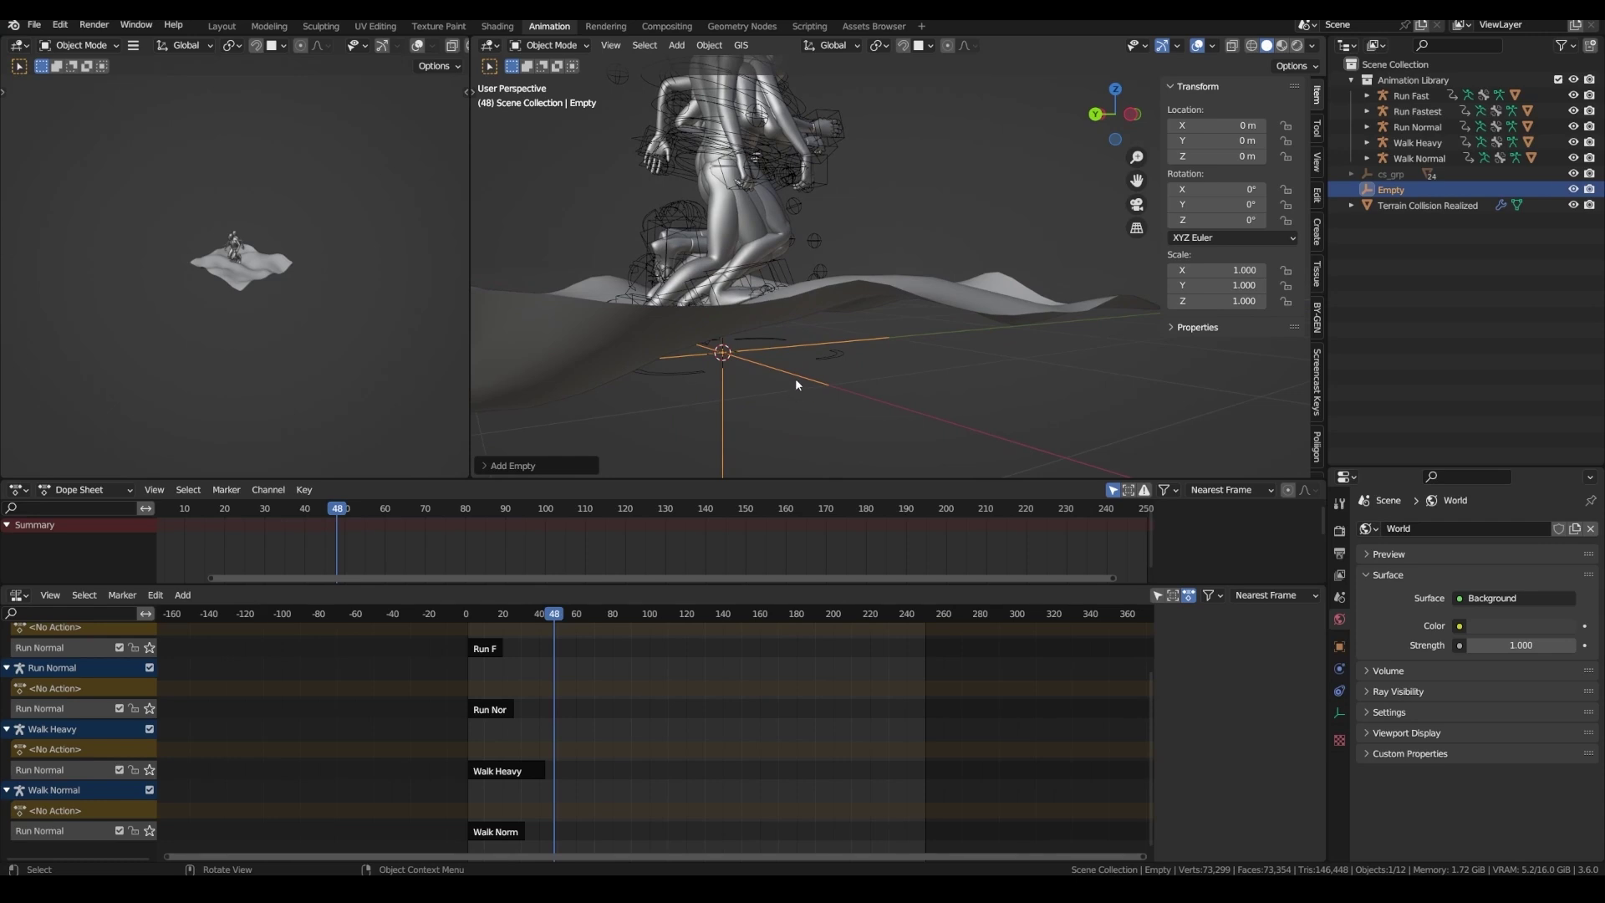
- Rename the empty Armatures Master and parent all five rigs, Run Fast through Walk Normal, to it
double_click(1386, 189)
type("Aim")
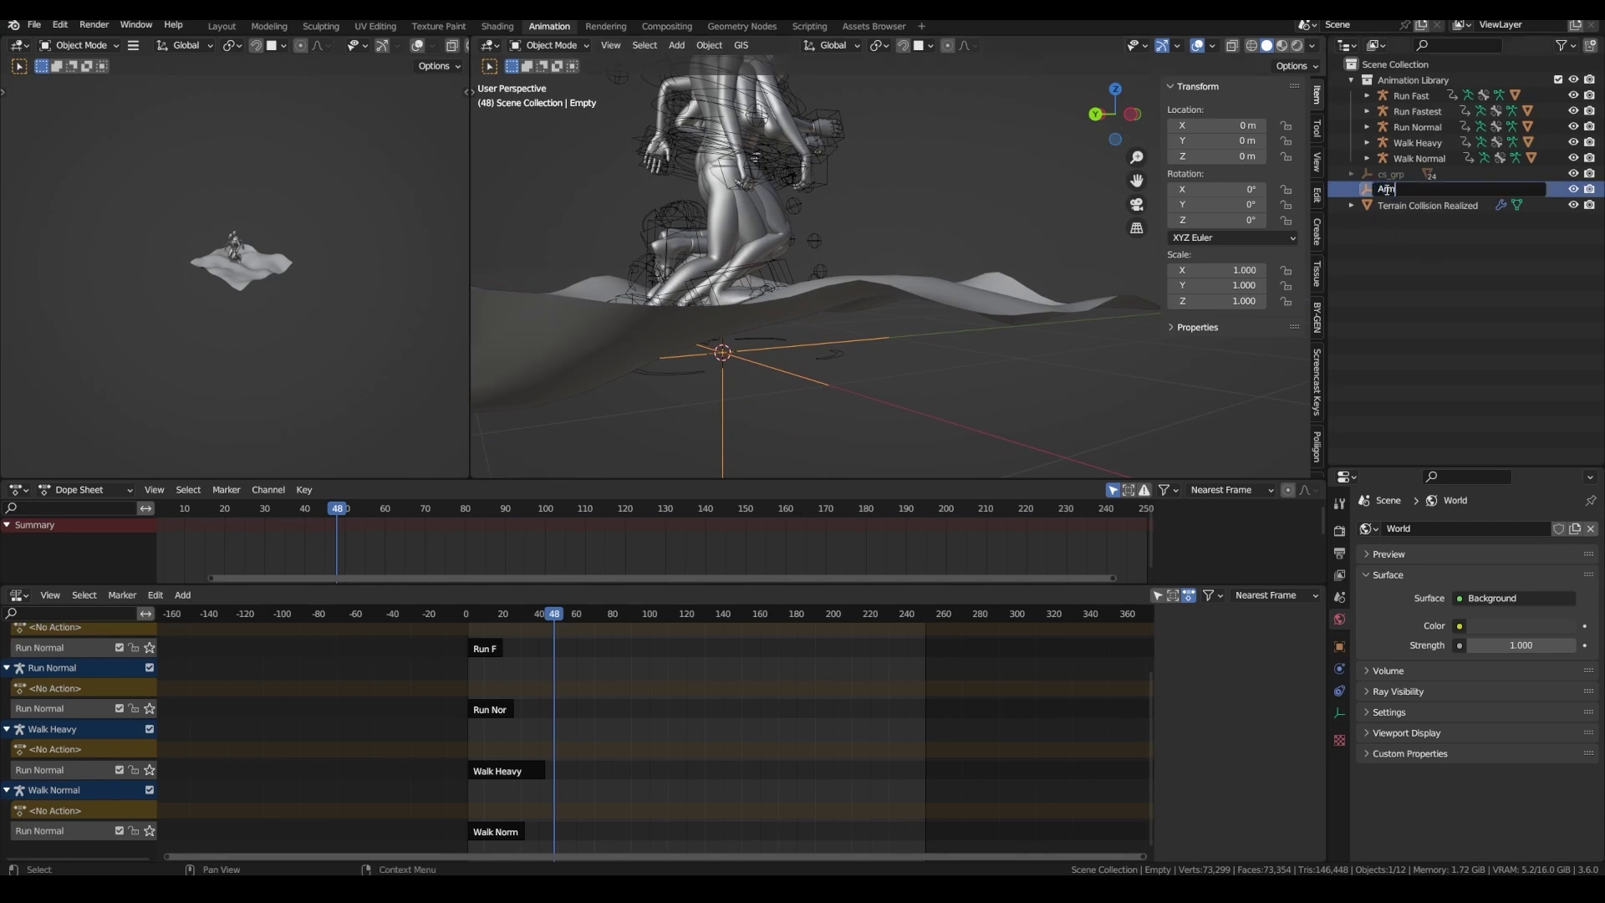
left_click(1411, 96, "ctrl")
left_click(1411, 112, "ctrl")
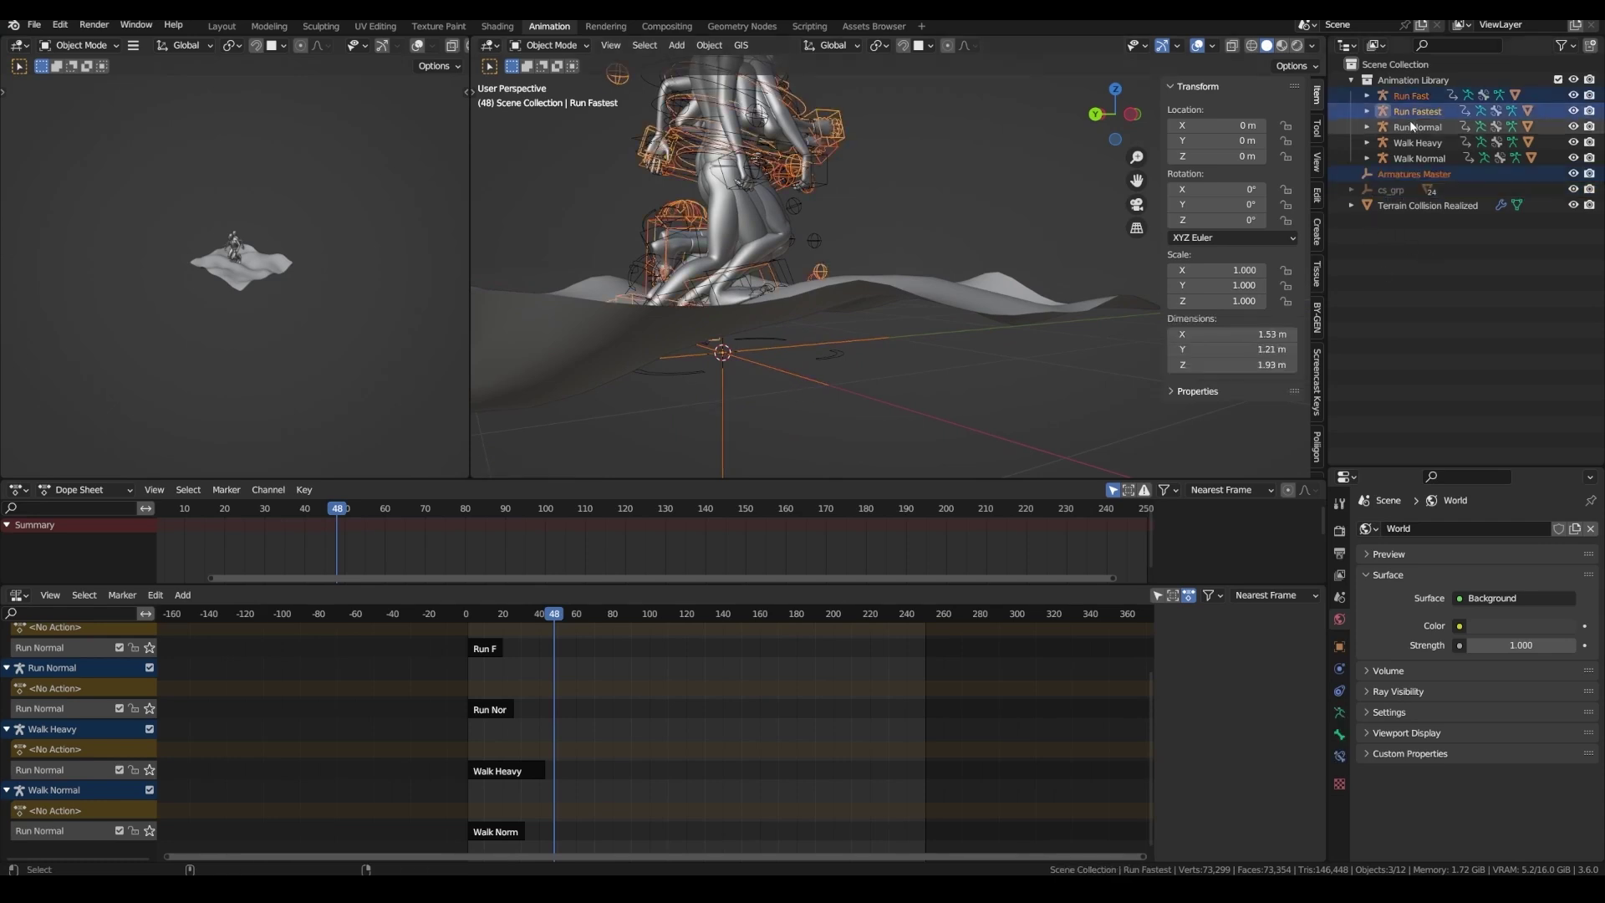
left_click(1412, 127, "ctrl")
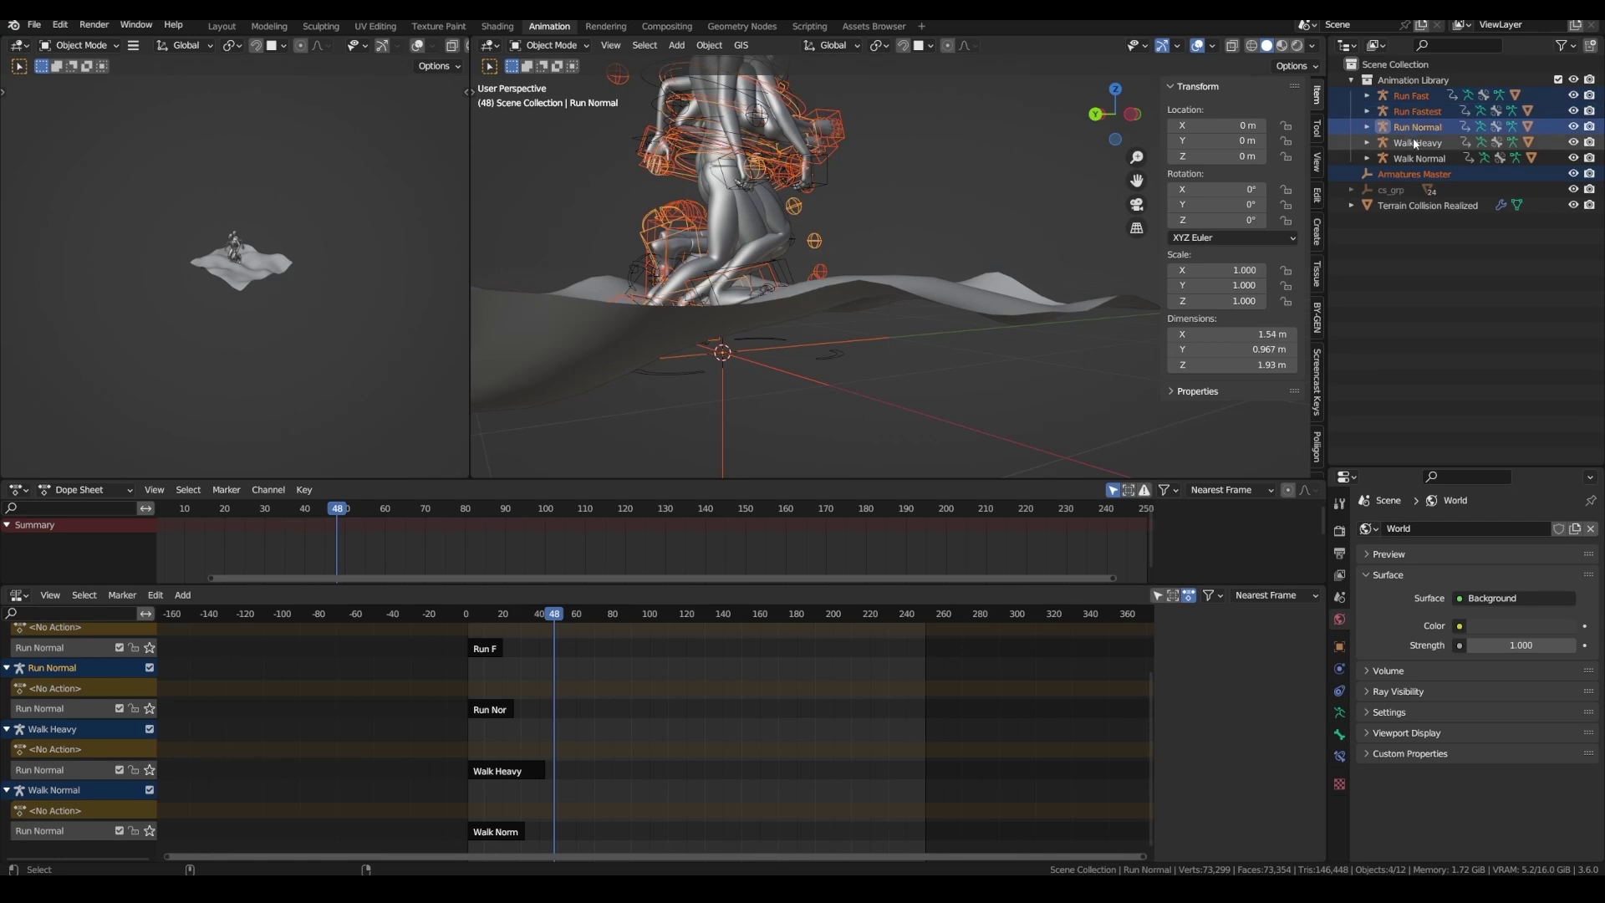
left_click(1412, 143, "ctrl")
left_click(1416, 158, "ctrl")
left_click(1419, 175, "ctrl")
key("ctrl+p")
left_click(723, 309)
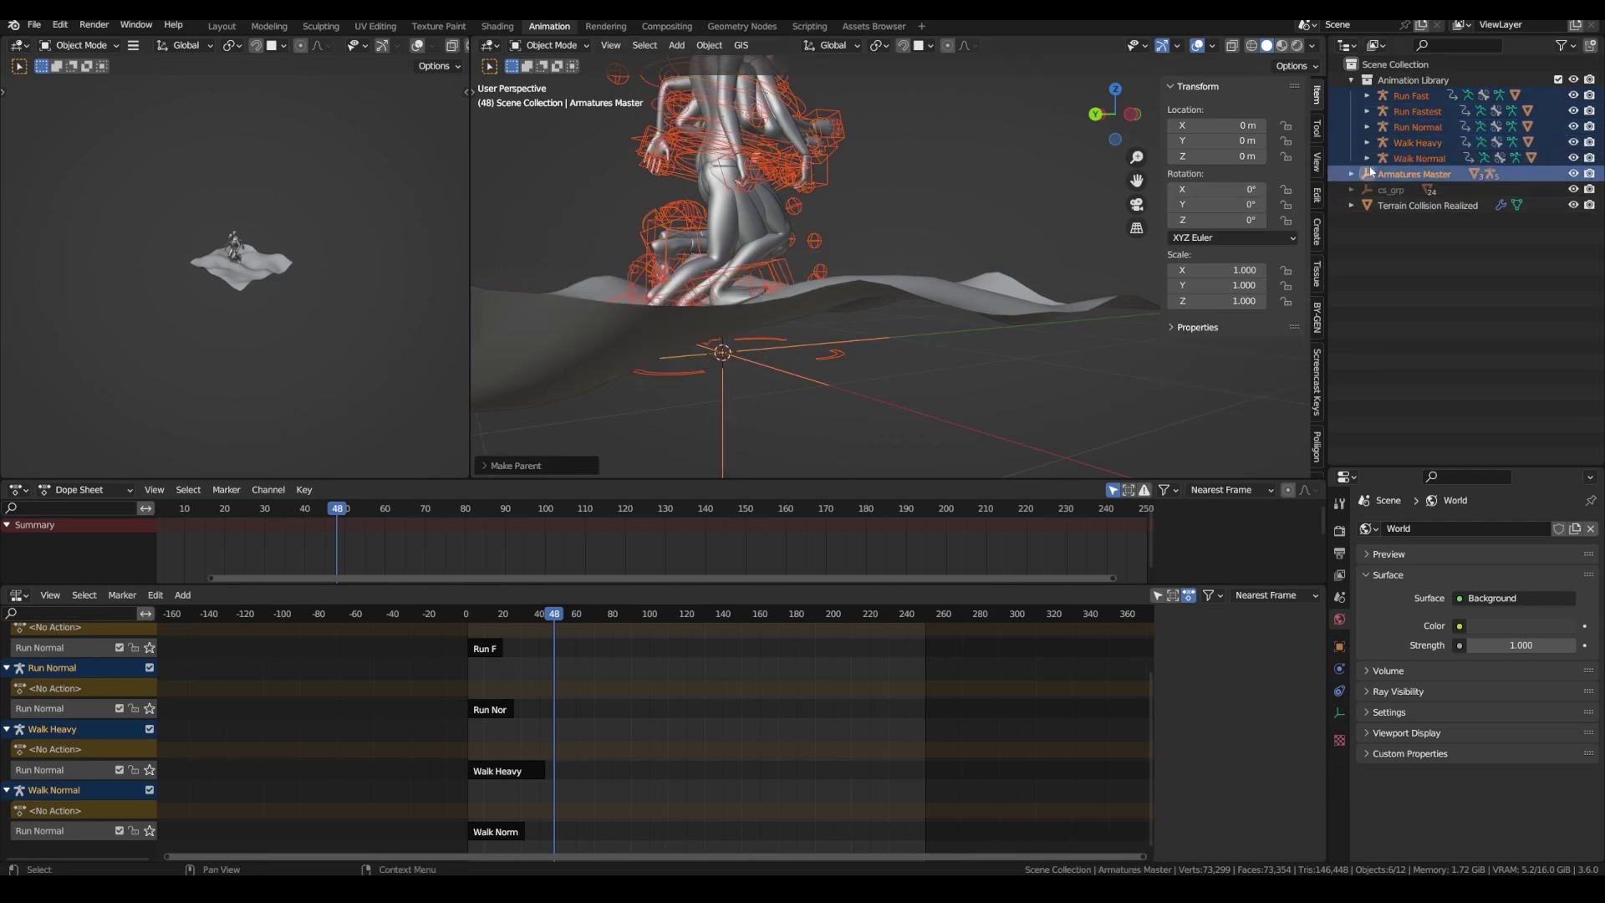
- Duplicate the Run Normal character mesh in place and clear the copy's parent
left_click(763, 226)
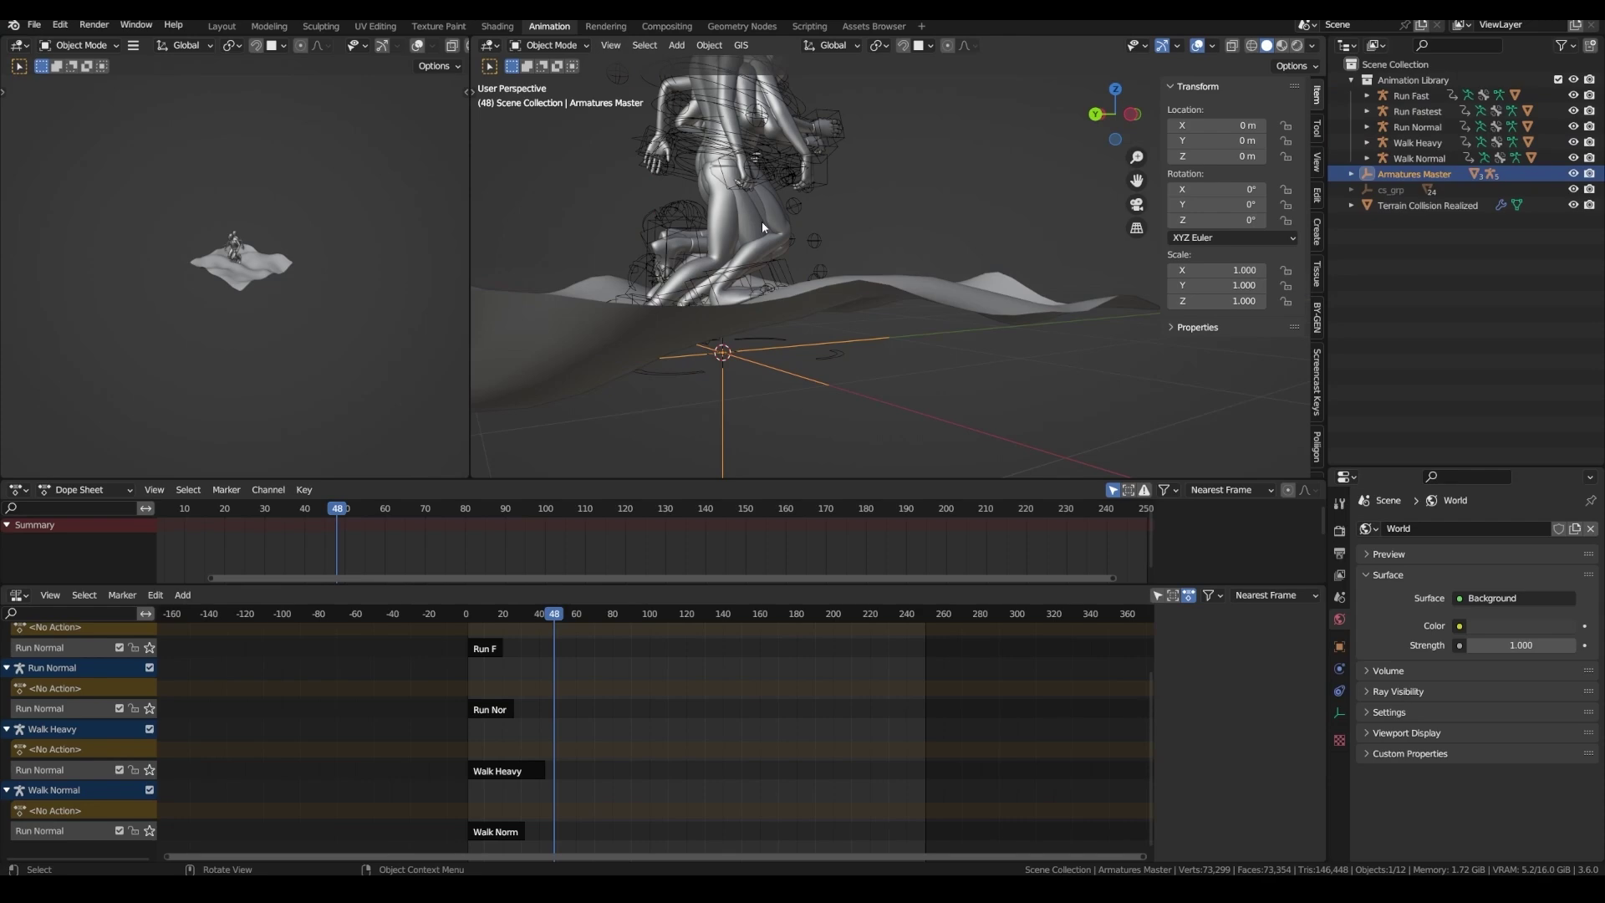
left_click(752, 220)
mouse_move(753, 221)
middle_mouse_down()
mouse_move(770, 204)
mouse_move(769, 236)
middle_mouse_up()
key("shift+d")
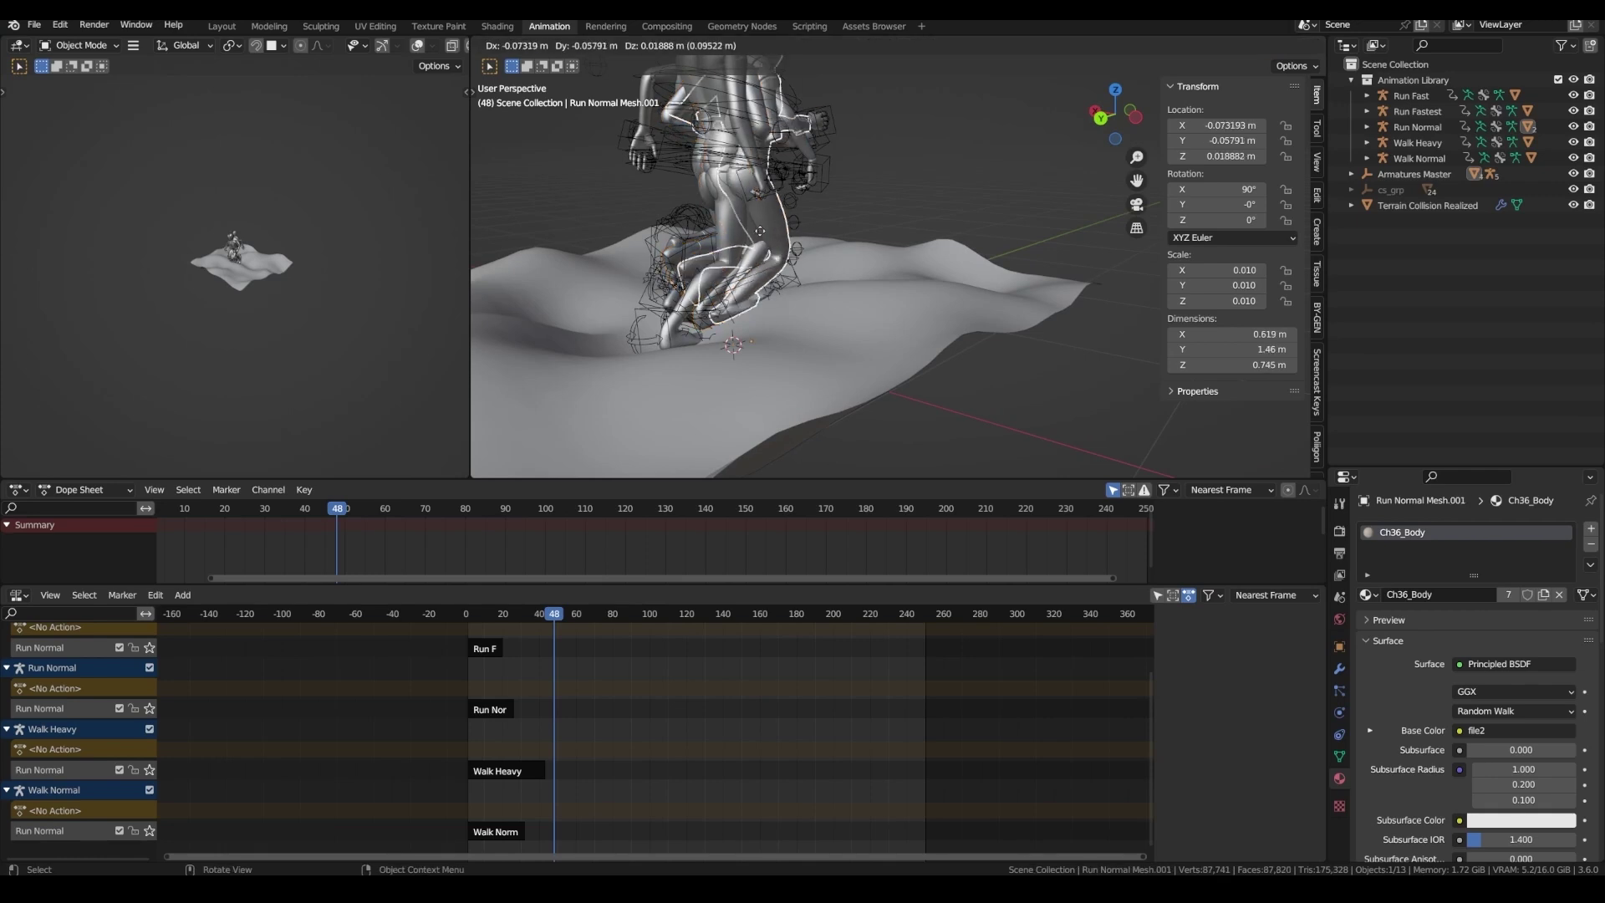
right_click(748, 224)
key("alt+p")
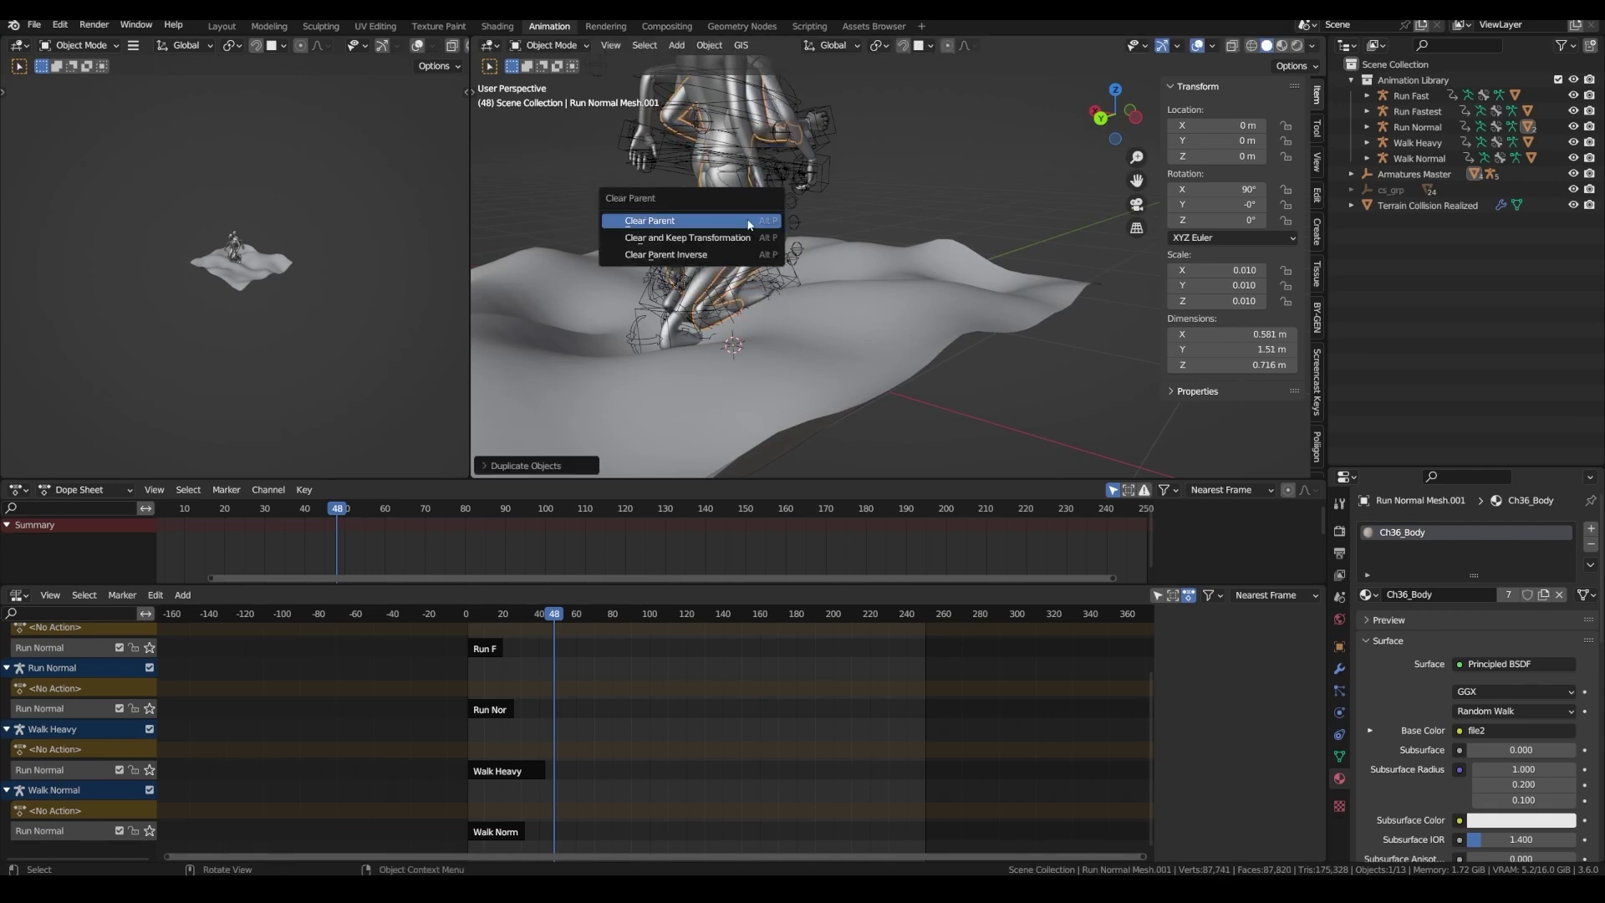
left_click(748, 222)
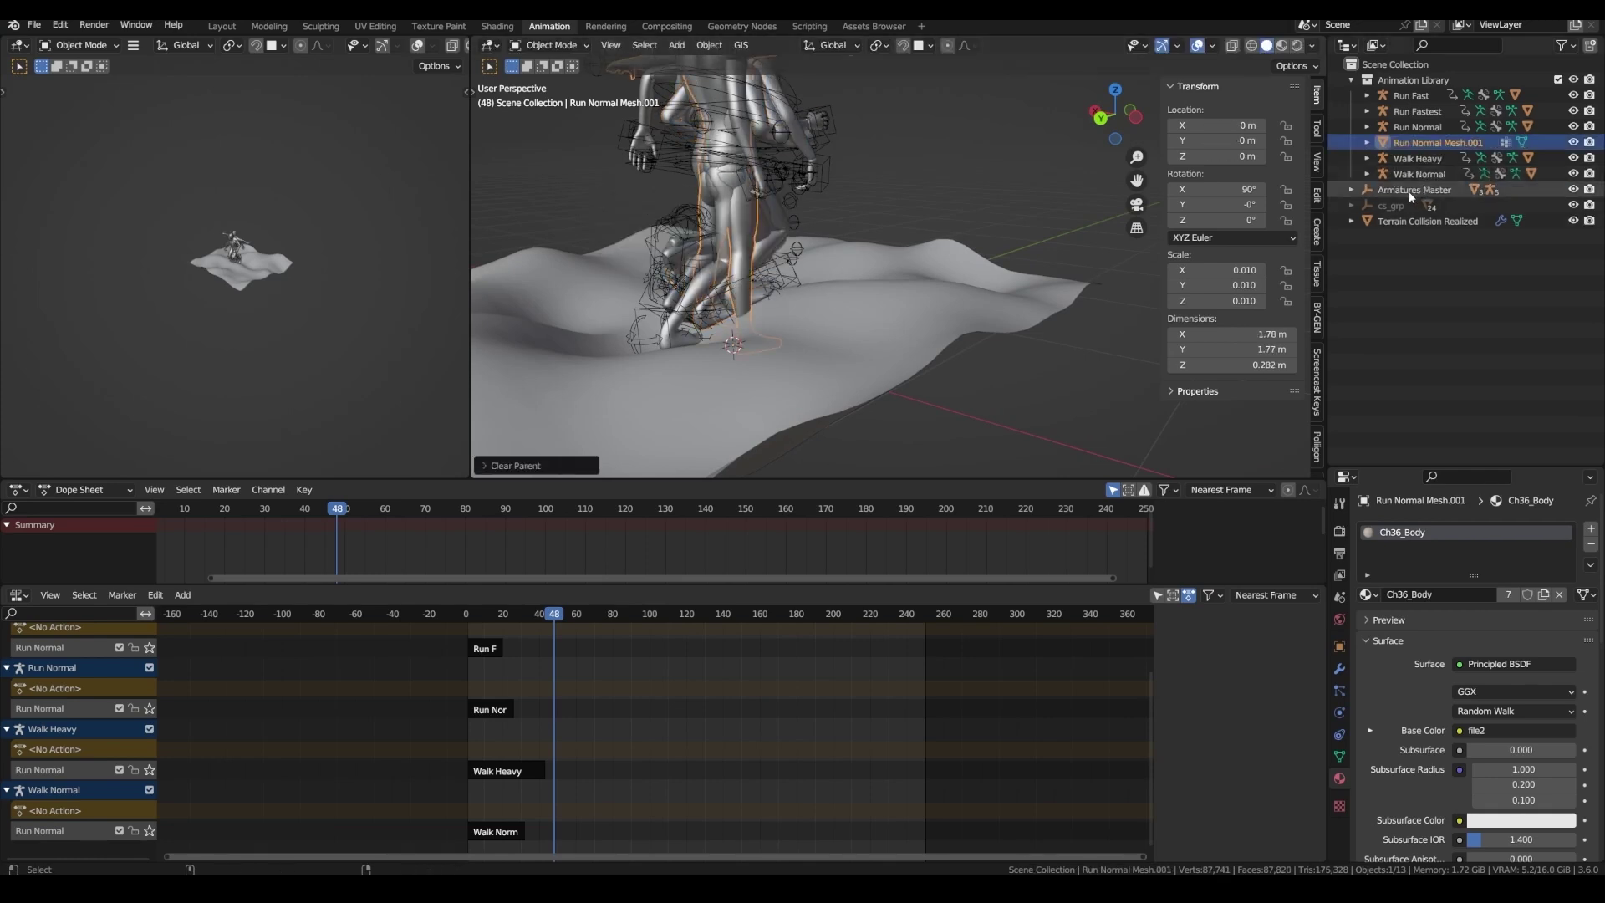
- Parent the copied mesh to Armatures Master in the Scene Collection, outside Animation Library, and exclude Animation Library from the view layer
left_click(1408, 190, "ctrl")
left_click(1419, 144)
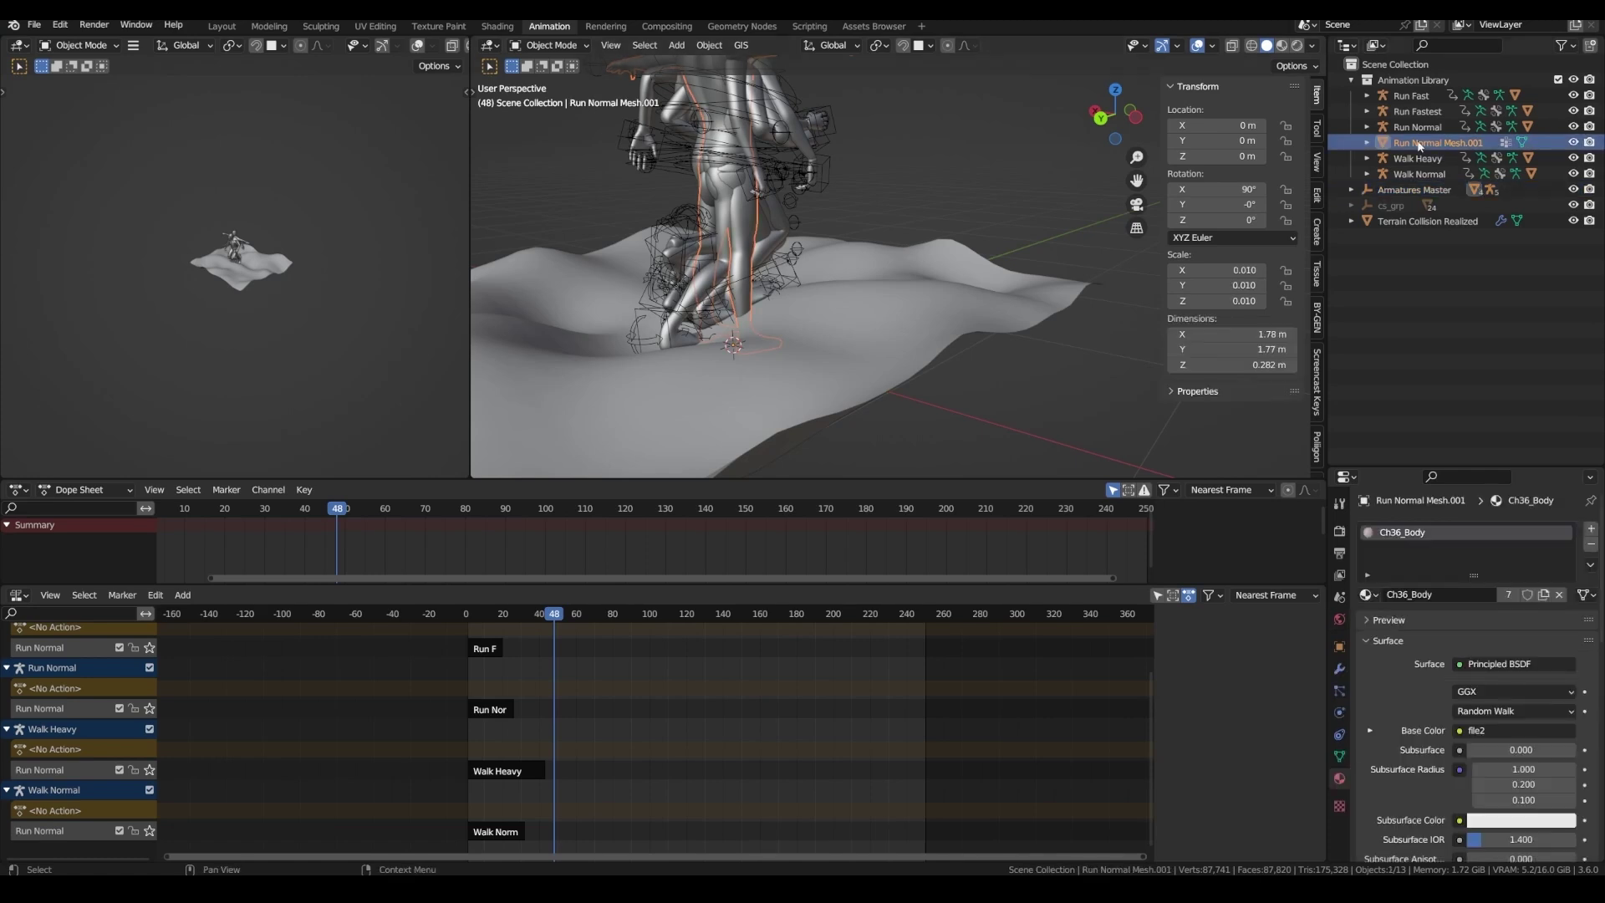
left_click_drag(1418, 145, 1417, 62)
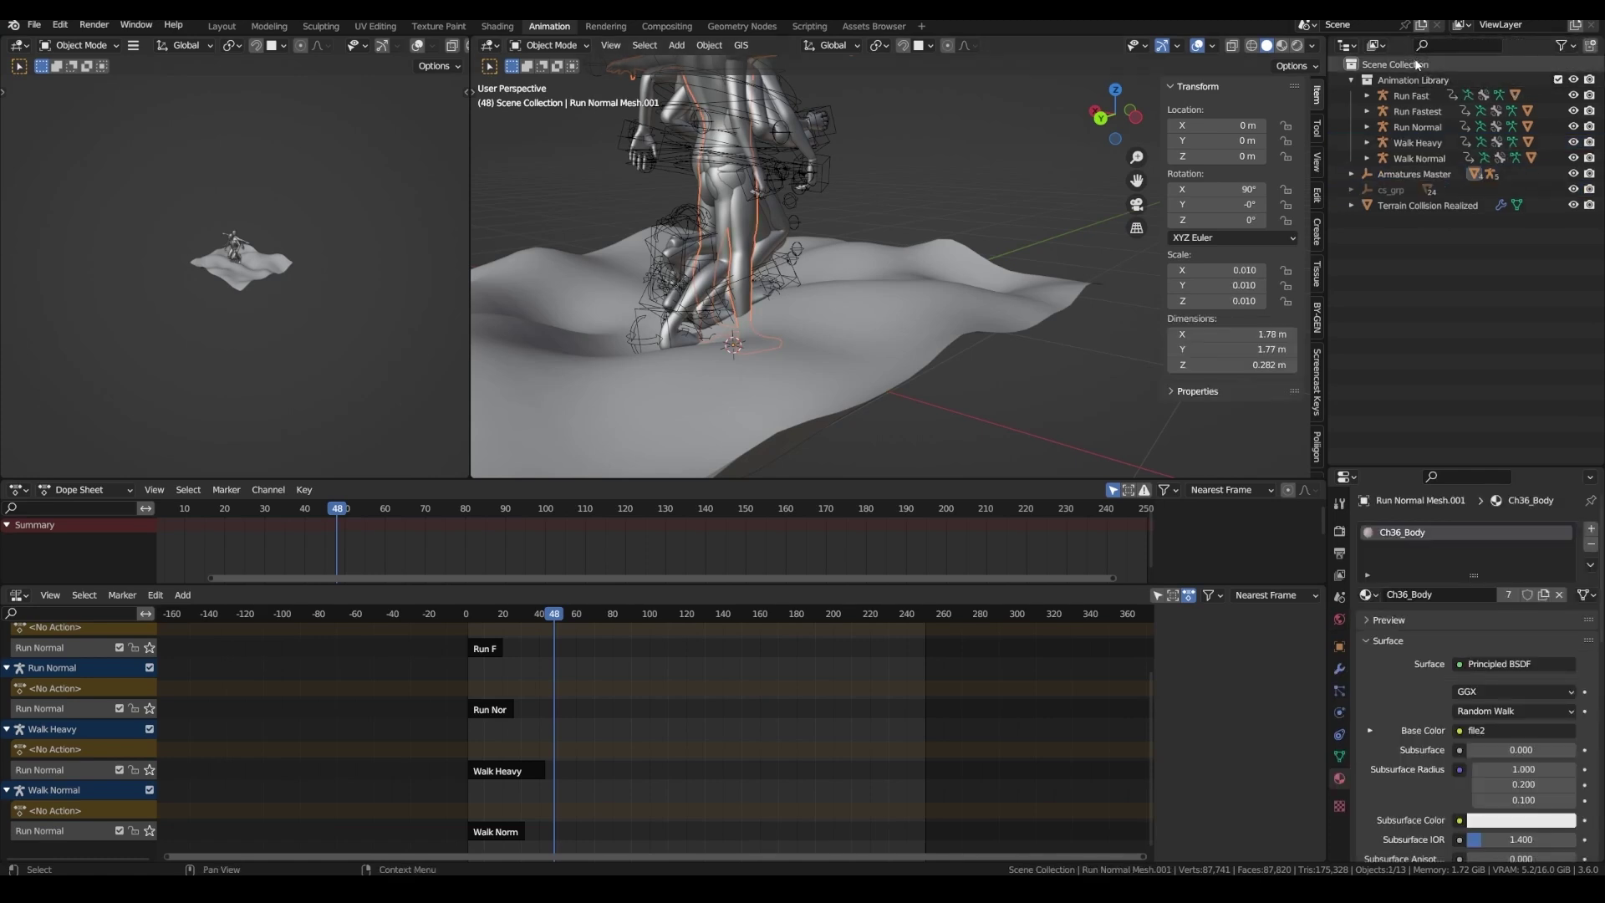
left_click(1558, 80)
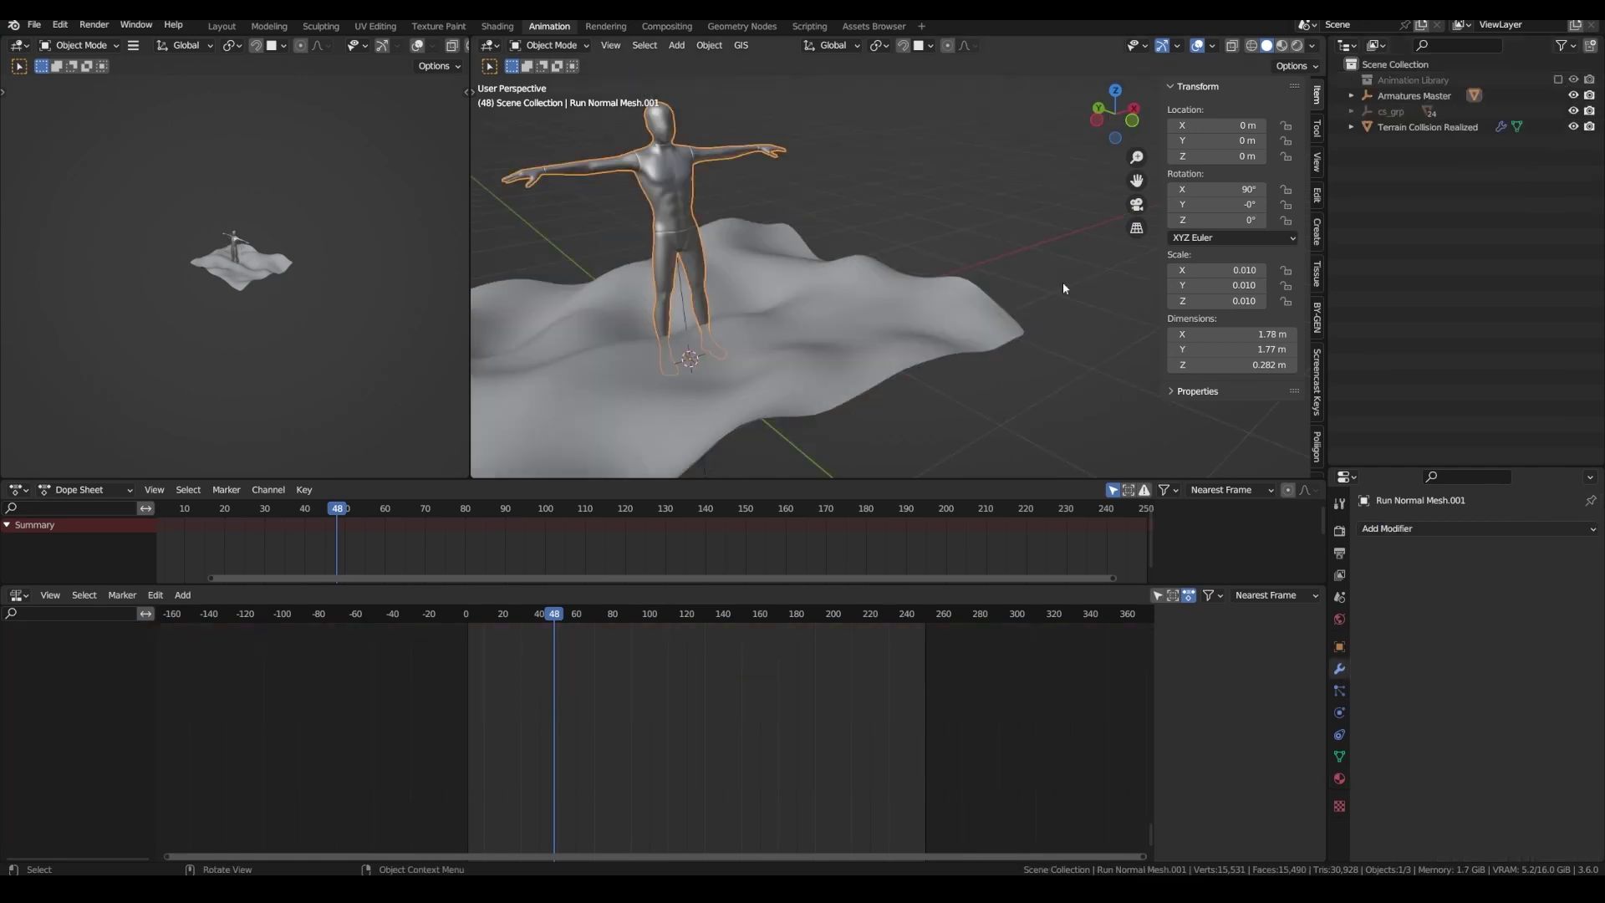
middle_click_drag(887, 446, 975, 459, "shift")
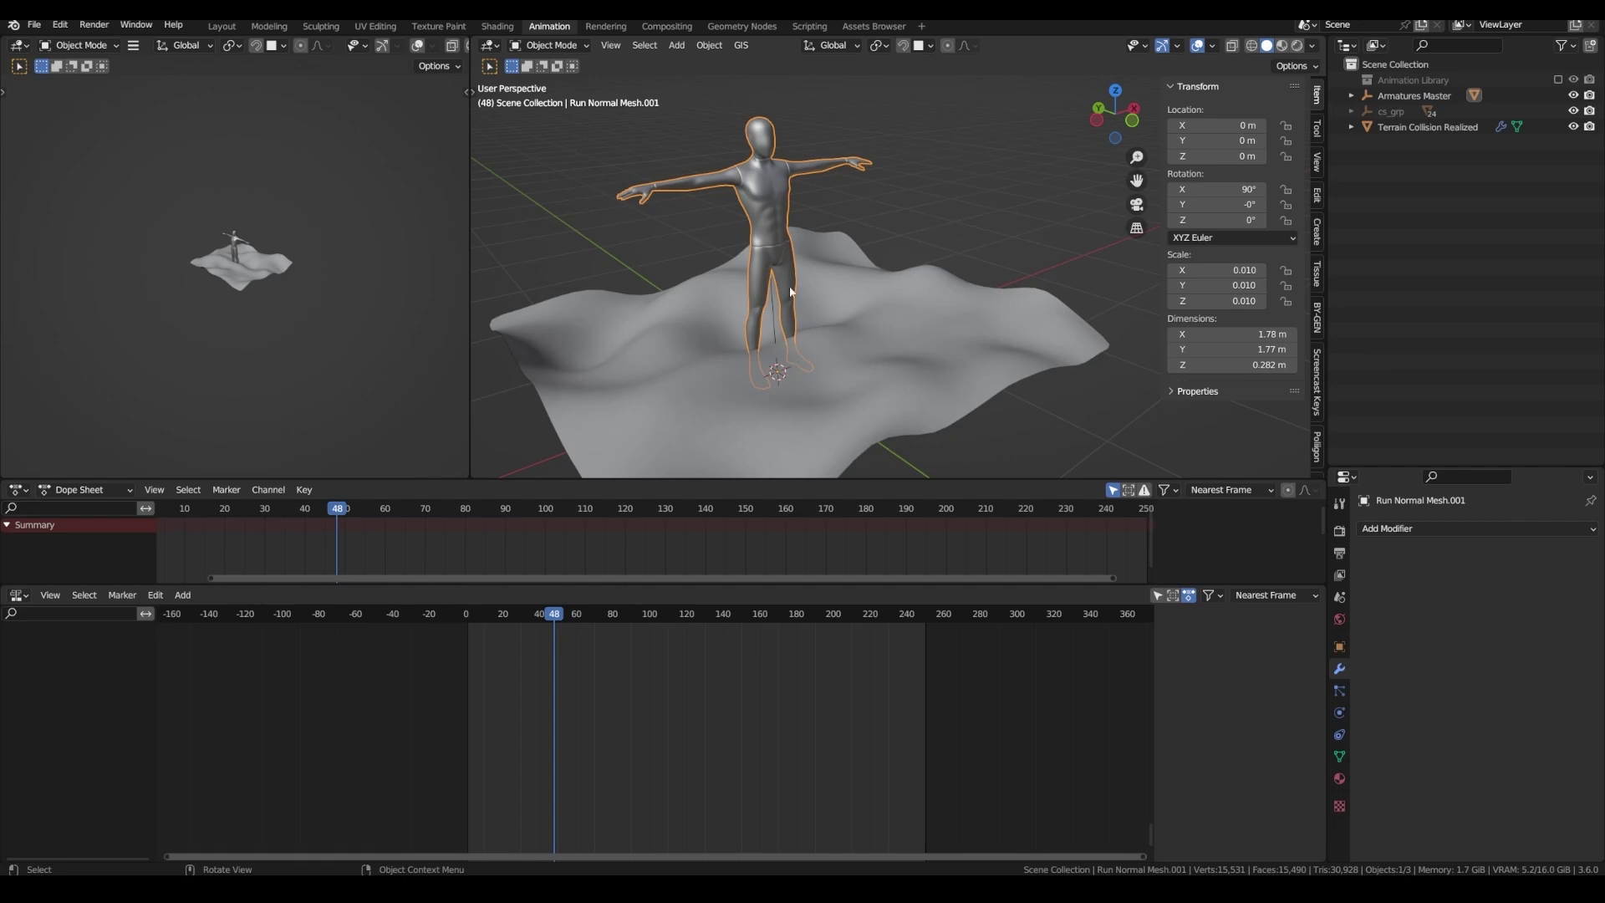
- Add five new vertex groups to the copied mesh and assign all of its vertices to them at weight 1.000
left_click(1340, 758)
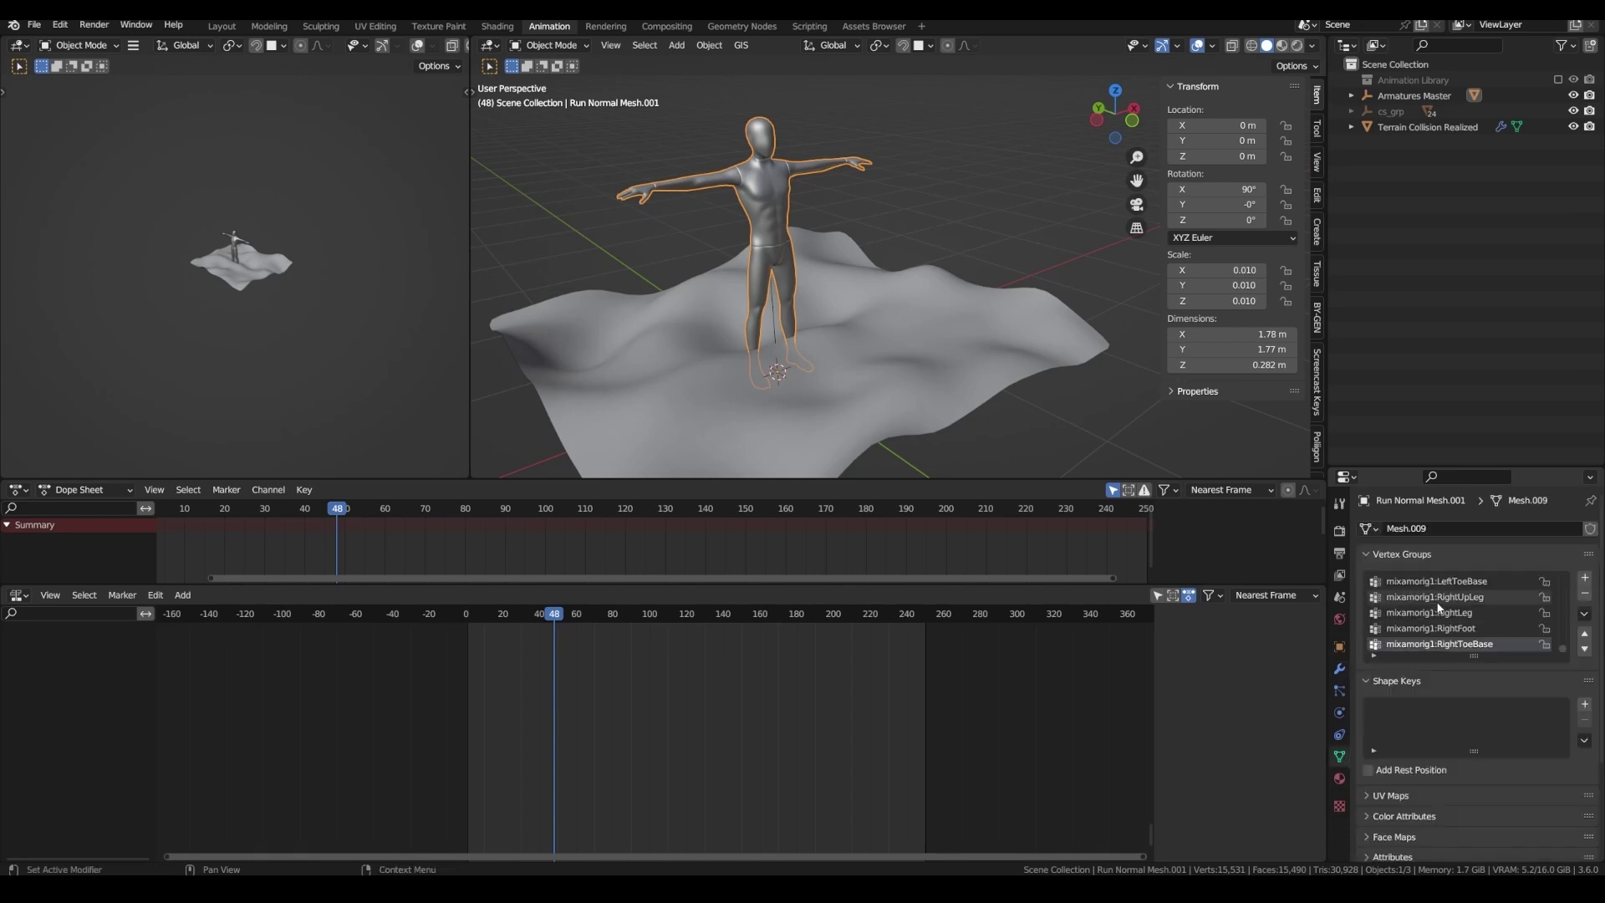
left_click(1585, 577)
left_click(1585, 578)
left_click(1584, 577)
left_click(1585, 577)
left_click(1584, 578)
key("Tab")
left_click(1405, 603)
left_click(1399, 672)
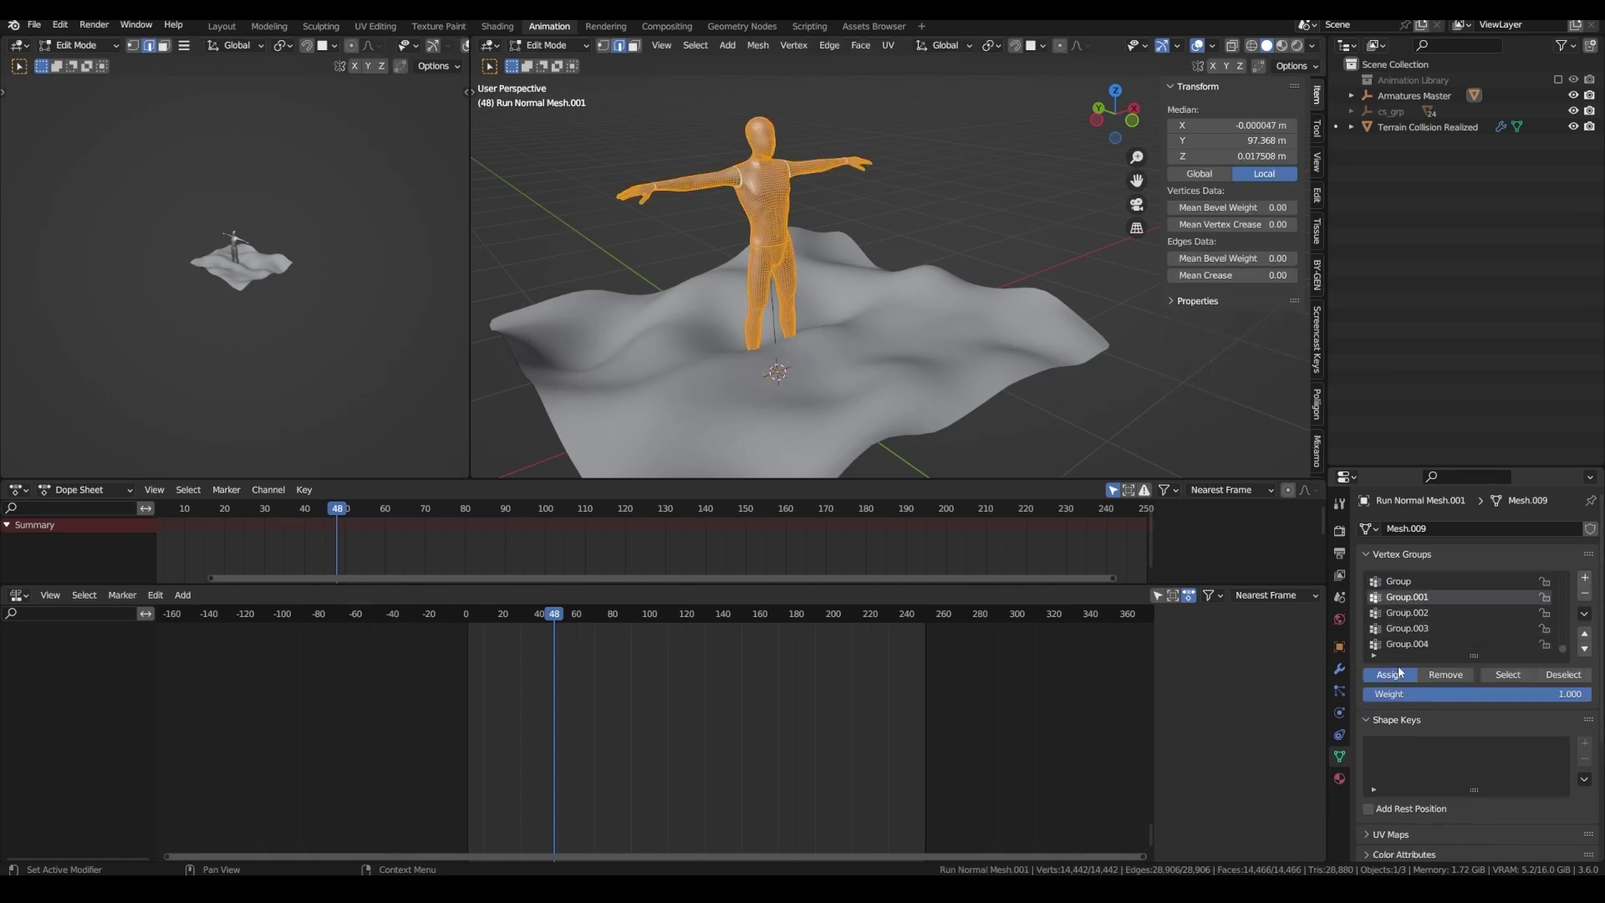
left_click(1410, 617)
left_click(1407, 634)
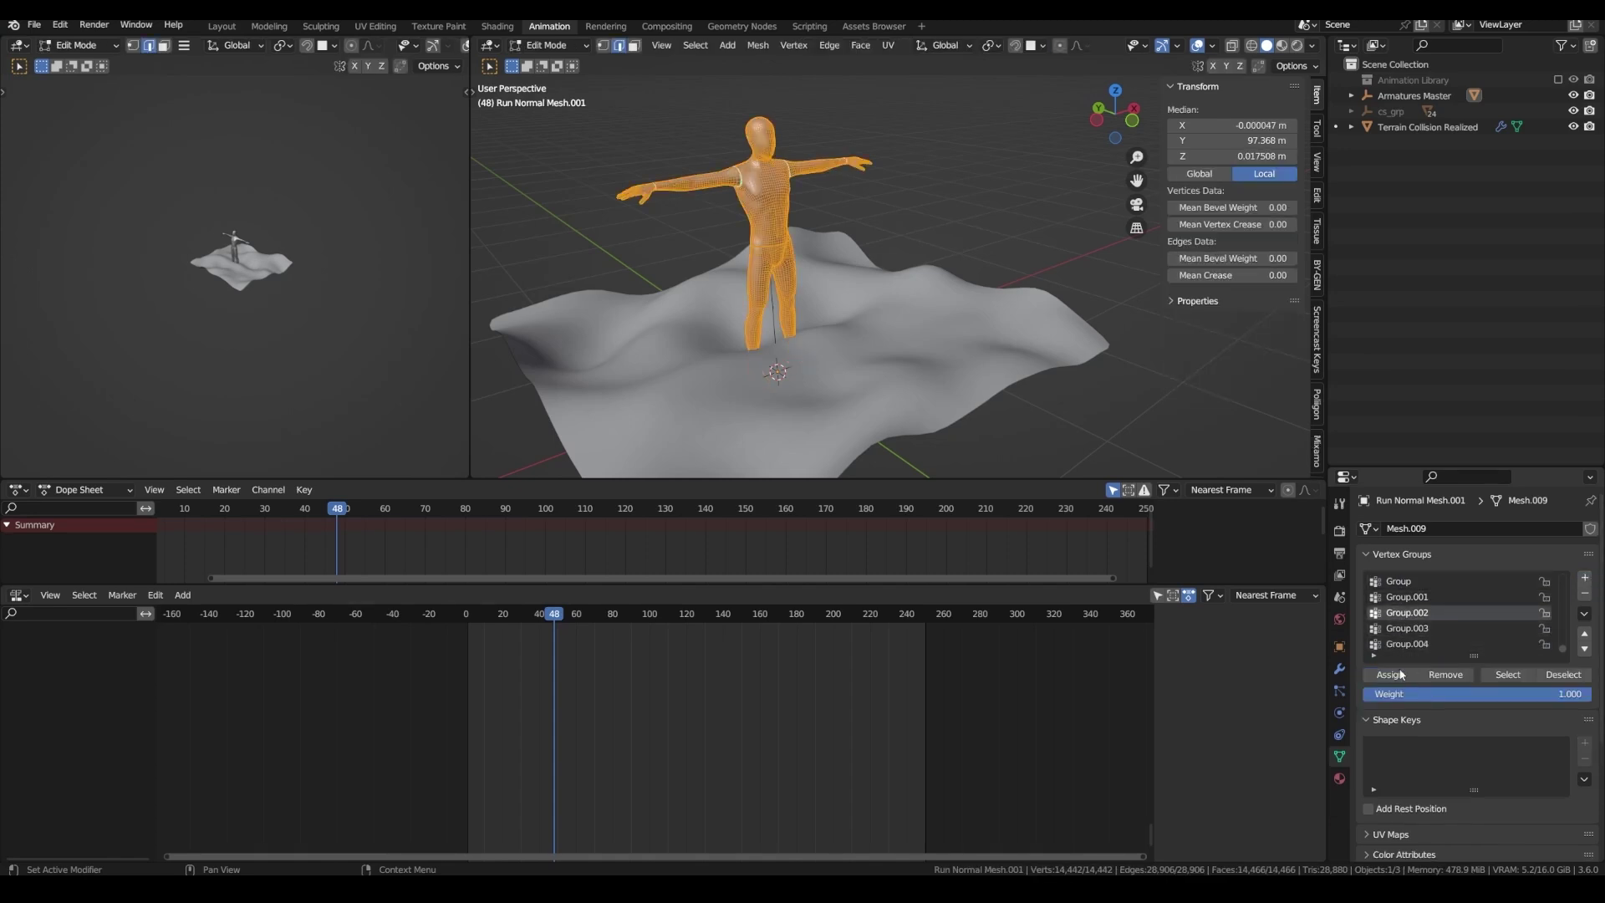
- Rename the five new vertex groups Run Normal, Run Fast, Run Fastest, Walk Heavy and Walk Normal
left_click(1404, 582)
double_click(1410, 581)
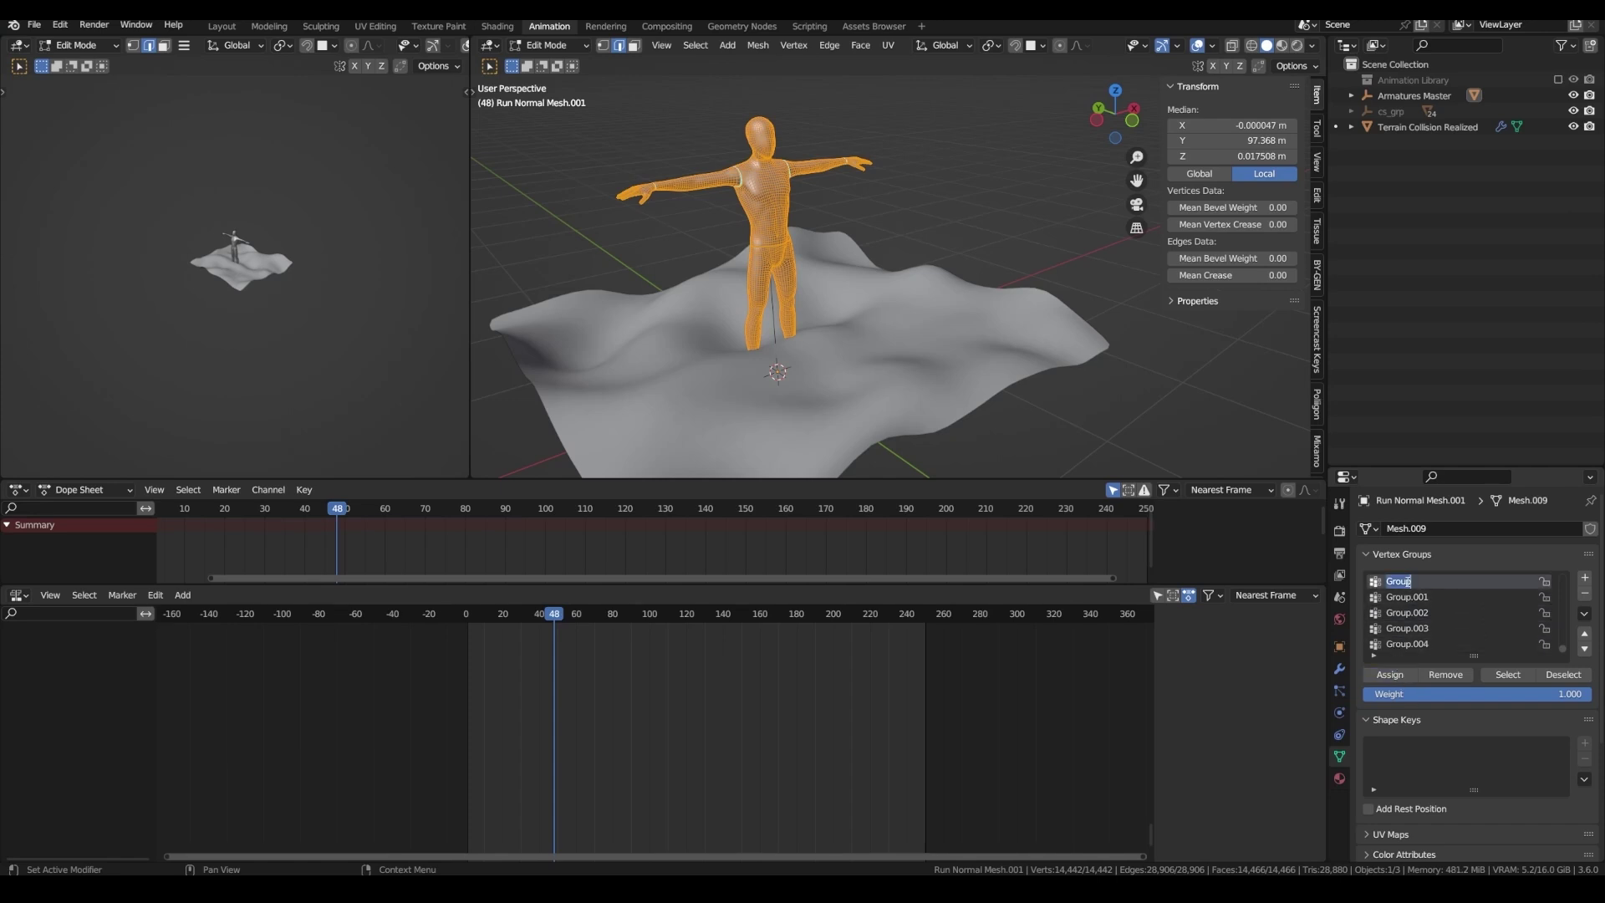
type("Run Normal")
double_click(1413, 597)
type("Run Fast")
double_click(1419, 613)
type("Run Fastest")
double_click(1421, 627)
type("Walk Heavy")
double_click(1406, 643)
type("Walk Normal")
key("Return")
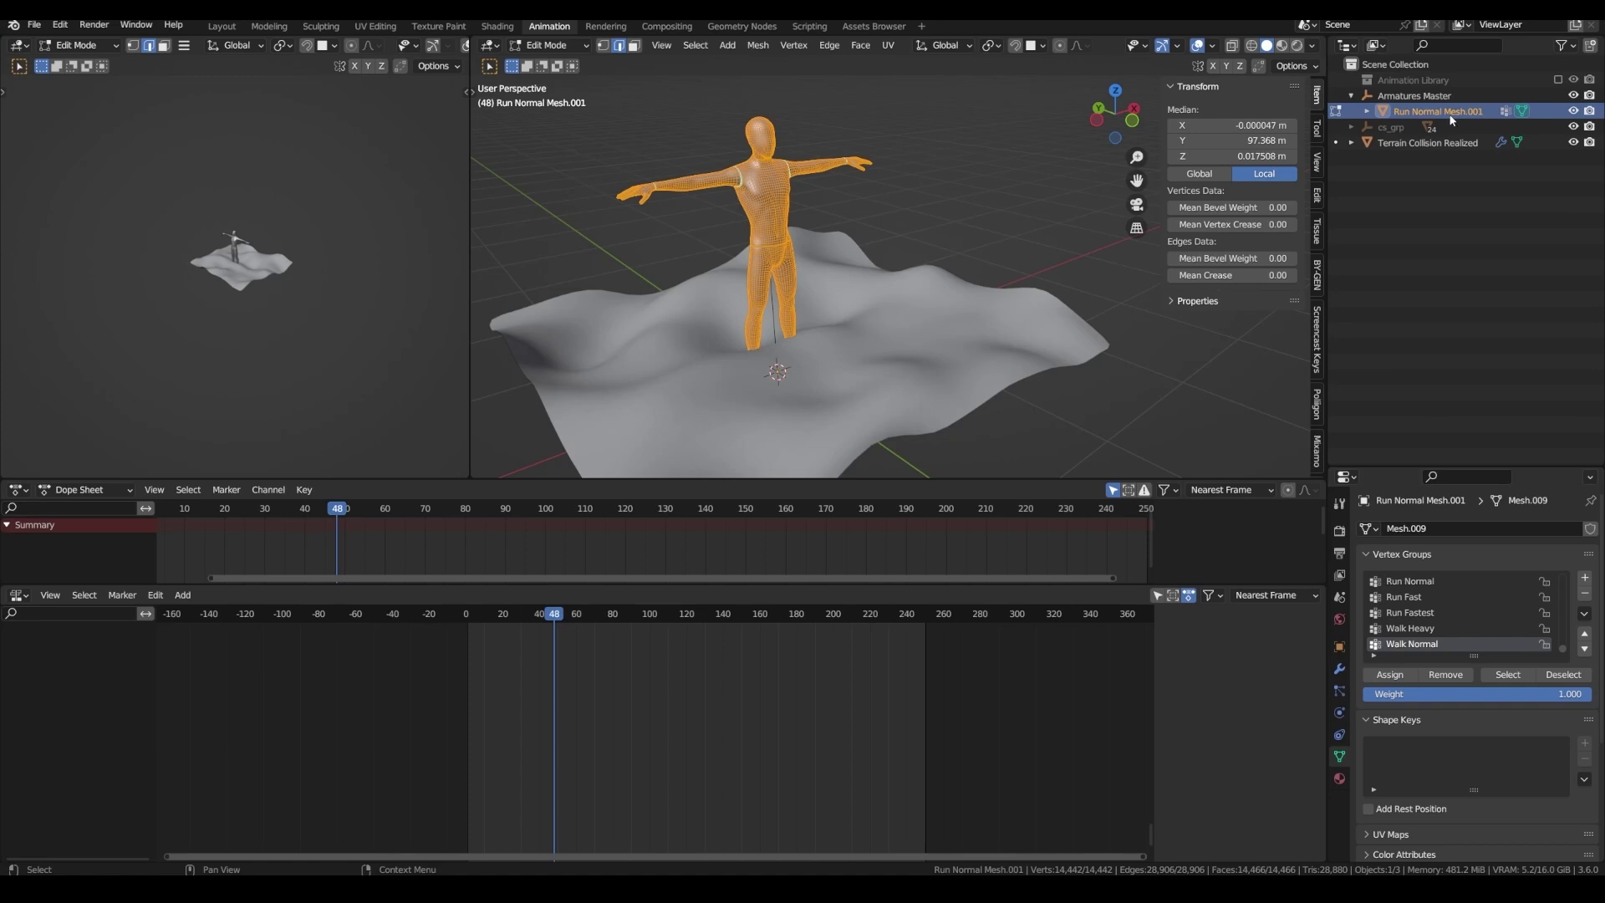
- Rename the copied mesh under Armatures Master as Main Character Mesh
double_click(1447, 118)
type("Main")
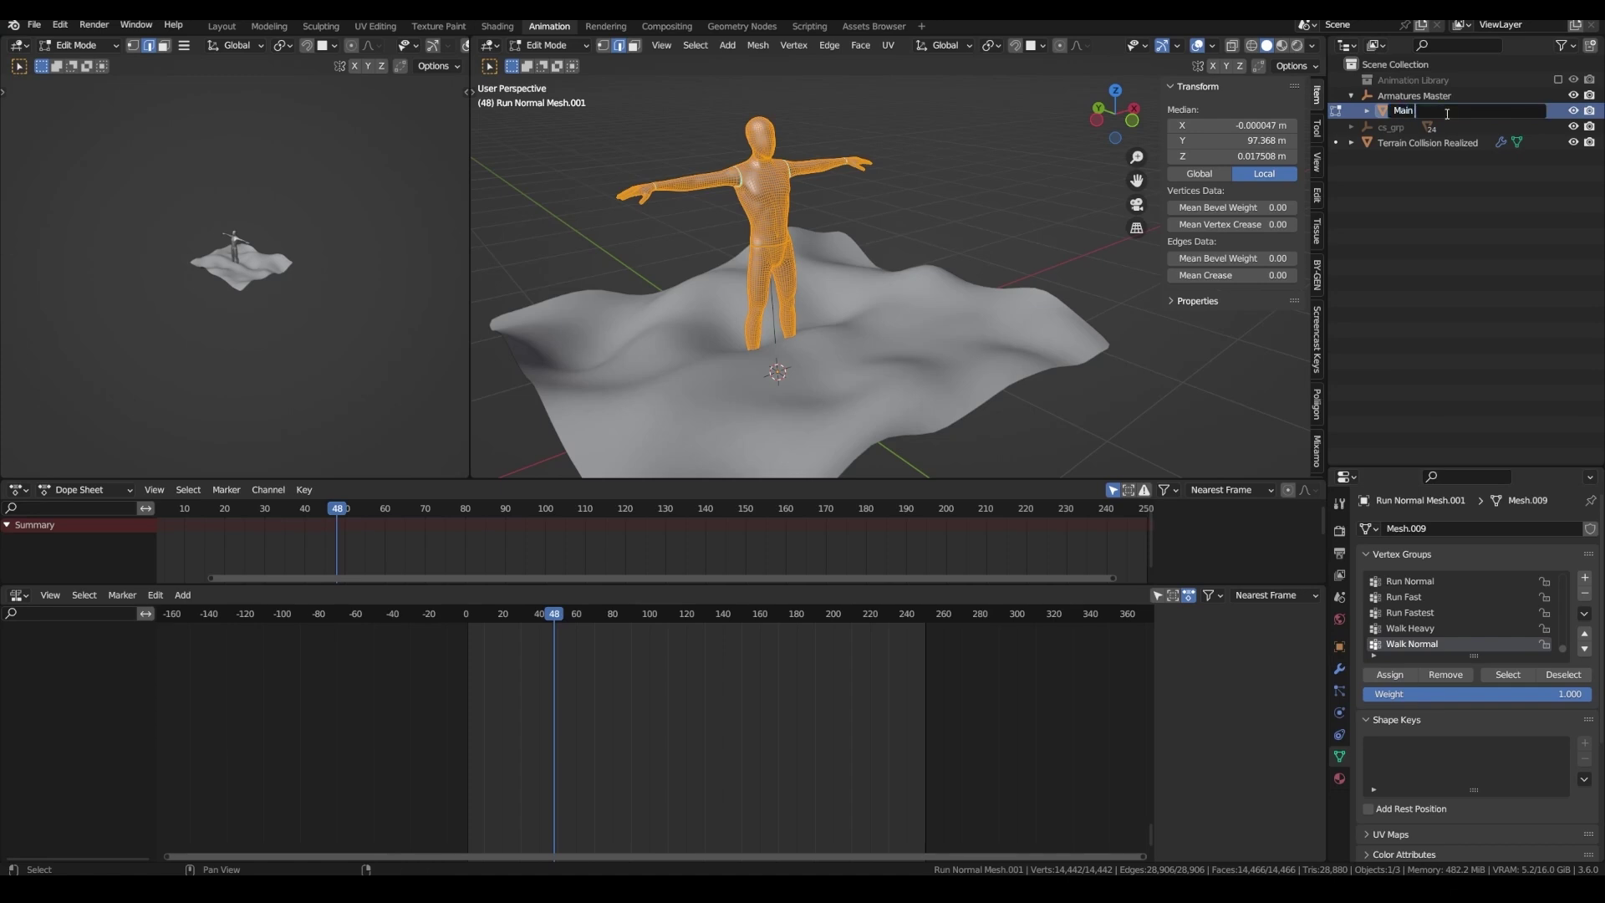
type(" Character Mesh")
key("Return")
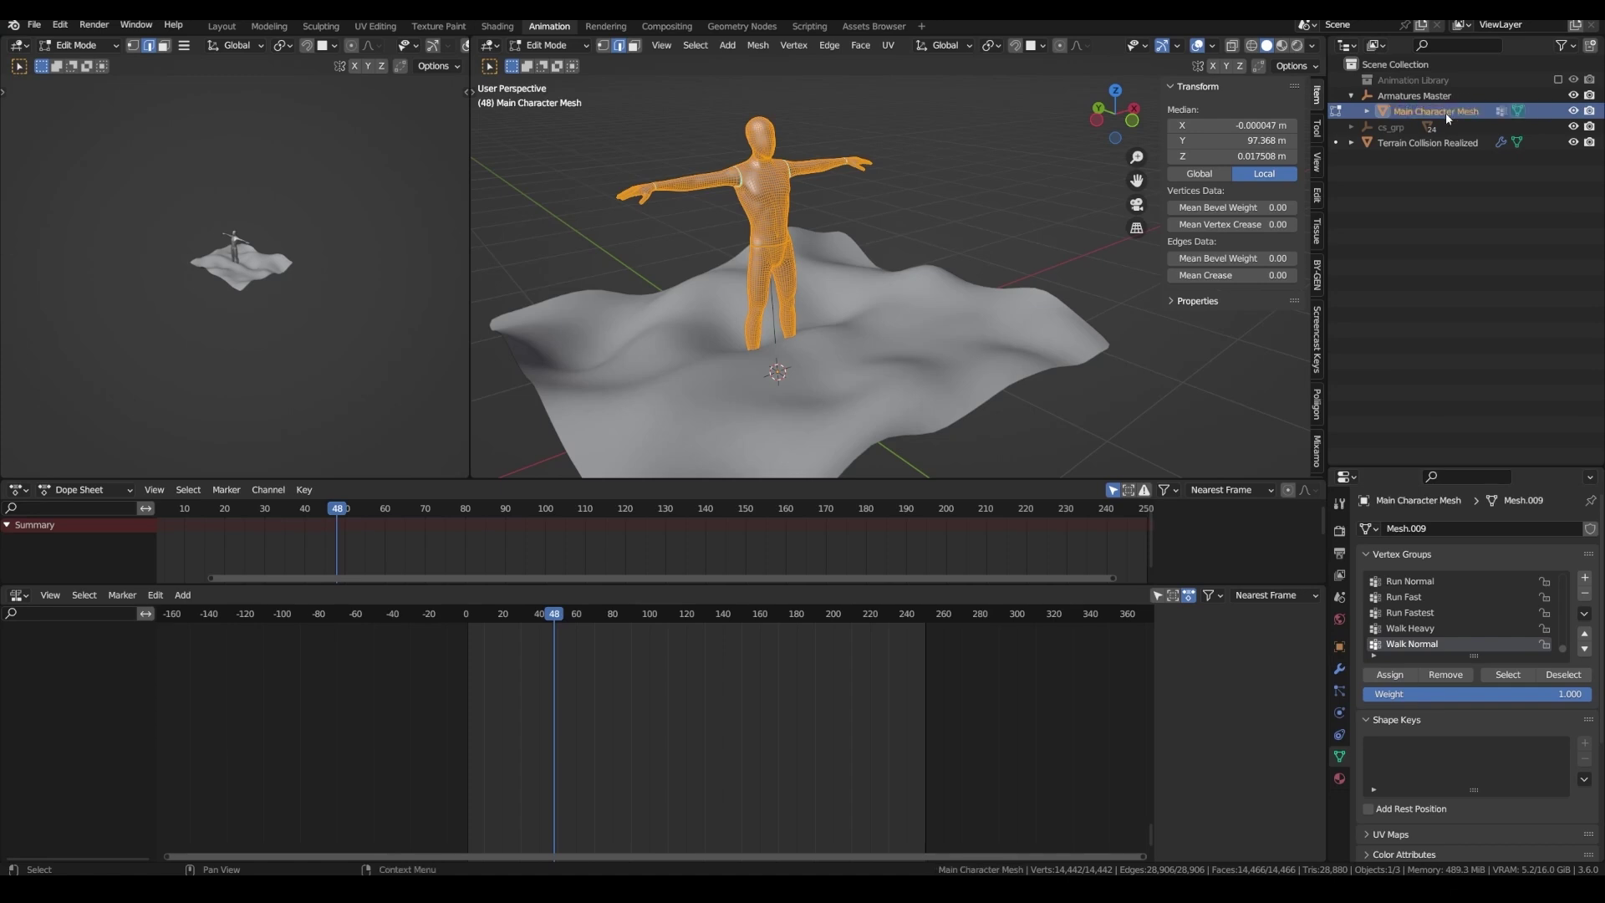
- Add an Armature modifier to Main Character Mesh with the Run Fast rig as its object
left_click(1340, 669)
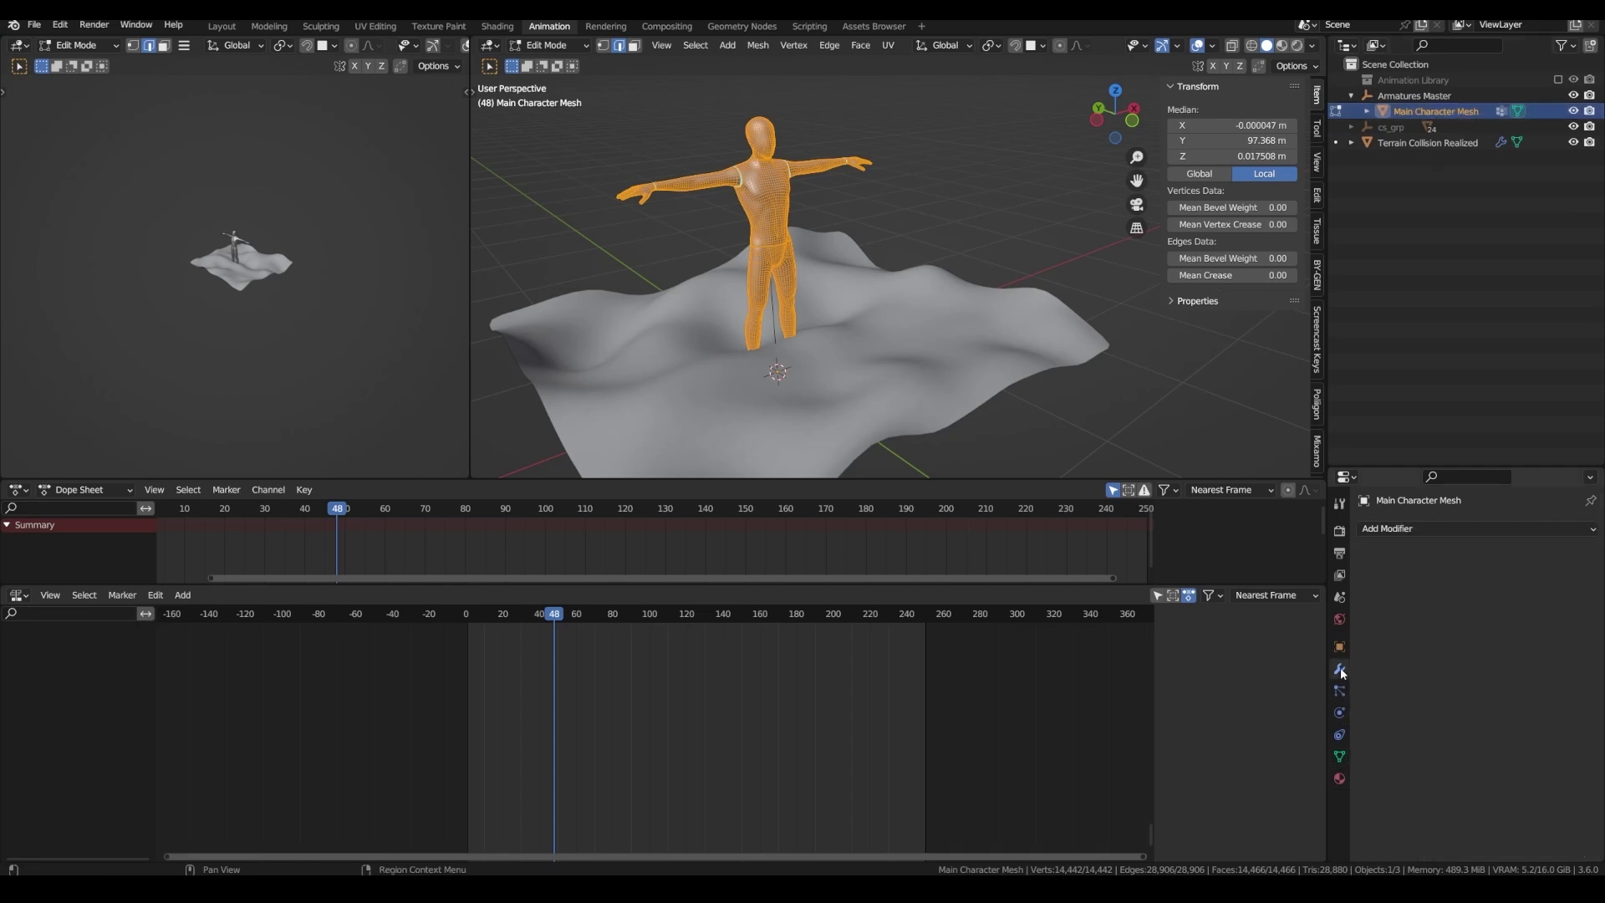
left_click(1444, 528)
left_click(1411, 206)
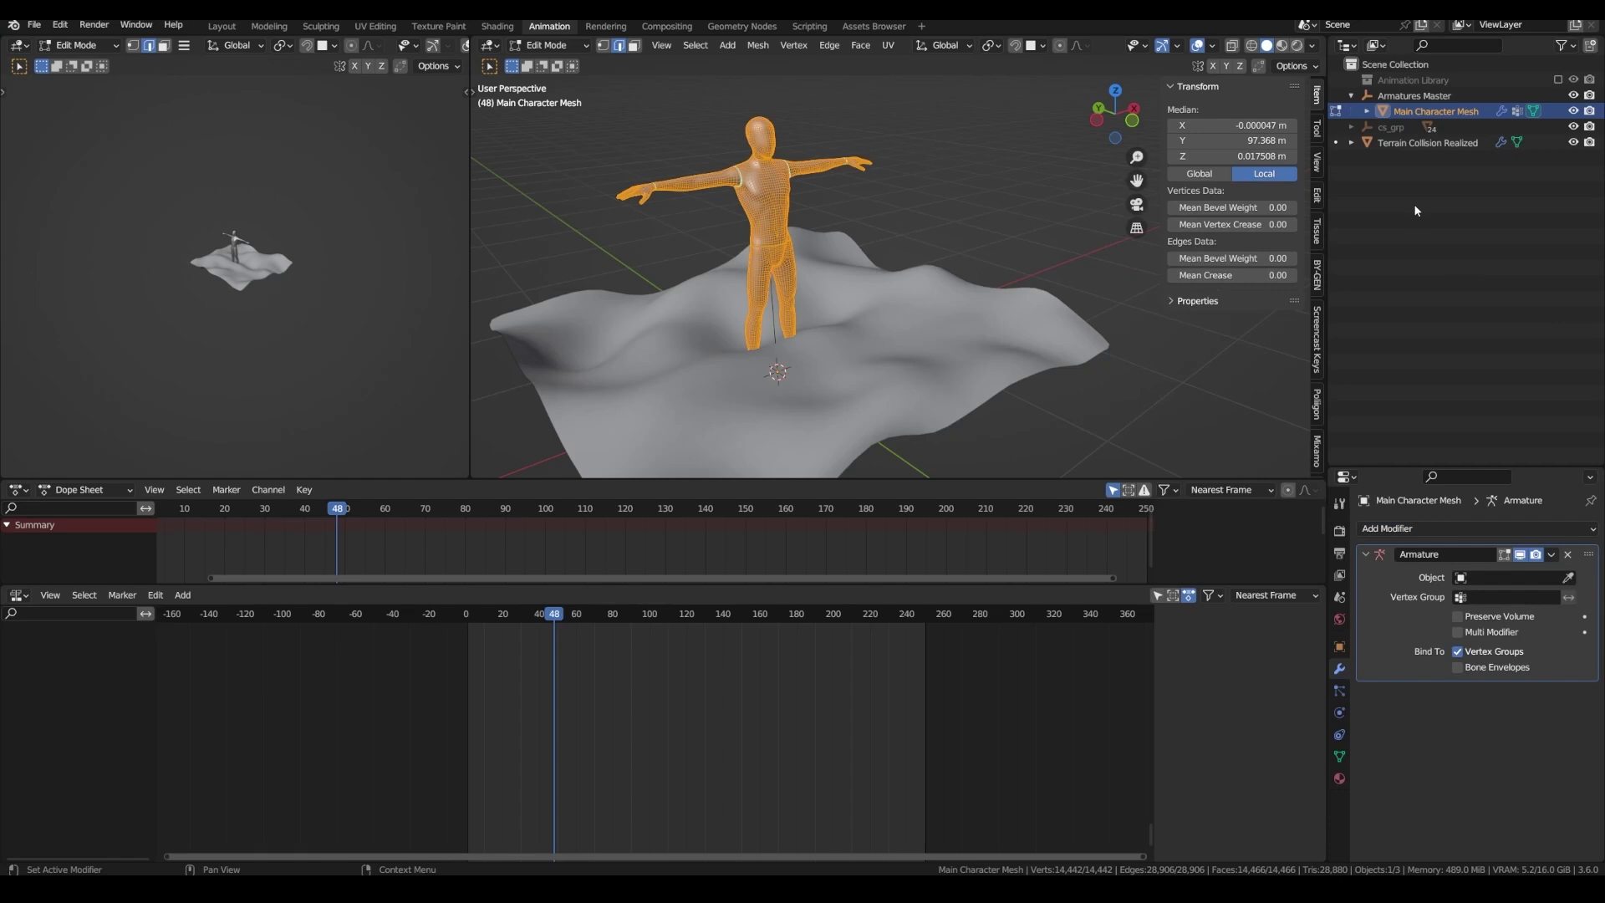
key("Tab")
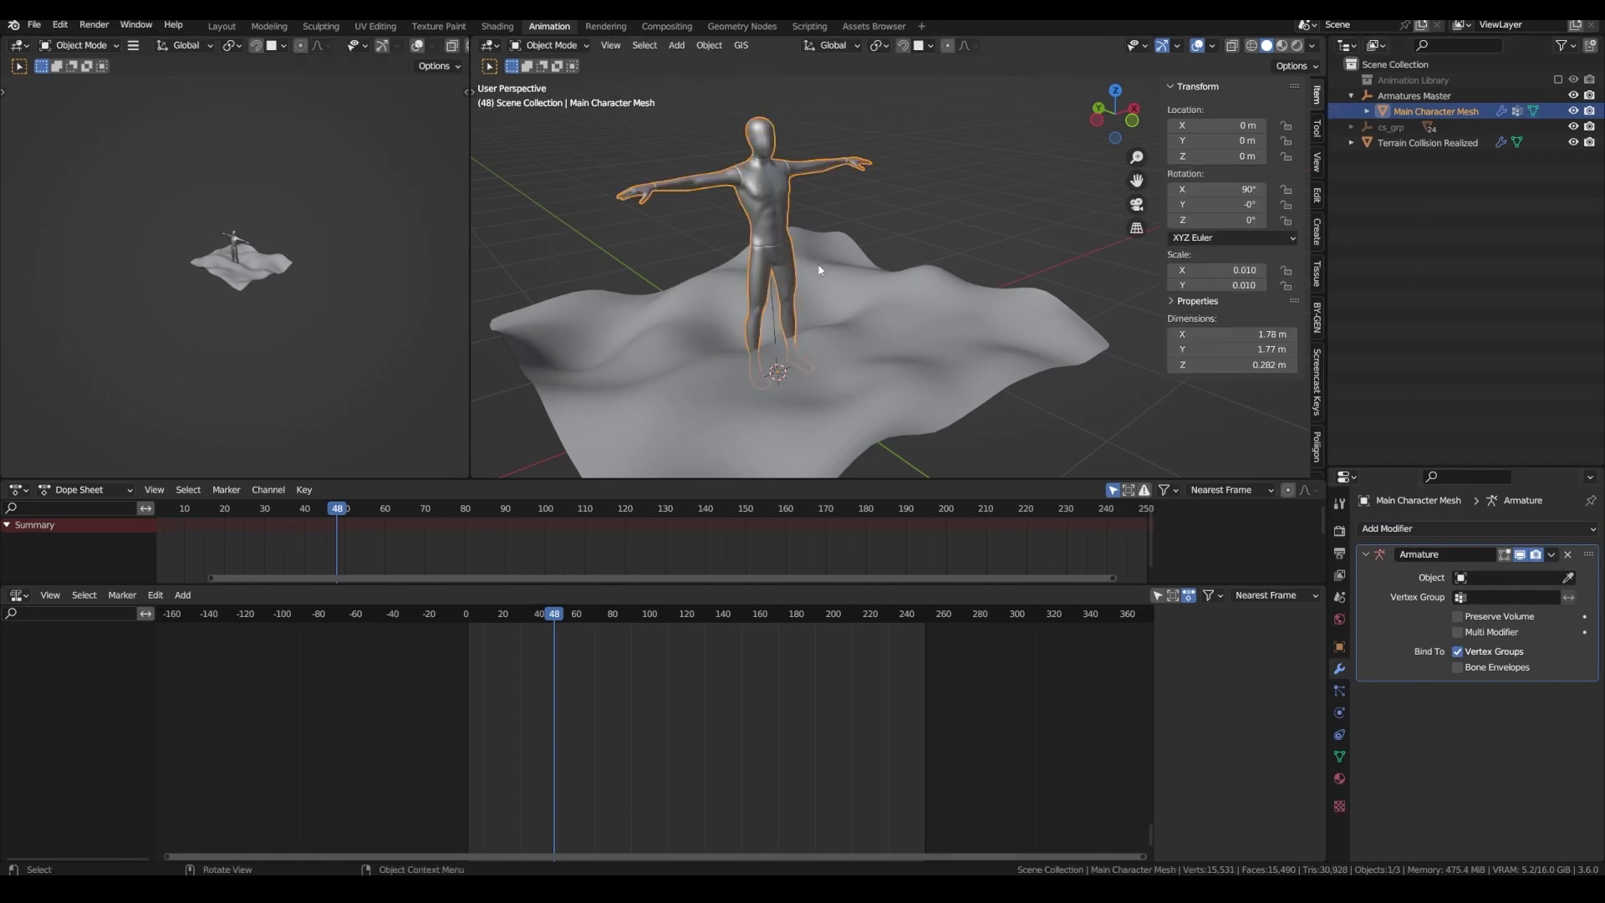
left_click(1475, 577)
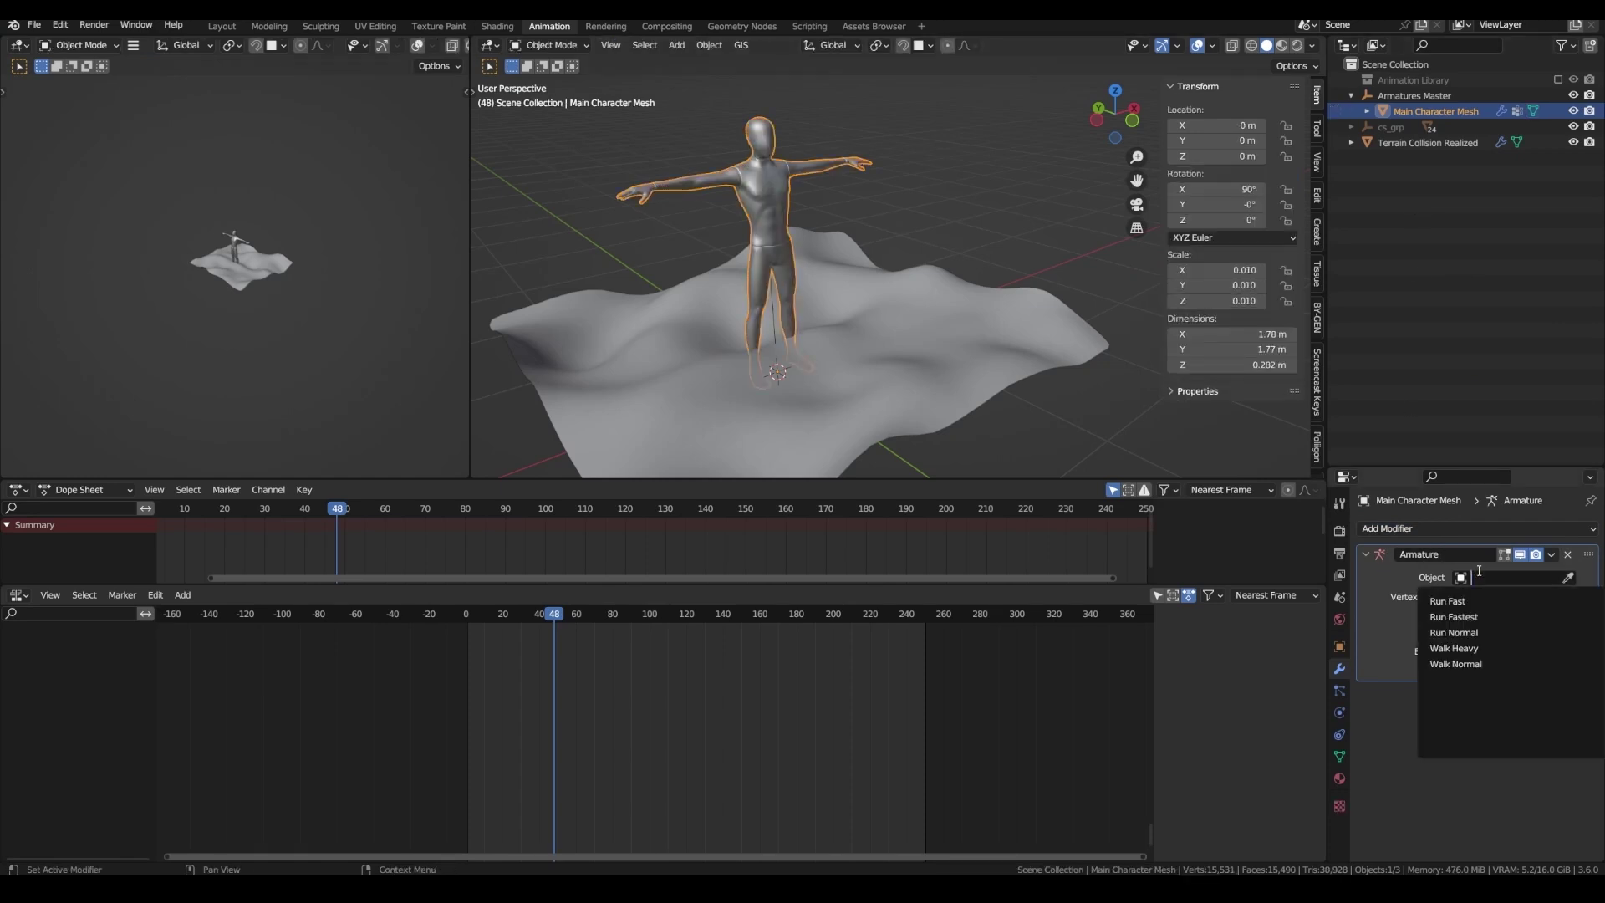
left_click(1463, 601)
- Limit the Armature modifier to the Run Fast vertex group and duplicate it until there are five
left_click(1486, 595)
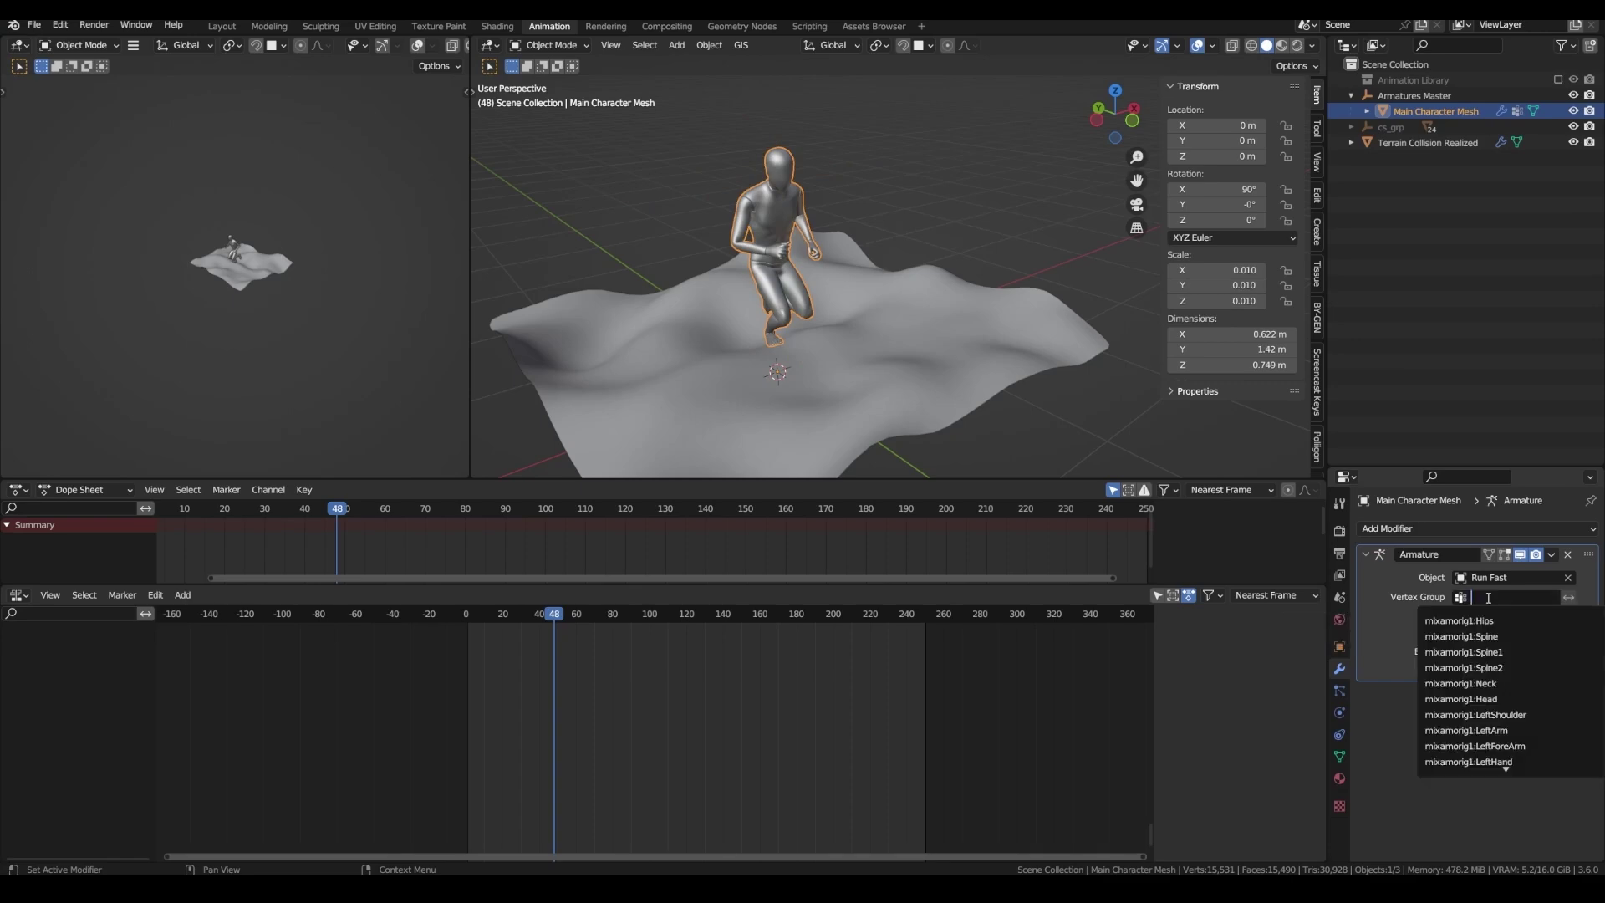
type("ryb")
key("BackSpace")
key("BackSpace")
key("BackSpace")
left_click(1496, 759)
left_click(1387, 528)
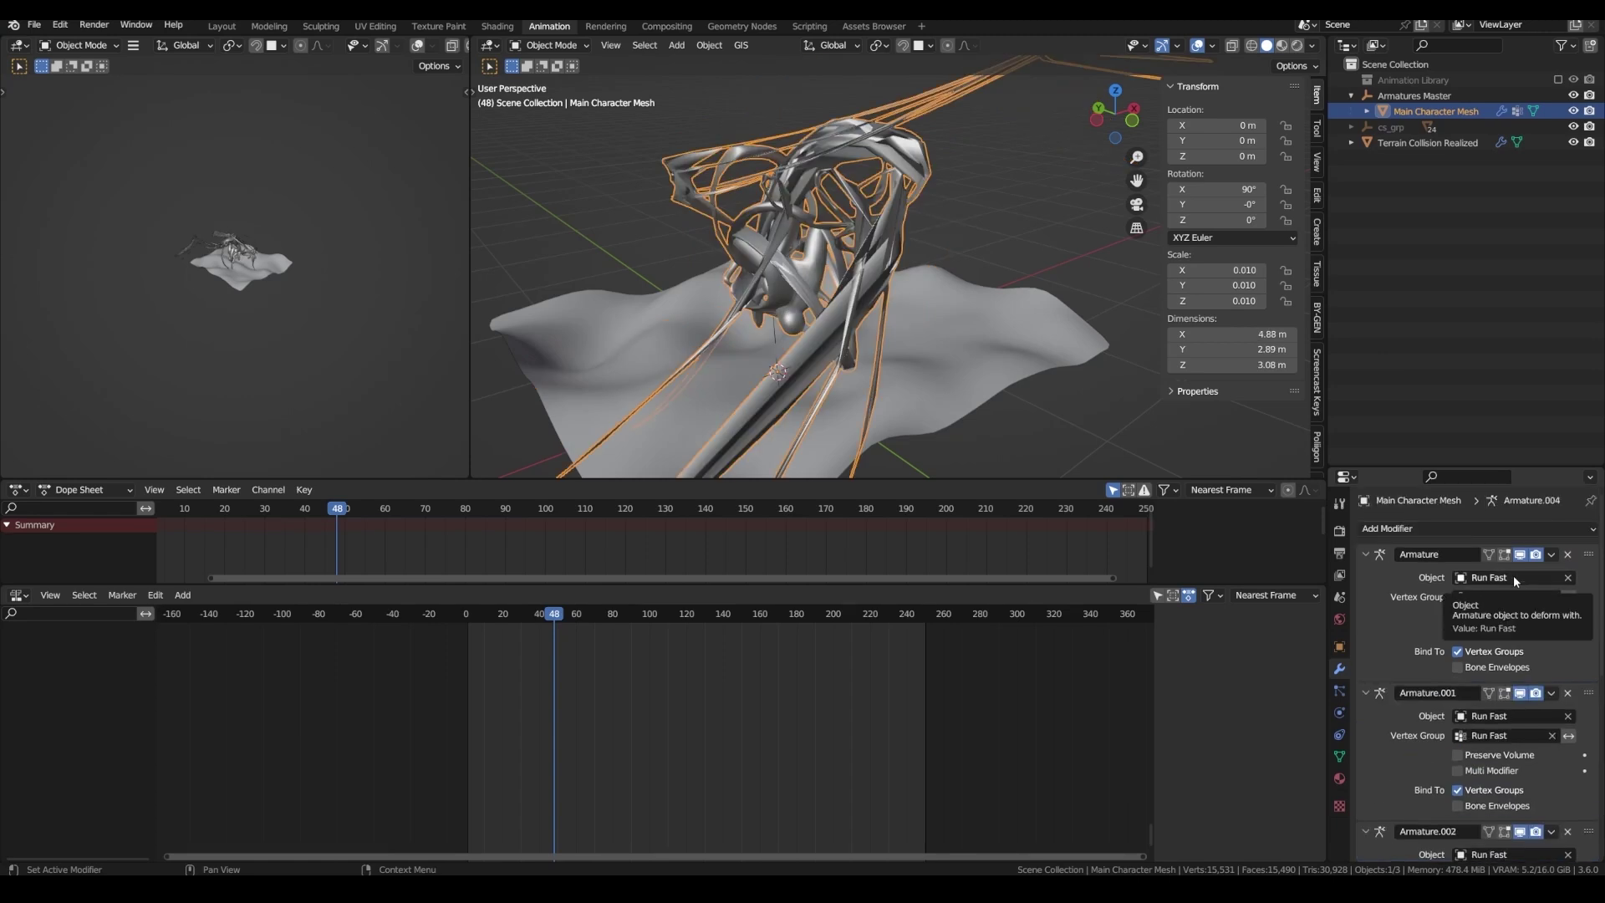
- Give the other four Armature modifiers the matching object and vertex group: Walk Heavy, Walk Normal, Run Normal and Run Fastest
left_click(1513, 576)
type("wa")
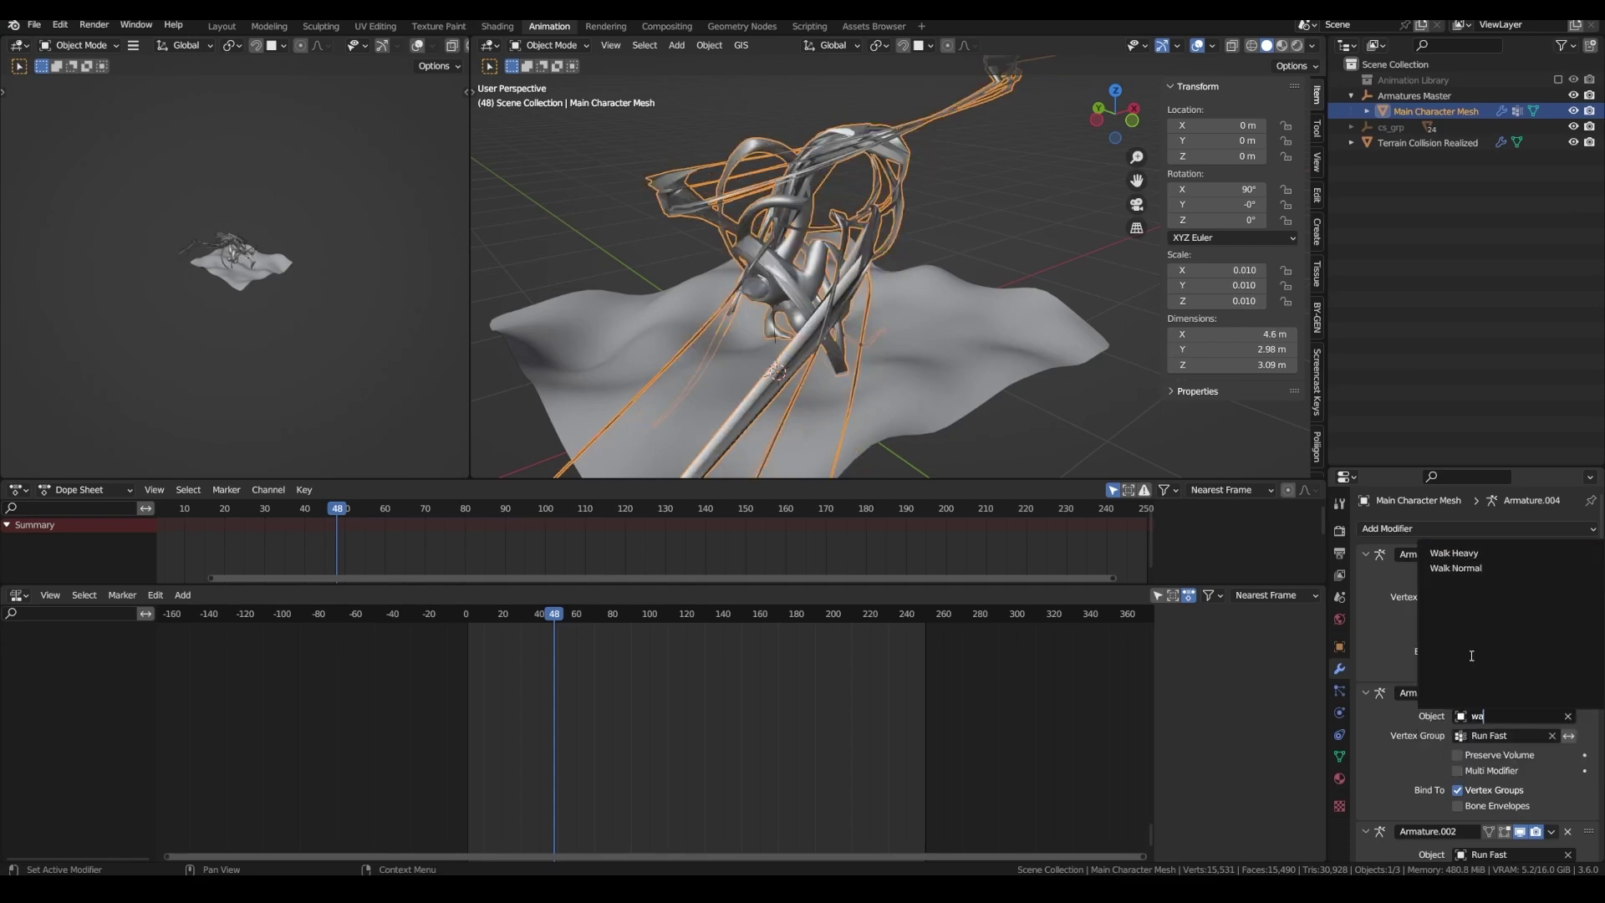
left_click(1471, 567)
left_click(1503, 735)
scroll(1497, 719, "down", 3)
left_click(1504, 702)
left_click(1505, 724)
left_click(1496, 574)
scroll(1500, 719, "down", 5)
left_click(1504, 757)
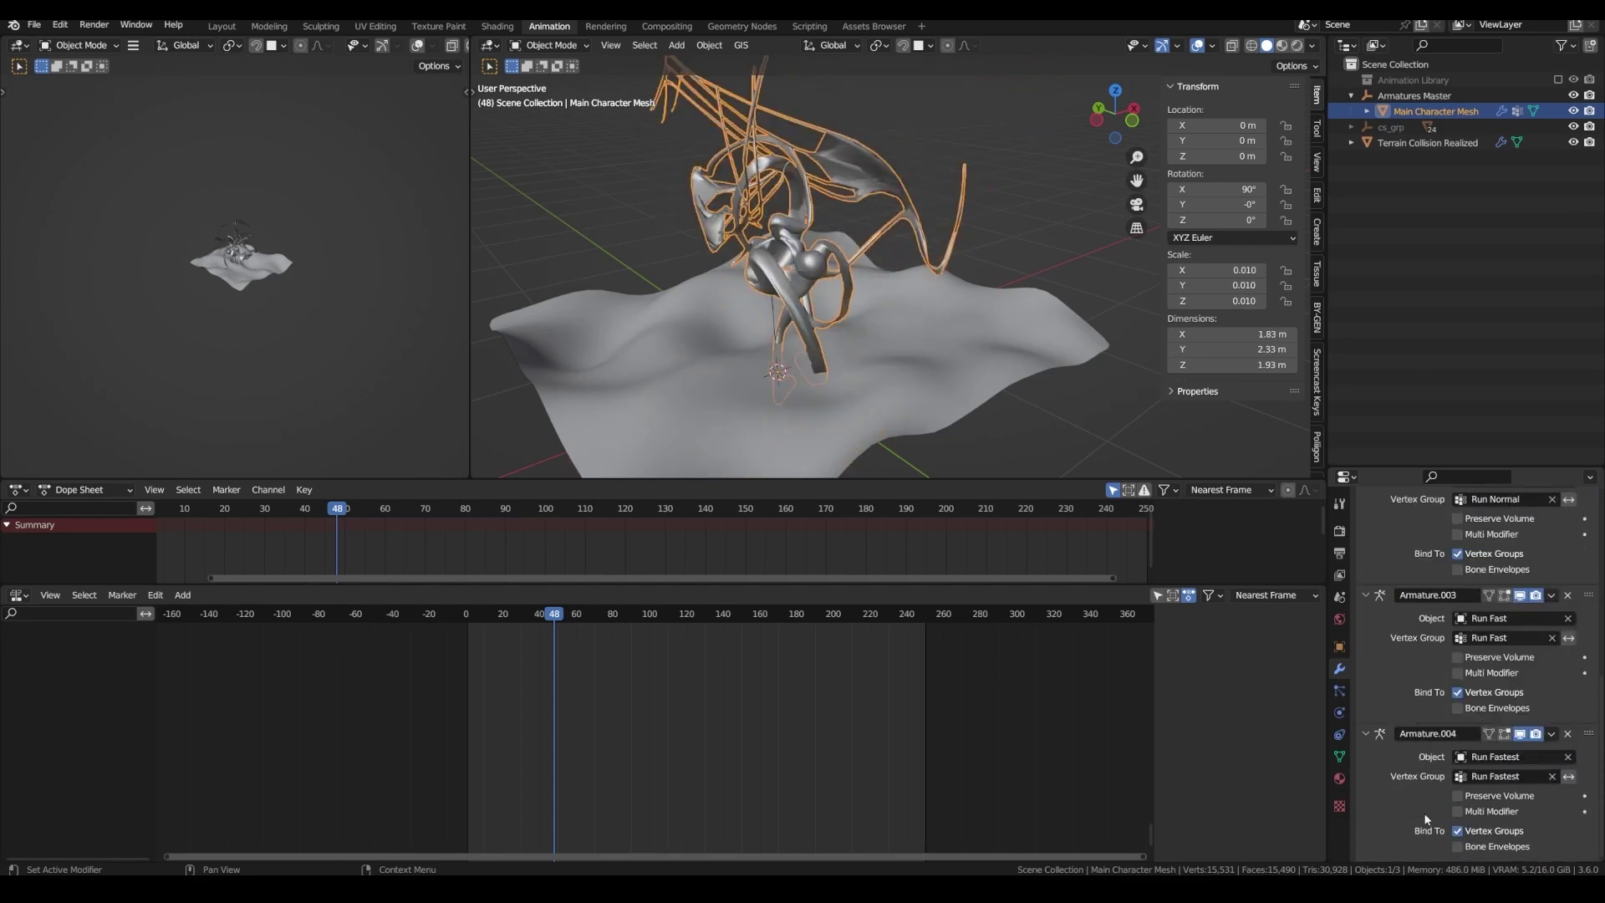
- Enable Multi Modifier on all five Armature modifiers of Main Character Mesh
left_click(1458, 811)
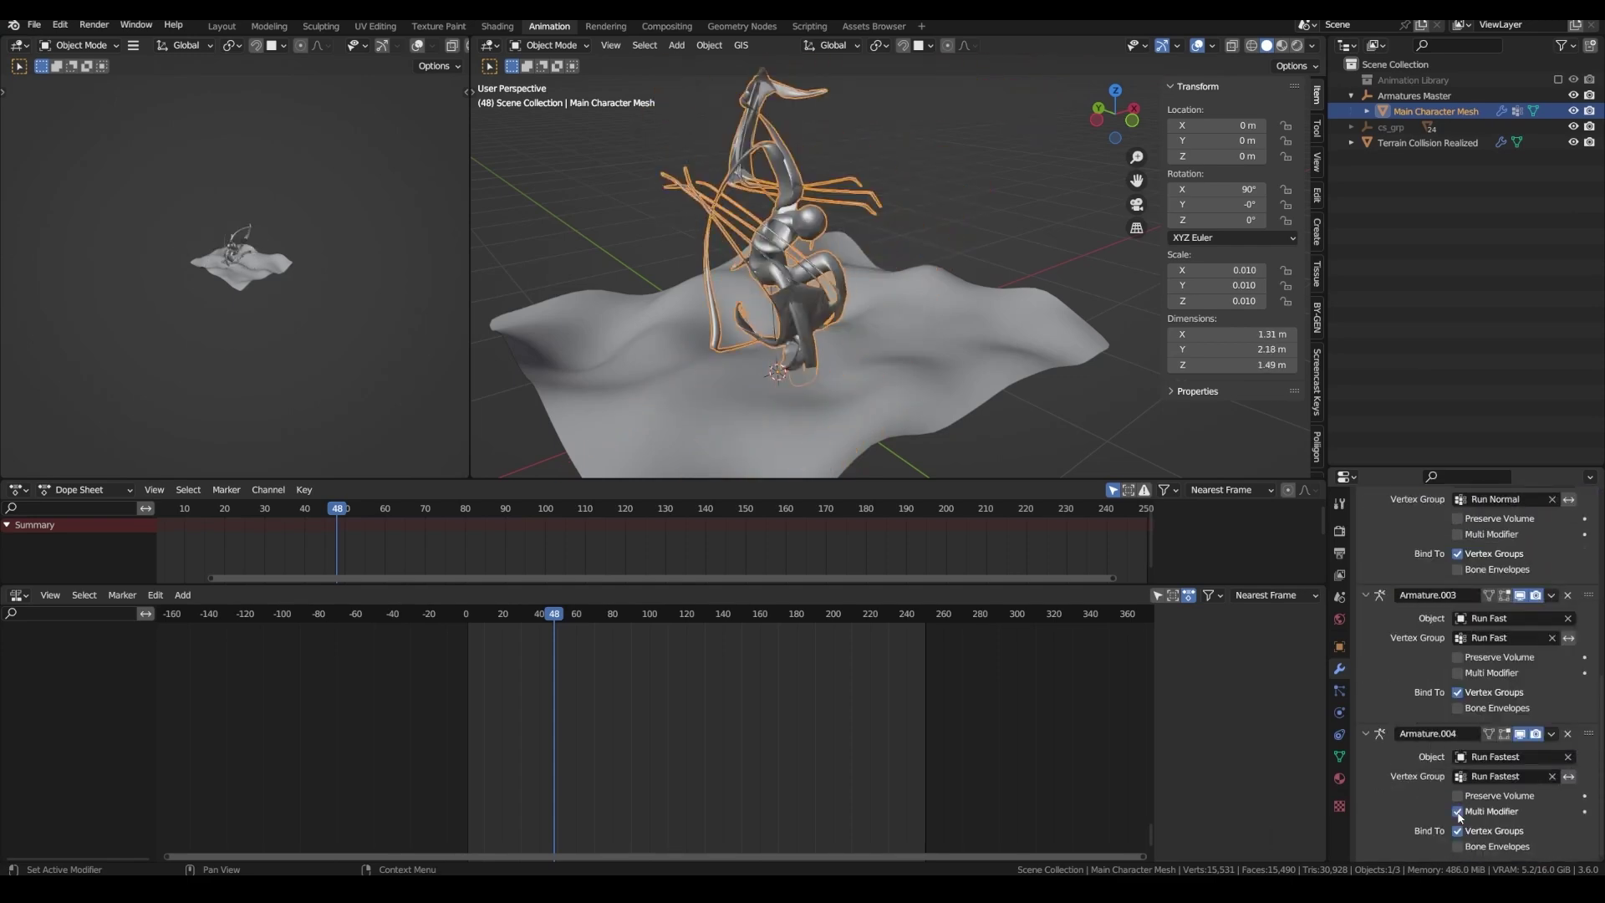
left_click(1457, 673)
left_click(1458, 534)
scroll(1456, 535, "up", 1)
scroll(1453, 557, "up", 6)
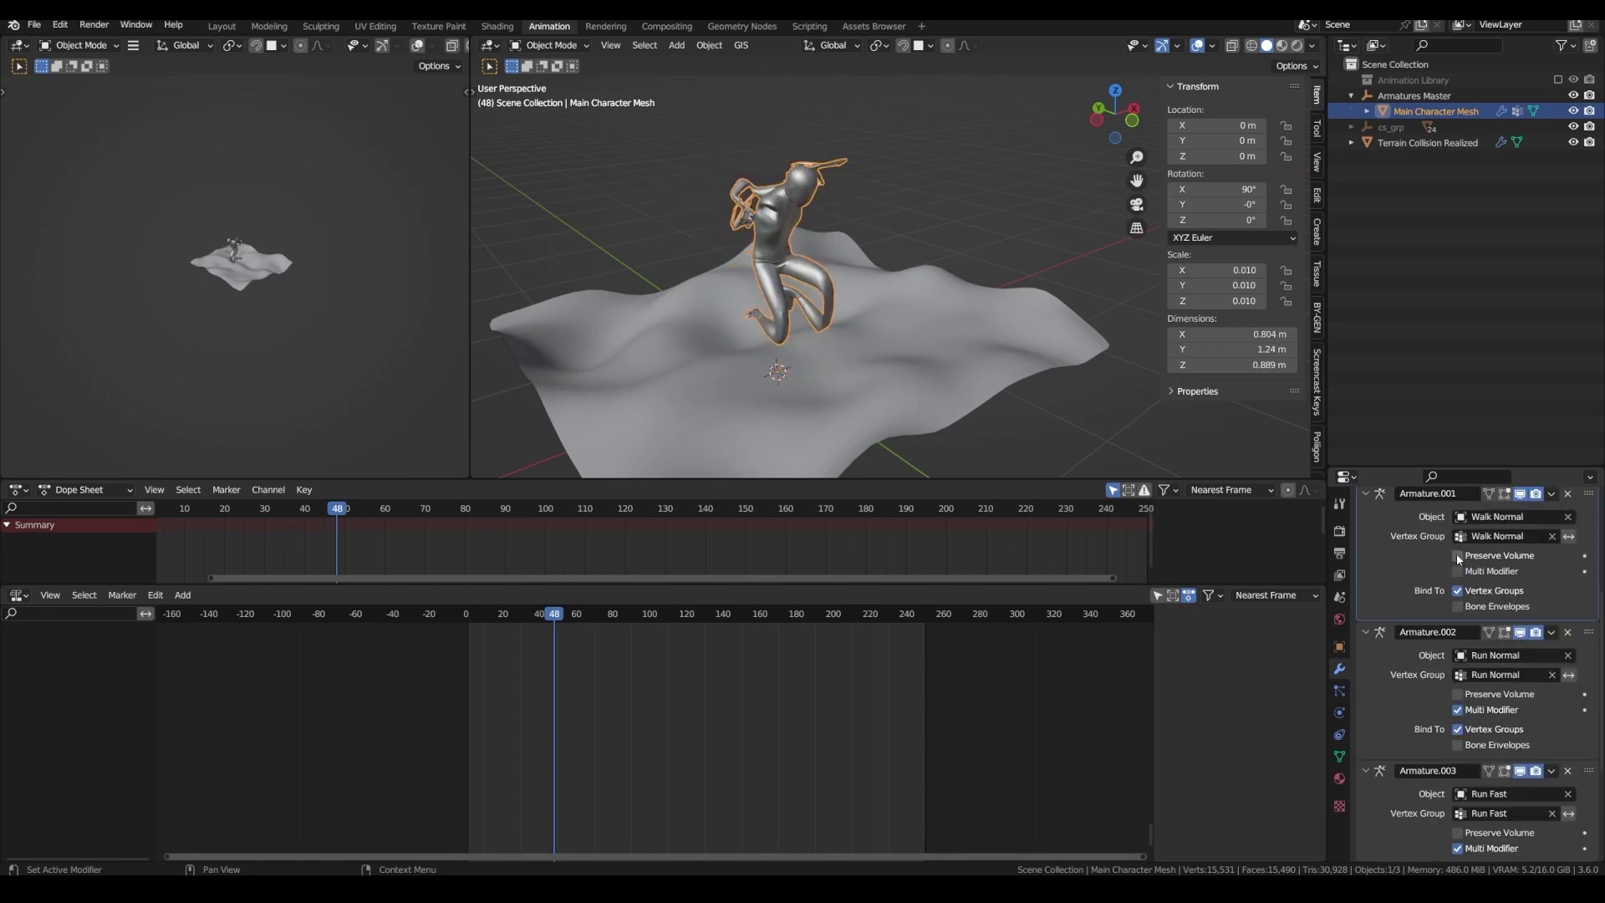
left_click(1457, 570)
scroll(1457, 577, "up", 6)
left_click(1458, 583)
scroll(1458, 598, "up", 2)
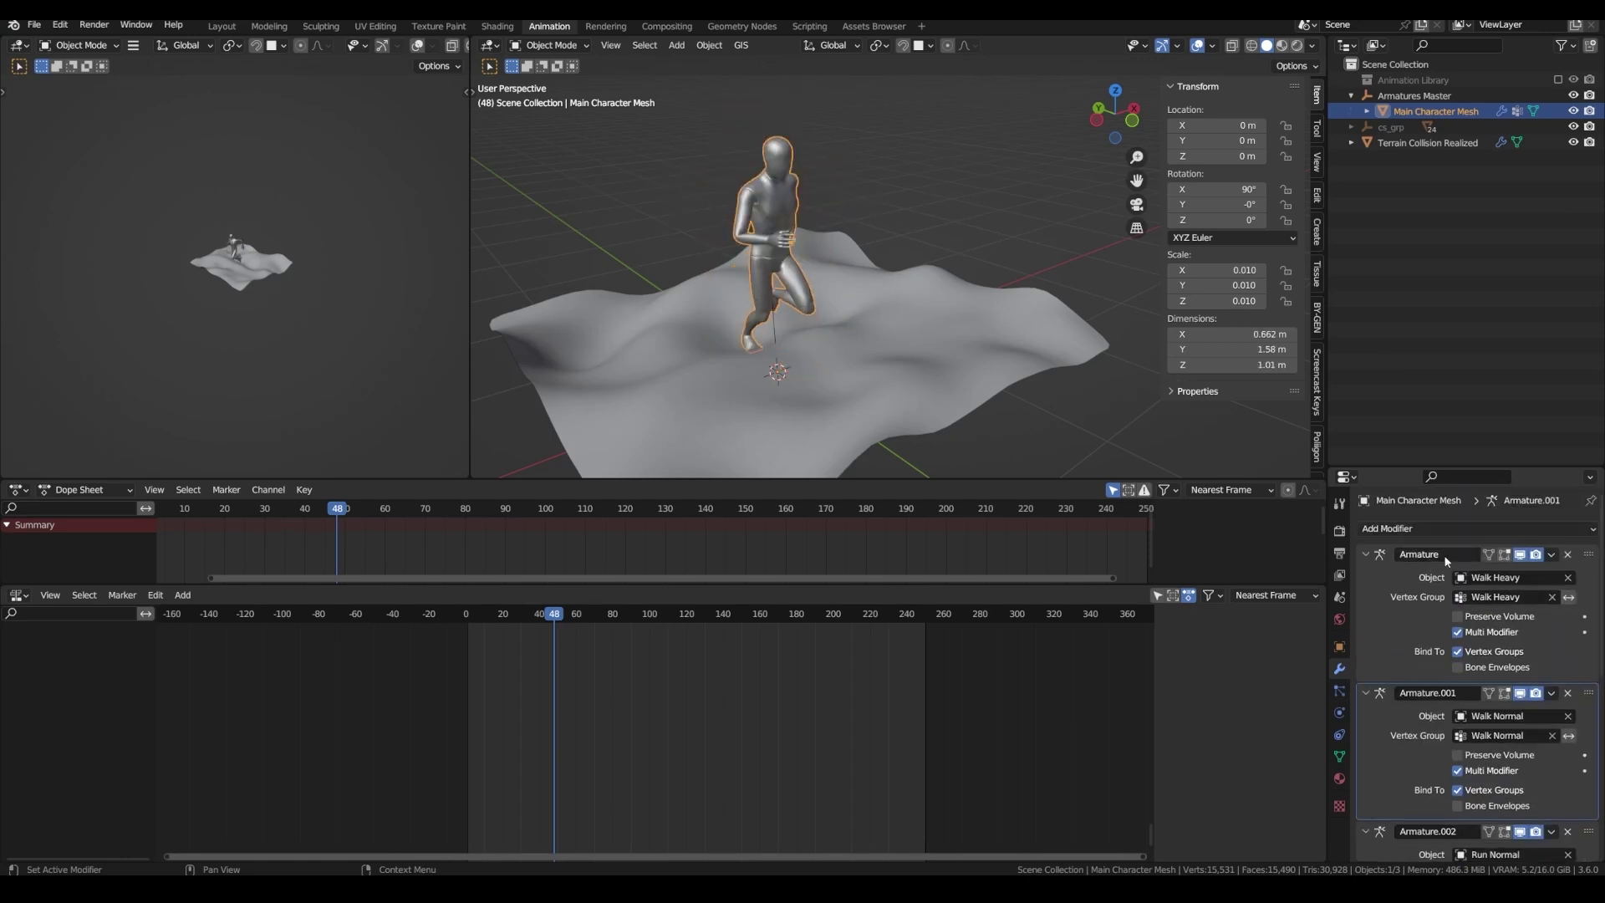
- Rename the five Armature modifiers after their rigs: Walk Heavy, Walk Normal, Run Normal, Run Fast and Run Fastest
type("Walk Heavy")
double_click(1437, 693)
type("Walk Normal")
key("Return")
scroll(1439, 701, "down", 3)
double_click(1438, 733)
type("Run Normal")
key("Return")
scroll(1439, 710, "down", 7)
double_click(1440, 695)
type("Run Fast")
scroll(1441, 692, "down", 4)
double_click(1441, 733)
type("Run Fastest")
key("Return")
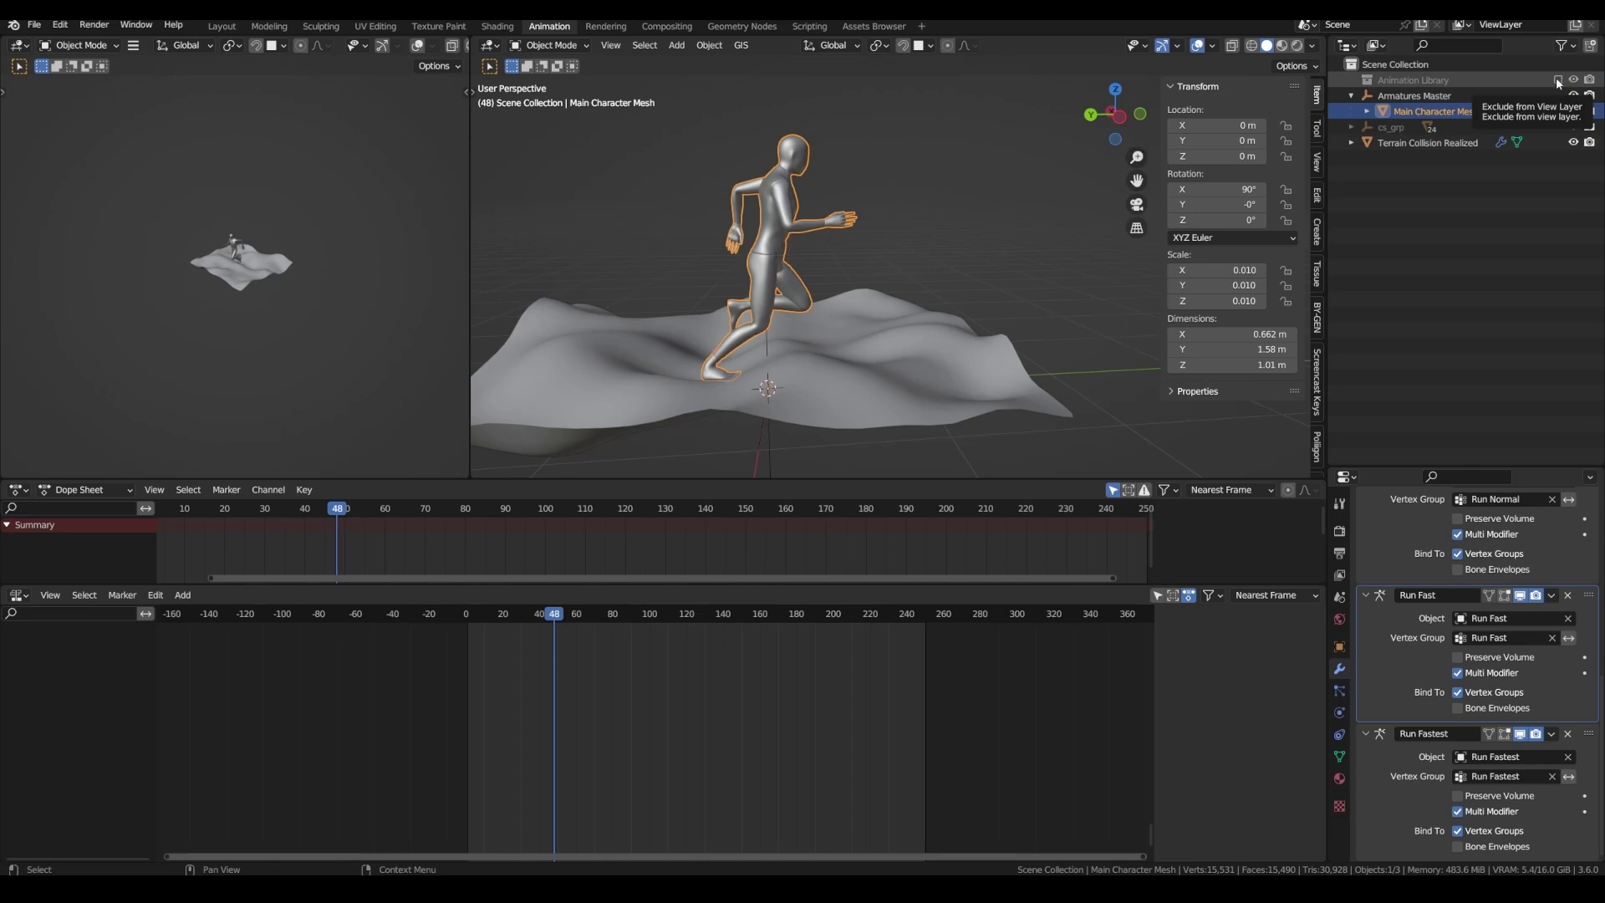
- Bring Animation Library back into the view layer and set the Repeat of the rigs' NLA strips to 100
left_click(1557, 80)
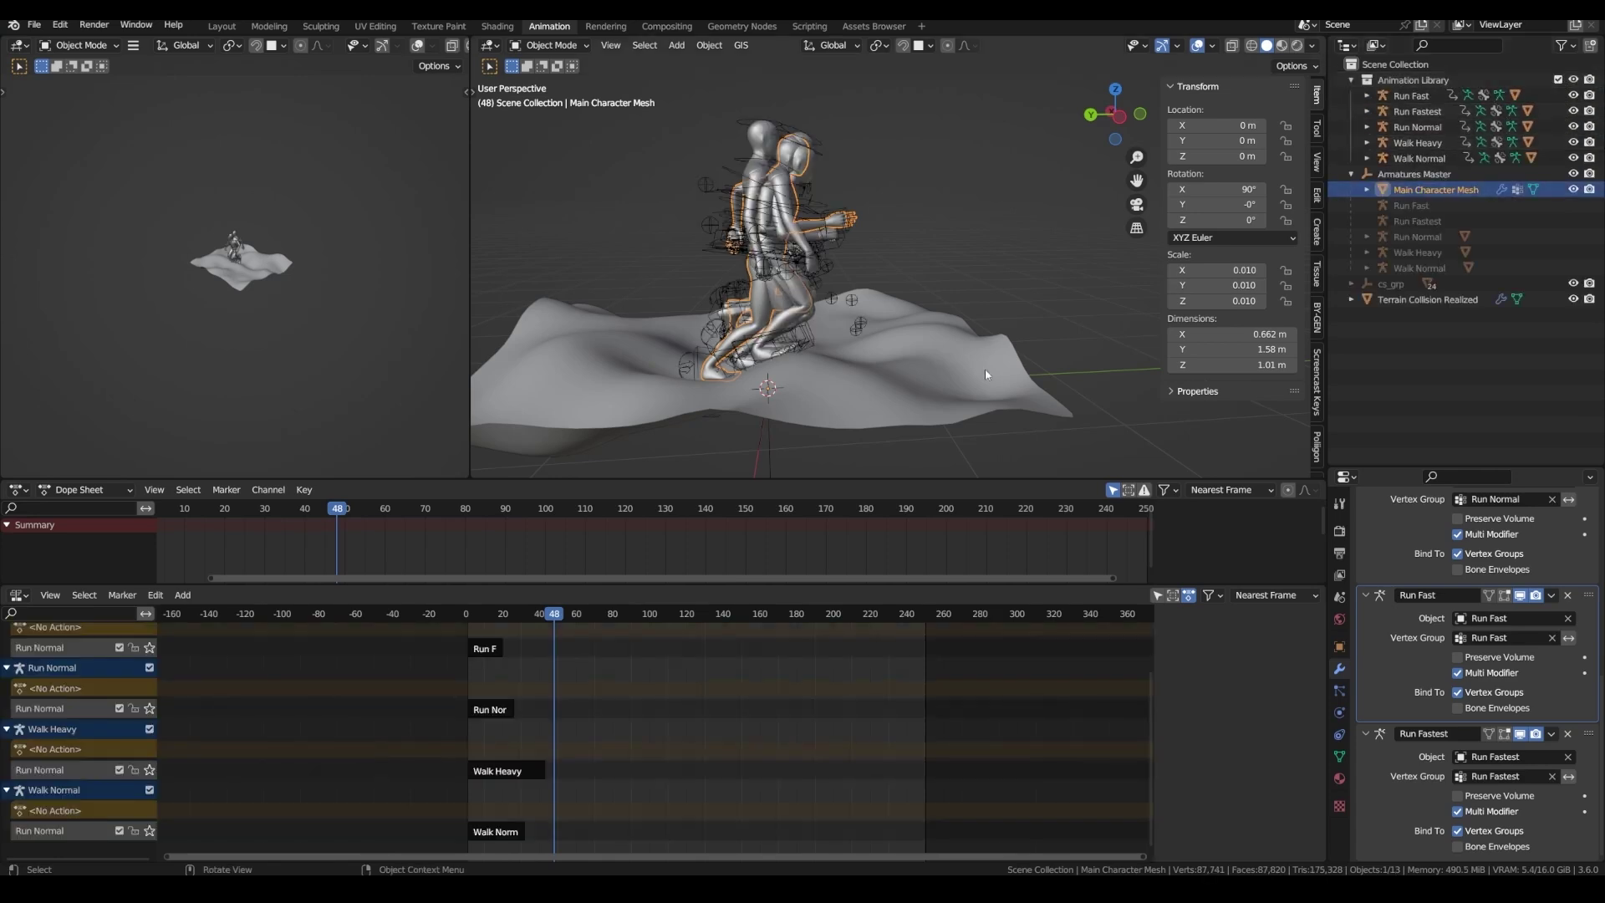
left_click(481, 649)
scroll(1150, 770, "down", 5)
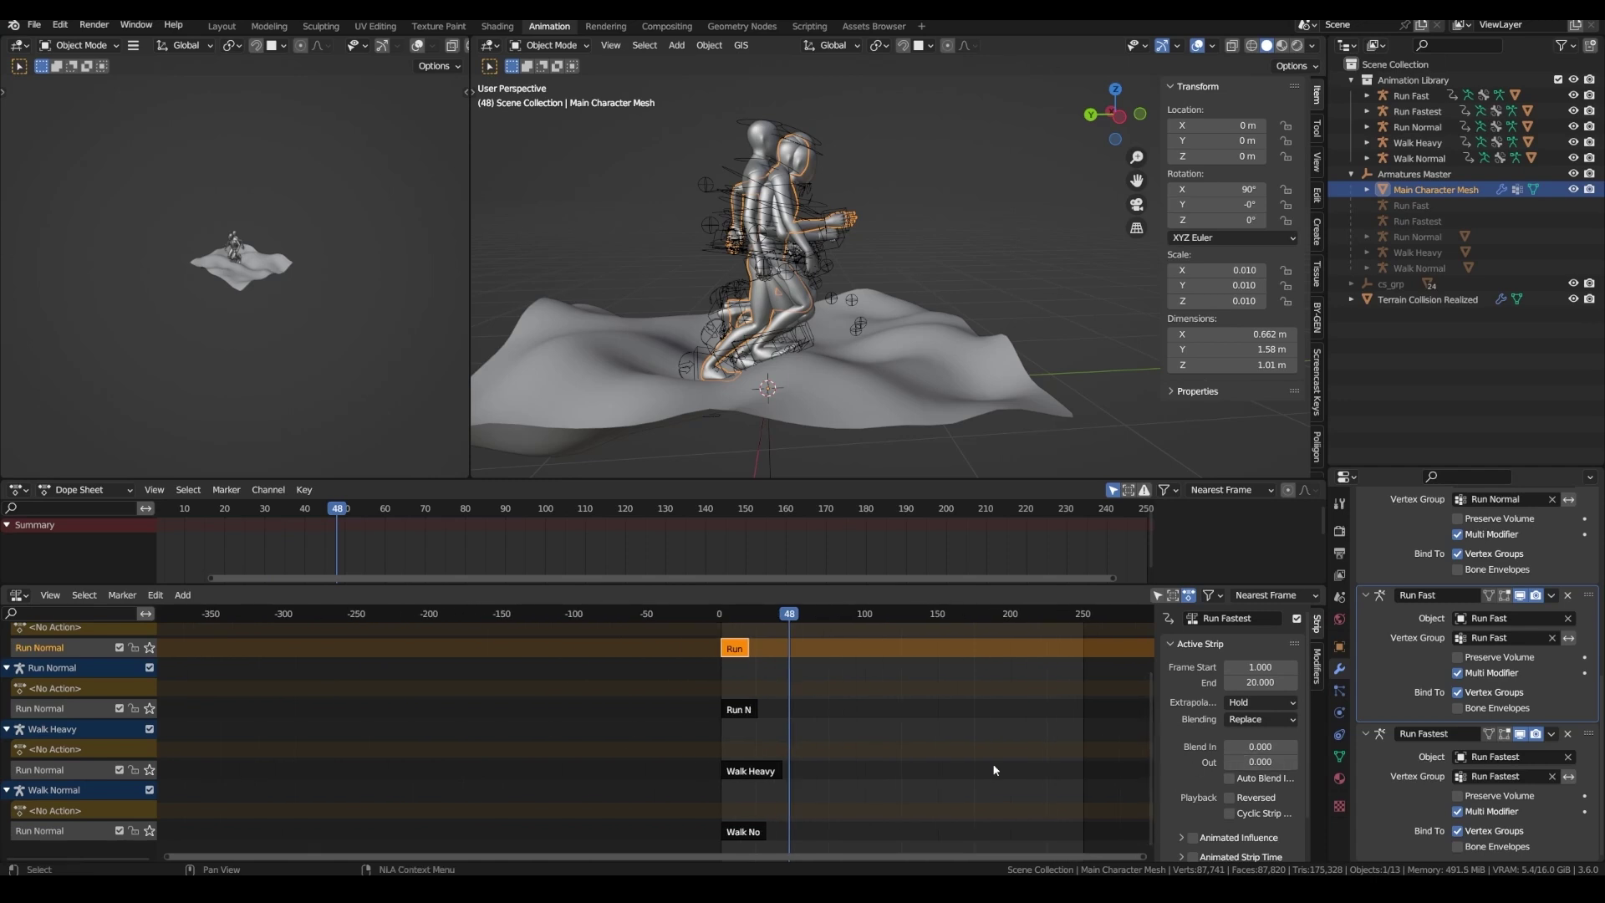
scroll(843, 753, "up", 4)
middle_click_drag(842, 758, 613, 753)
scroll(1215, 742, "down", 5)
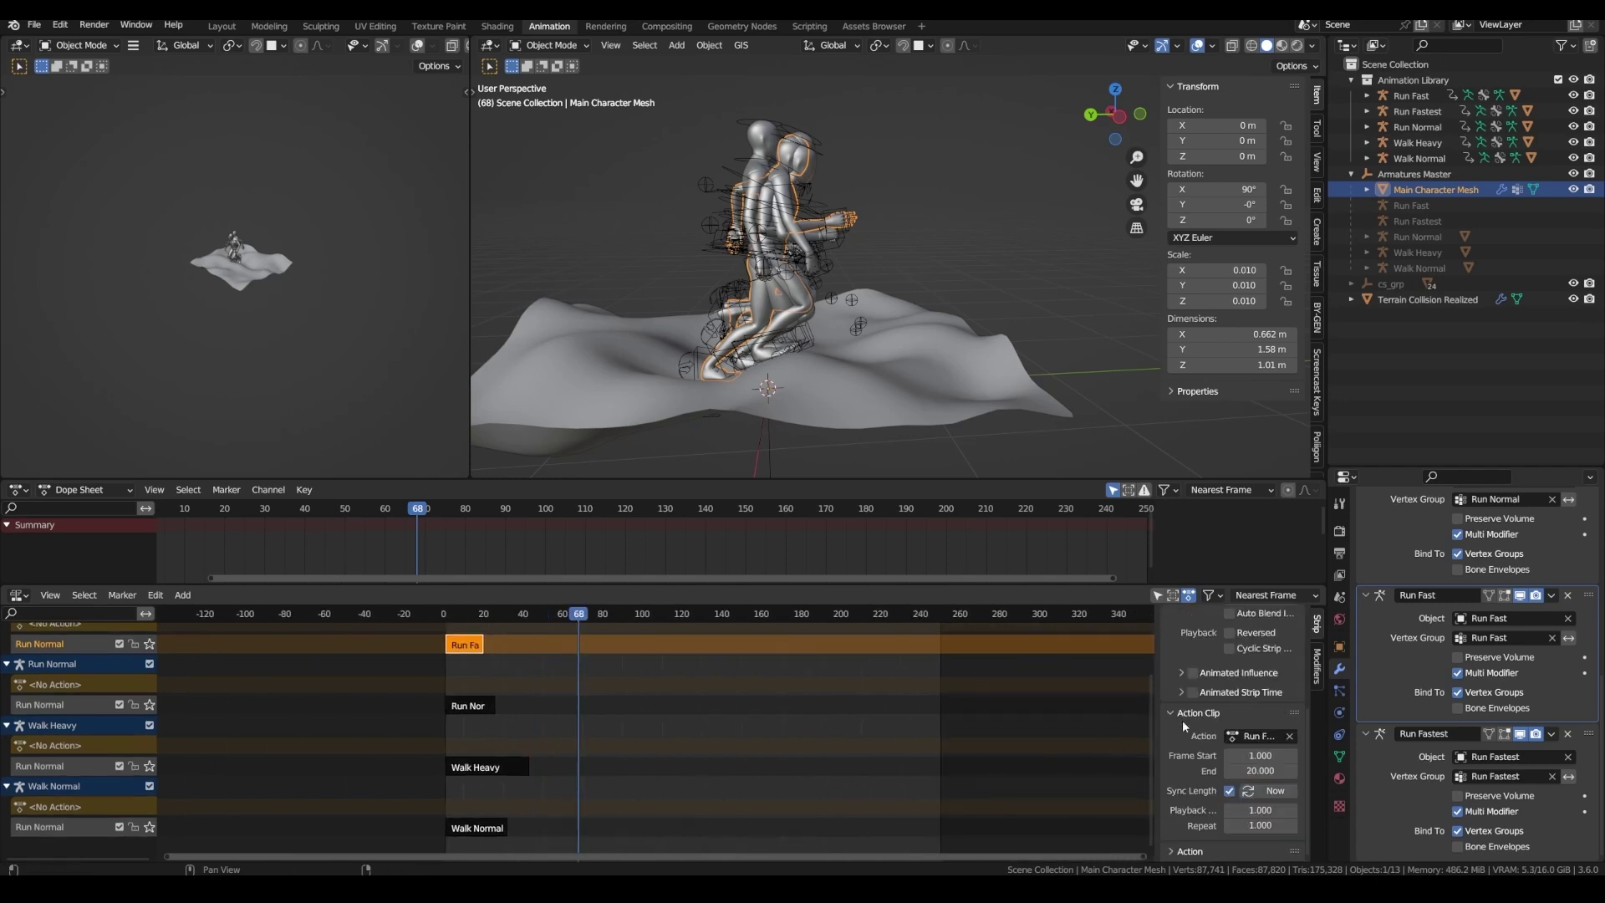
left_click_drag(1253, 825, 1324, 826)
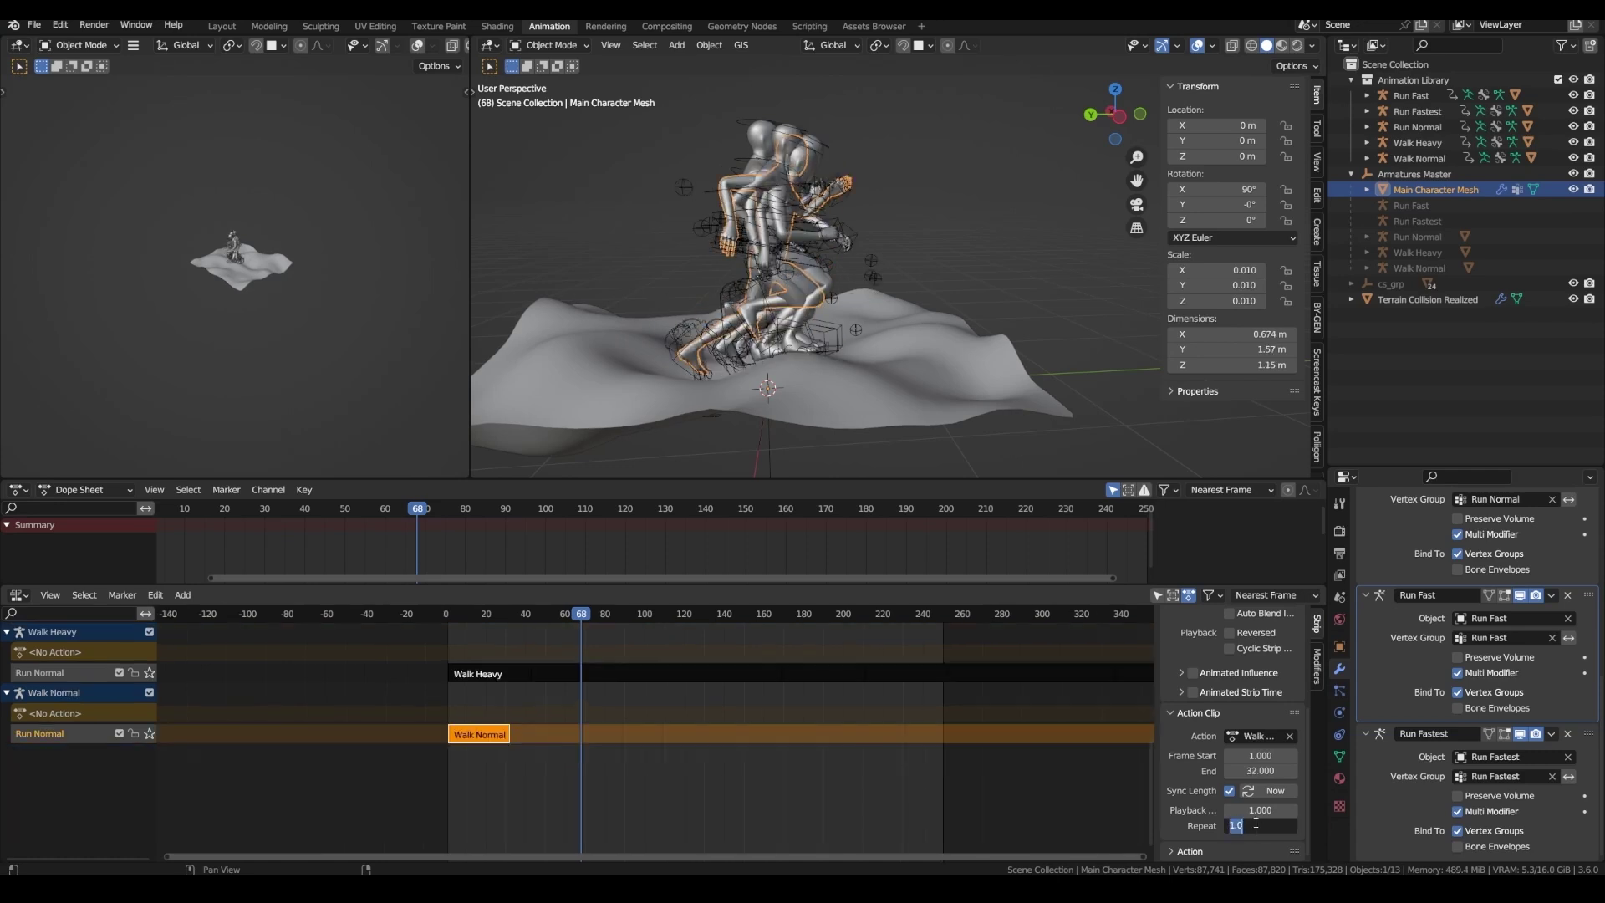
type("10")
key("Return")
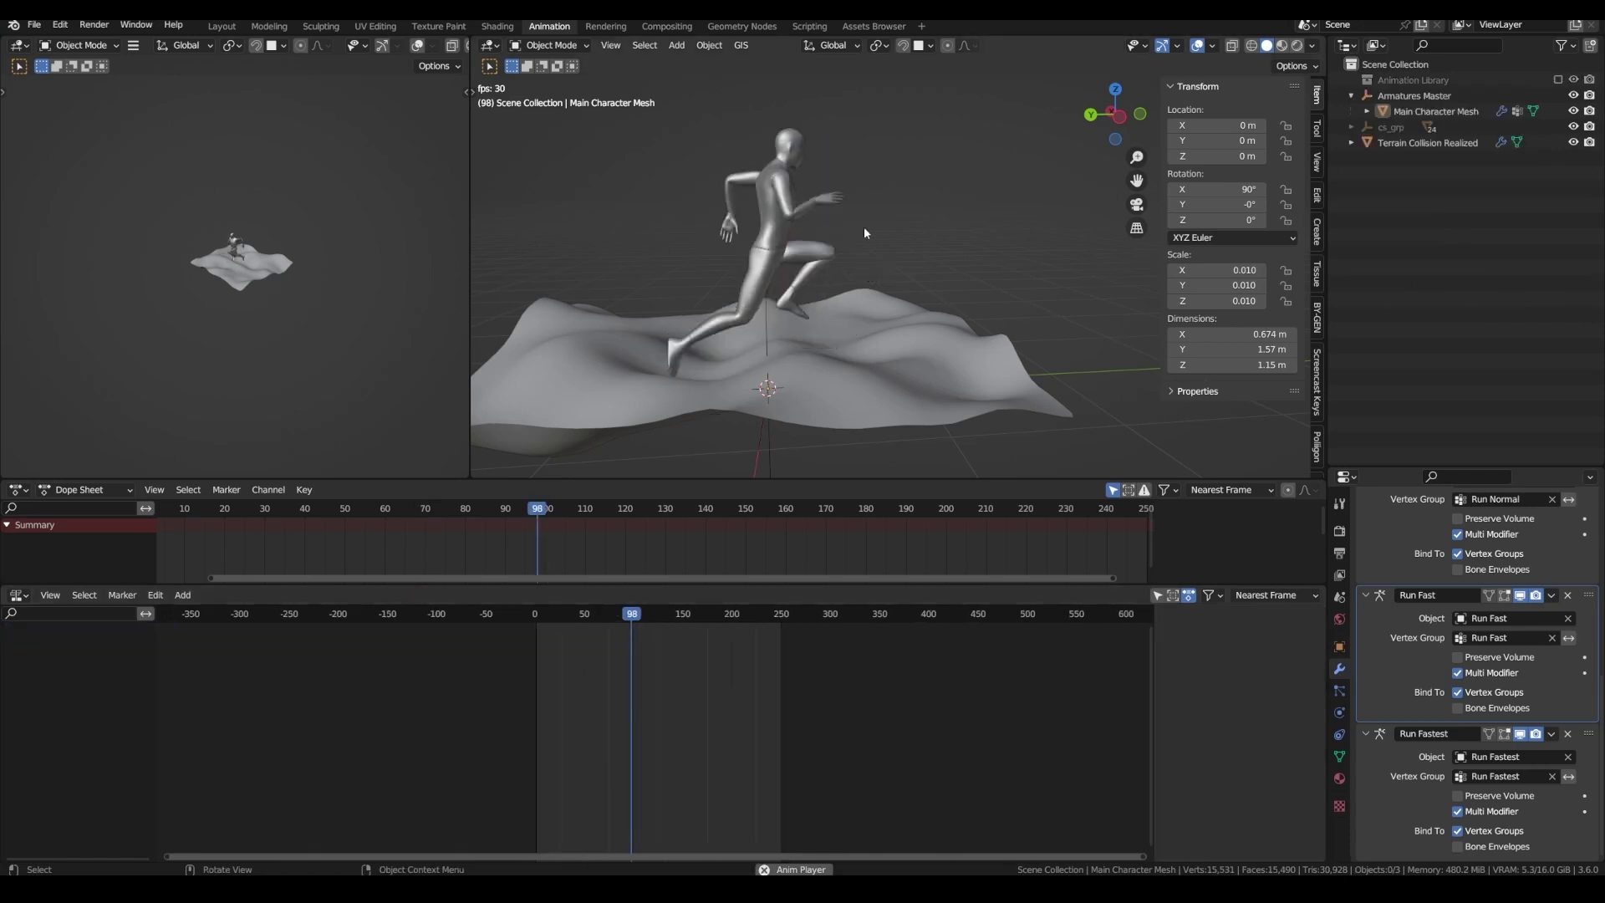
- Rotate the Terrain Collision Realized mesh during playback to test how the running character's feet follow the slope
left_click(859, 356)
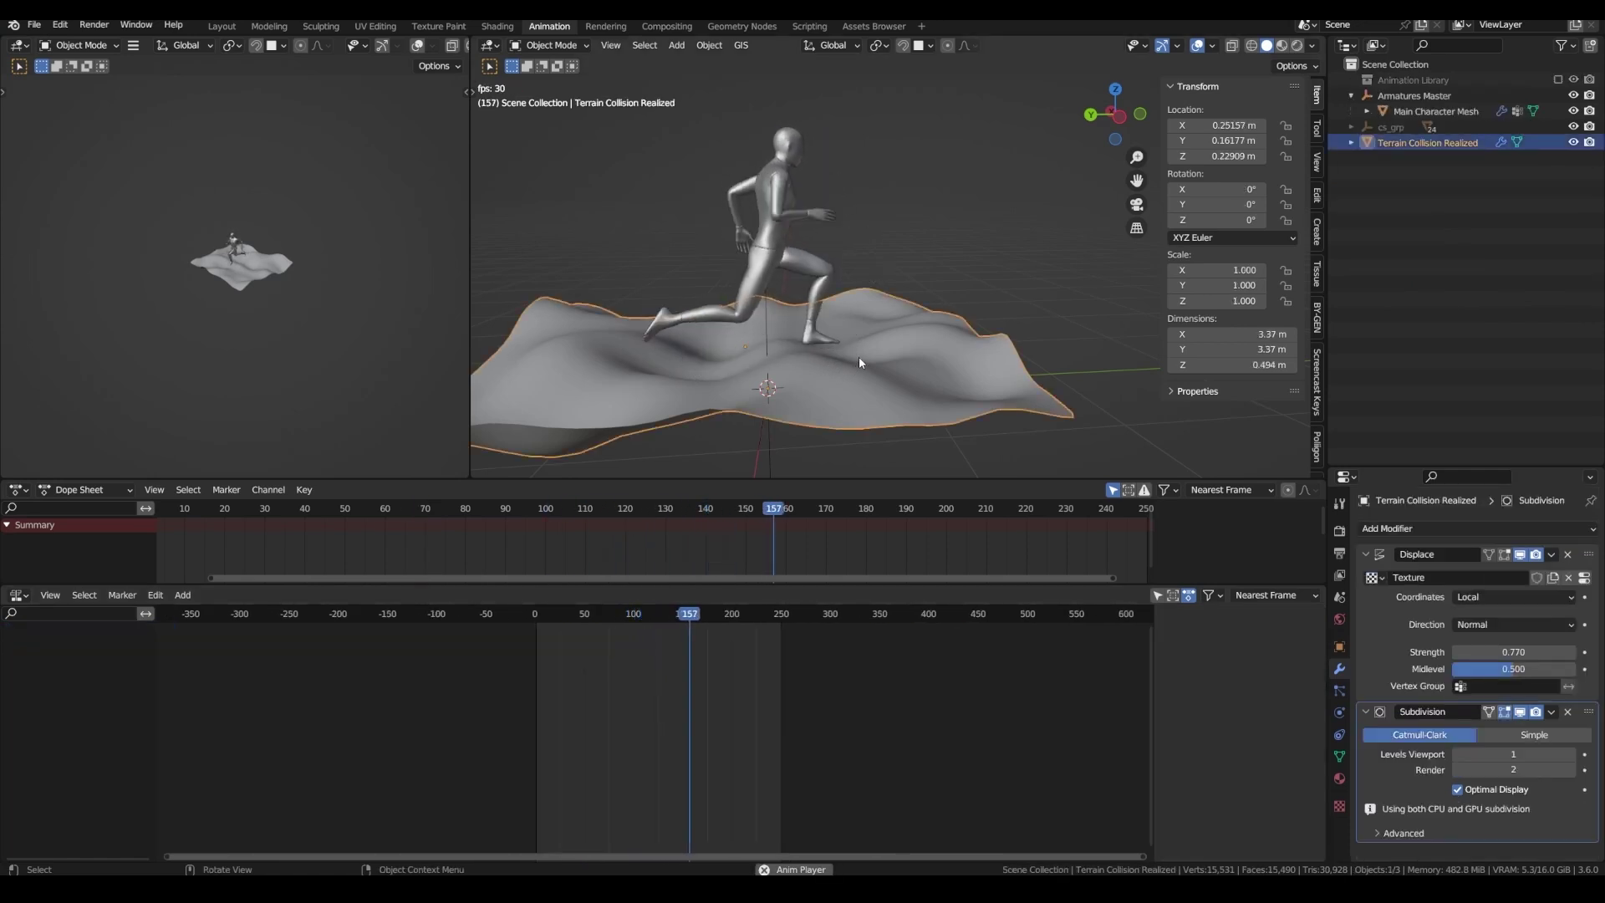
key("r")
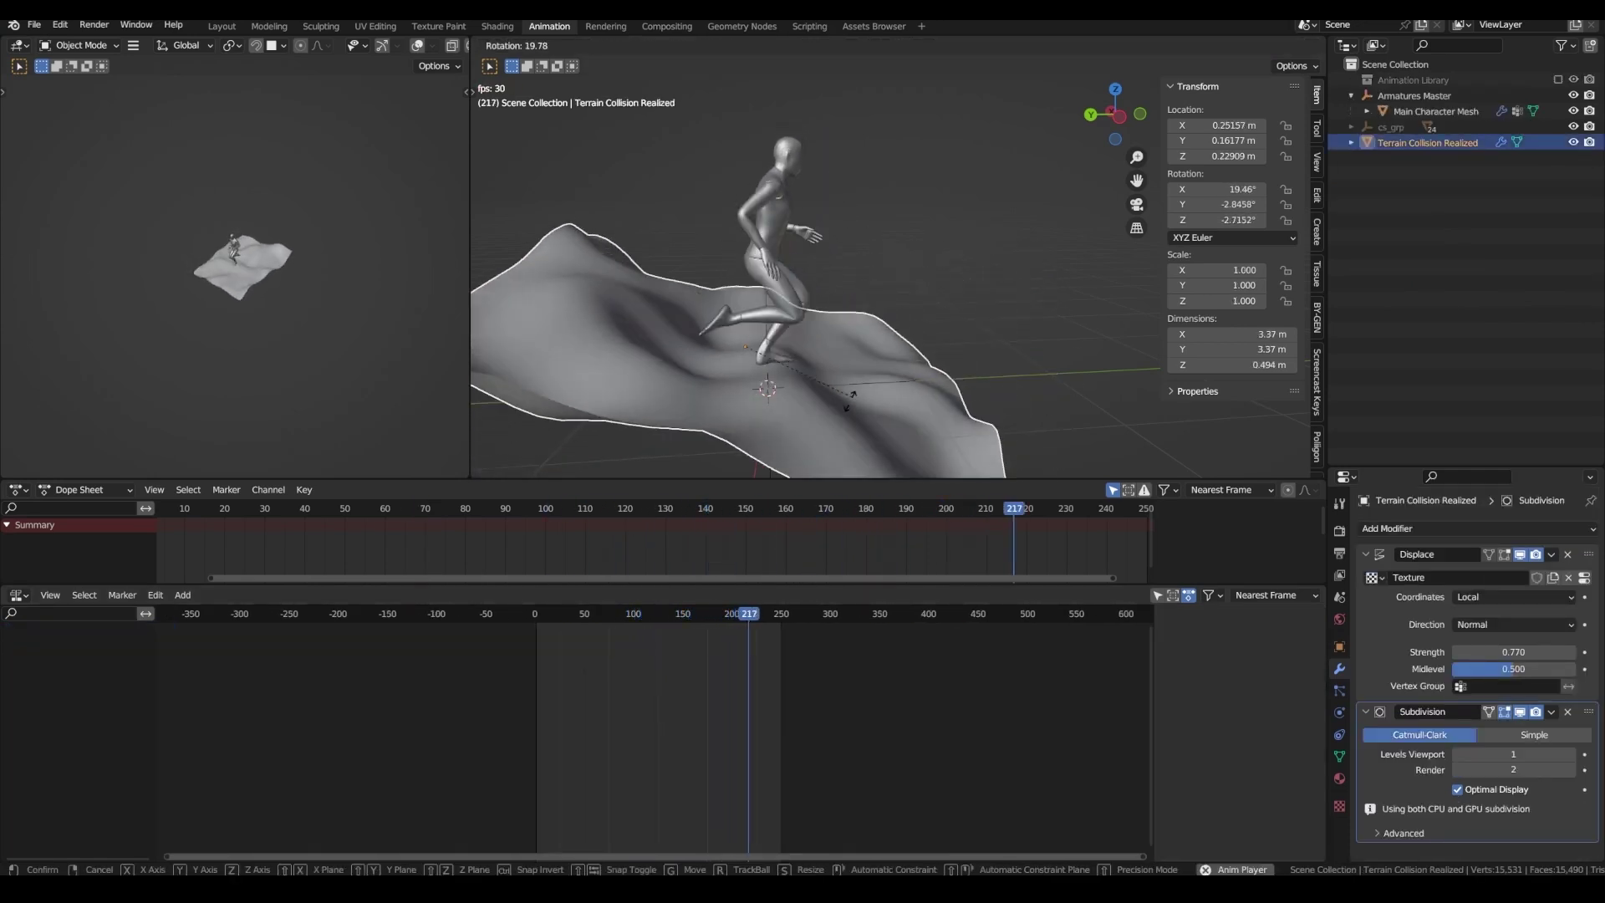
left_click(841, 358)
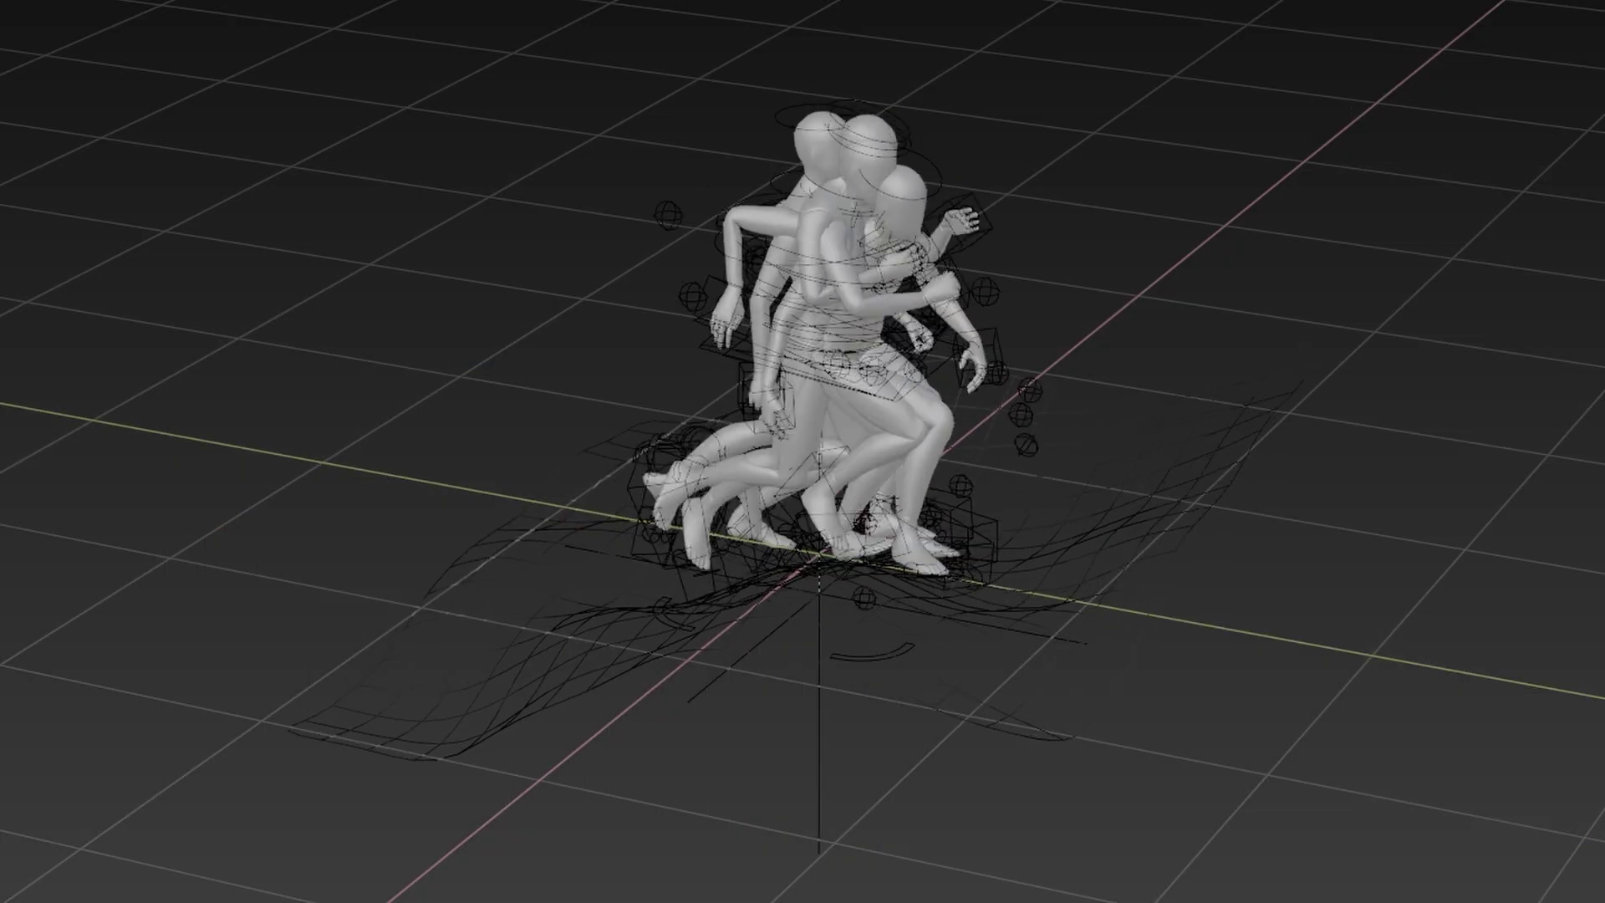